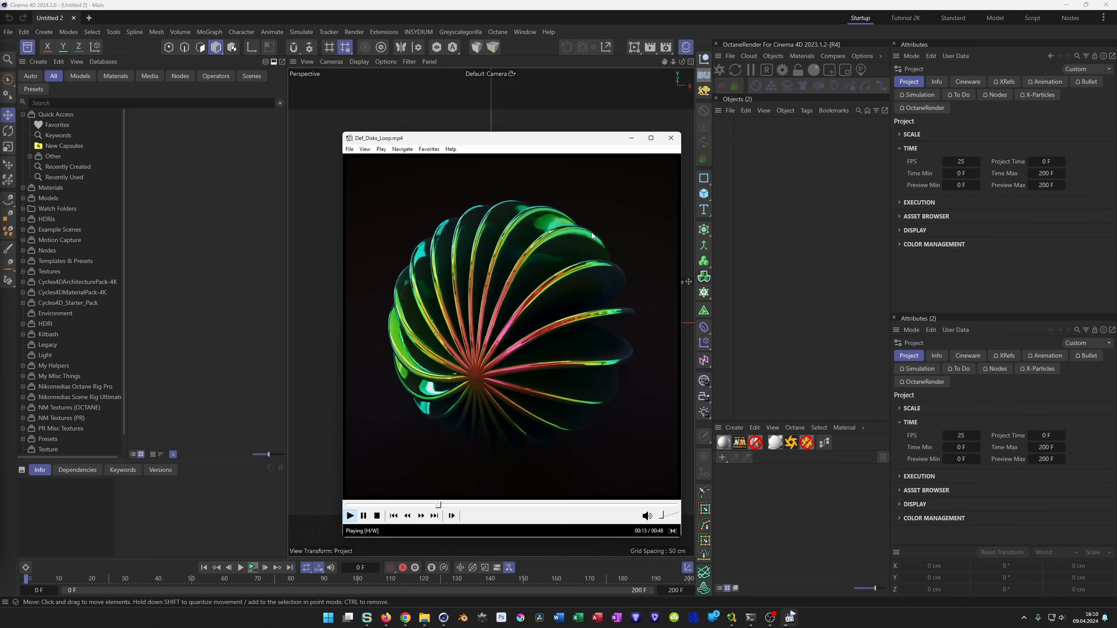
# Close the reference video and add a Disc primitive with its orientation set to +Z.
pyautogui.click(671, 138)
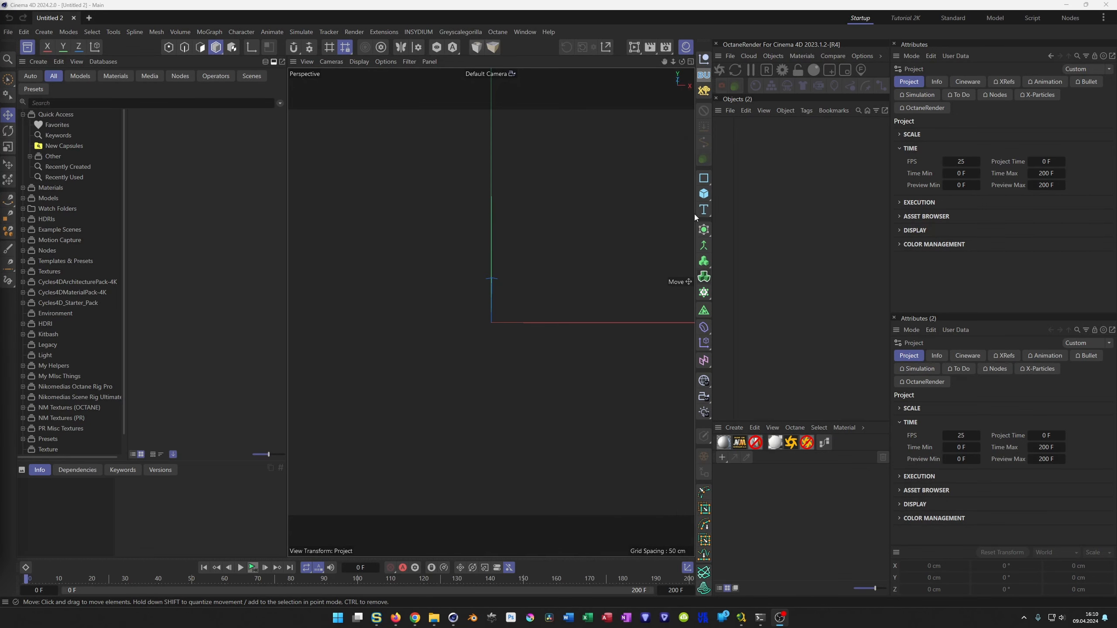
pyautogui.click(703, 194)
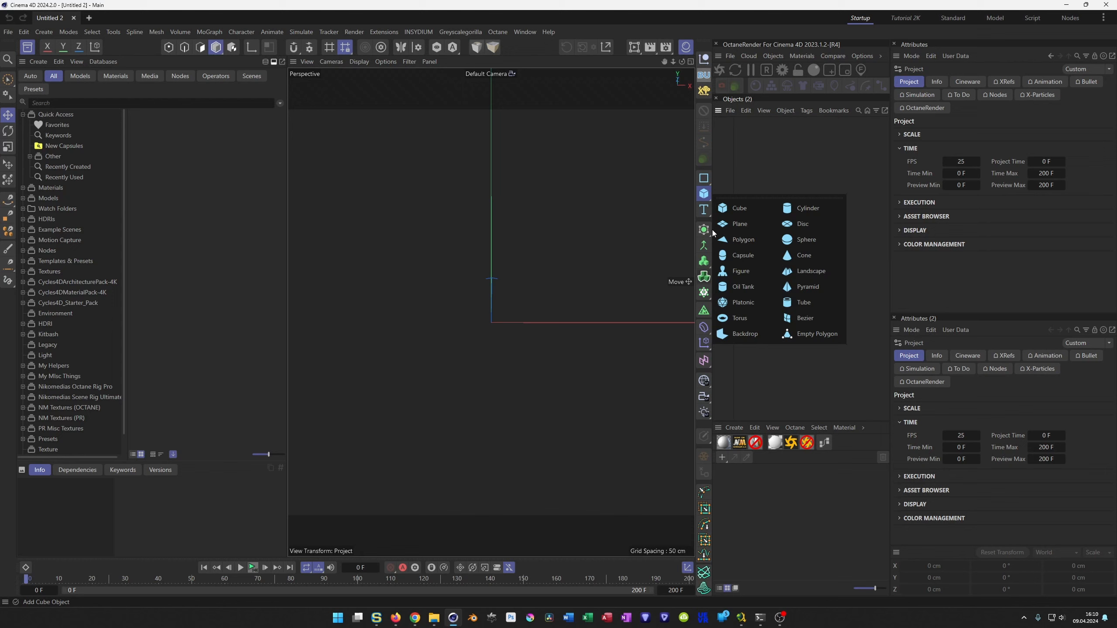
pyautogui.click(800, 224)
pyautogui.click(1071, 429)
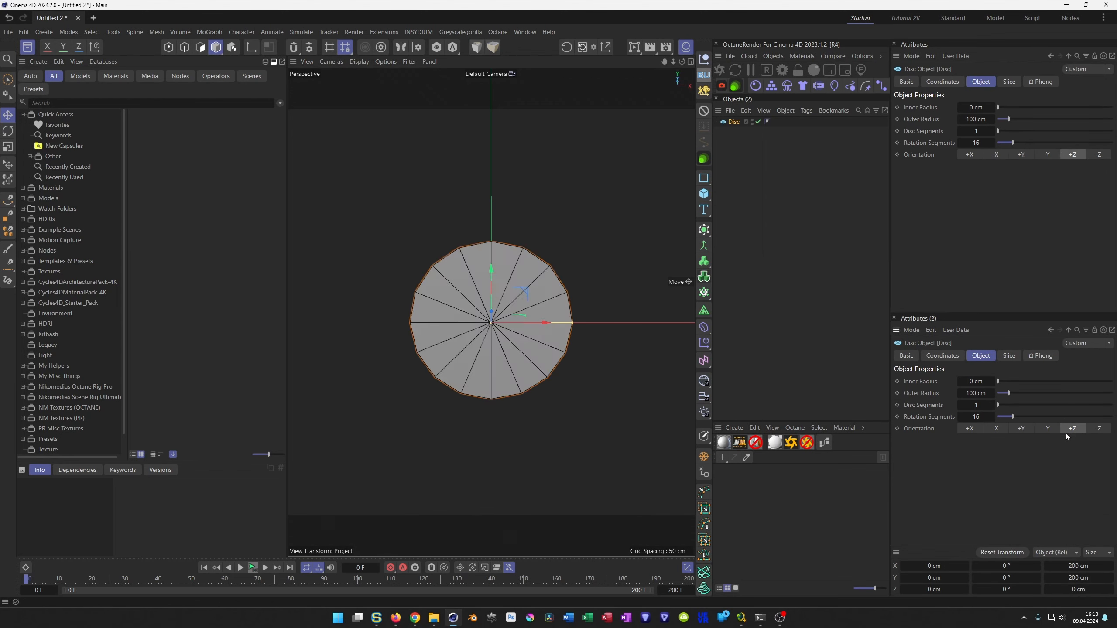
# Set the disc to 10 disc segments and 50 rotation segments.
pyautogui.click(975, 132)
pyautogui.write('10')
pyautogui.press('Tab')
pyautogui.write('100')
pyautogui.press('Return')
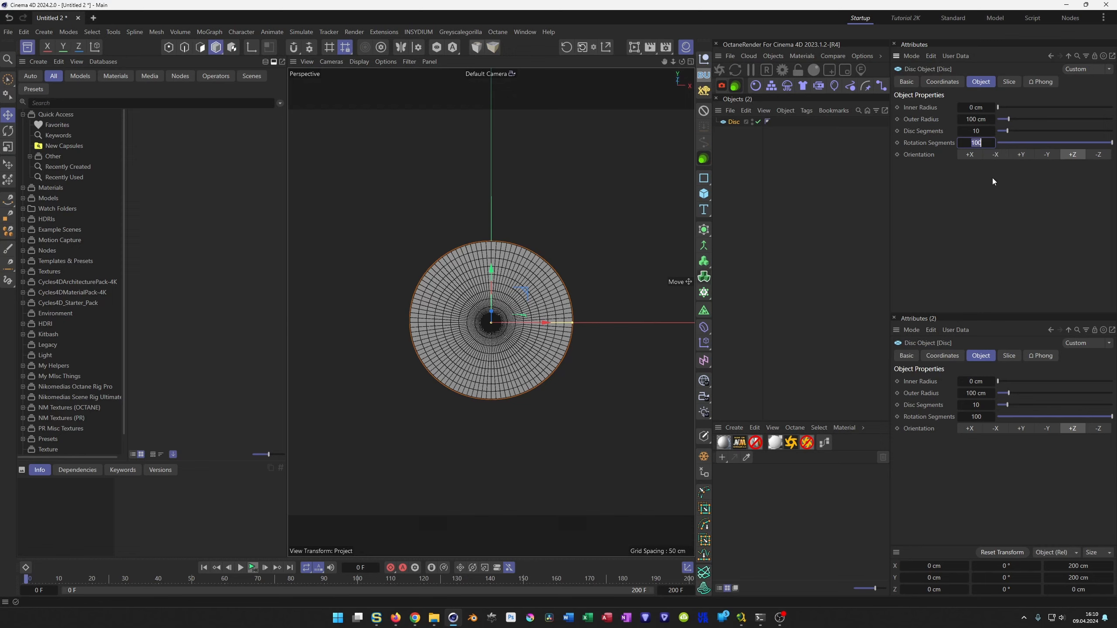
pyautogui.write('50')
pyautogui.press('Return')
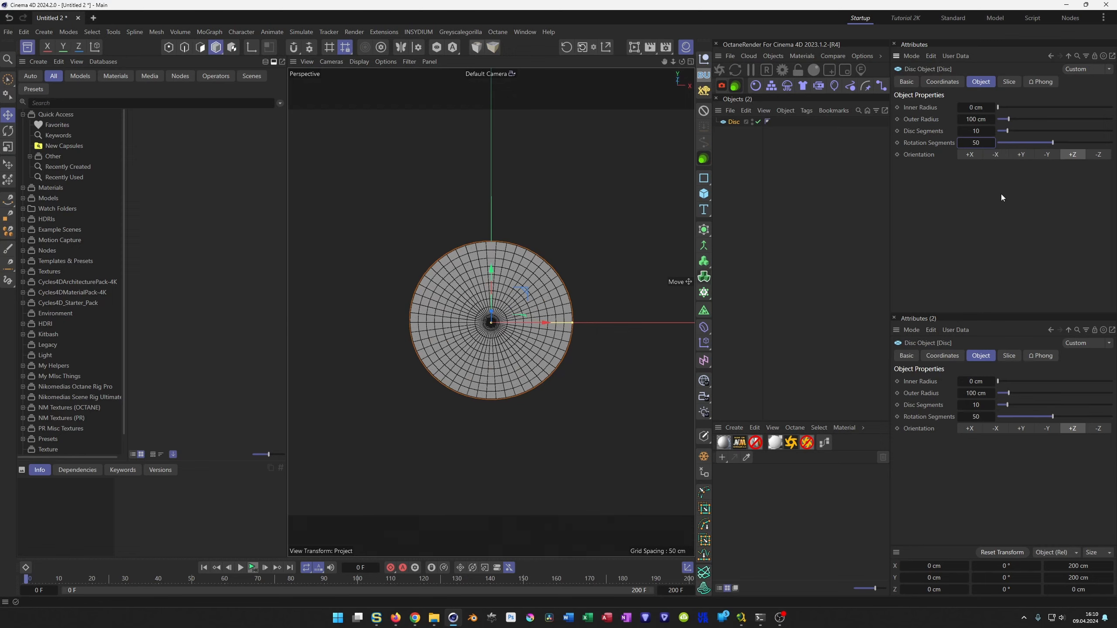
pyautogui.scroll(1, 505, 310)
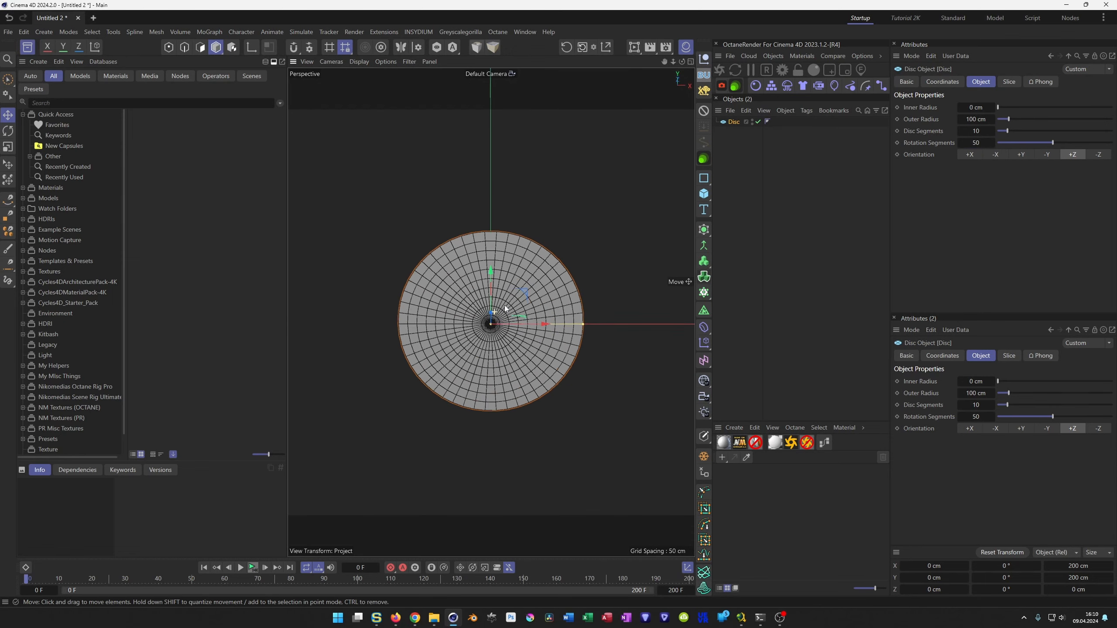
pyautogui.scroll(2, 512, 300)
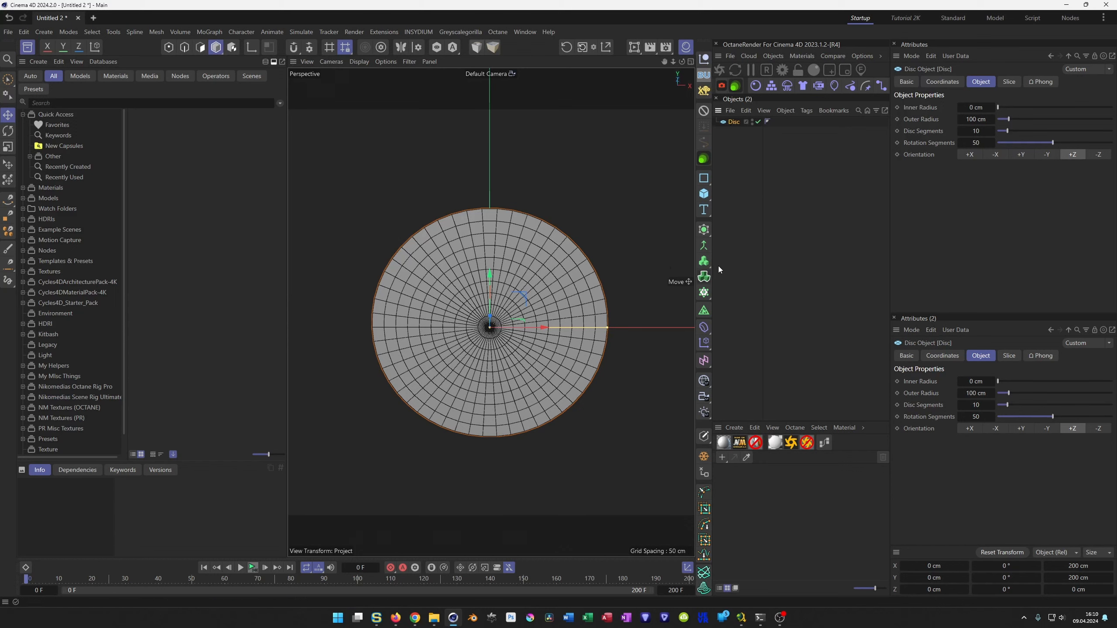
# Place the disc inside a Cloner and set the cloner's mode to Radial.
pyautogui.keyDown('alt'); pyautogui.click(704, 292); pyautogui.keyUp('alt')
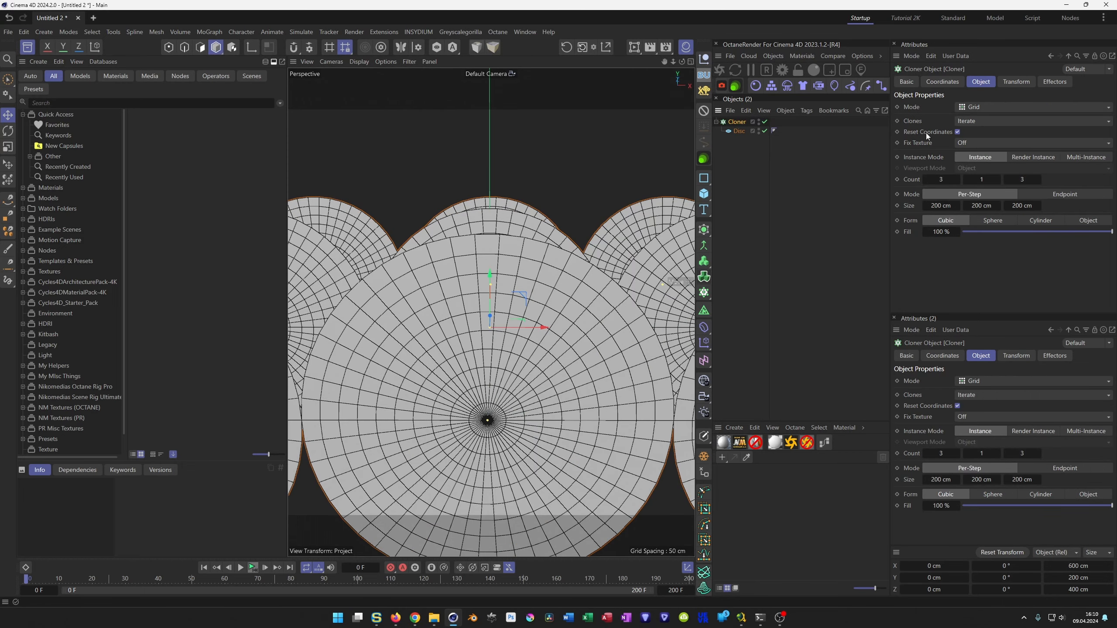
pyautogui.click(968, 110)
pyautogui.click(972, 147)
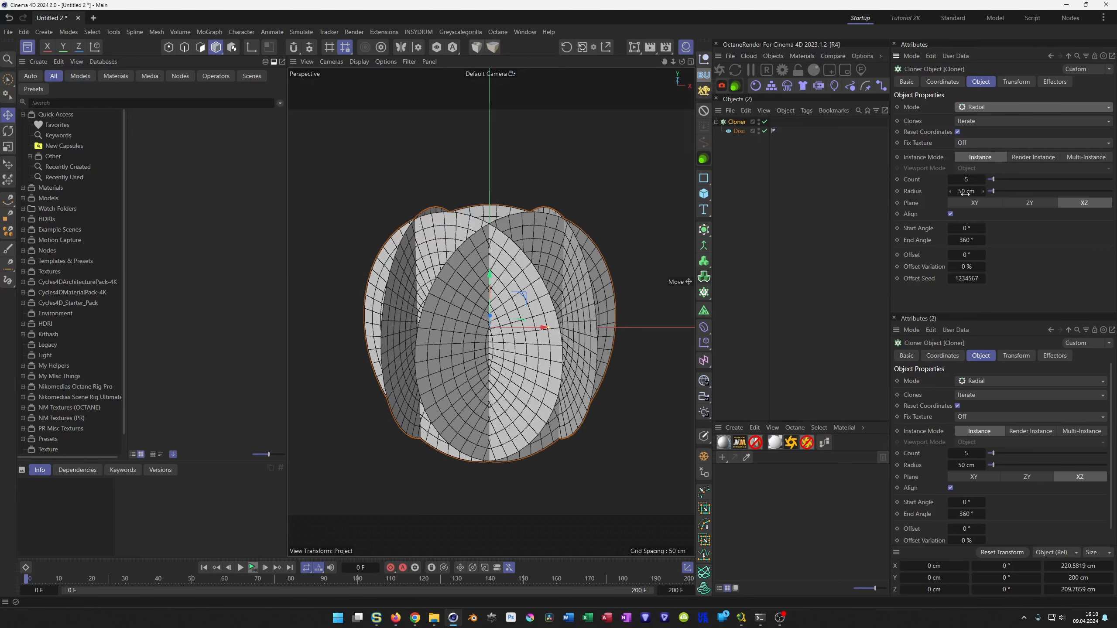
# Set the radial cloner's radius to 0 cm and its count to 20.
pyautogui.moveTo(963, 192); pyautogui.dragTo(956, 218)
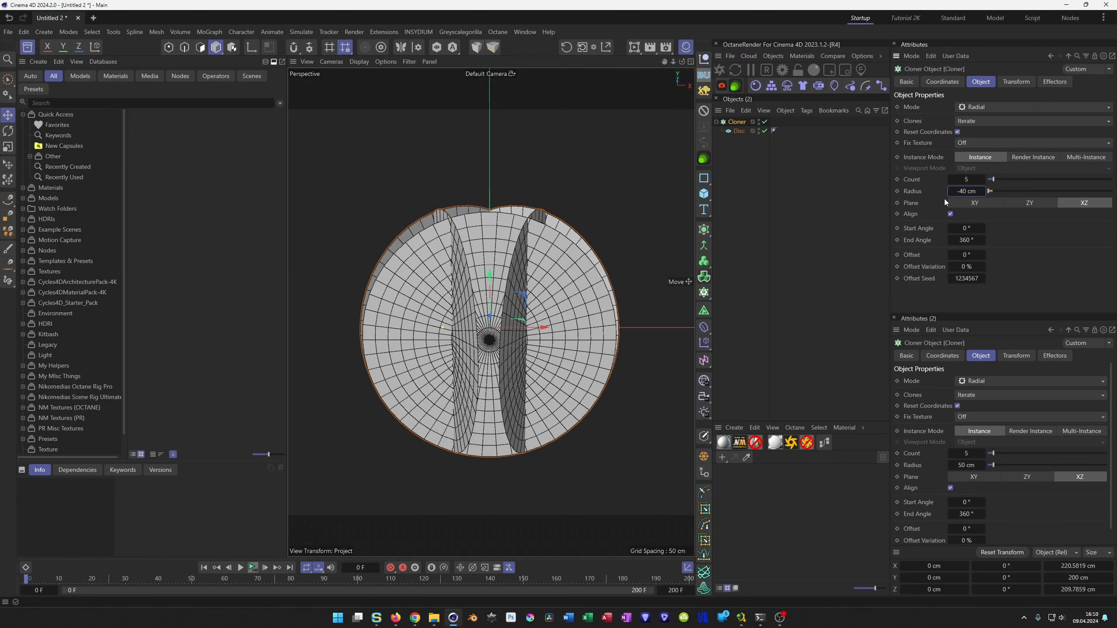
pyautogui.doubleClick(973, 191)
pyautogui.write('0')
pyautogui.press('Return')
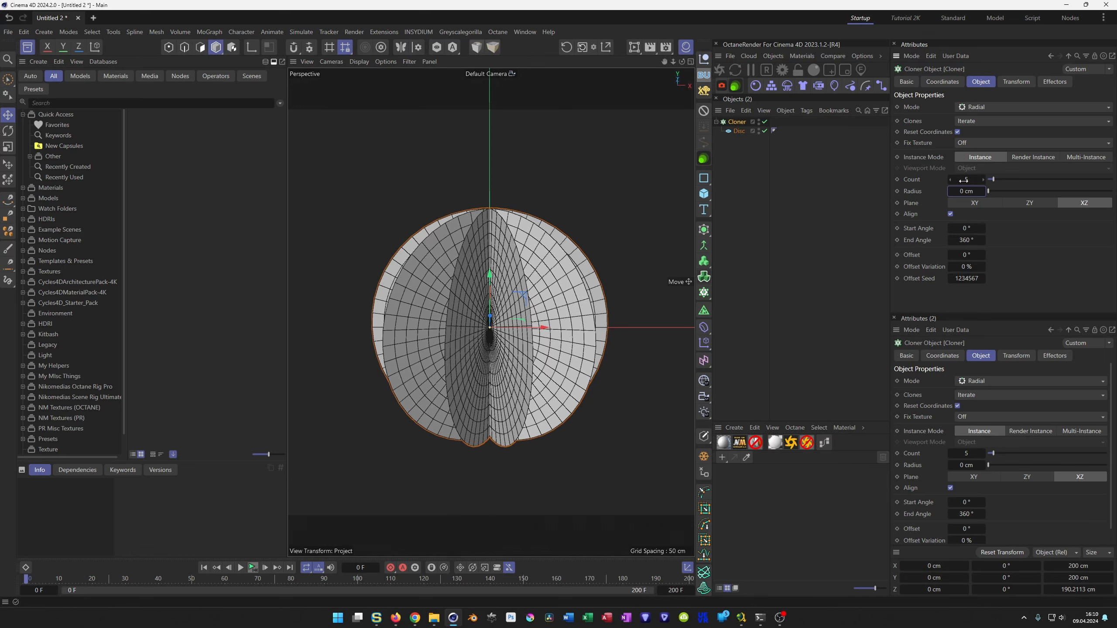
pyautogui.write('20')
pyautogui.press('Return')
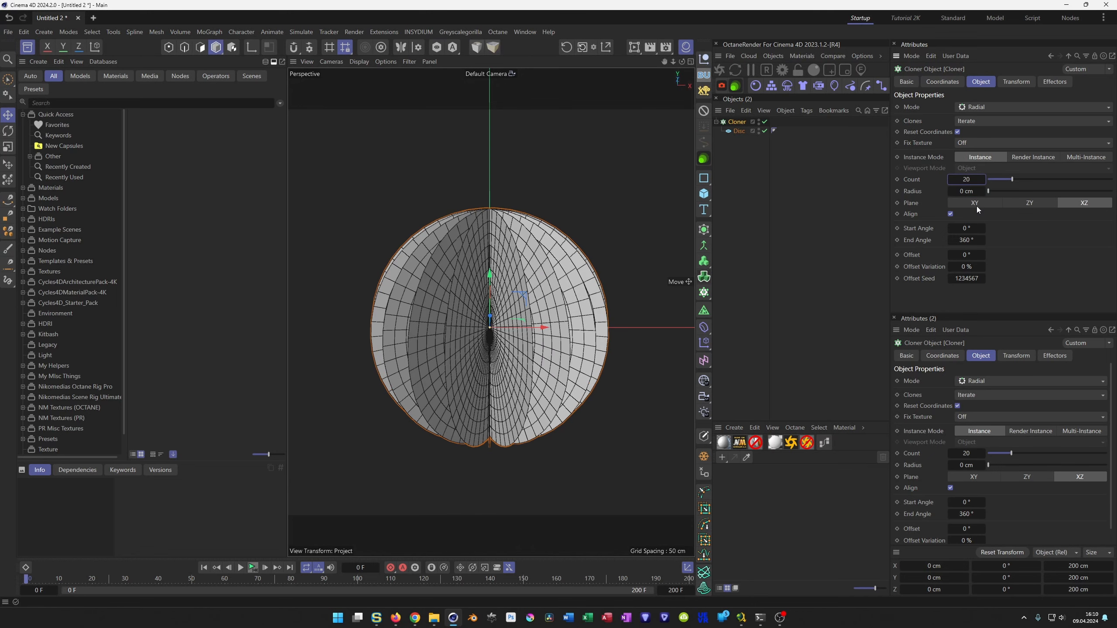
# Switch the viewport to Gouraud shading without lines and enable the SSAO effect.
pyautogui.moveTo(431, 307)
pyautogui.keyDown('alt'); pyautogui.mouseDown()
pyautogui.moveTo(436, 267)
pyautogui.moveTo(431, 286)
pyautogui.moveTo(447, 318)
pyautogui.moveTo(475, 323)
pyautogui.moveTo(483, 247)
pyautogui.mouseUp(); pyautogui.keyUp('alt')
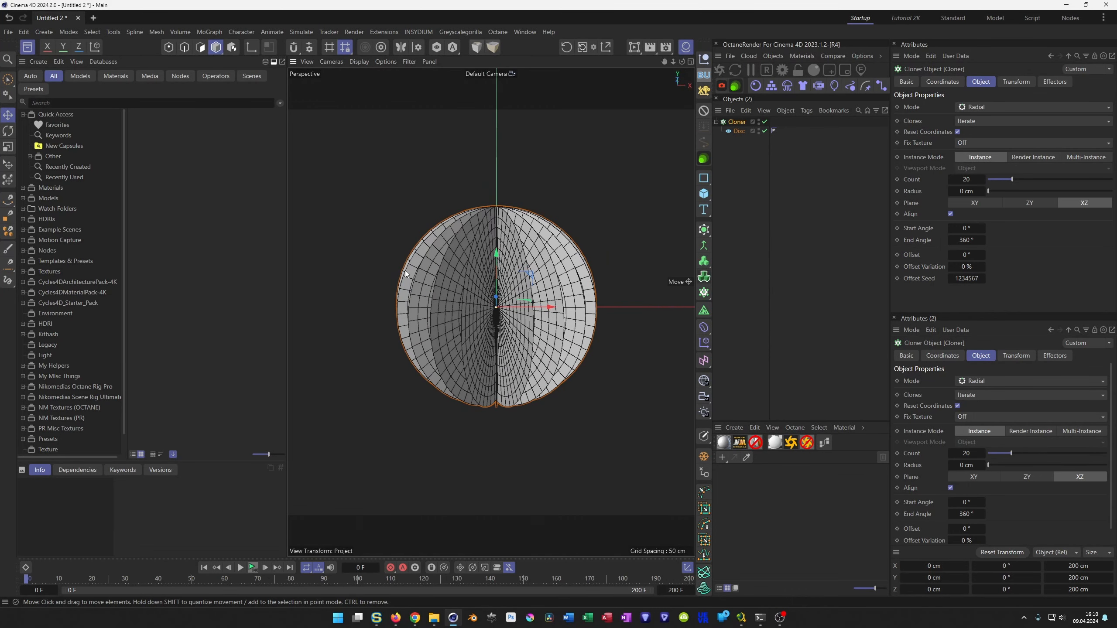
pyautogui.press('n')
pyautogui.press('a')
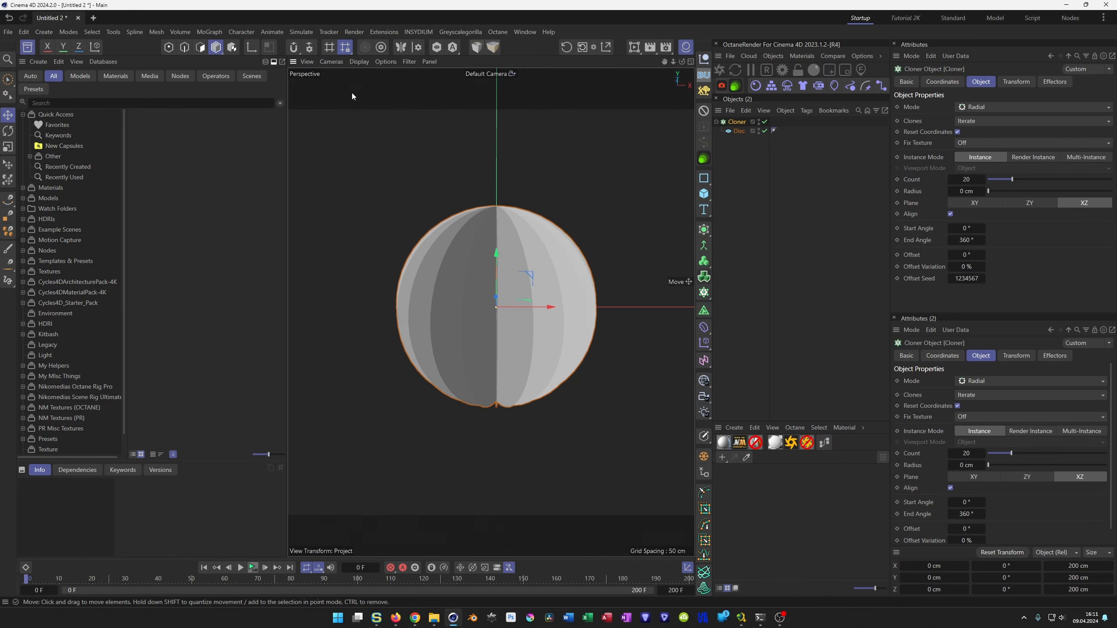
pyautogui.click(386, 61)
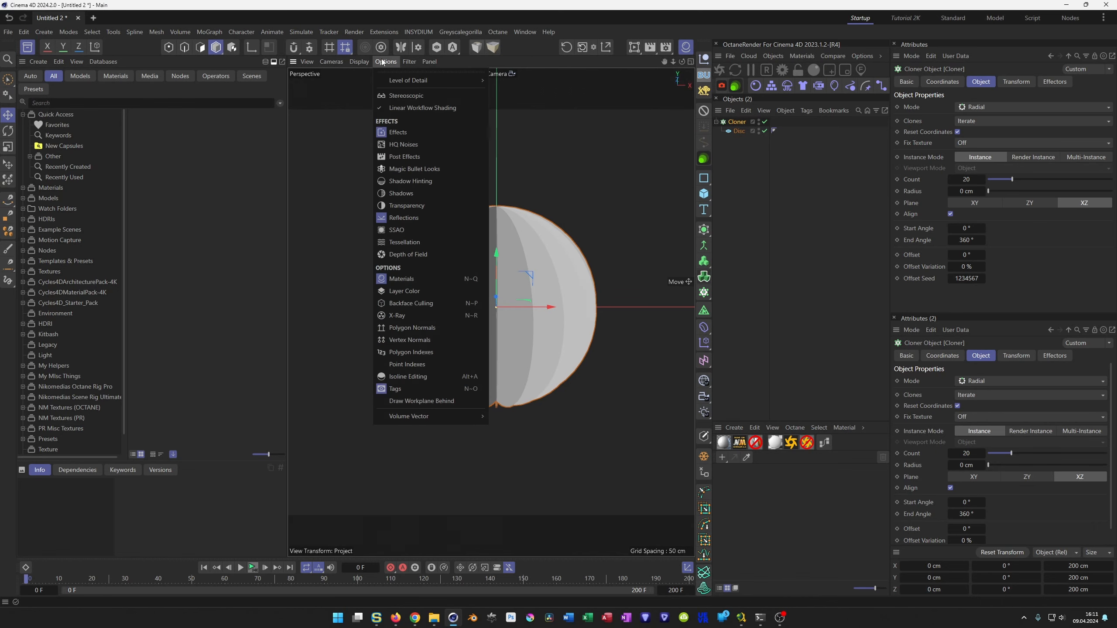
pyautogui.click(403, 229)
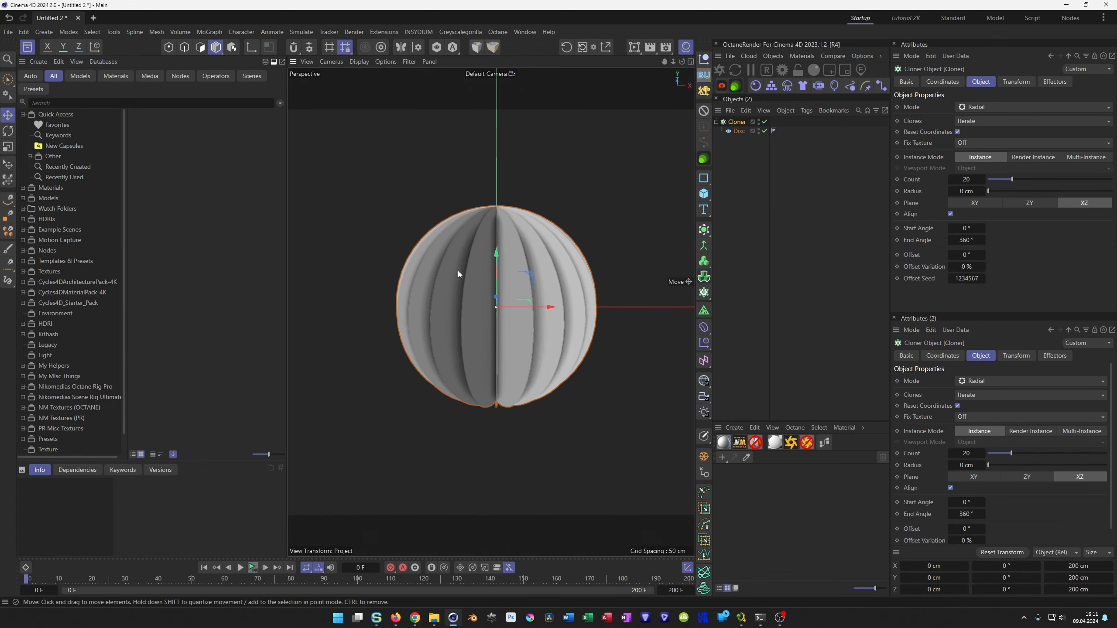
pyautogui.scroll(3, 460, 270)
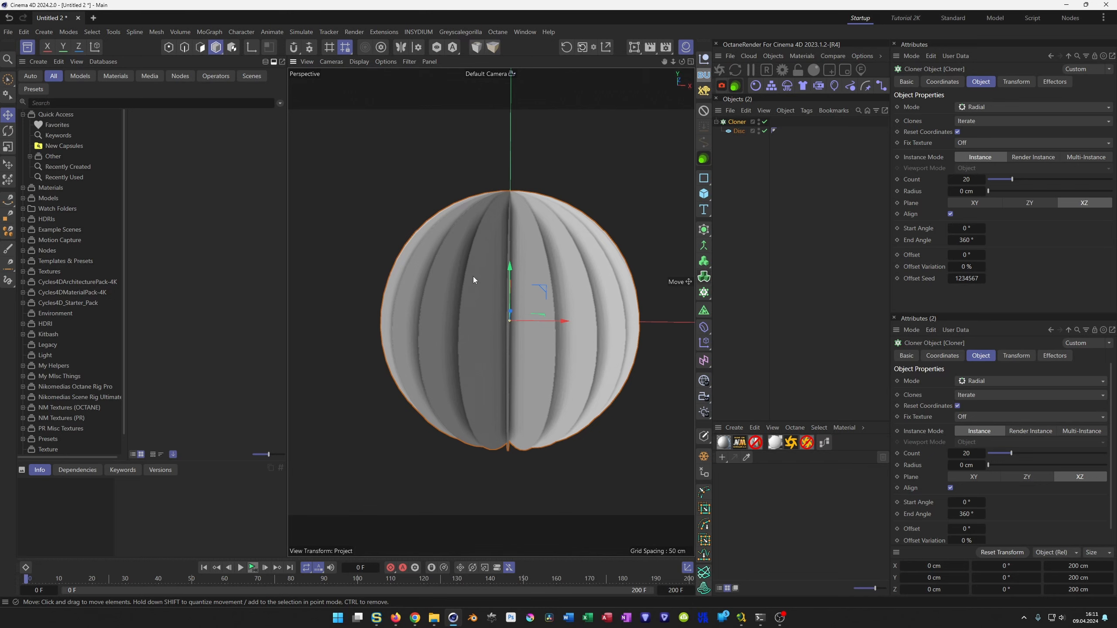
# Set the viewport's SSAO radius to 7 cm and its samples to 32.
pyautogui.hotkey('shift', 'v')
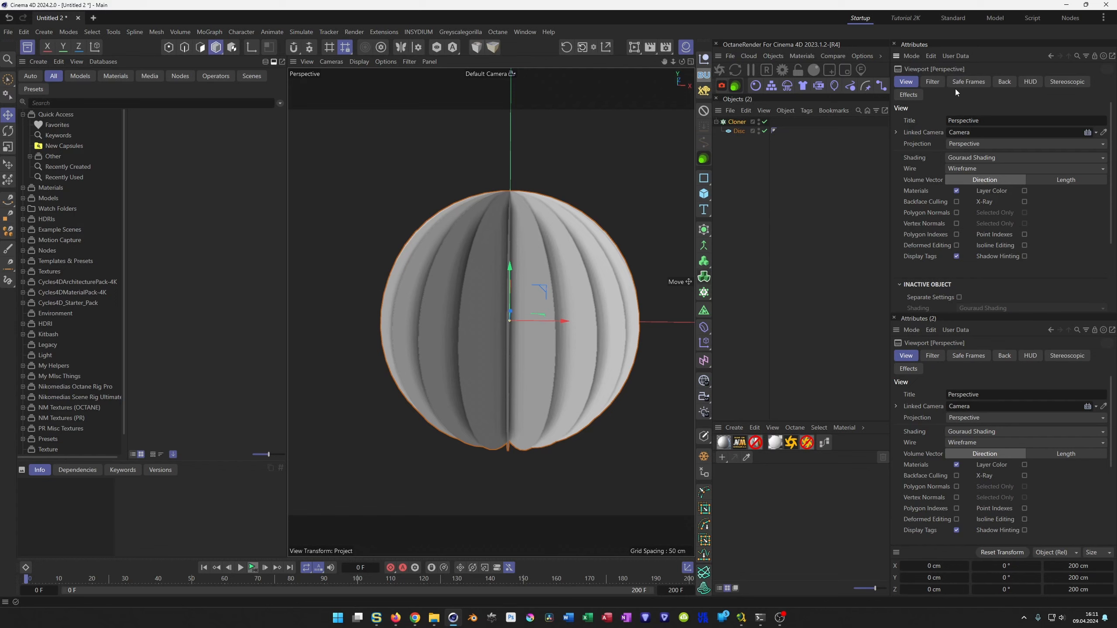
pyautogui.click(907, 96)
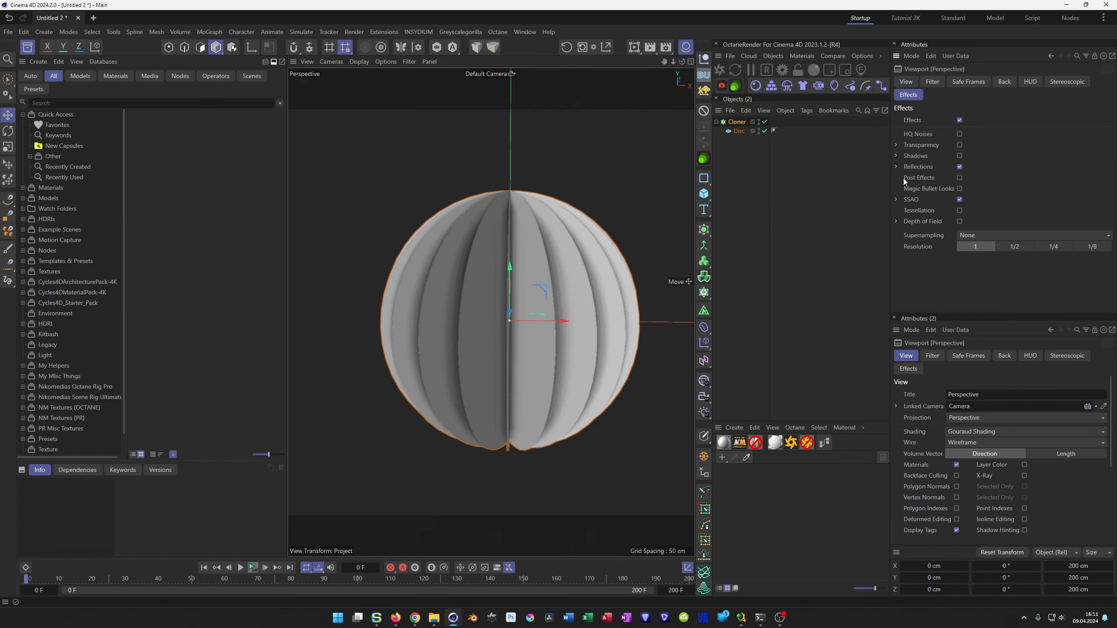
pyautogui.click(896, 200)
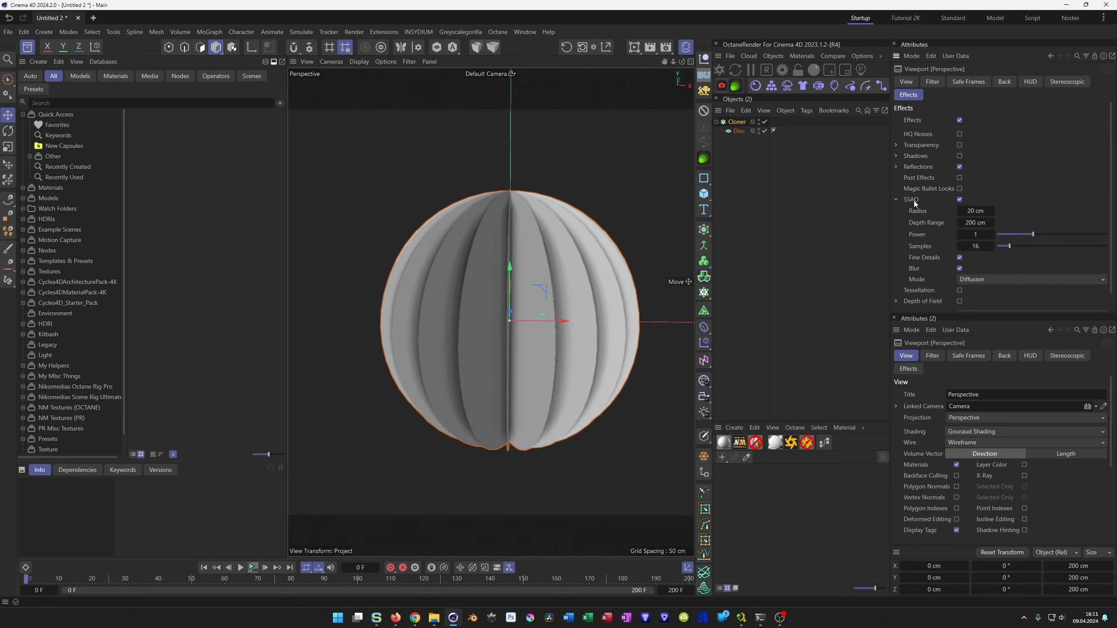
pyautogui.moveTo(972, 215); pyautogui.dragTo(967, 215)
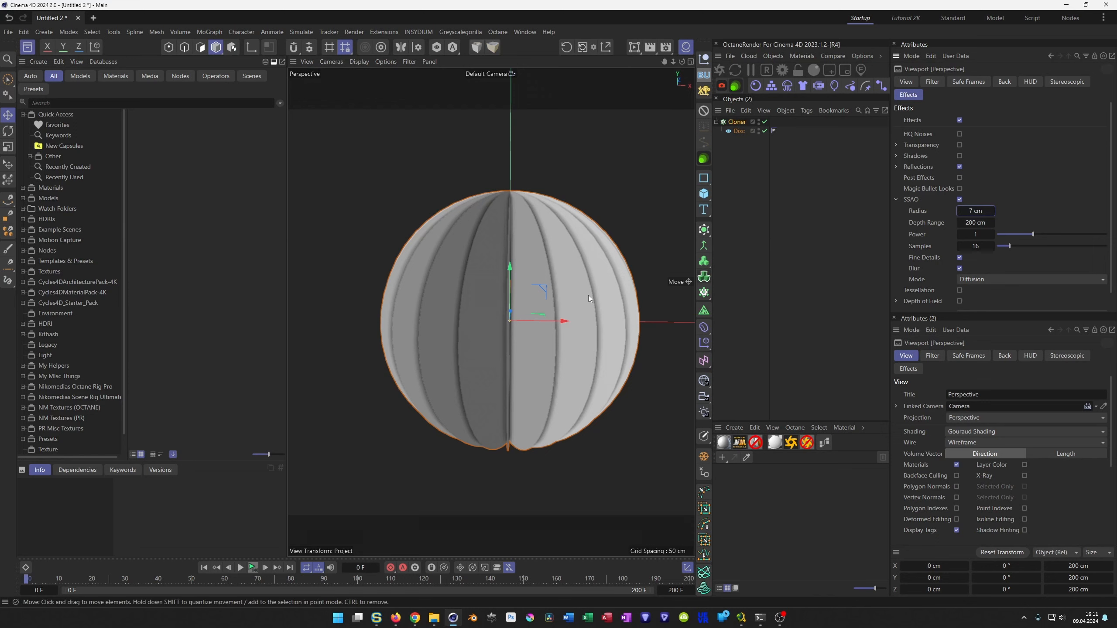
pyautogui.moveTo(975, 246); pyautogui.dragTo(993, 246)
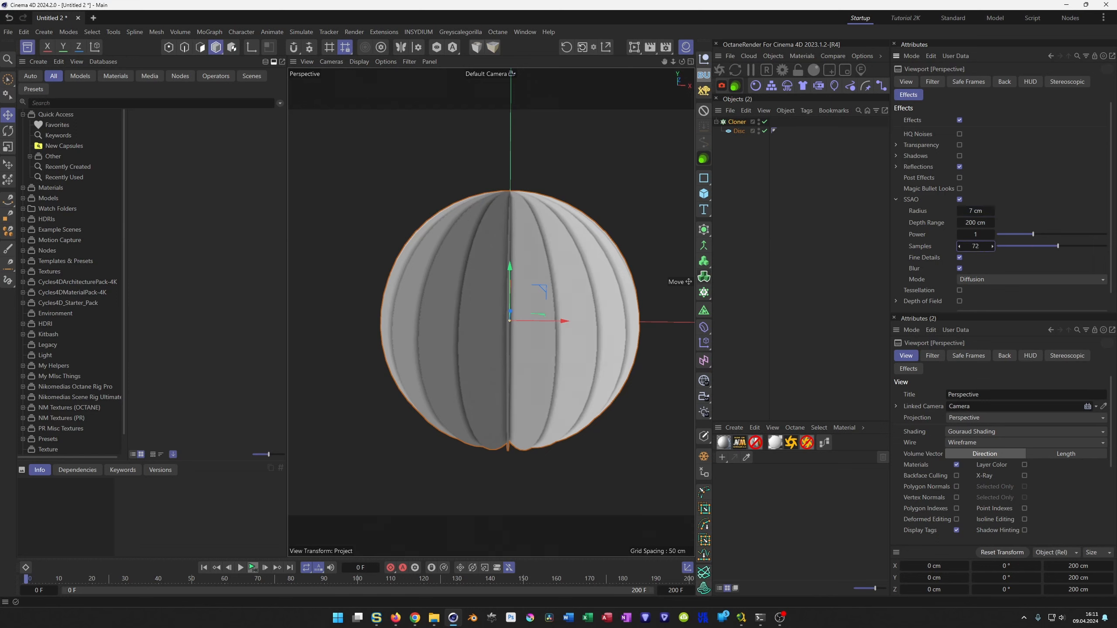
pyautogui.click(974, 246)
pyautogui.write('32')
pyautogui.press('Return')
# Group the disc cloner under a new null.
pyautogui.scroll(-2, 495, 288)
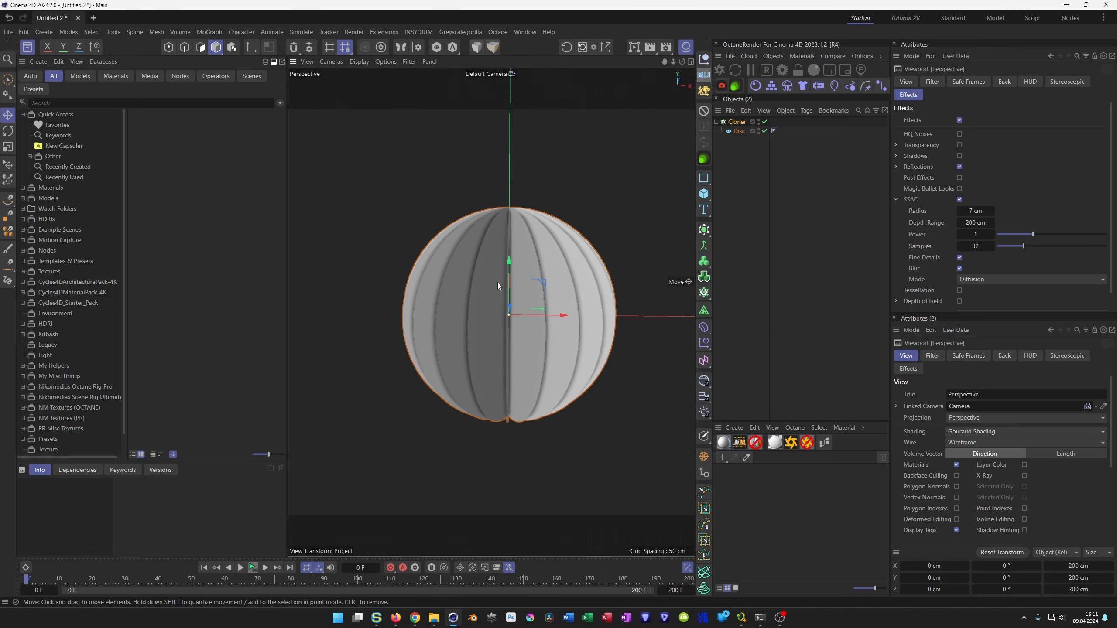
pyautogui.keyDown('alt'); pyautogui.moveTo(498, 285); pyautogui.dragTo(478, 266, button='middle'); pyautogui.keyUp('alt')
pyautogui.moveTo(476, 262)
pyautogui.keyDown('alt'); pyautogui.mouseDown()
pyautogui.moveTo(459, 265)
pyautogui.moveTo(493, 272)
pyautogui.mouseUp(); pyautogui.keyUp('alt')
pyautogui.scroll(2, 502, 271)
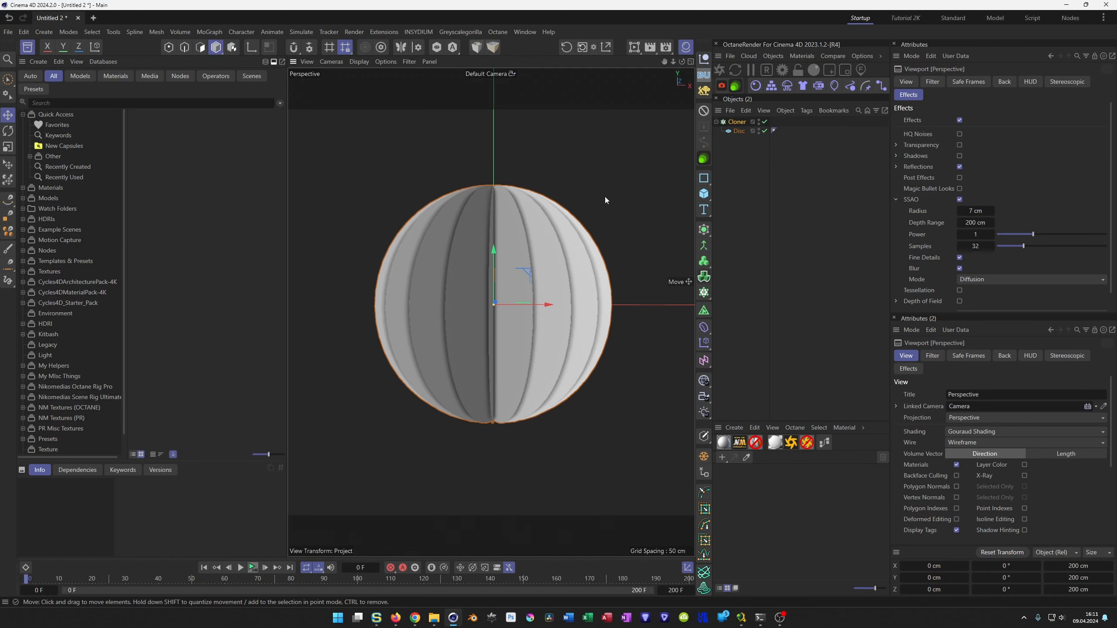
pyautogui.click(737, 123)
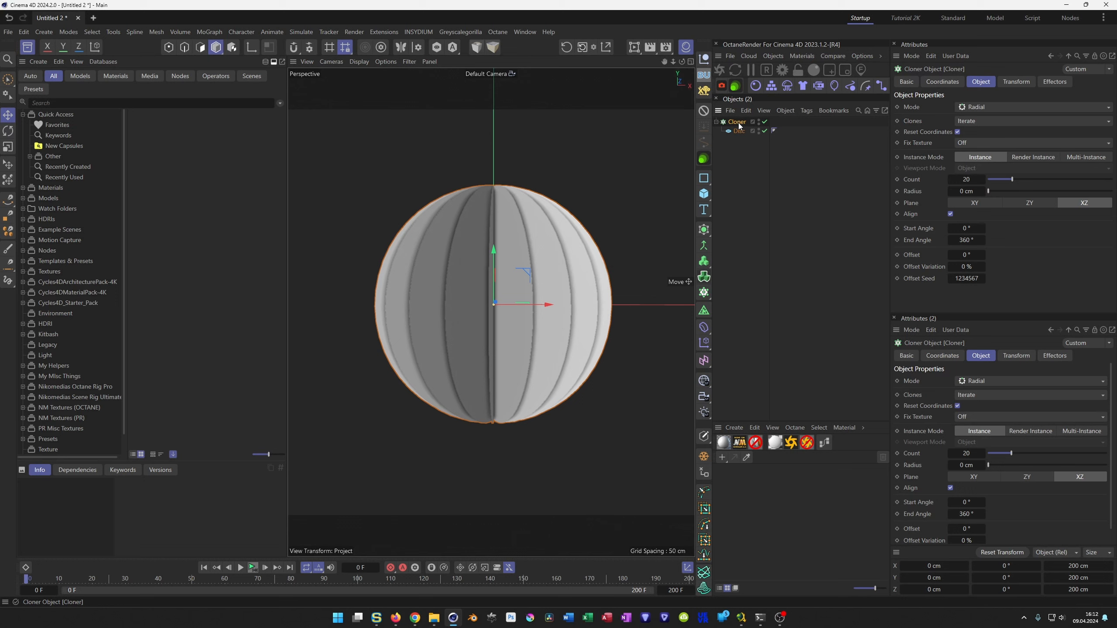
pyautogui.hotkey('alt', 'g')
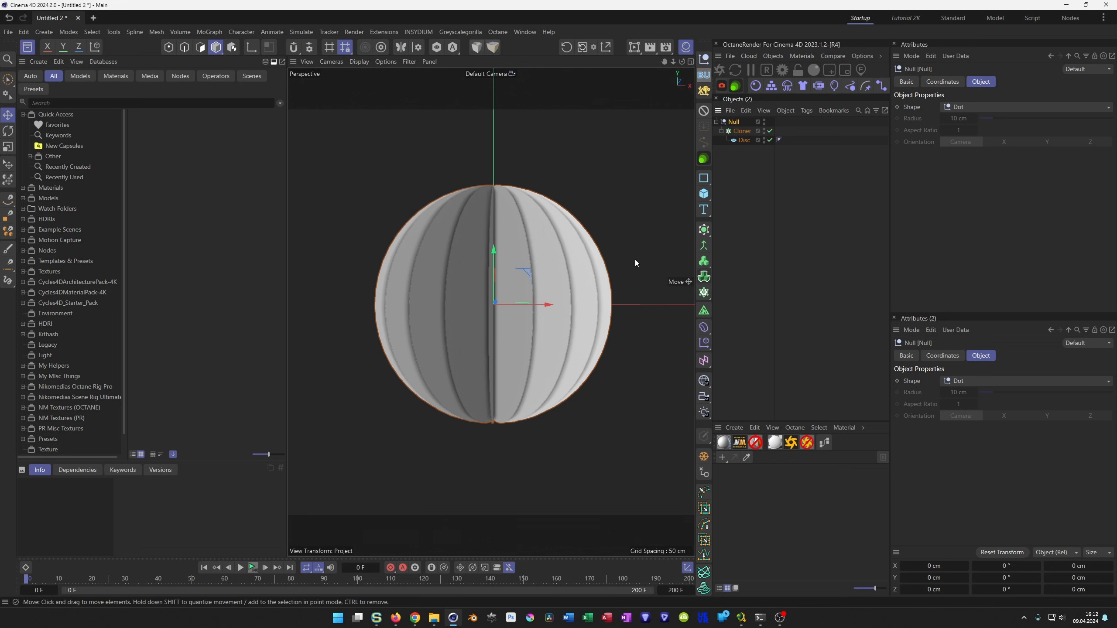
# Add a Twist deformer and place it inside the null, directly above the cloner.
pyautogui.click(750, 133)
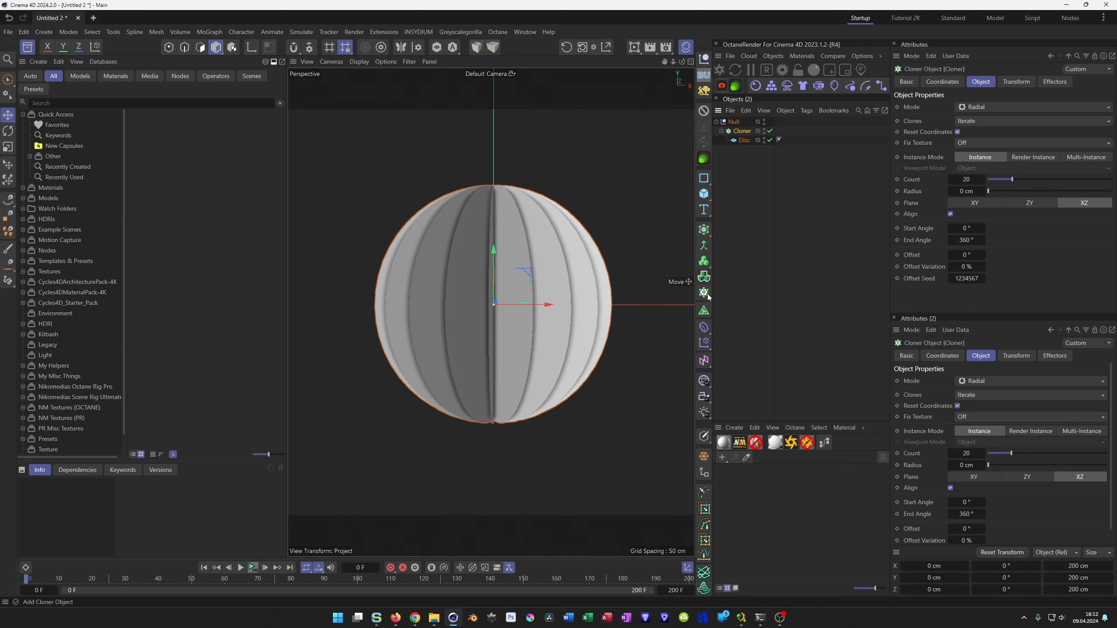
pyautogui.click(704, 326)
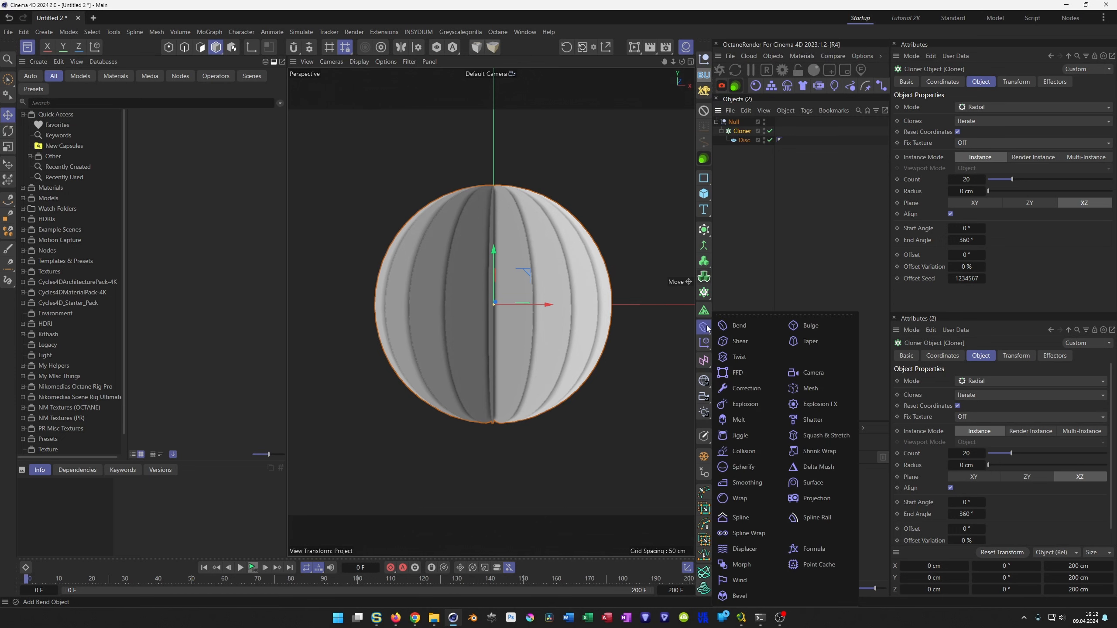
pyautogui.click(738, 357)
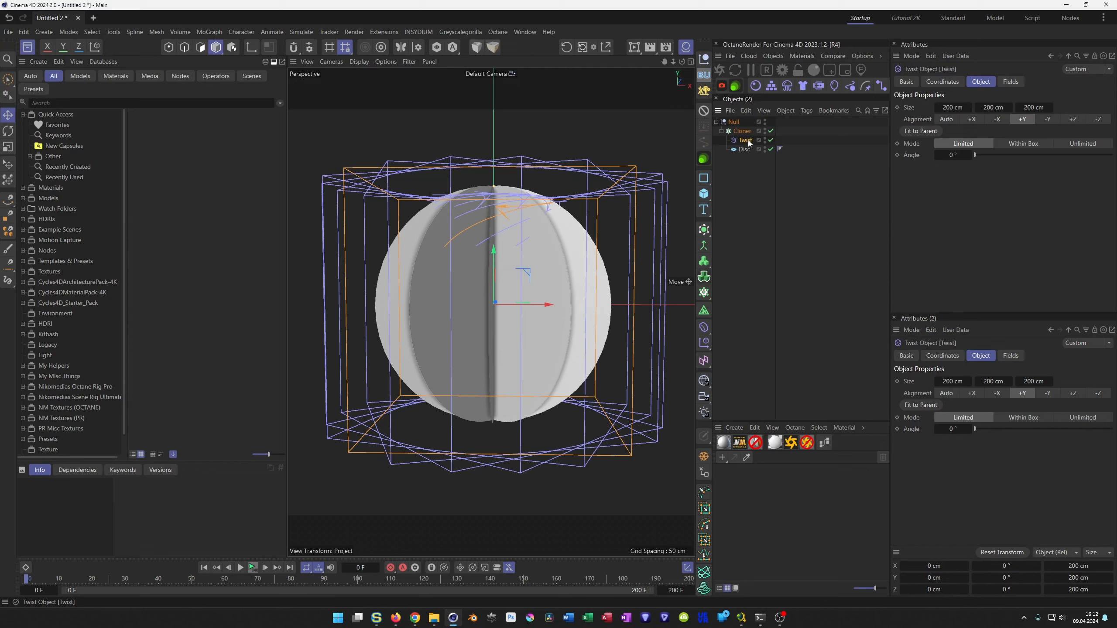
pyautogui.moveTo(747, 140); pyautogui.dragTo(742, 128)
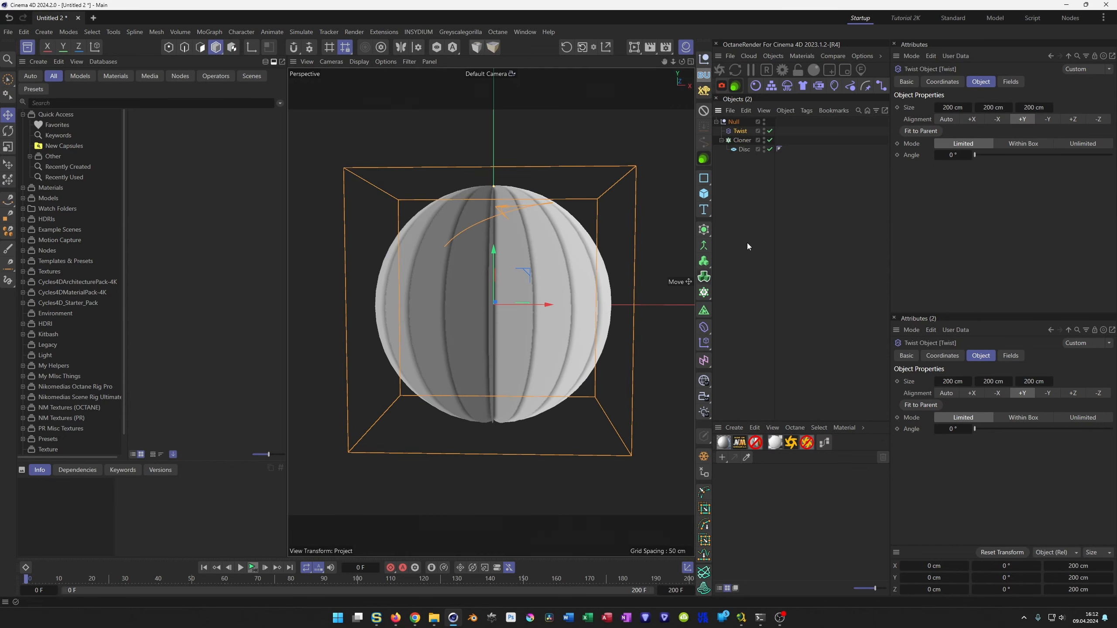
# Set the Twist angle to 180° and force the deformer's cage to stay visible in the viewport.
pyautogui.moveTo(975, 156); pyautogui.dragTo(1025, 165)
pyautogui.click(951, 154)
pyautogui.write('180')
pyautogui.press('Return')
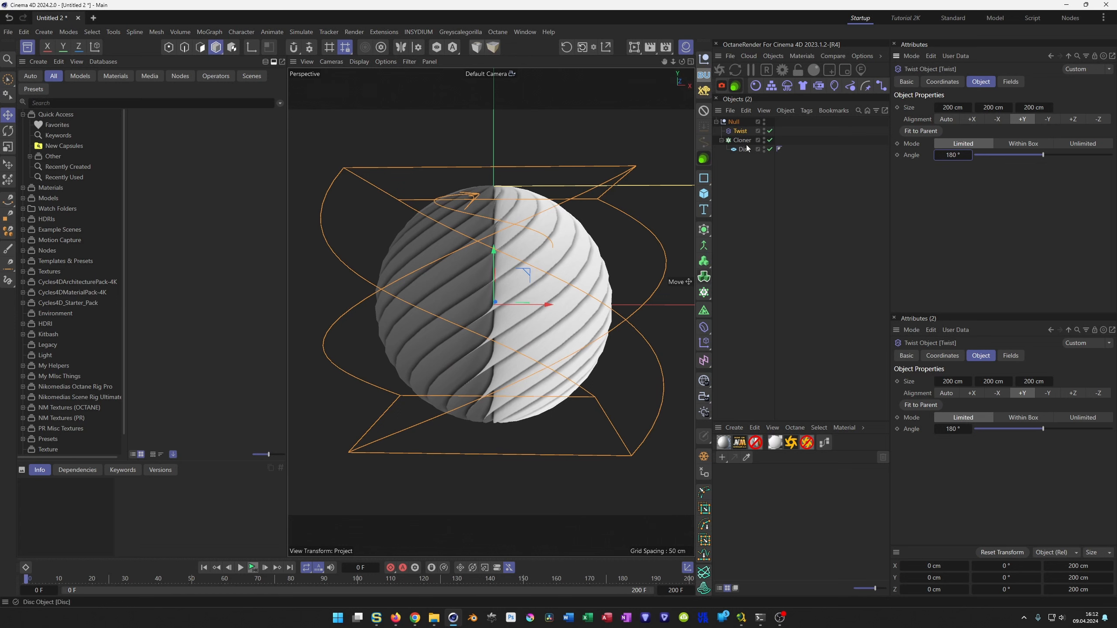
pyautogui.click(764, 129)
pyautogui.moveTo(494, 233)
pyautogui.keyDown('alt'); pyautogui.mouseDown()
pyautogui.moveTo(470, 211)
pyautogui.moveTo(494, 236)
pyautogui.mouseUp(); pyautogui.keyUp('alt')
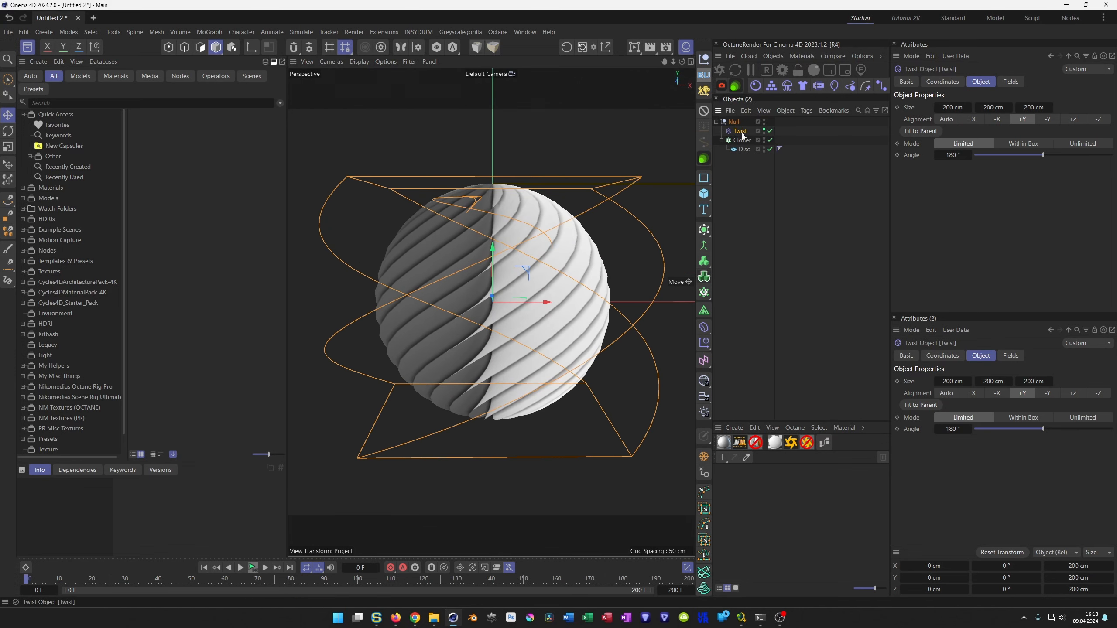
# Duplicate the Twist deformer directly below the original, rotate the copy 45° about its Z axis, and deselect everything.
pyautogui.moveTo(739, 136); pyautogui.dragTo(743, 137)
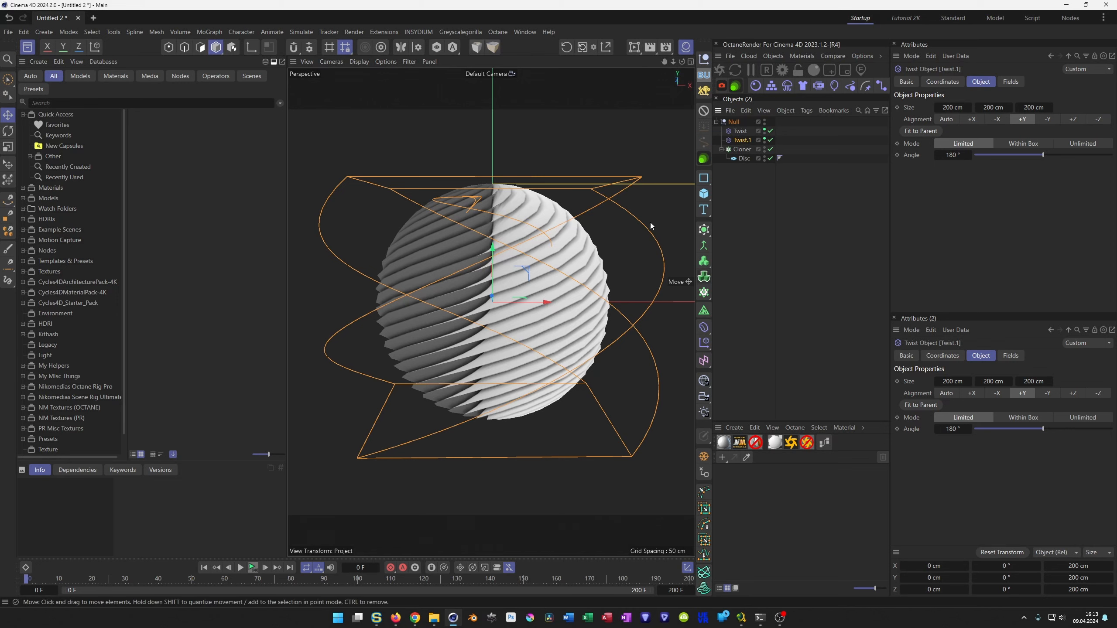
pyautogui.press('r')
pyautogui.moveTo(512, 276); pyautogui.dragTo(518, 208)
pyautogui.keyDown('alt'); pyautogui.moveTo(481, 403); pyautogui.dragTo(491, 293); pyautogui.keyUp('alt')
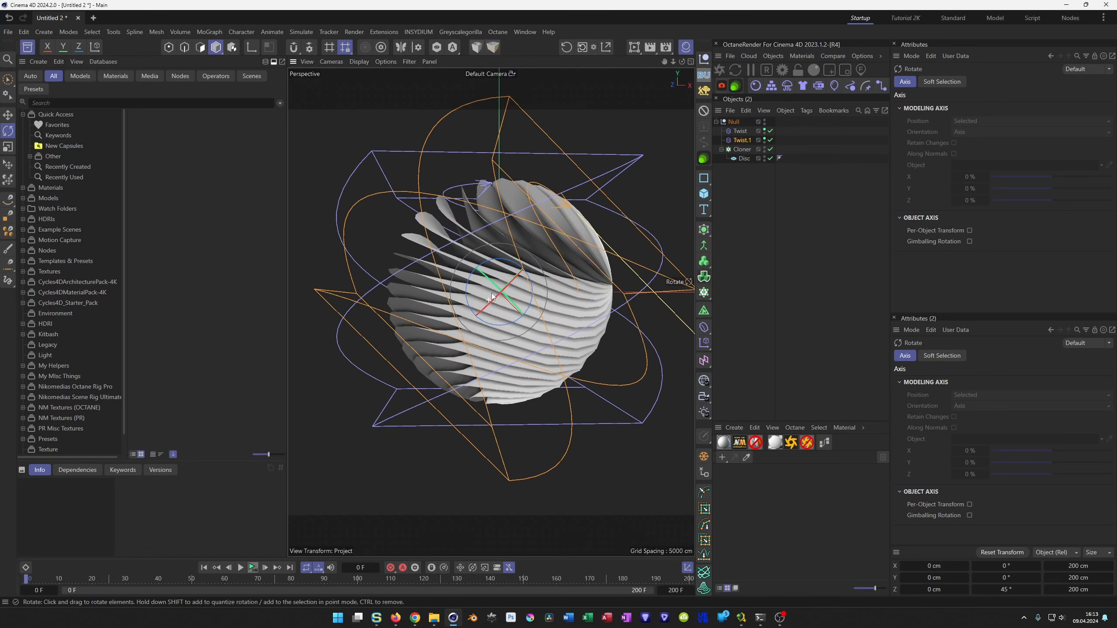
pyautogui.click(765, 130)
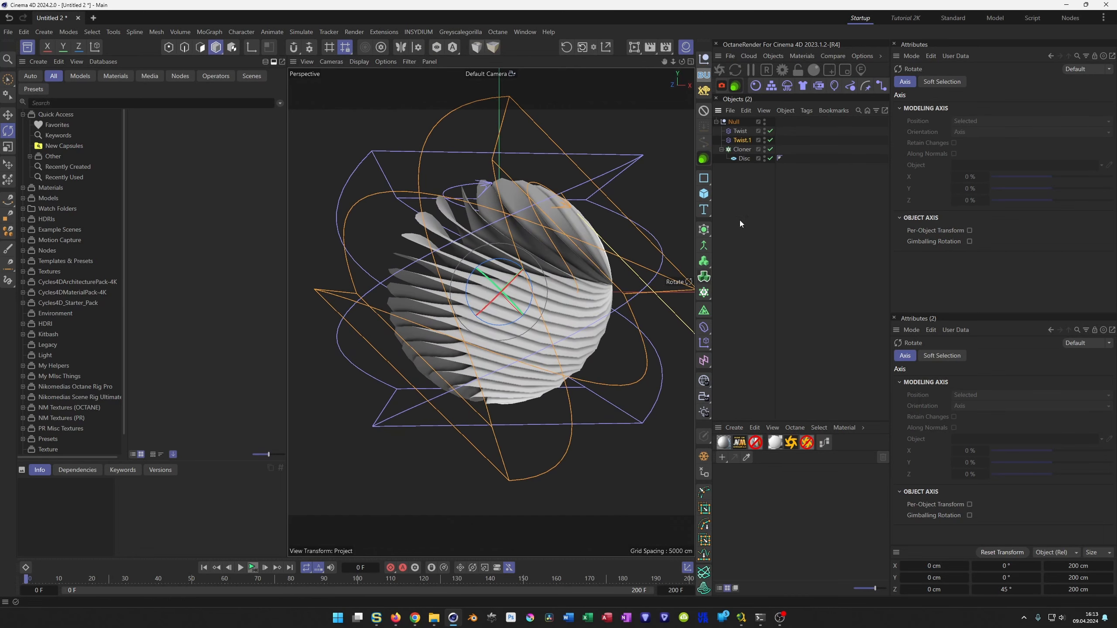
pyautogui.click(753, 181)
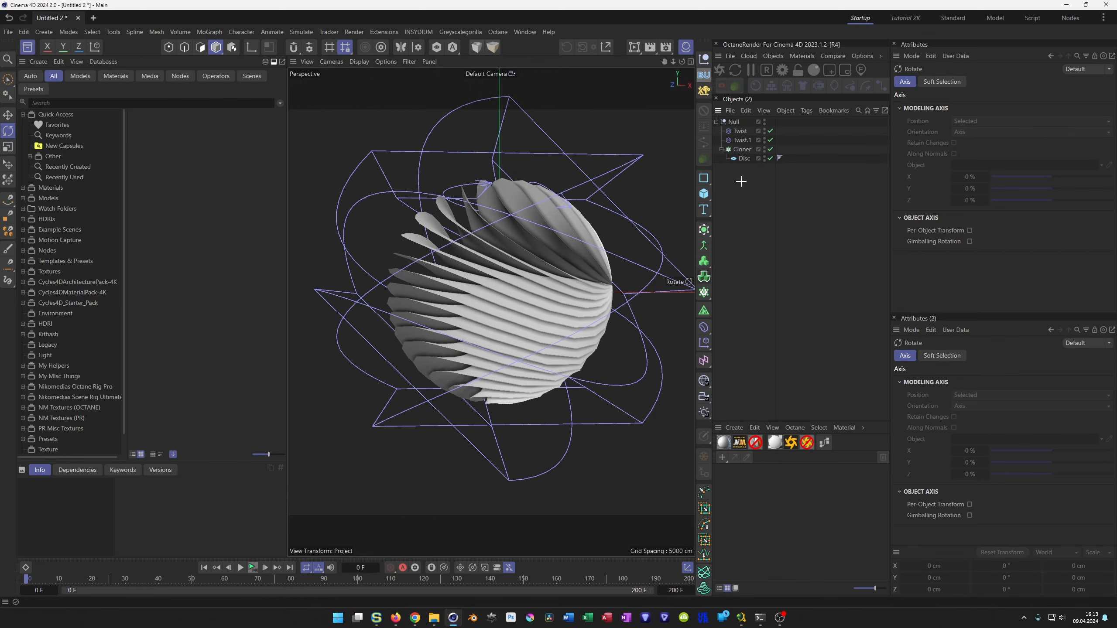
# Hide the cages of both Twist deformers in the viewport.
pyautogui.click(764, 139)
pyautogui.doubleClick(764, 129)
pyautogui.keyDown('alt'); pyautogui.moveTo(511, 268); pyautogui.dragTo(533, 250, button='right'); pyautogui.keyUp('alt')
pyautogui.keyDown('alt'); pyautogui.moveTo(533, 249); pyautogui.dragTo(599, 277); pyautogui.keyUp('alt')
pyautogui.keyDown('alt'); pyautogui.moveTo(599, 277); pyautogui.dragTo(540, 303, button='middle'); pyautogui.keyUp('alt')
pyautogui.keyDown('alt'); pyautogui.moveTo(540, 303); pyautogui.dragTo(639, 264, button='right'); pyautogui.keyUp('alt')
pyautogui.keyDown('alt'); pyautogui.moveTo(565, 313); pyautogui.dragTo(531, 329, button='middle'); pyautogui.keyUp('alt')
pyautogui.keyDown('alt'); pyautogui.moveTo(521, 333); pyautogui.dragTo(446, 353, button='right'); pyautogui.keyUp('alt')
pyautogui.keyDown('alt'); pyautogui.moveTo(446, 352); pyautogui.dragTo(457, 279); pyautogui.keyUp('alt')
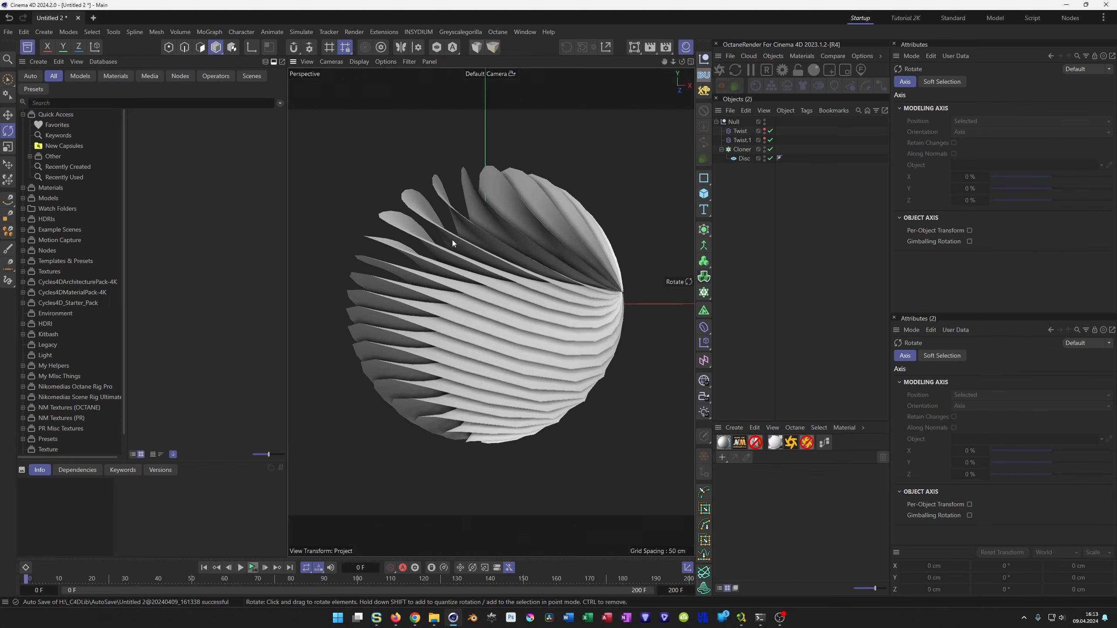
# Wrap the Disc in a Thicken generator inside the Cloner and set its thickness to 5 cm.
pyautogui.click(744, 158)
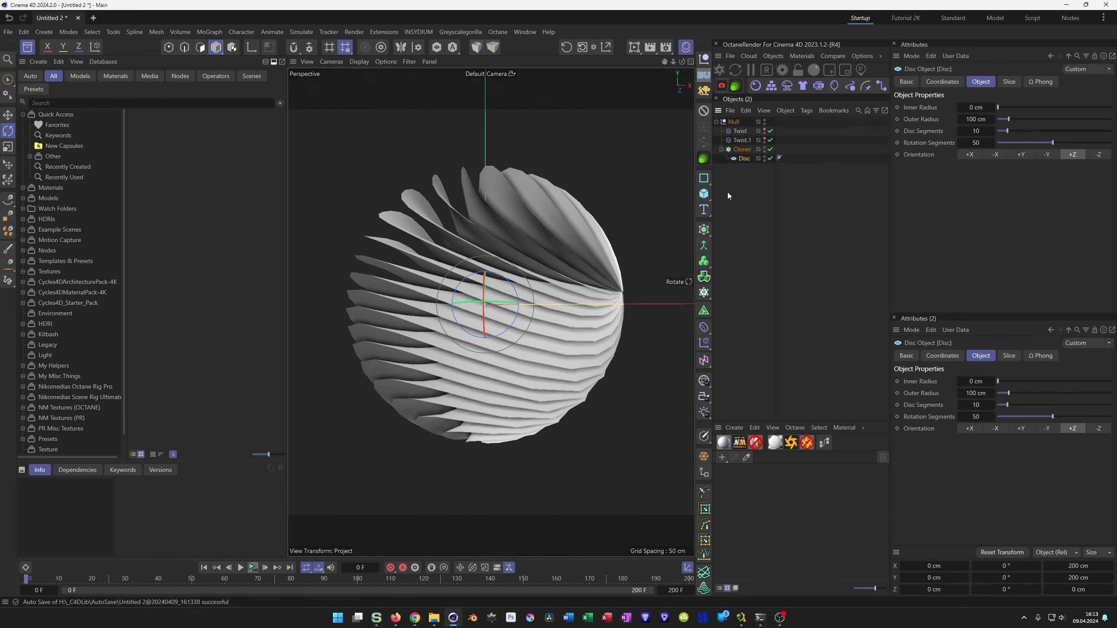
pyautogui.click(704, 229)
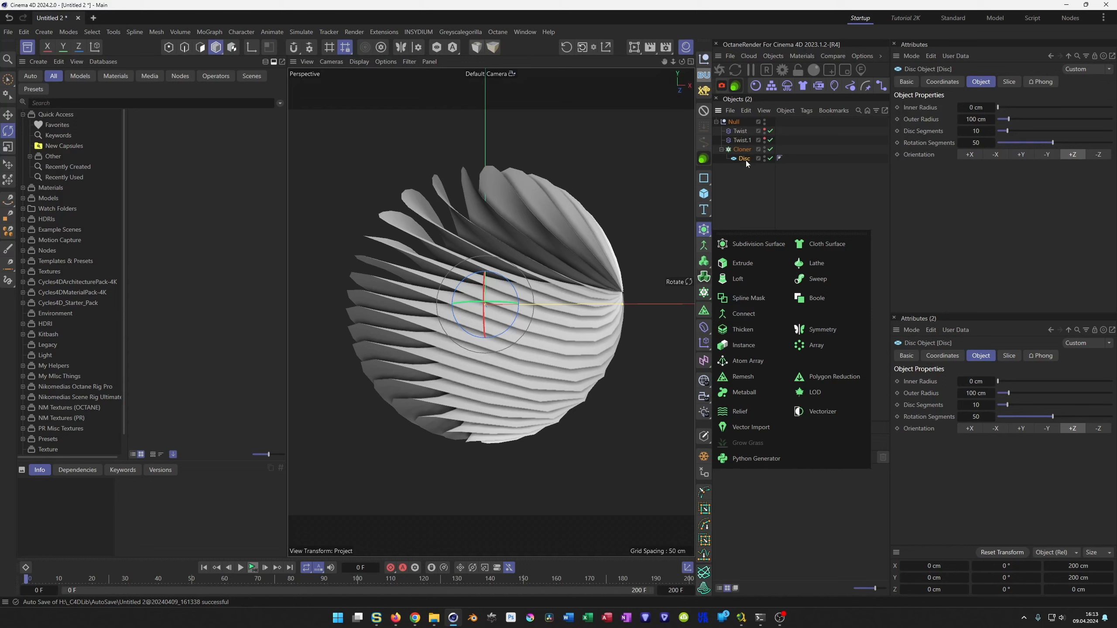
pyautogui.click(739, 330)
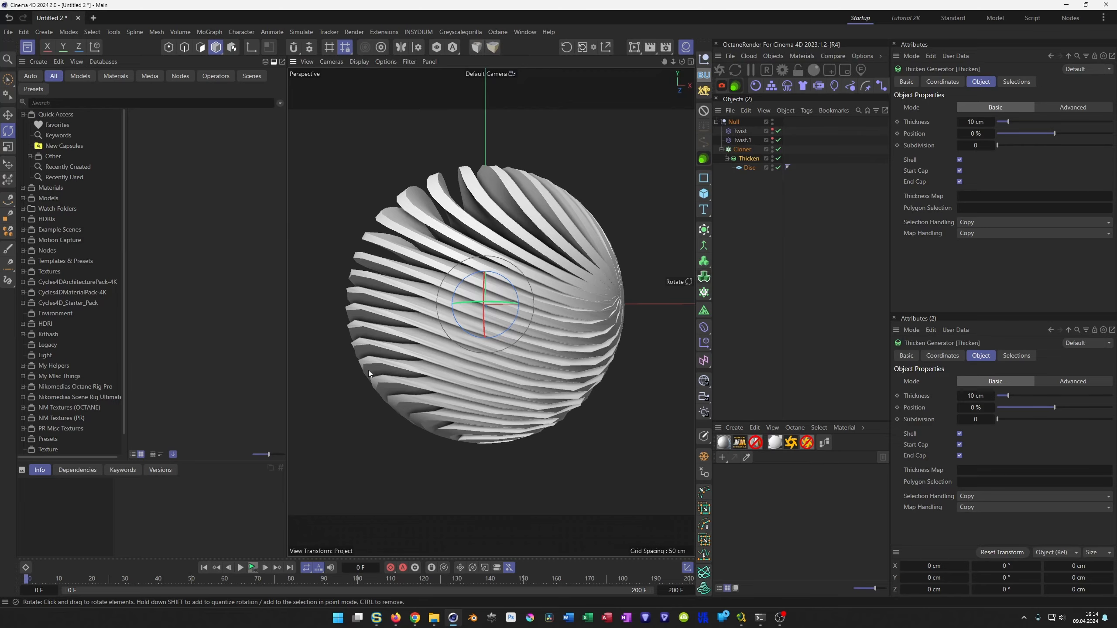
pyautogui.scroll(8, 368, 370)
pyautogui.scroll(-6, 374, 316)
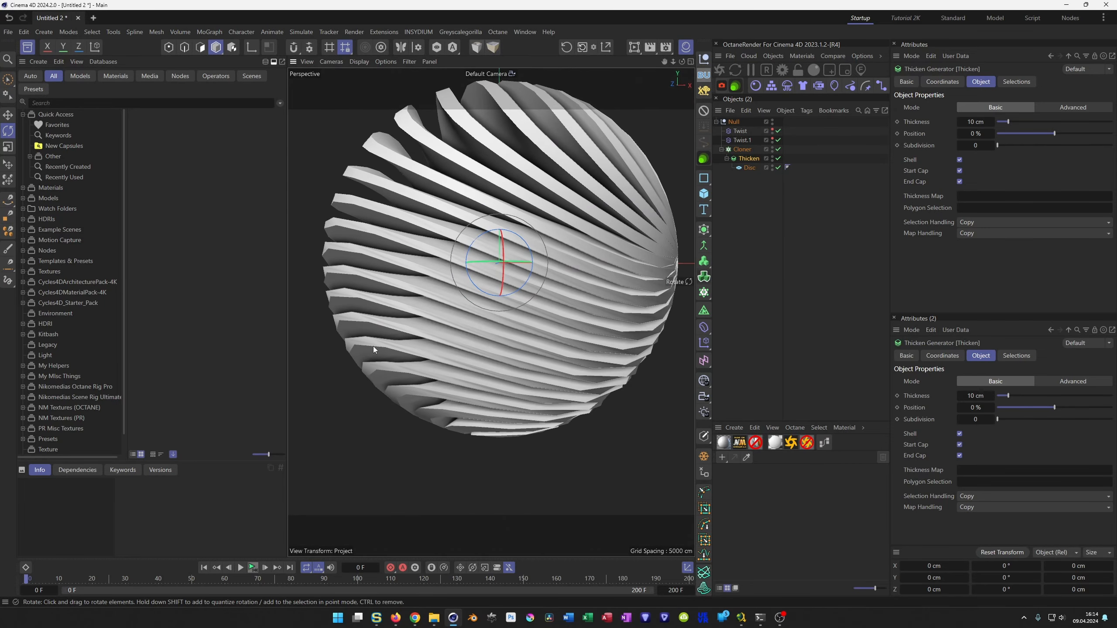
pyautogui.click(977, 122)
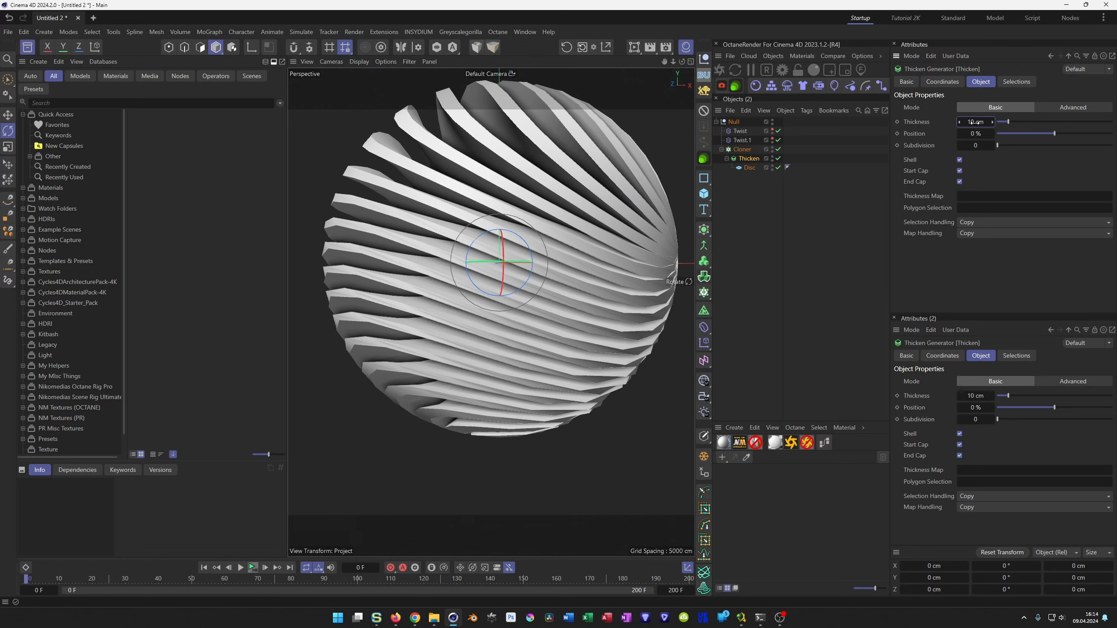
pyautogui.write('5')
pyautogui.press('Return')
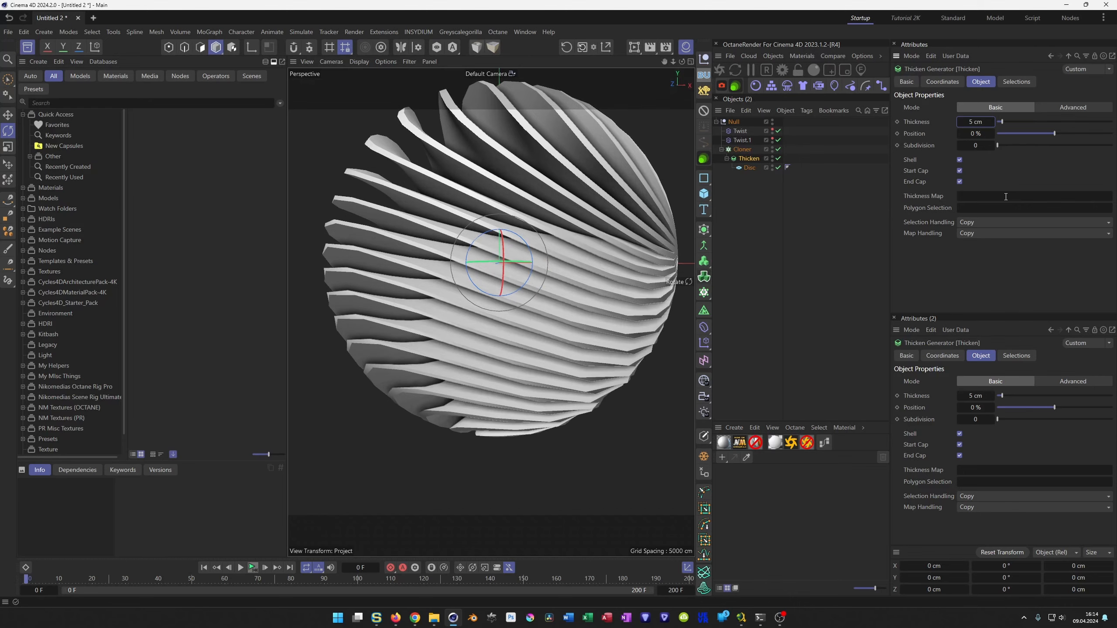
# Set the Disc's rotation segments to 100.
pyautogui.scroll(-2, 398, 290)
pyautogui.moveTo(399, 290)
pyautogui.keyDown('alt'); pyautogui.mouseDown()
pyautogui.moveTo(421, 285)
pyautogui.moveTo(405, 288)
pyautogui.moveTo(441, 299)
pyautogui.moveTo(410, 299)
pyautogui.mouseUp(); pyautogui.keyUp('alt')
pyautogui.scroll(2, 373, 317)
pyautogui.moveTo(375, 353)
pyautogui.keyDown('alt'); pyautogui.mouseDown()
pyautogui.moveTo(352, 362)
pyautogui.moveTo(371, 332)
pyautogui.mouseUp(); pyautogui.keyUp('alt')
pyautogui.scroll(2, 387, 352)
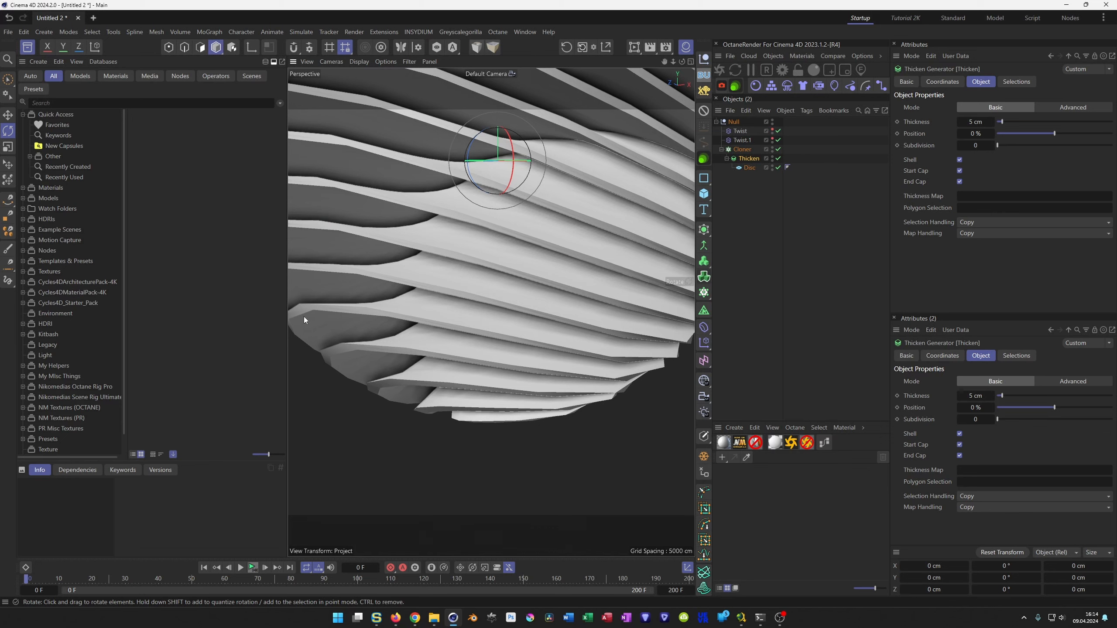
pyautogui.click(748, 167)
pyautogui.click(969, 144)
pyautogui.write('100')
pyautogui.press('Return')
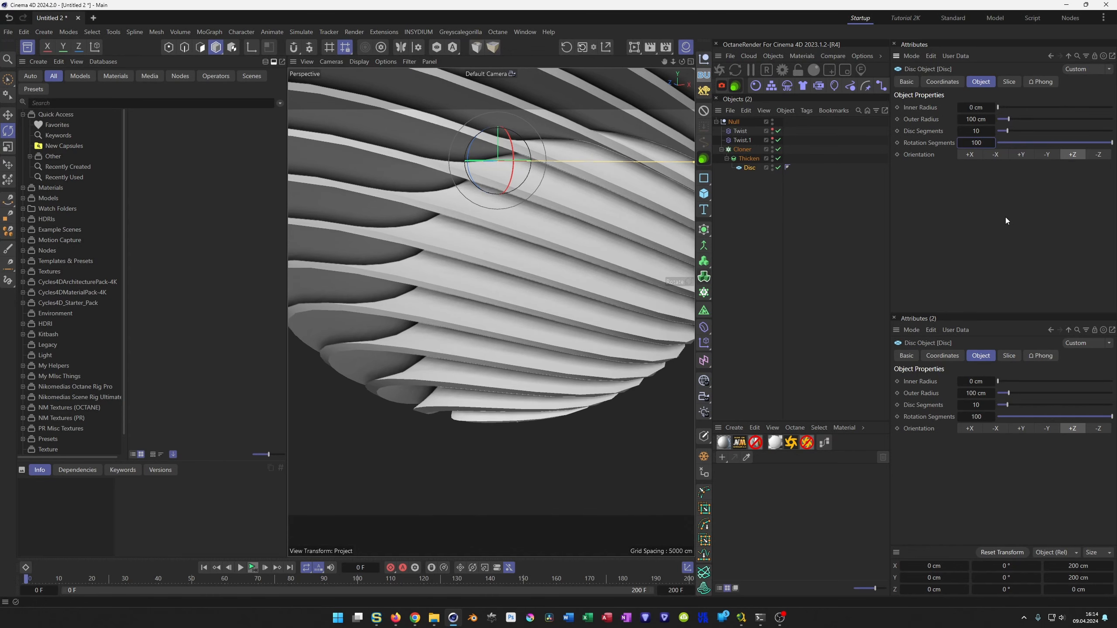
# Examine the thickened, twisted discs from several angles for smooth edges.
pyautogui.scroll(-5, 567, 302)
pyautogui.keyDown('alt'); pyautogui.moveTo(464, 312); pyautogui.dragTo(460, 335); pyautogui.keyUp('alt')
pyautogui.keyDown('alt'); pyautogui.moveTo(460, 335); pyautogui.dragTo(419, 418, button='middle'); pyautogui.keyUp('alt')
pyautogui.keyDown('alt'); pyautogui.moveTo(465, 374); pyautogui.dragTo(482, 372, button='middle'); pyautogui.keyUp('alt')
pyautogui.keyDown('alt'); pyautogui.moveTo(482, 372); pyautogui.dragTo(509, 375); pyautogui.keyUp('alt')
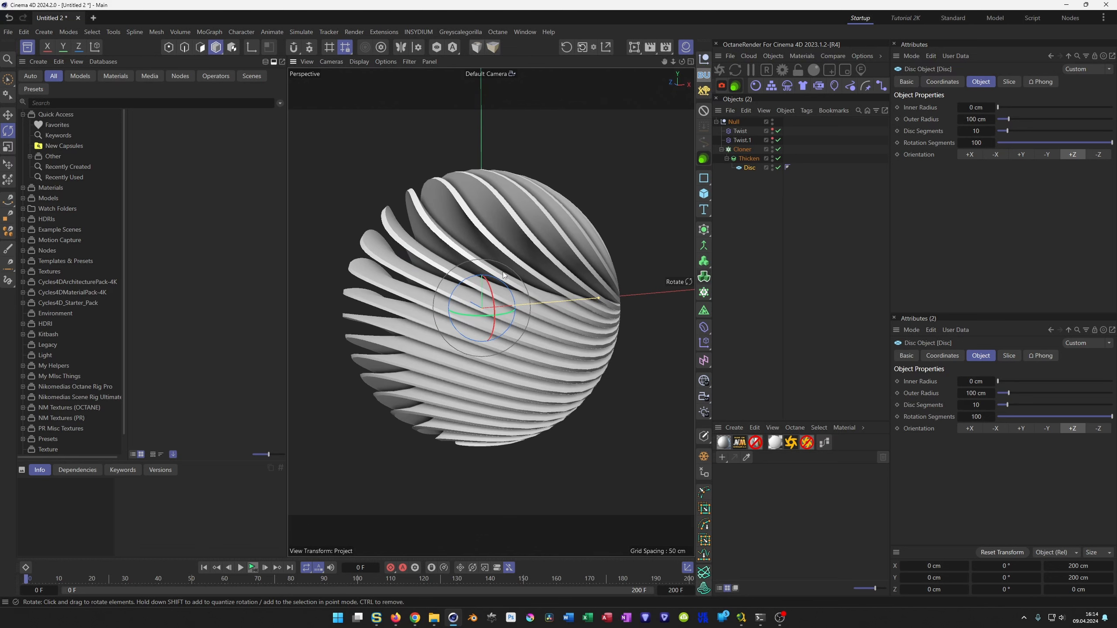
pyautogui.keyDown('alt'); pyautogui.moveTo(415, 300); pyautogui.dragTo(430, 296, button='right'); pyautogui.keyUp('alt')
pyautogui.keyDown('alt'); pyautogui.moveTo(471, 242); pyautogui.dragTo(458, 265, button='middle'); pyautogui.keyUp('alt')
pyautogui.keyDown('alt'); pyautogui.moveTo(458, 265); pyautogui.dragTo(477, 252, button='right'); pyautogui.keyUp('alt')
pyautogui.keyDown('alt'); pyautogui.moveTo(478, 253); pyautogui.dragTo(480, 251, button='middle'); pyautogui.keyUp('alt')
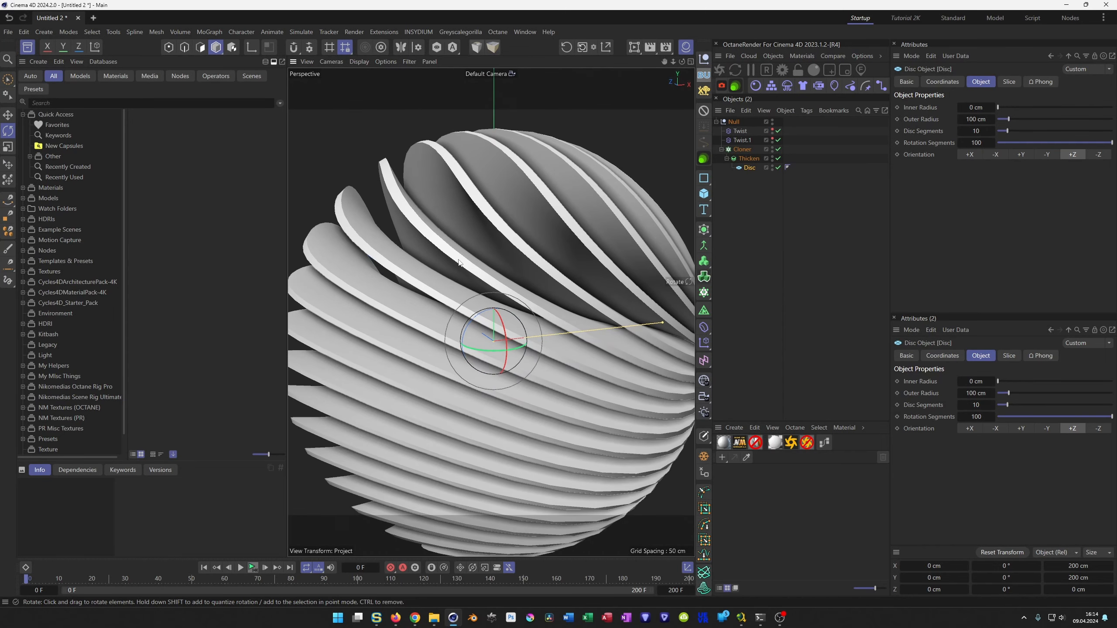
# Add a Bevel deformer inside the Thicken generator above the Disc, and display the viewport with shaded lines.
pyautogui.click(747, 150)
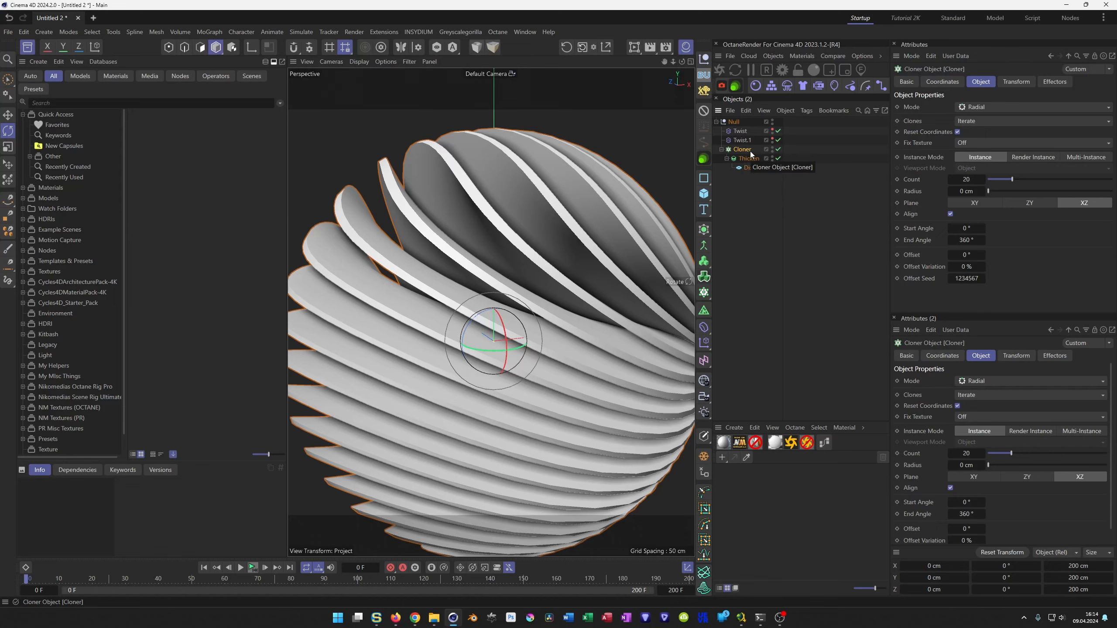
pyautogui.click(752, 159)
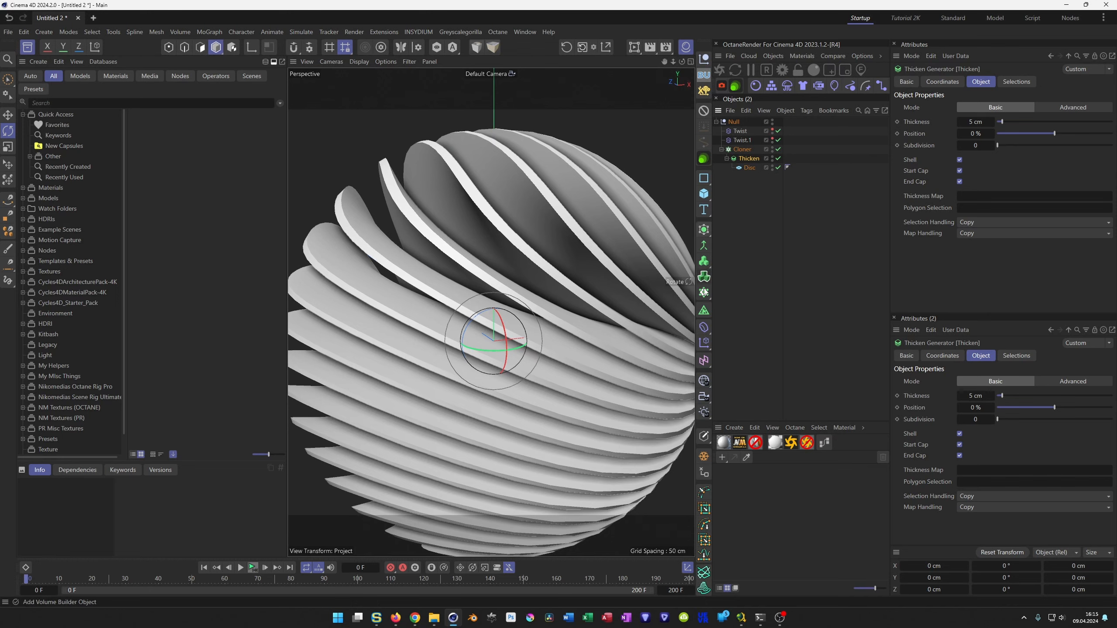
pyautogui.click(704, 327)
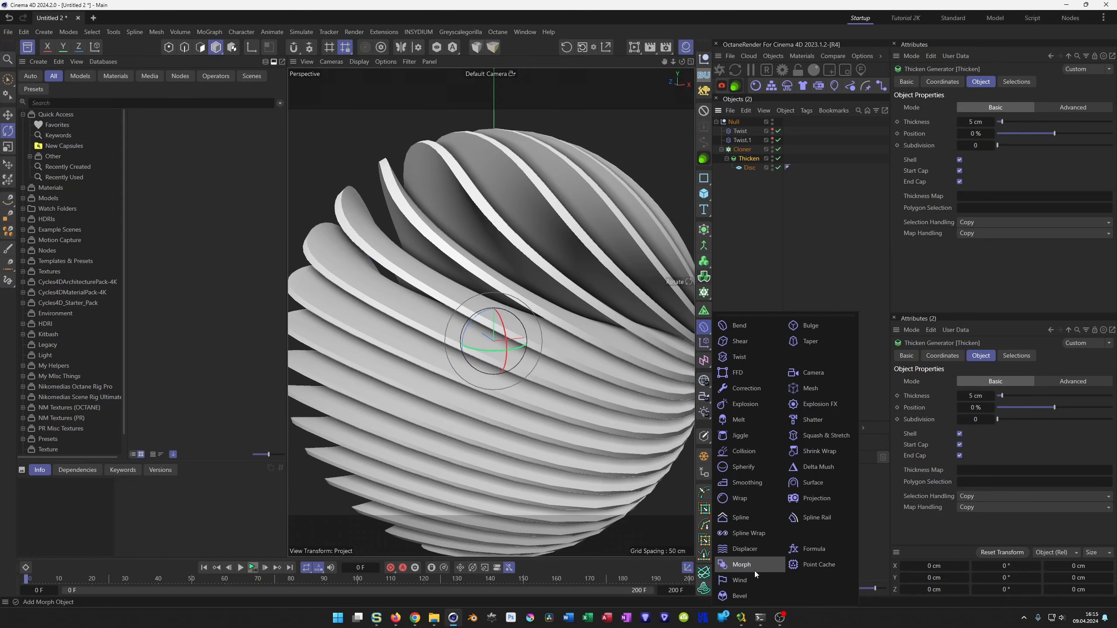
pyautogui.click(742, 595)
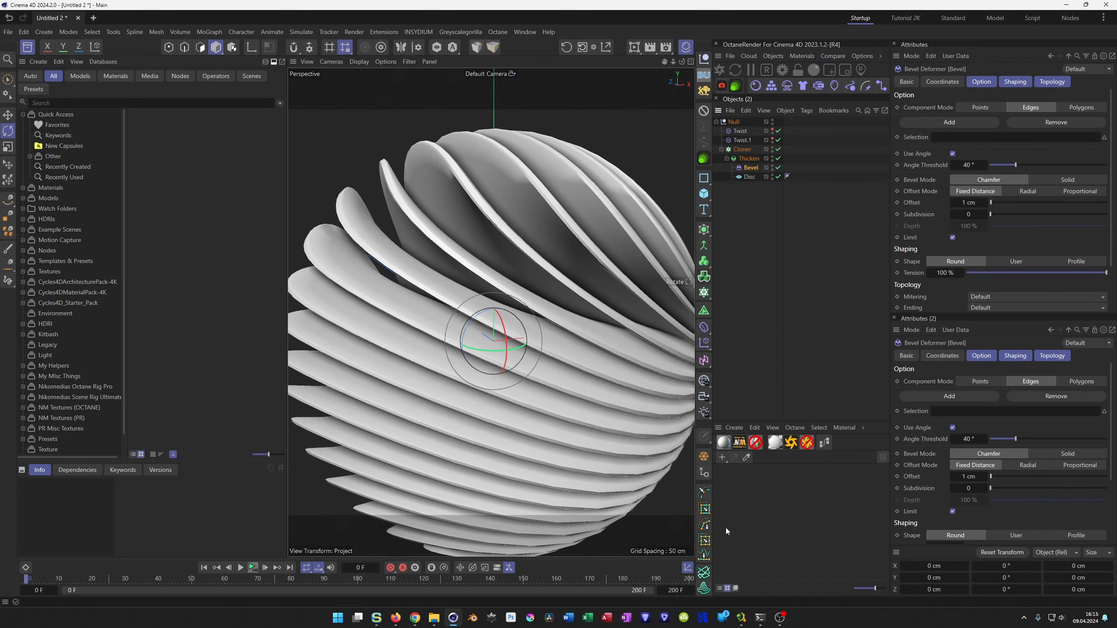
pyautogui.press('n')
pyautogui.press('b')
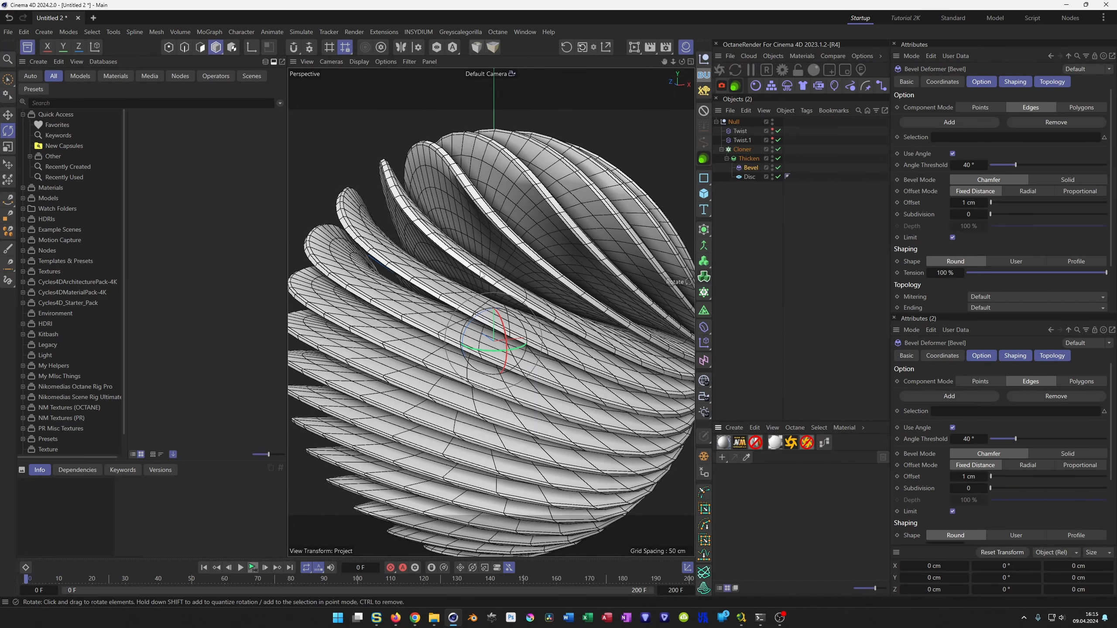
# Set the Bevel deformer's bevel mode to Solid and its offset to 2 cm.
pyautogui.scroll(4, 495, 257)
pyautogui.keyDown('alt'); pyautogui.moveTo(480, 268); pyautogui.dragTo(442, 296); pyautogui.keyUp('alt')
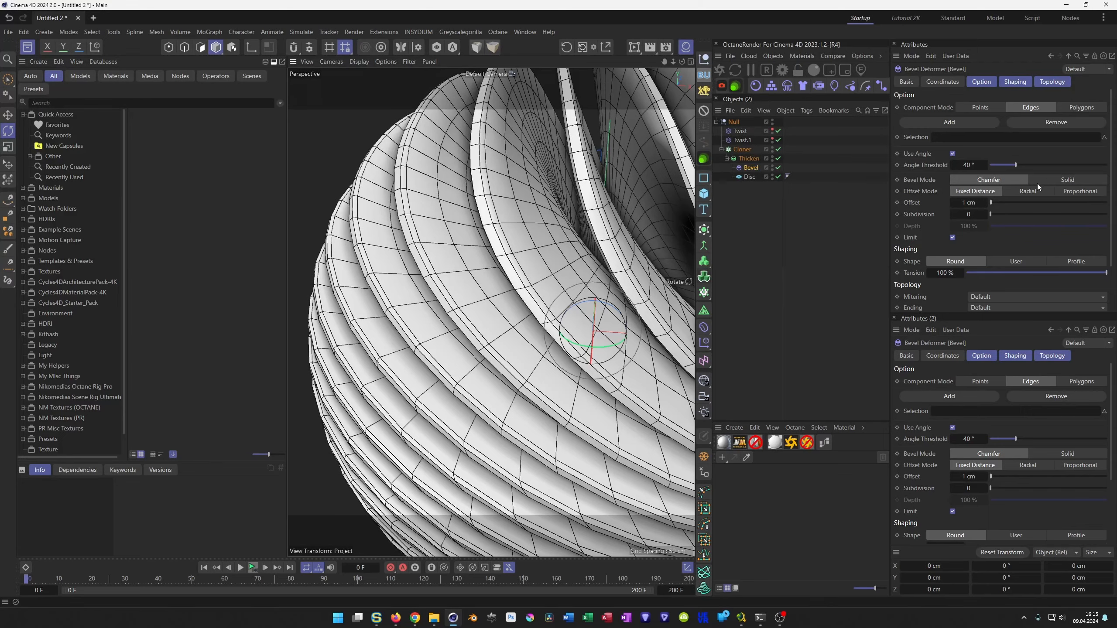
pyautogui.click(1061, 179)
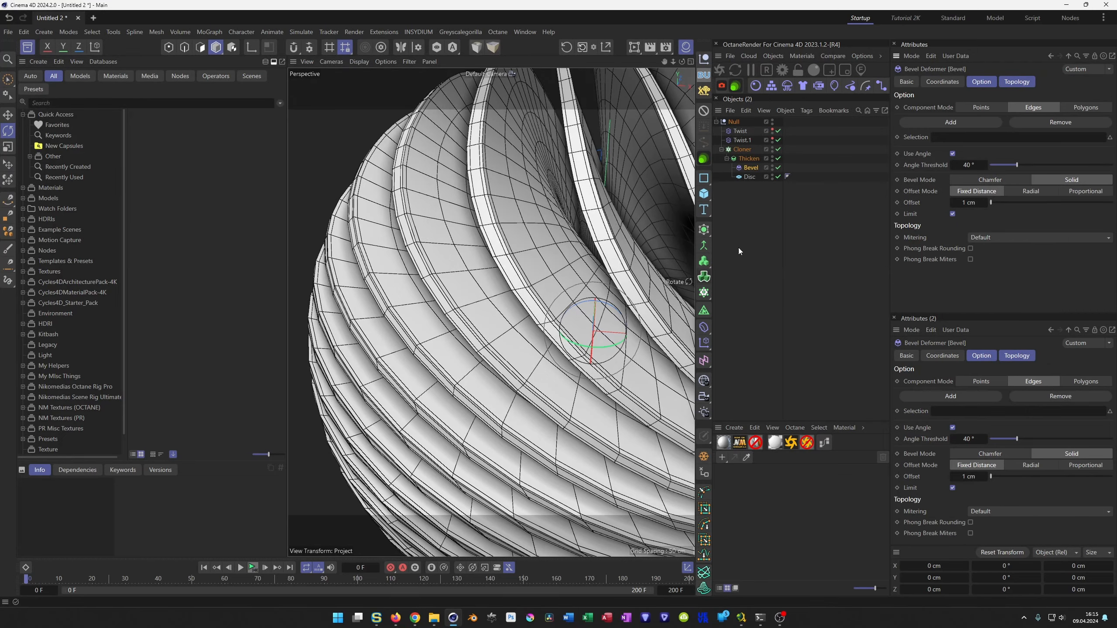
pyautogui.scroll(6, 507, 270)
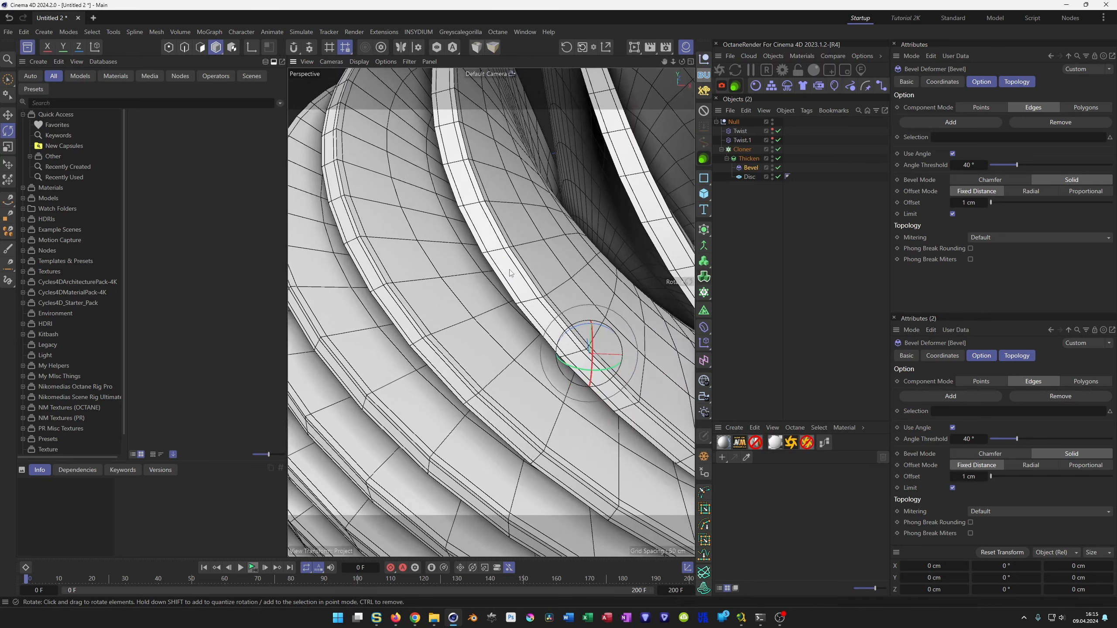
pyautogui.click(972, 202)
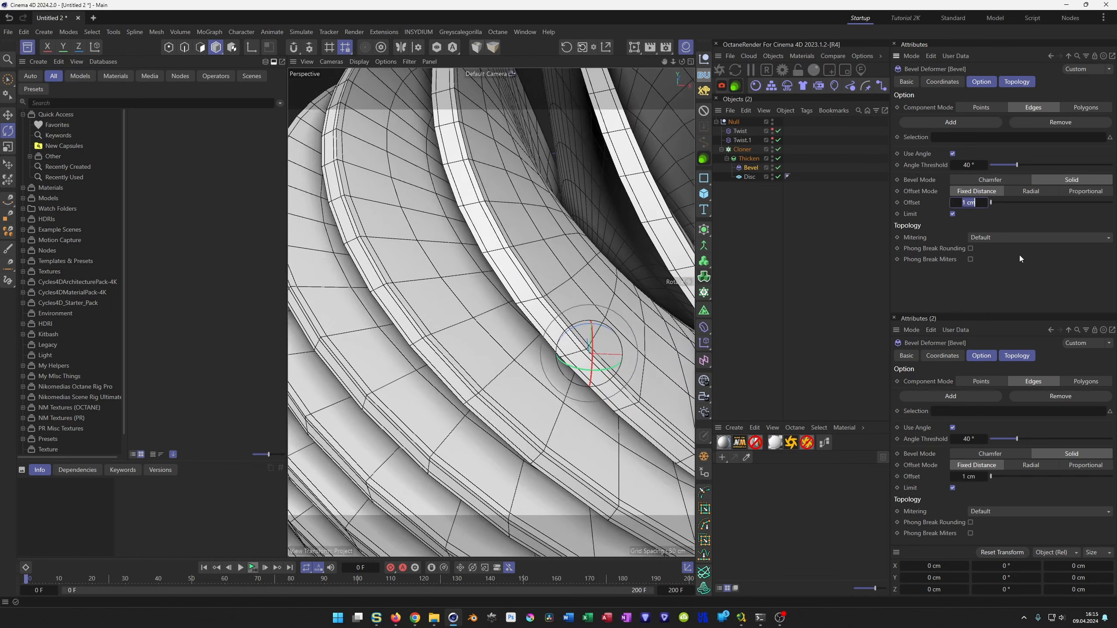
pyautogui.write('2')
pyautogui.press('Return')
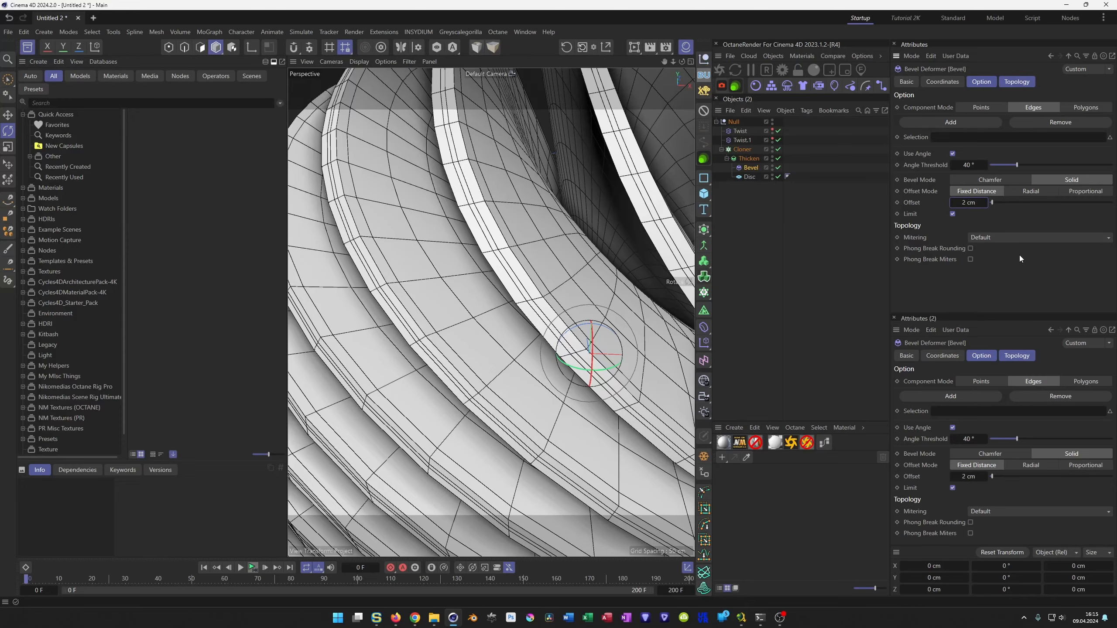
# Switch the viewport back to Gouraud shading without wireframe lines.
pyautogui.scroll(-5, 420, 290)
pyautogui.scroll(-8, 534, 304)
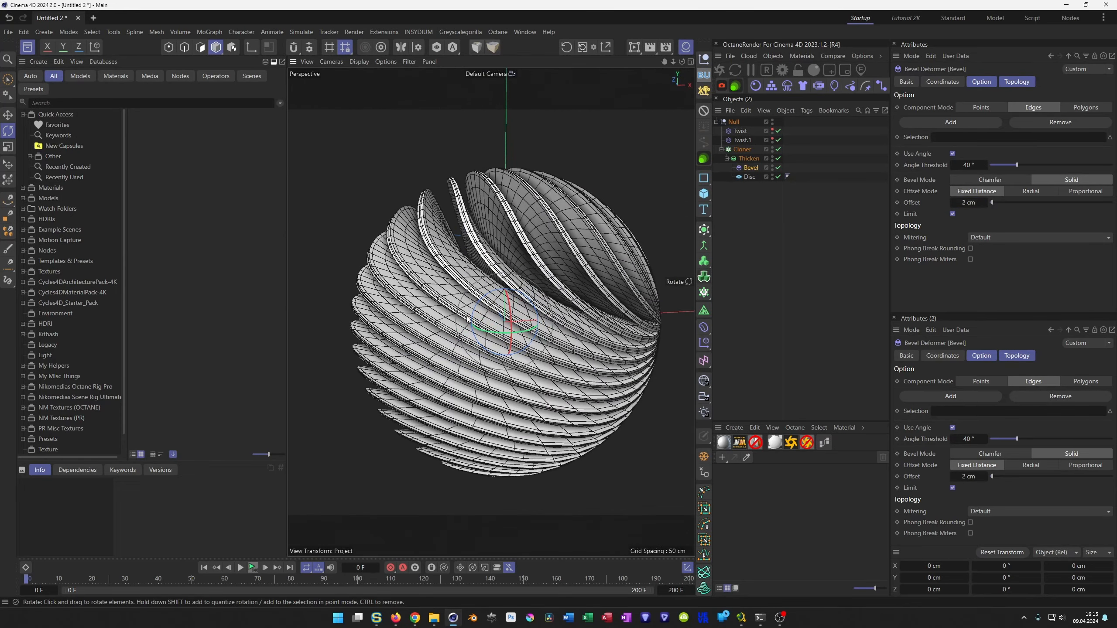
pyautogui.press('n')
pyautogui.press('a')
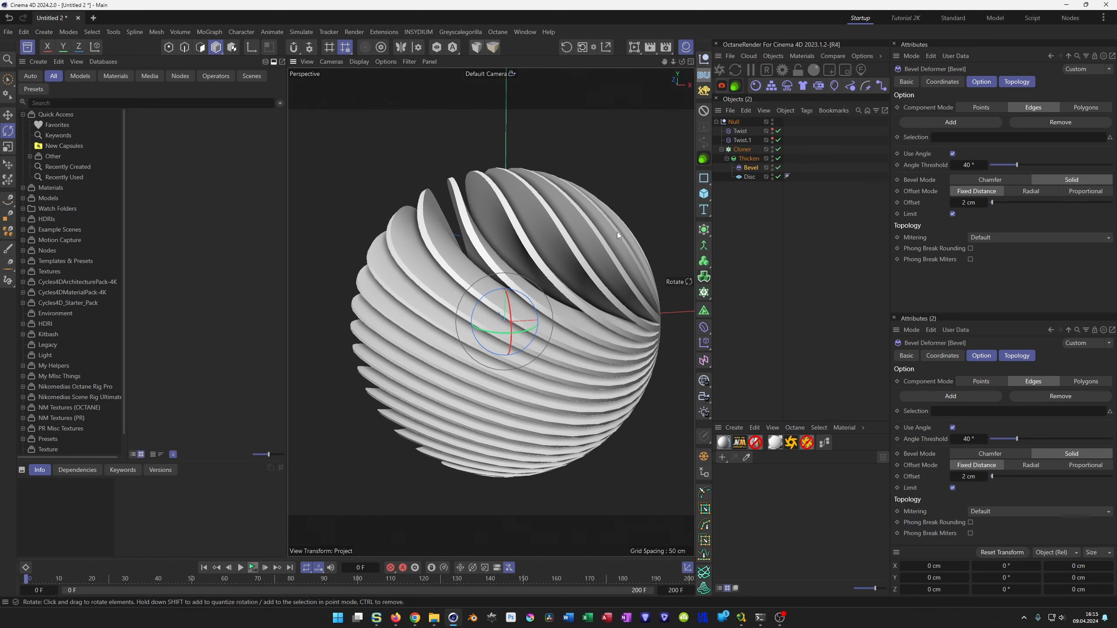
# Wrap the Cloner in a Subdivision Surface inside the null and check the smoothed disc edges up close.
pyautogui.click(734, 122)
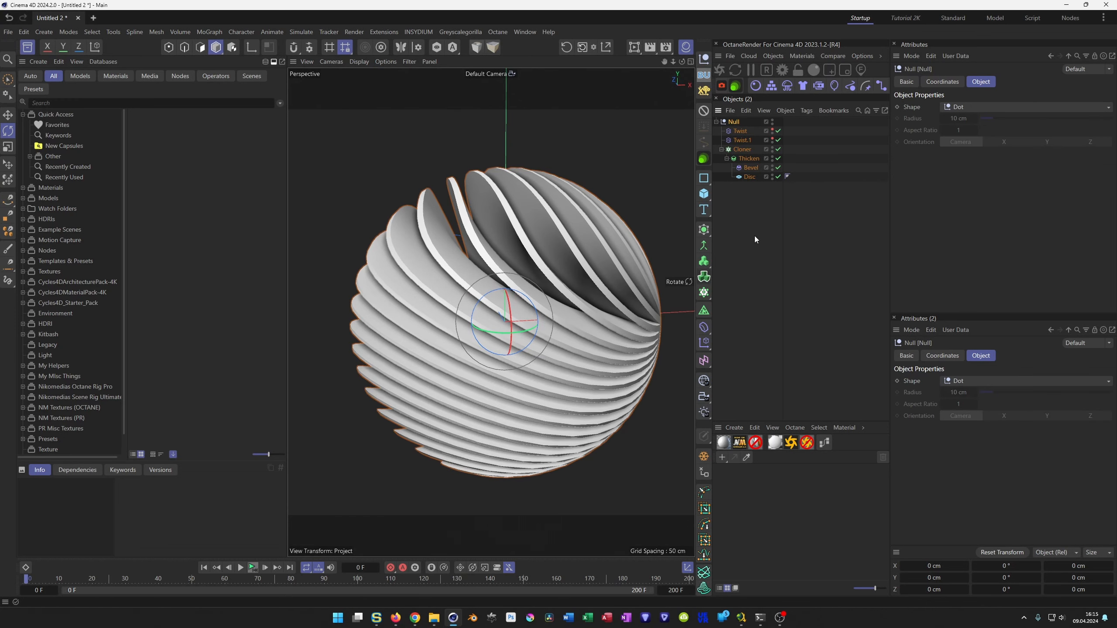
pyautogui.click(755, 151)
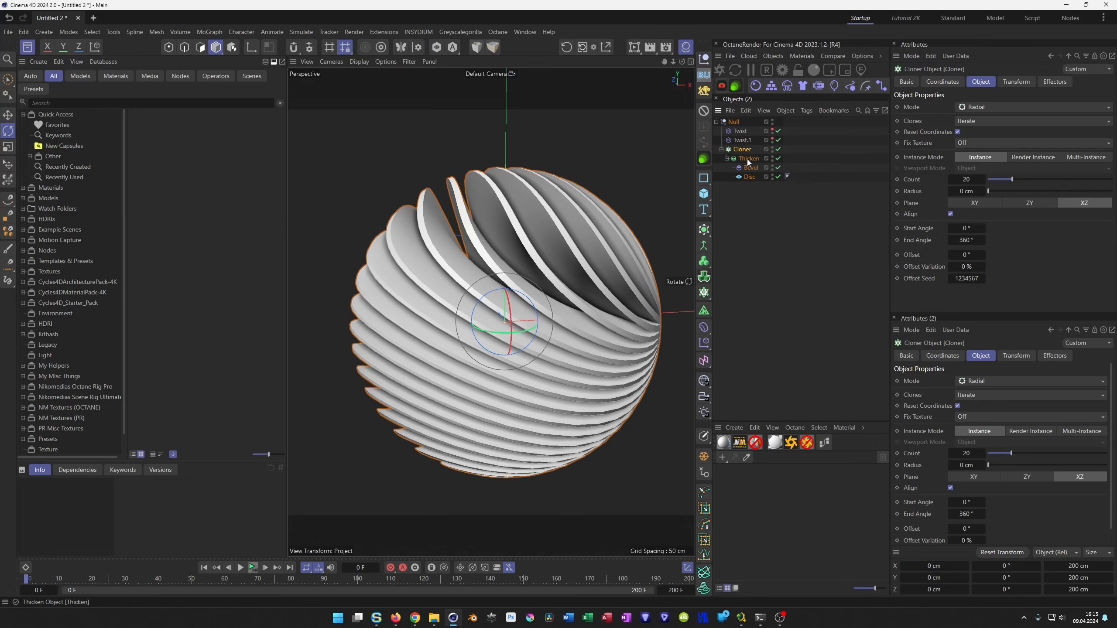
pyautogui.keyDown('alt'); pyautogui.click(704, 229); pyautogui.keyUp('alt')
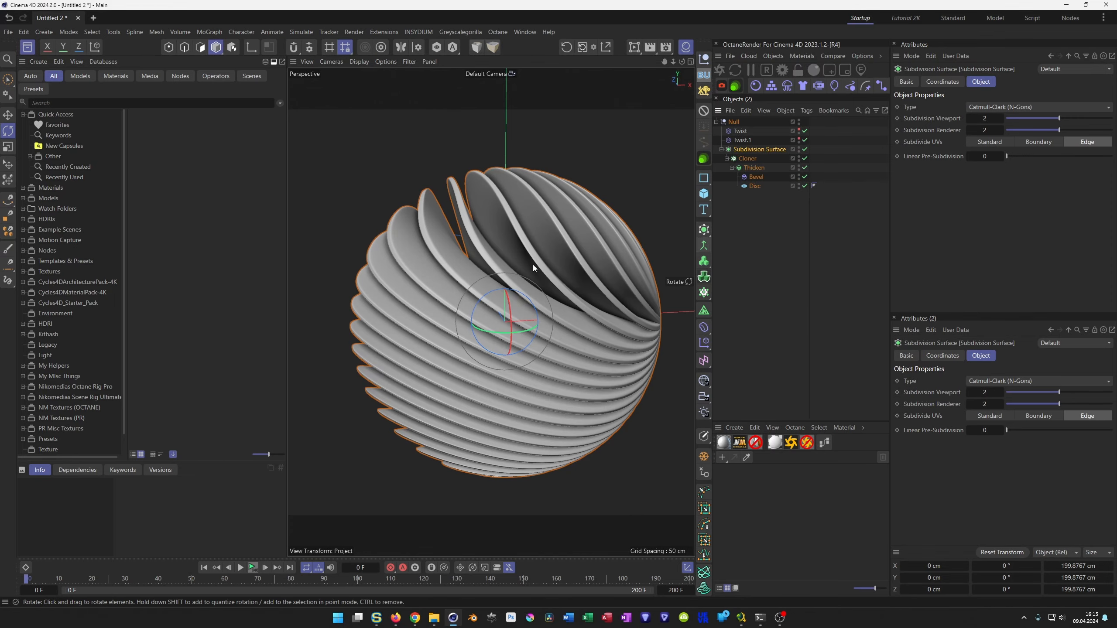
pyautogui.scroll(5, 506, 233)
pyautogui.keyDown('alt'); pyautogui.moveTo(546, 223); pyautogui.dragTo(592, 212, button='right'); pyautogui.keyUp('alt')
pyautogui.moveTo(485, 269)
pyautogui.keyDown('alt'); pyautogui.mouseDown()
pyautogui.moveTo(455, 286)
pyautogui.moveTo(492, 277)
pyautogui.mouseUp(); pyautogui.keyUp('alt')
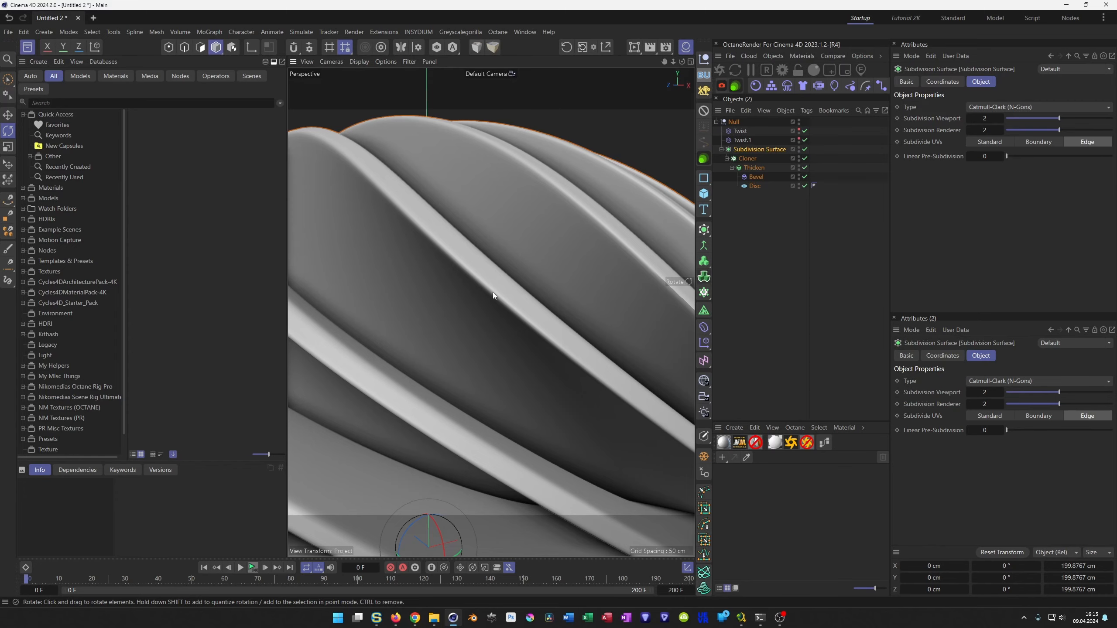
pyautogui.moveTo(497, 291)
pyautogui.keyDown('alt'); pyautogui.mouseDown(button='right')
pyautogui.moveTo(467, 310)
pyautogui.moveTo(501, 301)
pyautogui.mouseUp(button='right'); pyautogui.keyUp('alt')
pyautogui.keyDown('alt'); pyautogui.moveTo(502, 300); pyautogui.dragTo(517, 293); pyautogui.keyUp('alt')
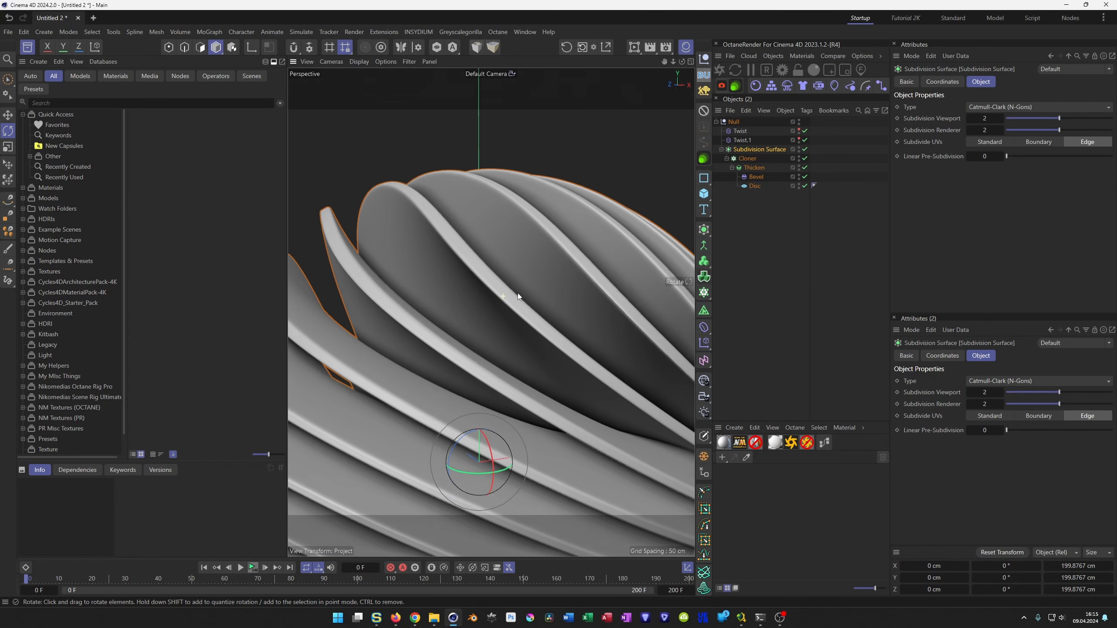
# Try a Bevel offset of 3 cm, and set it to 5 cm for rounder disc edges.
pyautogui.click(753, 176)
pyautogui.click(969, 202)
pyautogui.write('3')
pyautogui.press('Return')
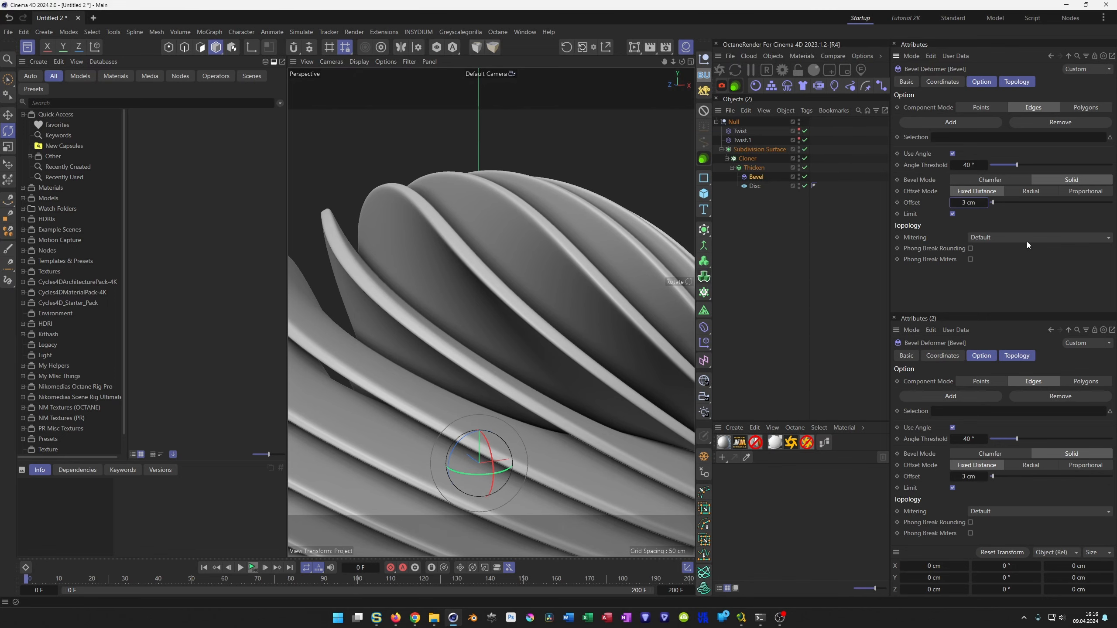
pyautogui.write('5')
pyautogui.press('Return')
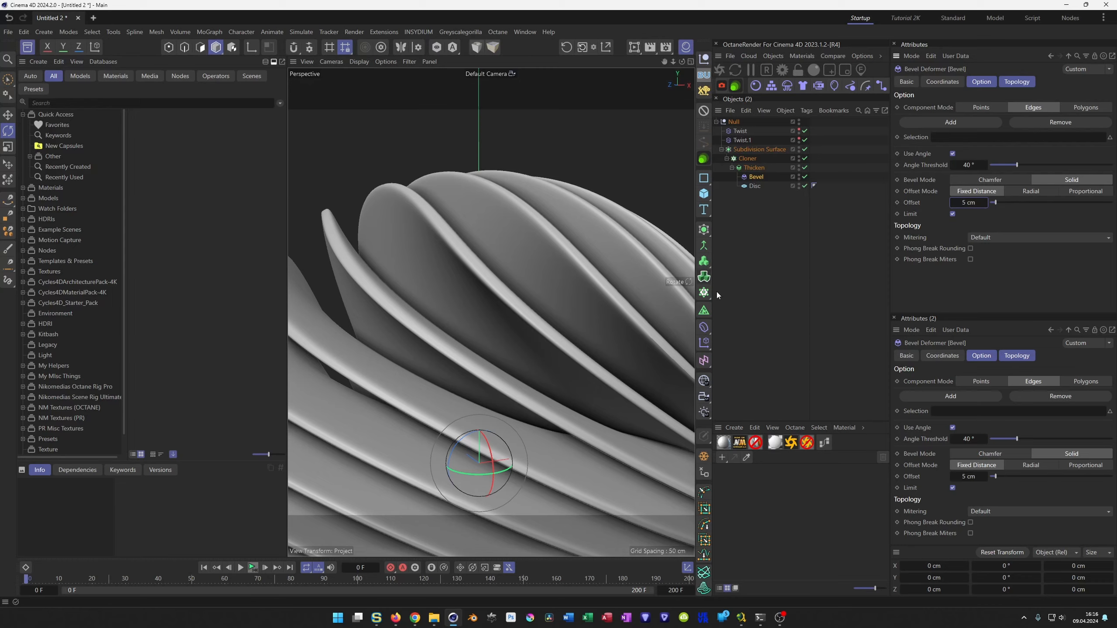
pyautogui.moveTo(475, 287)
pyautogui.keyDown('alt'); pyautogui.mouseDown()
pyautogui.moveTo(522, 271)
pyautogui.moveTo(461, 297)
pyautogui.mouseUp(); pyautogui.keyUp('alt')
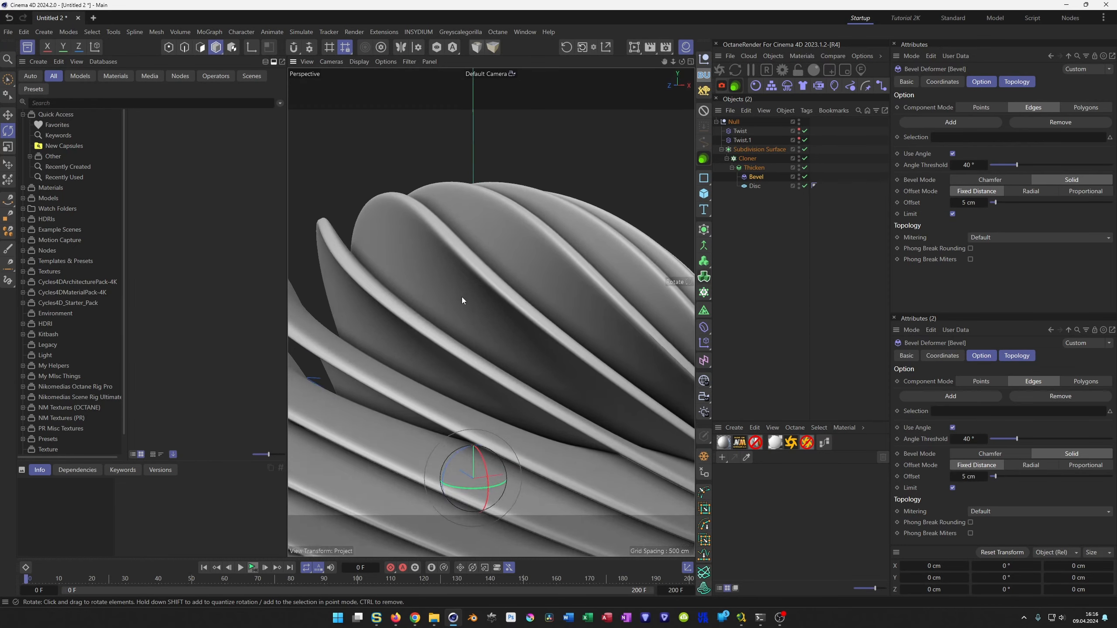
pyautogui.keyDown('alt'); pyautogui.moveTo(461, 297); pyautogui.dragTo(377, 330, button='right'); pyautogui.keyUp('alt')
pyautogui.keyDown('alt'); pyautogui.moveTo(377, 330); pyautogui.dragTo(490, 315); pyautogui.keyUp('alt')
# Save the project in the _Temp folder as Deformed_Discs_Tutorial.c4d.
pyautogui.hotkey('ctrl', 's')
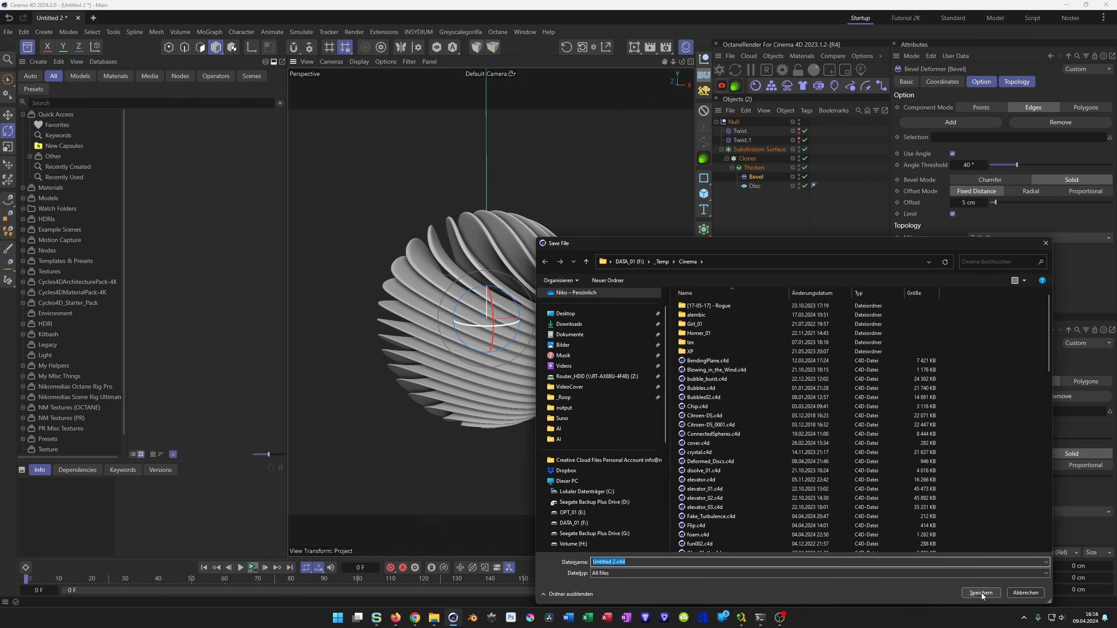
pyautogui.click(661, 261)
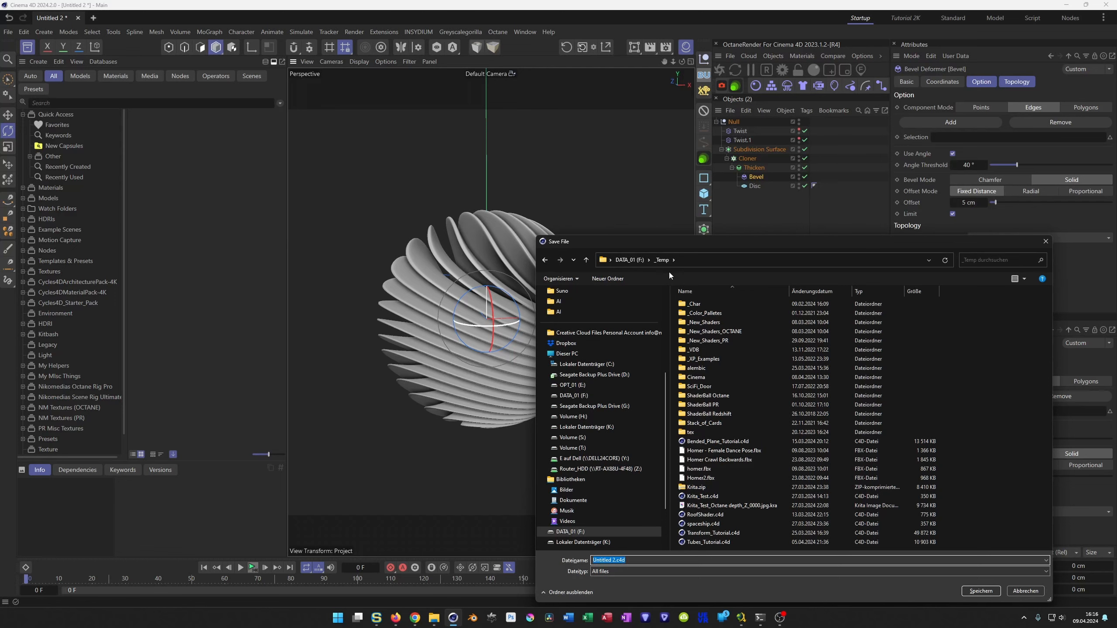
pyautogui.write('Deformed_Discs_Tutorial')
pyautogui.press('Return')
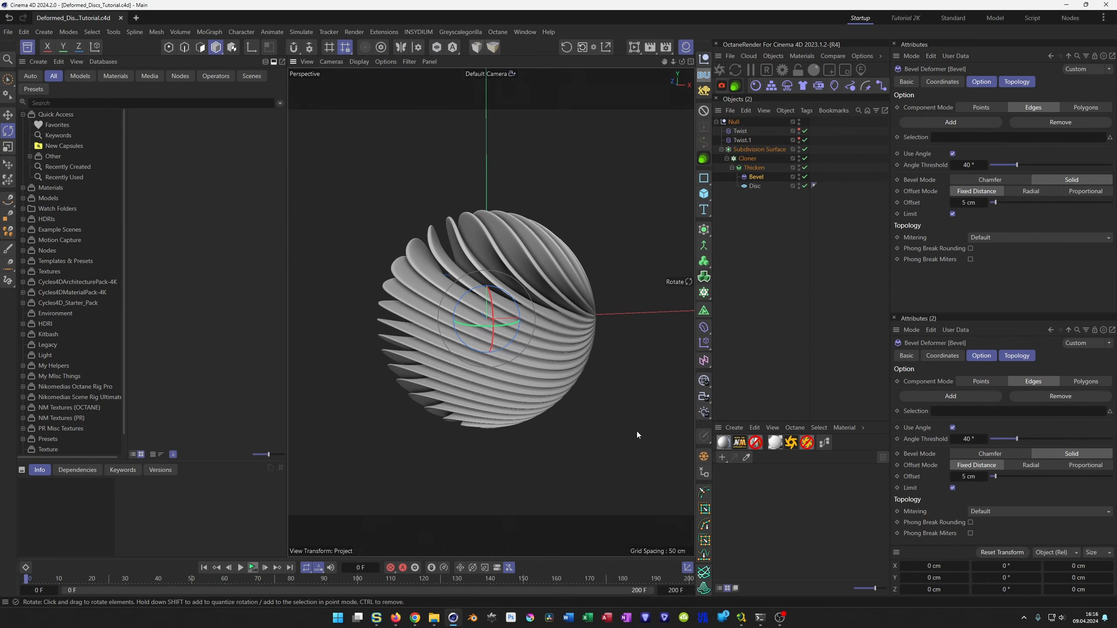
# Rotate the null holding the whole setup to about 5.6° around its vertical axis.
pyautogui.keyDown('alt'); pyautogui.moveTo(533, 275); pyautogui.dragTo(583, 256); pyautogui.keyUp('alt')
pyautogui.click(733, 122)
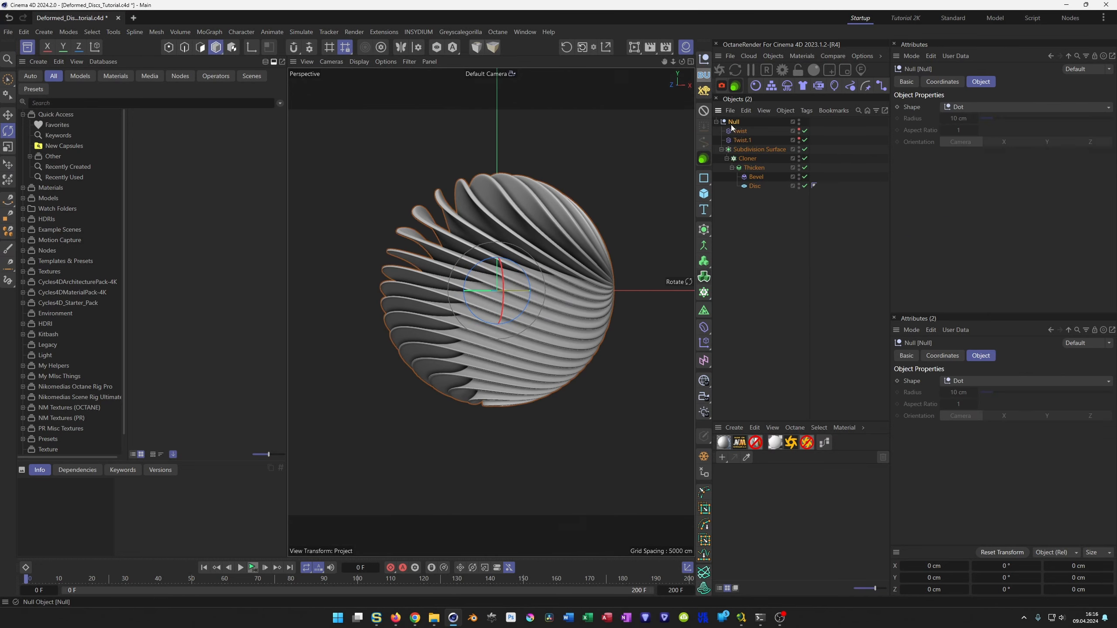
pyautogui.moveTo(486, 290); pyautogui.dragTo(660, 334)
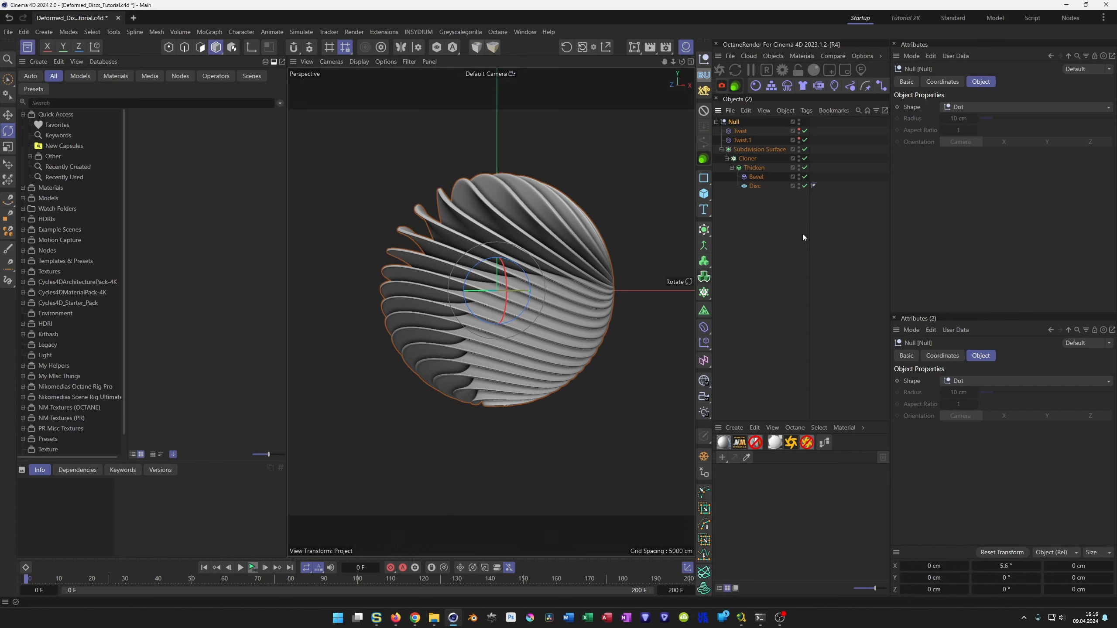
# Reset the heading rotation of the null holding the setup to 0°.
pyautogui.click(942, 82)
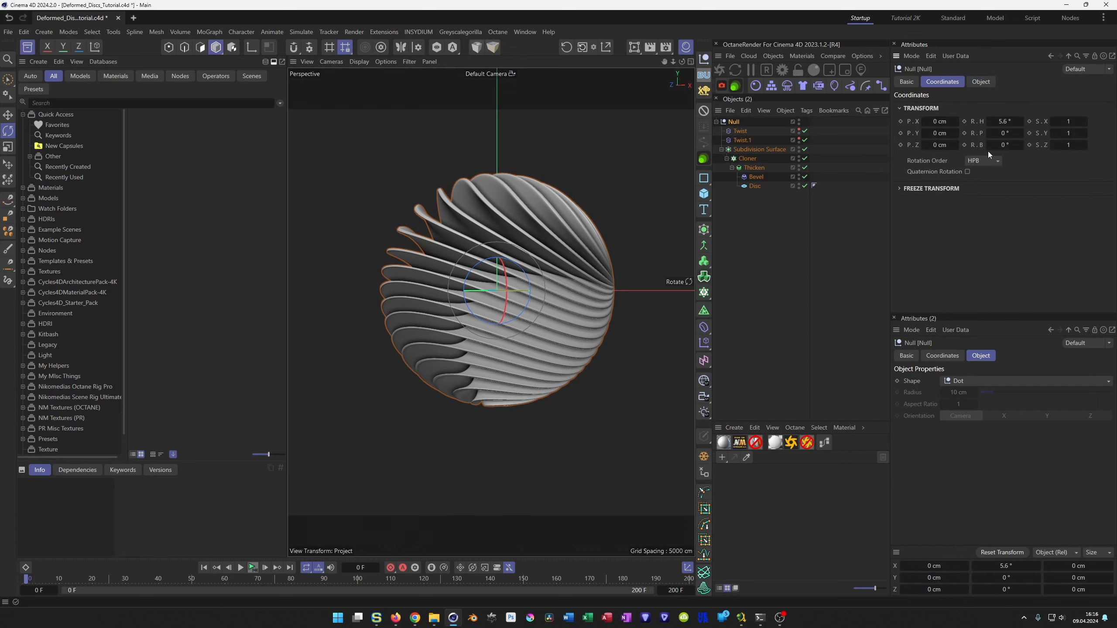
pyautogui.rightClick(1021, 121)
pyautogui.keyDown('alt'); pyautogui.moveTo(522, 347); pyautogui.dragTo(522, 367); pyautogui.keyUp('alt')
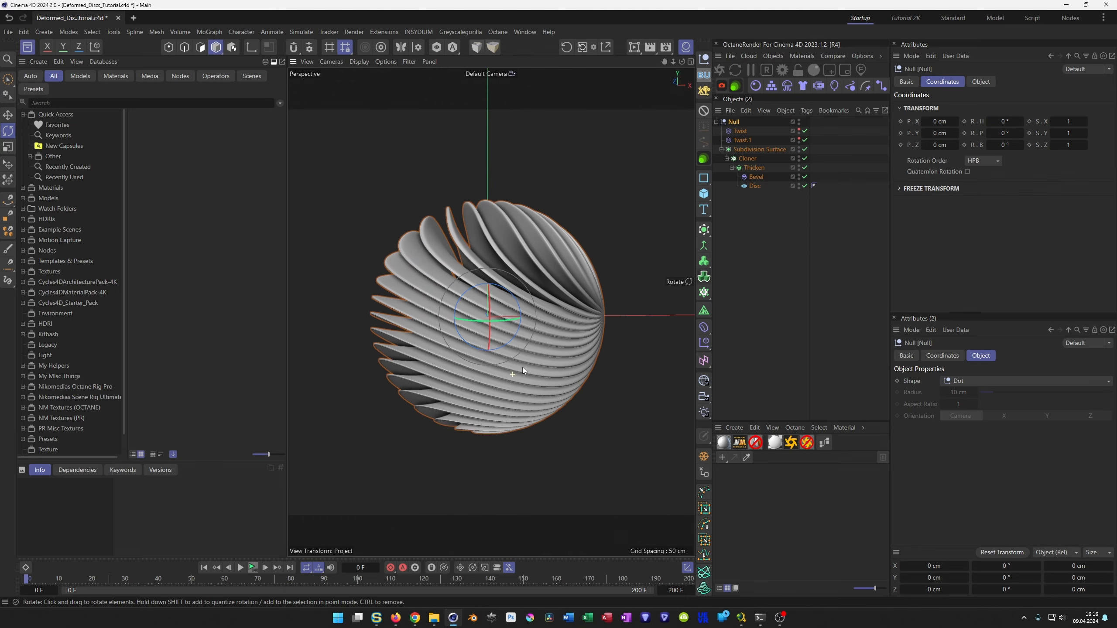
# Try a lower angle of about 86° on the first Twist deformer, and set it back to 180°.
pyautogui.click(738, 140)
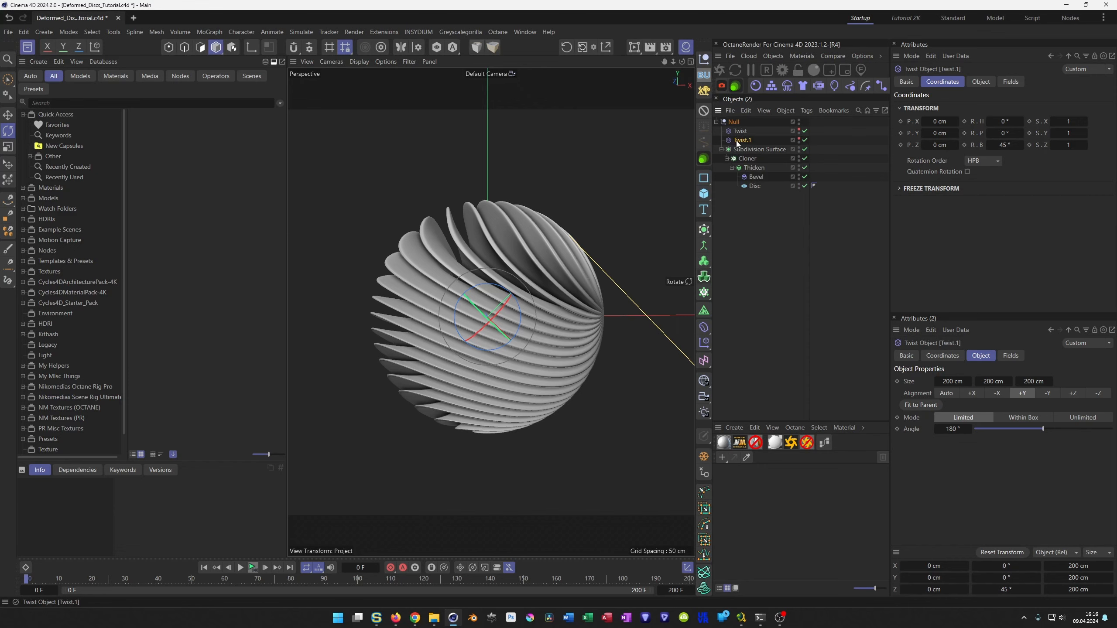
pyautogui.click(740, 132)
pyautogui.click(980, 82)
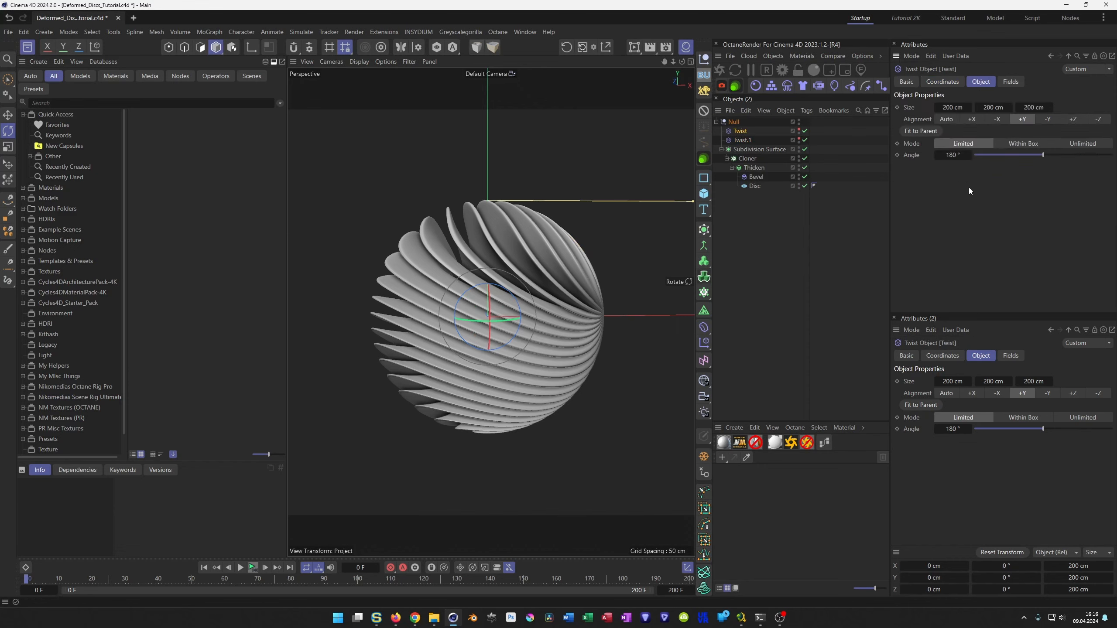
pyautogui.moveTo(1041, 153)
pyautogui.mouseDown()
pyautogui.moveTo(957, 158)
pyautogui.moveTo(1115, 157)
pyautogui.moveTo(1035, 175)
pyautogui.moveTo(1049, 169)
pyautogui.mouseUp()
pyautogui.moveTo(951, 155)
pyautogui.mouseDown()
pyautogui.moveTo(790, 155)
pyautogui.moveTo(932, 163)
pyautogui.mouseUp()
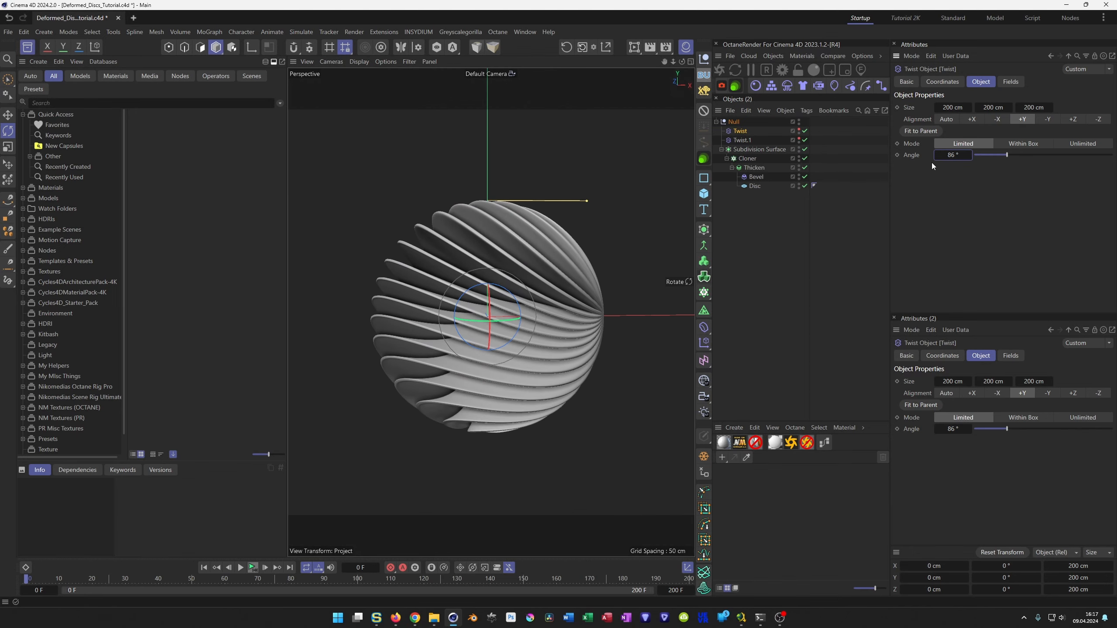
pyautogui.rightClick(969, 156)
pyautogui.click(952, 155)
pyautogui.write('180')
pyautogui.press('Return')
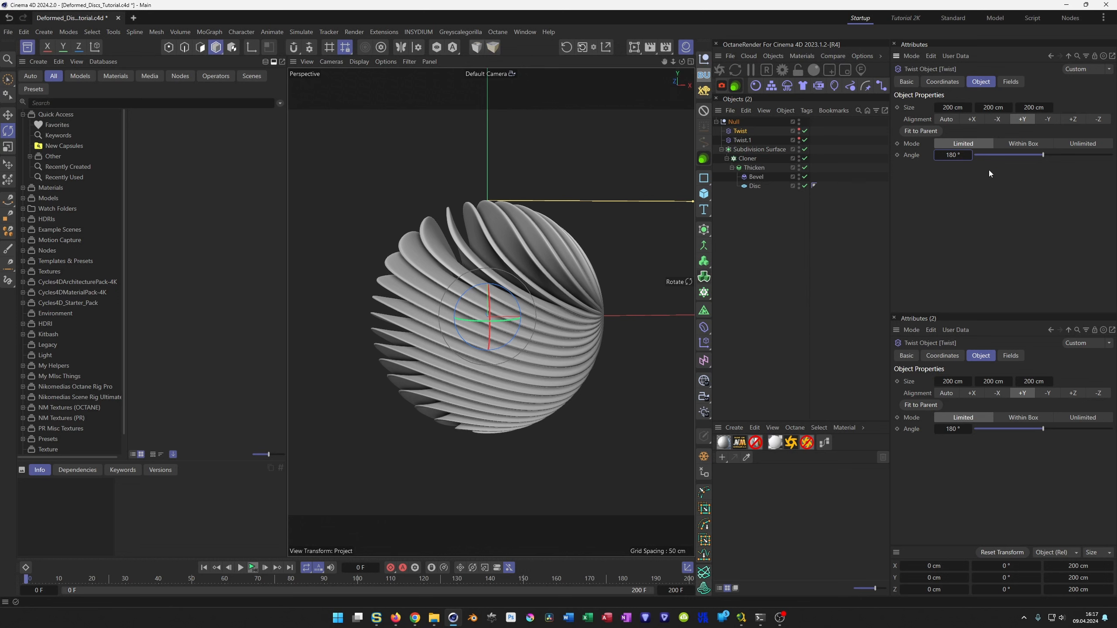
# Examine the first Twist deformer's object properties and its field settings.
pyautogui.click(740, 131)
pyautogui.click(1008, 85)
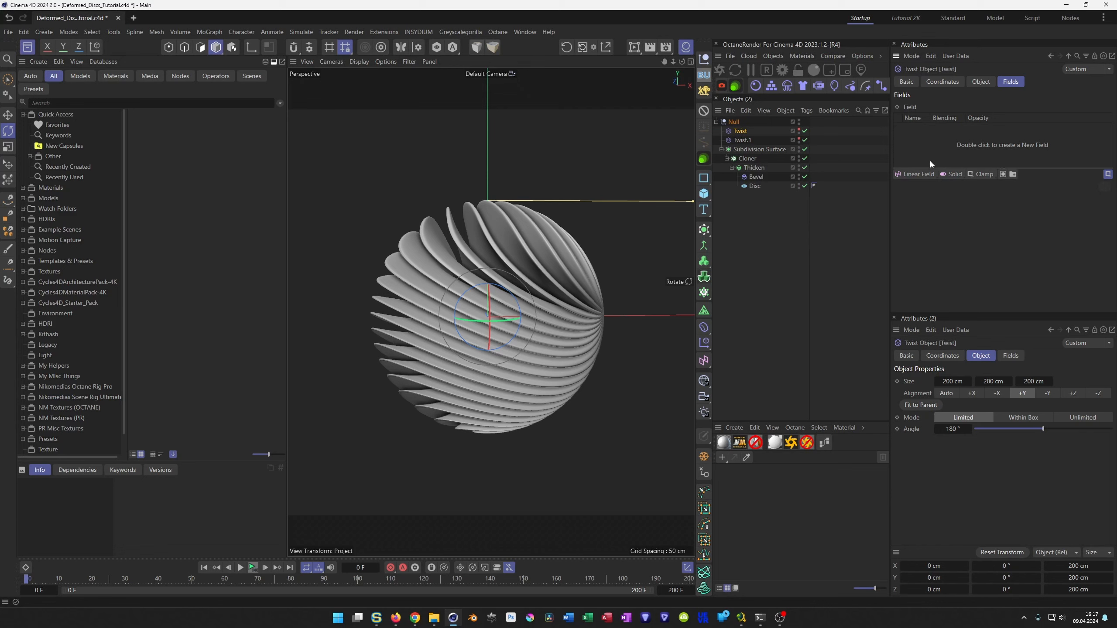
pyautogui.click(980, 82)
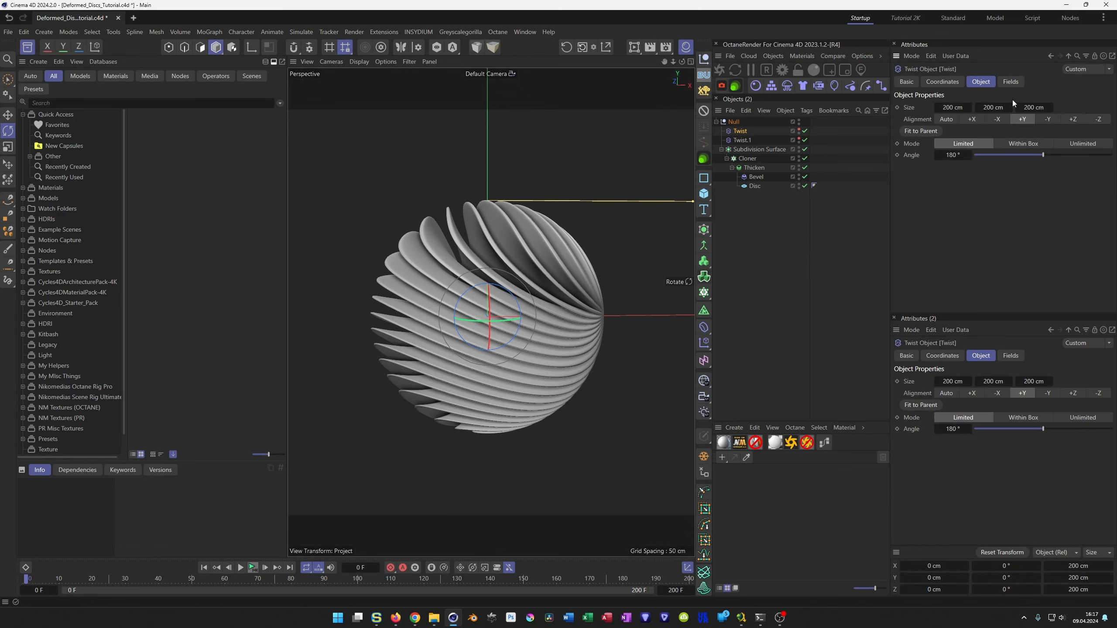
pyautogui.click(1010, 82)
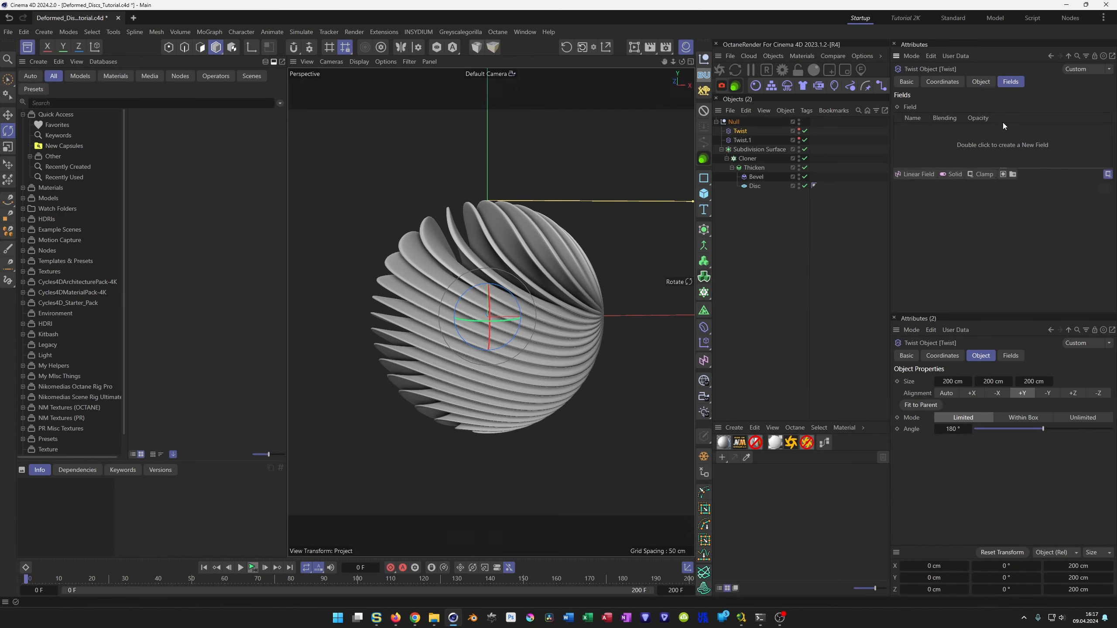
pyautogui.click(982, 82)
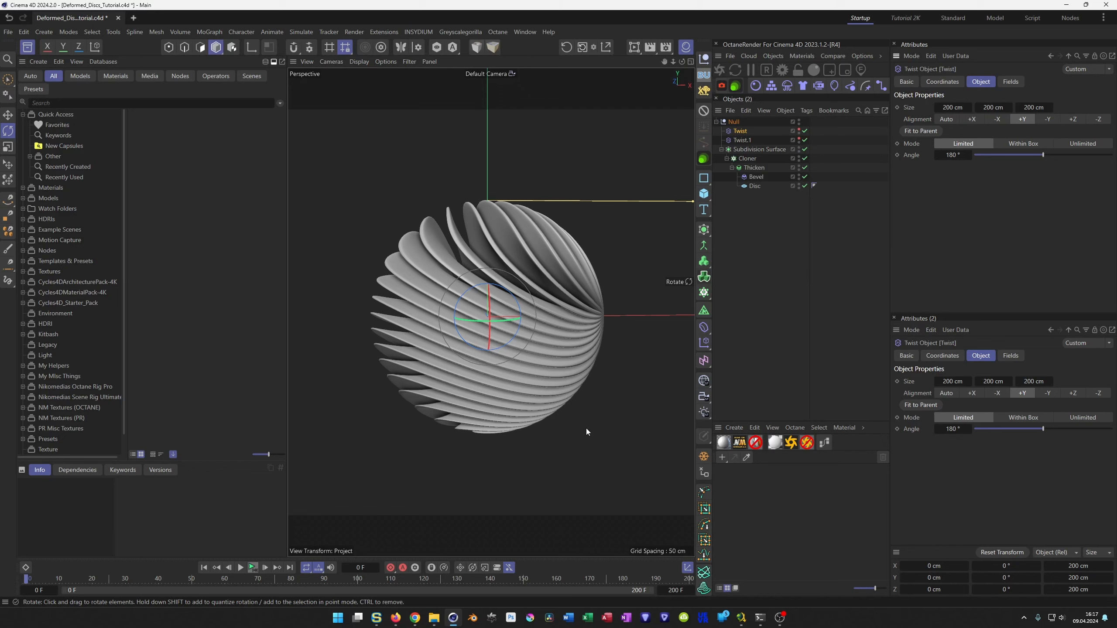
pyautogui.click(1012, 83)
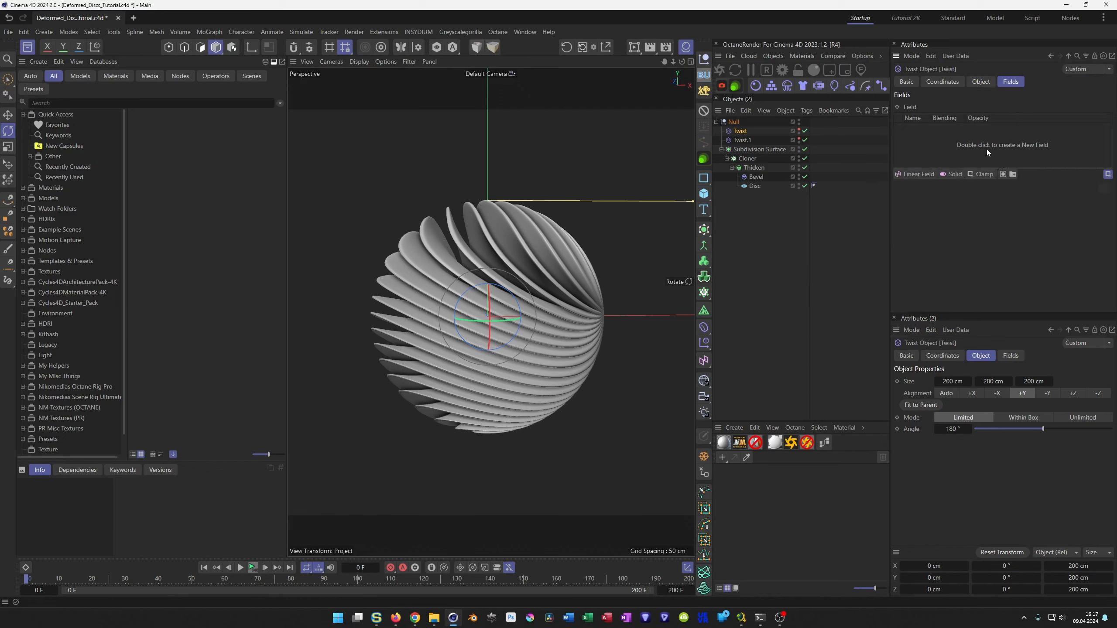
pyautogui.click(981, 82)
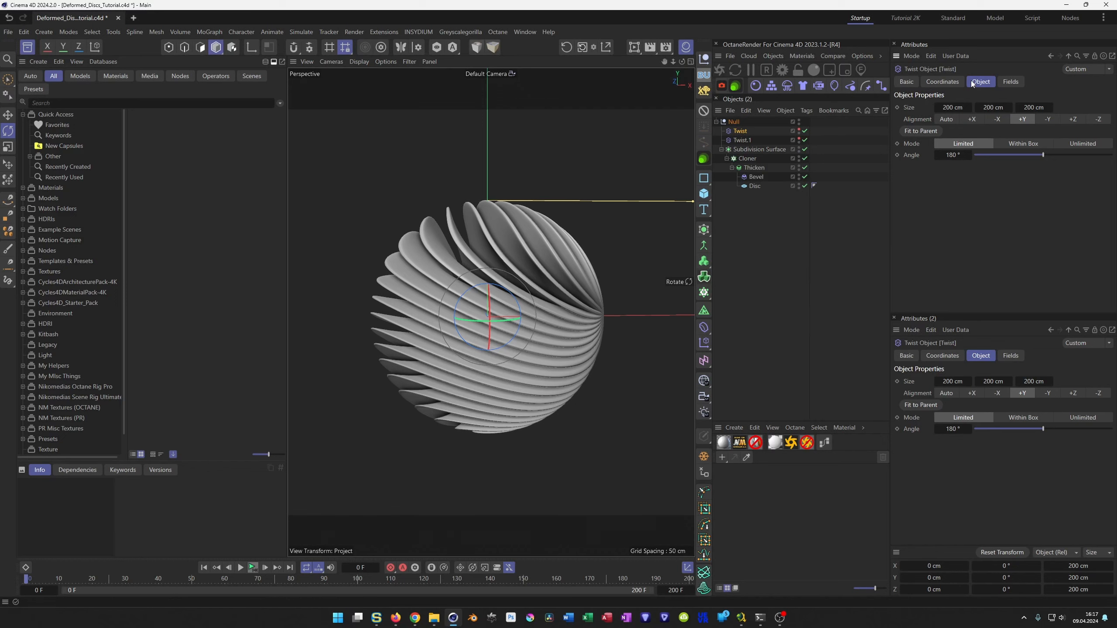
# Add a Shader Field to the first Twist deformer and load Noise as its custom shader.
pyautogui.click(1010, 85)
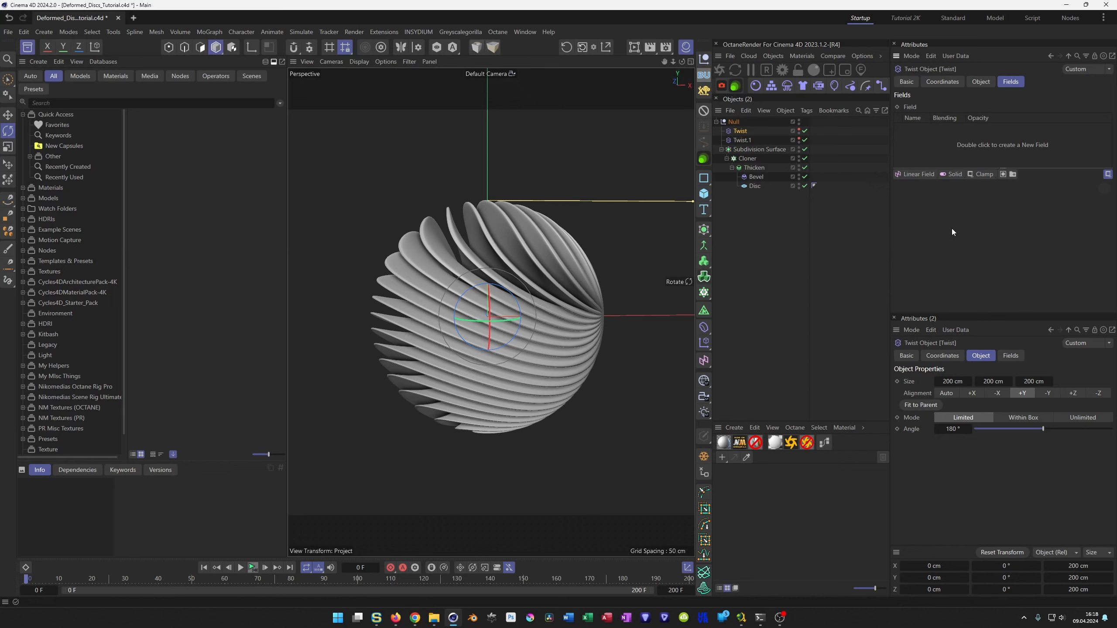
pyautogui.click(928, 173)
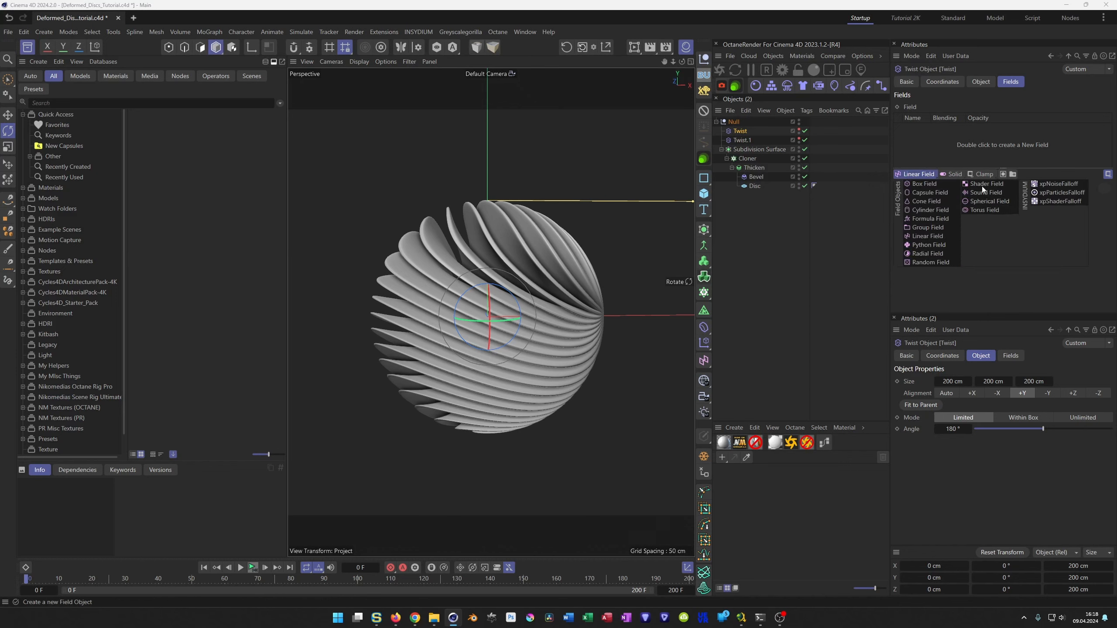
pyautogui.click(993, 181)
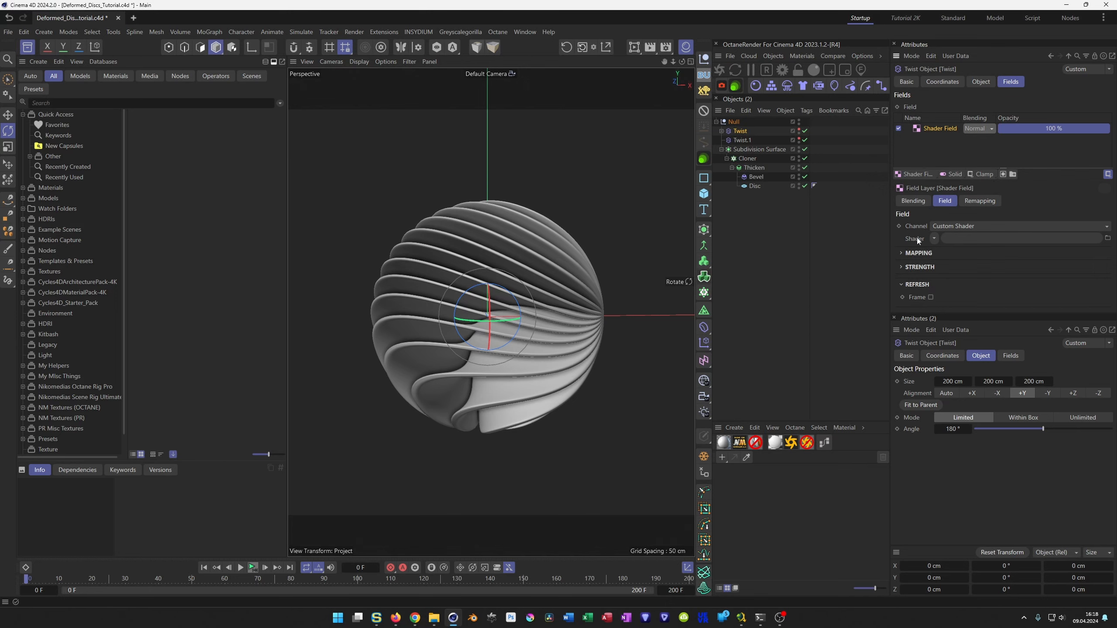
pyautogui.click(932, 240)
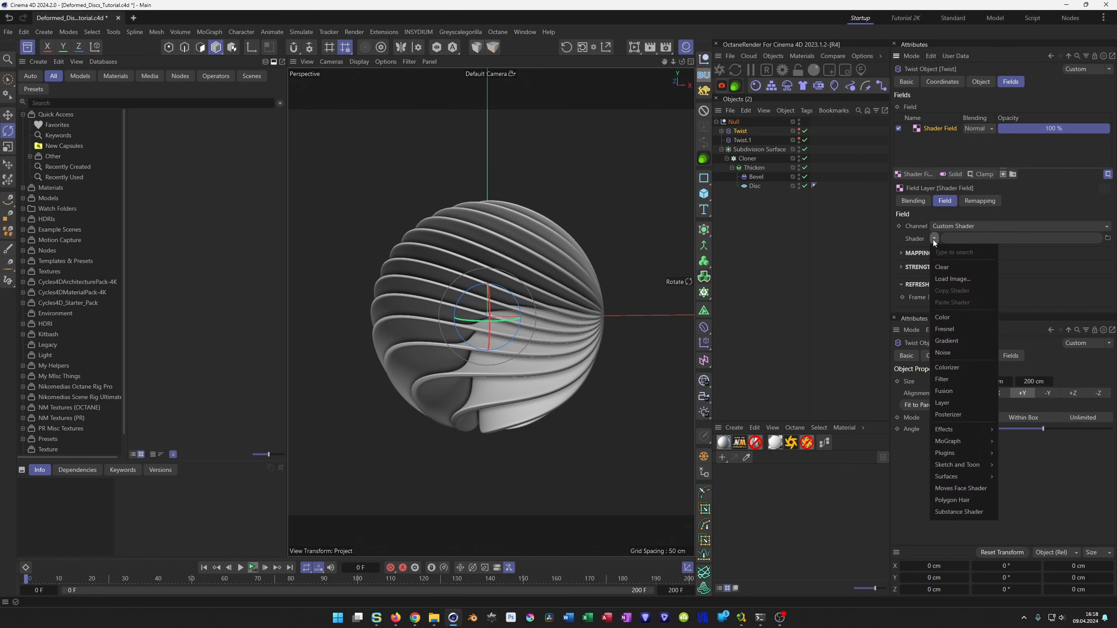
pyautogui.click(959, 355)
# Set the field noise's space to World and its global scale to about 1423 %, and inspect the deformed discs.
pyautogui.click(941, 263)
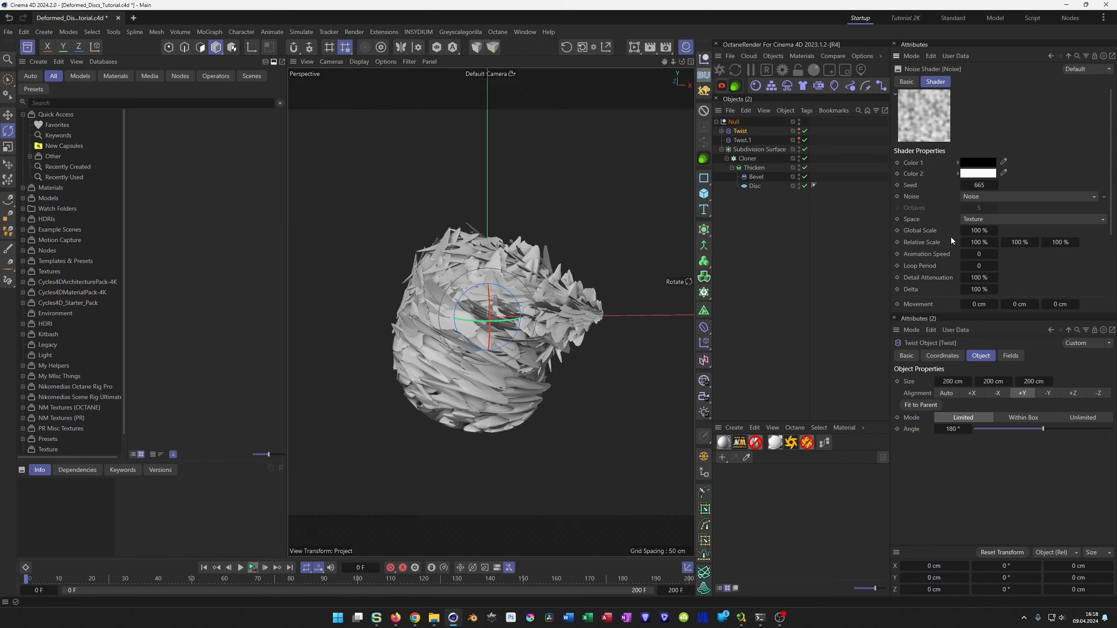
pyautogui.click(986, 220)
pyautogui.click(993, 267)
pyautogui.moveTo(980, 231); pyautogui.dragTo(1095, 231)
pyautogui.keyDown('alt'); pyautogui.moveTo(419, 272); pyautogui.dragTo(394, 315); pyautogui.keyUp('alt')
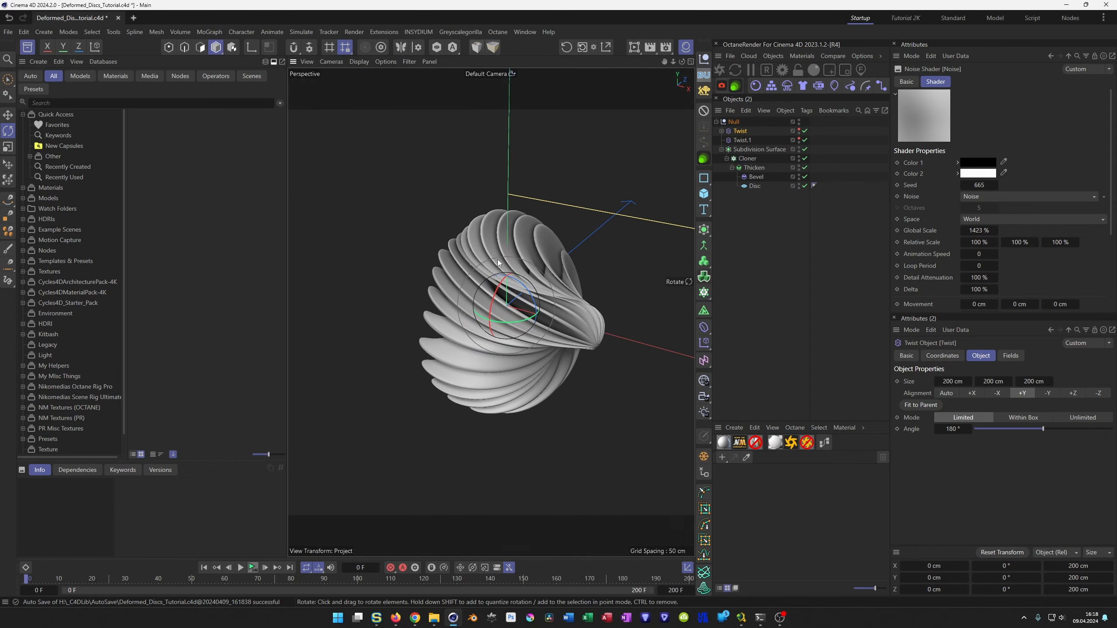
pyautogui.scroll(7, 497, 258)
pyautogui.moveTo(495, 253)
pyautogui.keyDown('alt'); pyautogui.mouseDown()
pyautogui.moveTo(487, 266)
pyautogui.moveTo(505, 257)
pyautogui.mouseUp(); pyautogui.keyUp('alt')
pyautogui.scroll(-10, 451, 302)
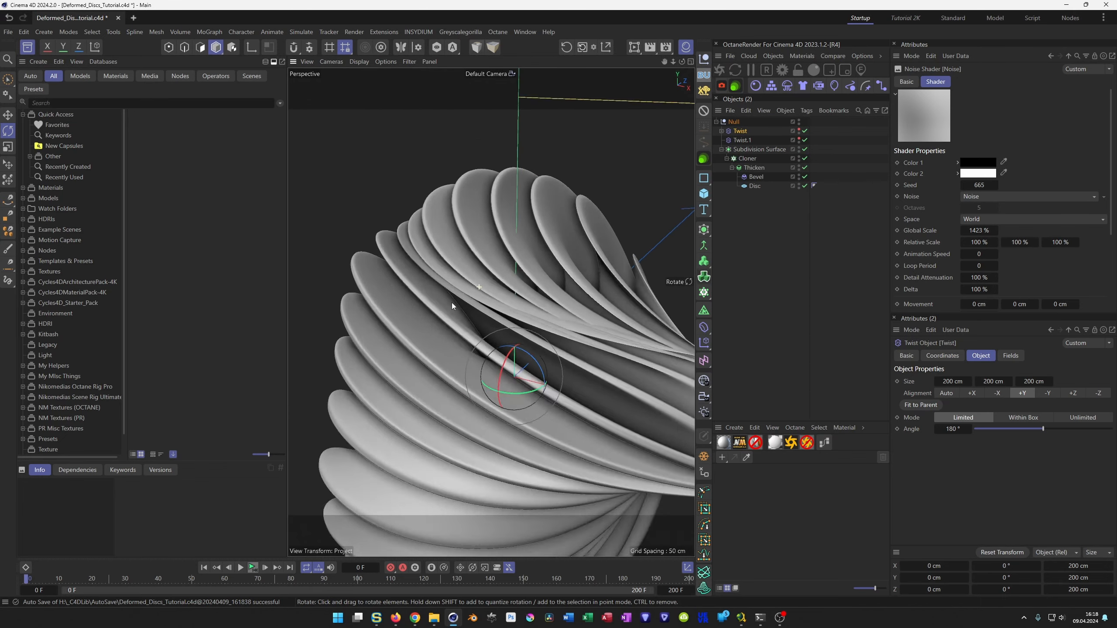
pyautogui.moveTo(490, 344)
pyautogui.keyDown('alt'); pyautogui.mouseDown()
pyautogui.moveTo(532, 335)
pyautogui.moveTo(472, 345)
pyautogui.mouseUp(); pyautogui.keyUp('alt')
pyautogui.scroll(5, 509, 298)
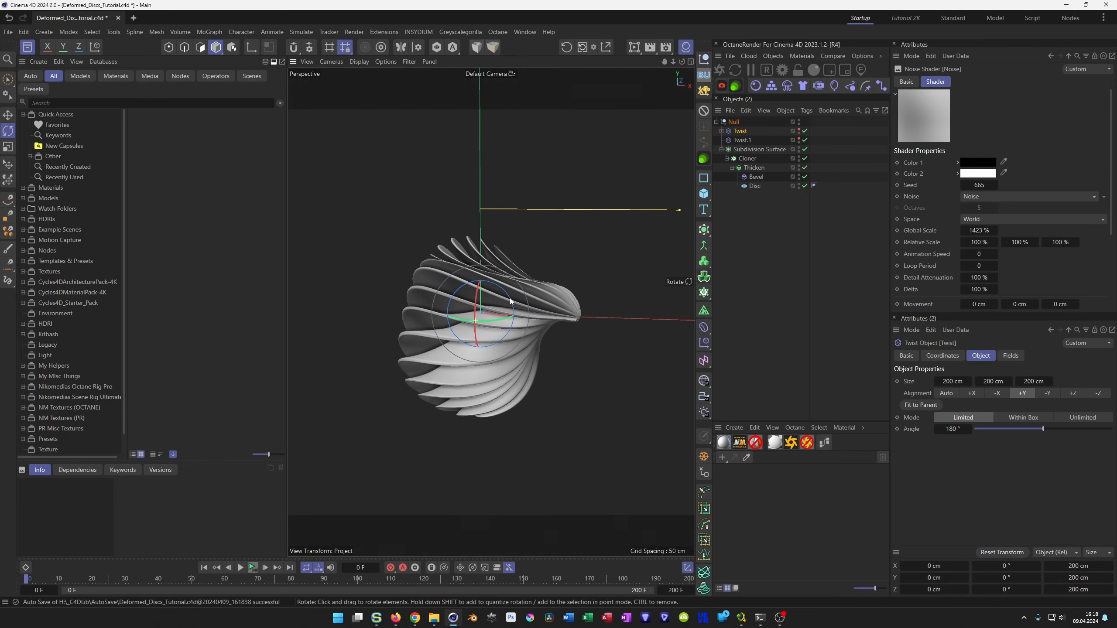
pyautogui.keyDown('alt'); pyautogui.moveTo(509, 298); pyautogui.dragTo(512, 341); pyautogui.keyUp('alt')
# Set the field noise's animation speed to 0.2 and loop period to 8, and play the animation to preview it.
pyautogui.click(985, 255)
pyautogui.write('0.2')
pyautogui.press('Tab')
pyautogui.write('8')
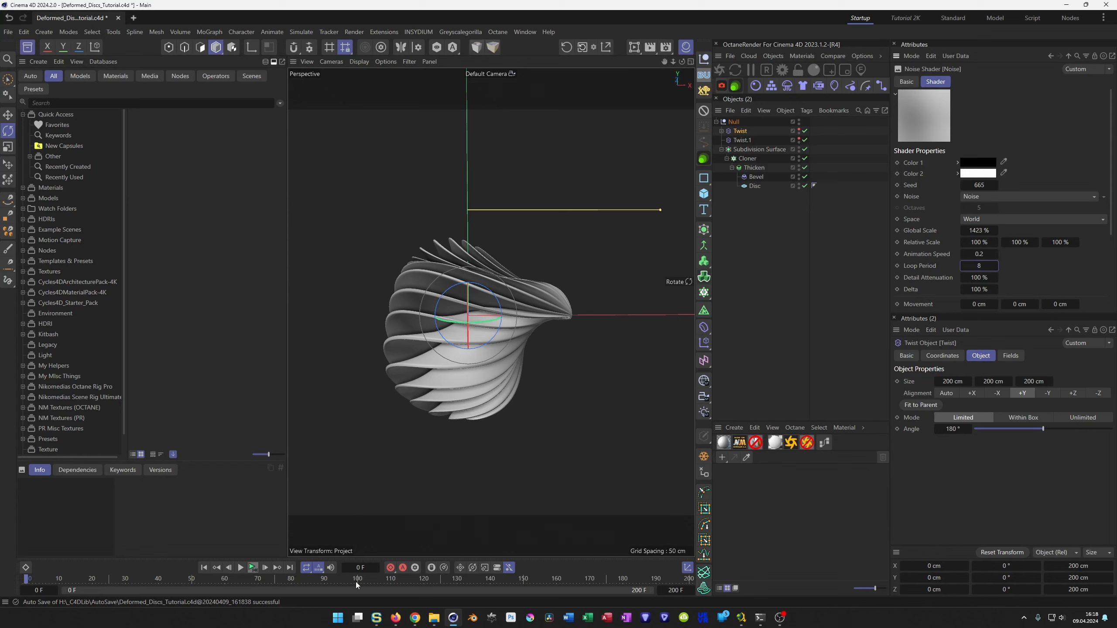
pyautogui.click(240, 568)
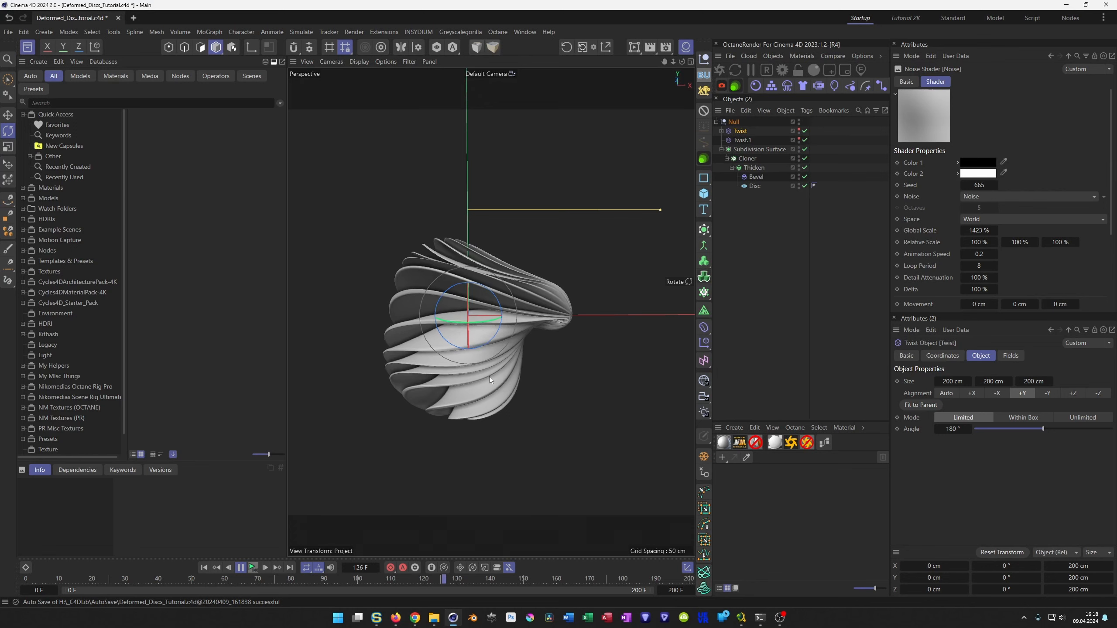
pyautogui.click(253, 572)
# Delete the Shader Field from the first Twist deformer.
pyautogui.click(722, 131)
pyautogui.click(749, 140)
pyautogui.press('Delete')
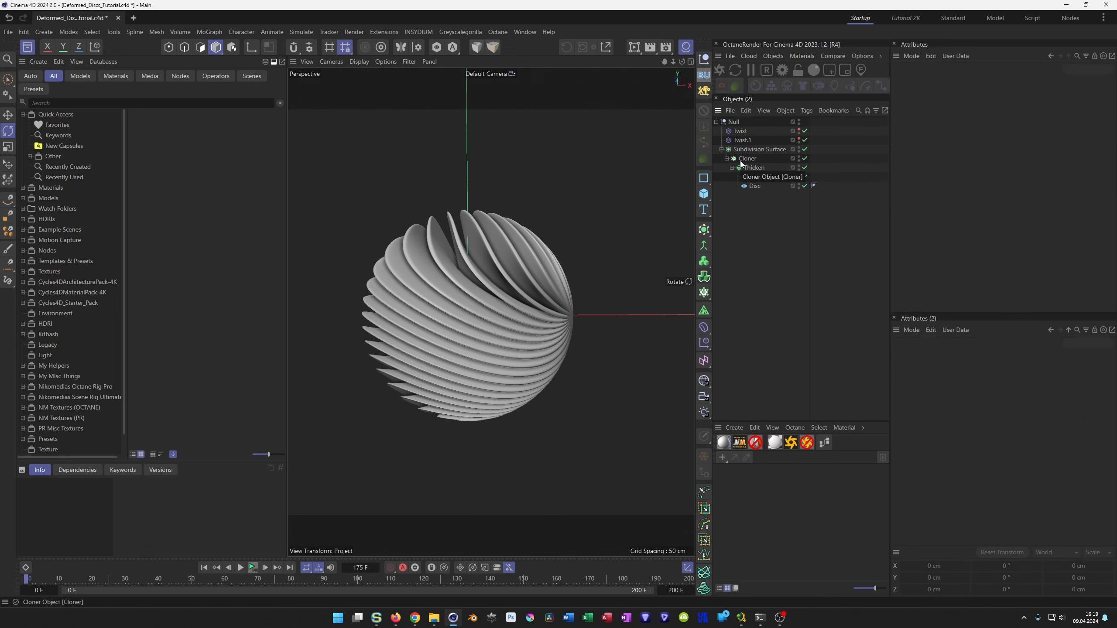
# Set the angle of both Twist deformers to 0° together and save the project.
pyautogui.keyDown('alt'); pyautogui.moveTo(498, 279); pyautogui.dragTo(543, 296); pyautogui.keyUp('alt')
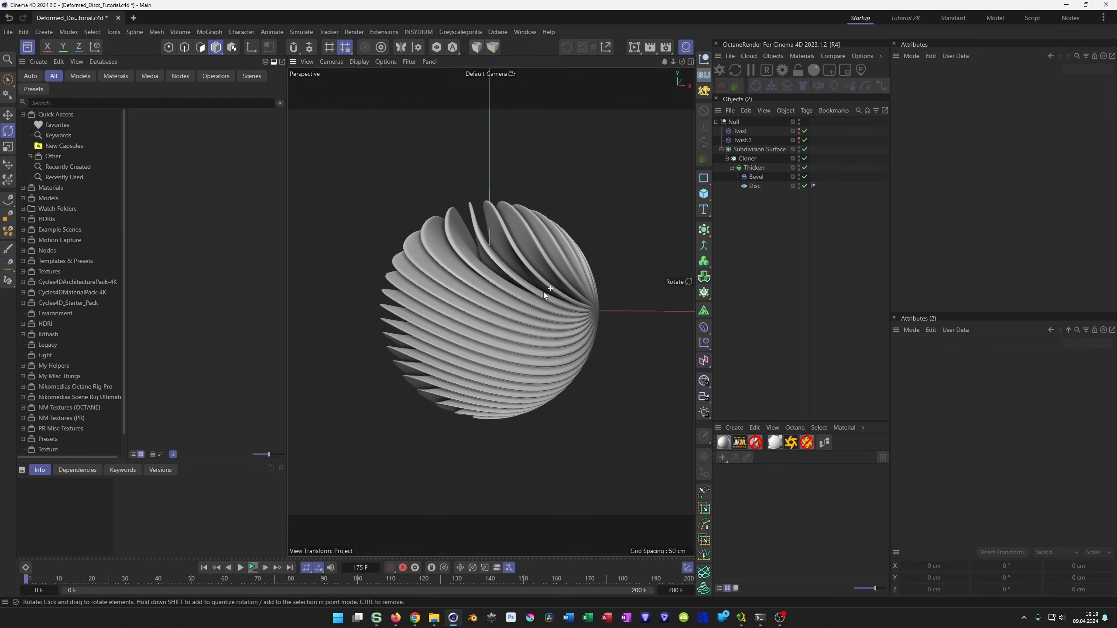
pyautogui.click(743, 131)
pyautogui.keyDown('ctrl'); pyautogui.click(741, 140); pyautogui.keyUp('ctrl')
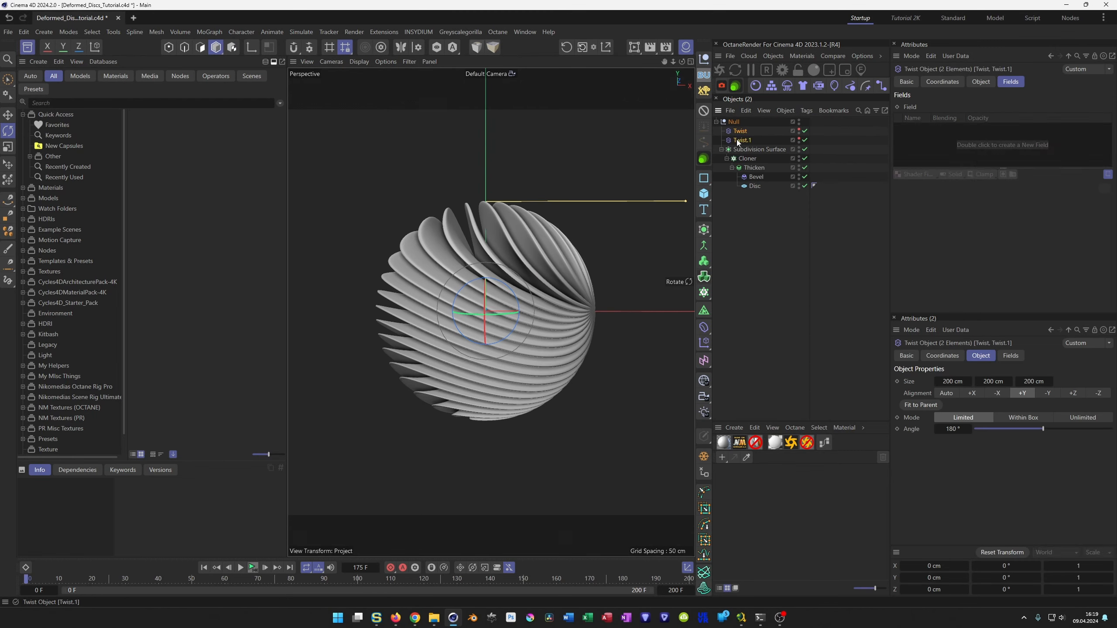
pyautogui.click(992, 83)
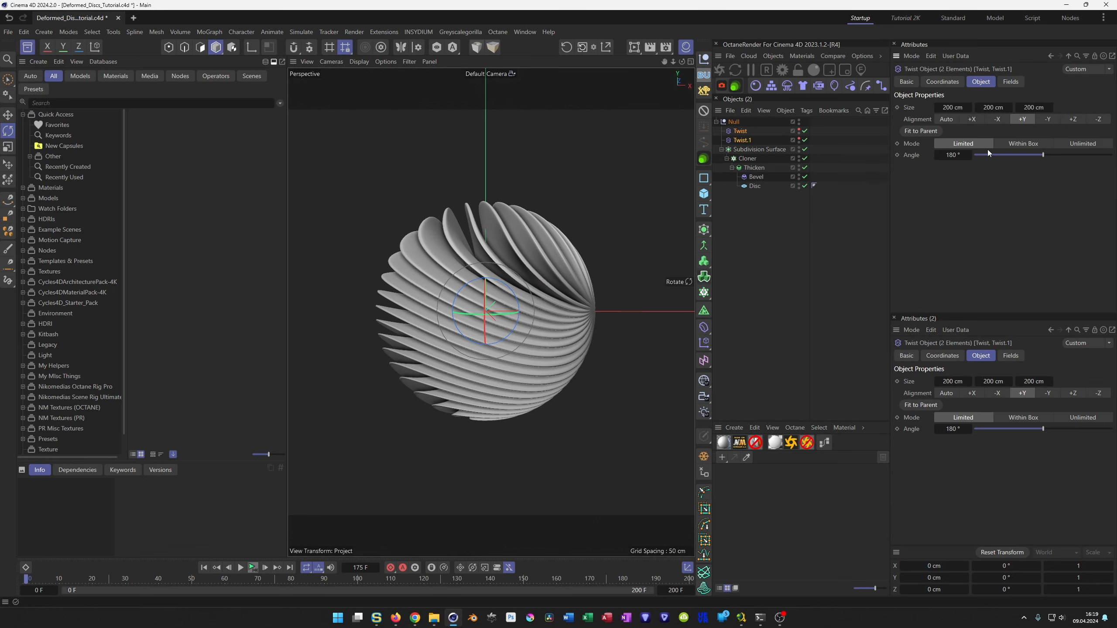
pyautogui.write('0')
pyautogui.press('Return')
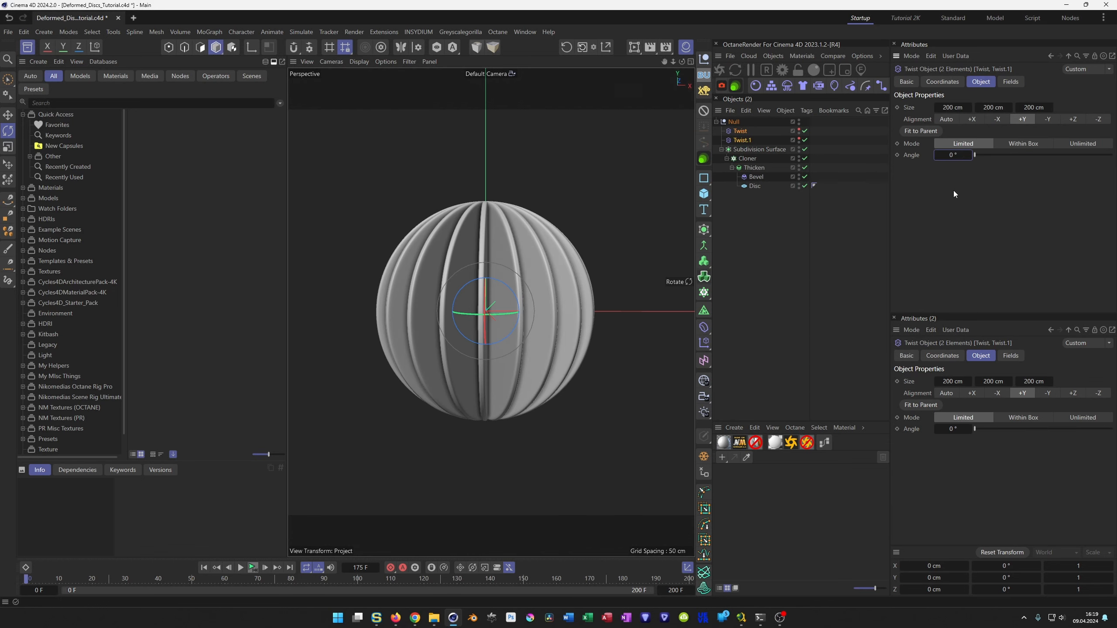
pyautogui.hotkey('ctrl', 's')
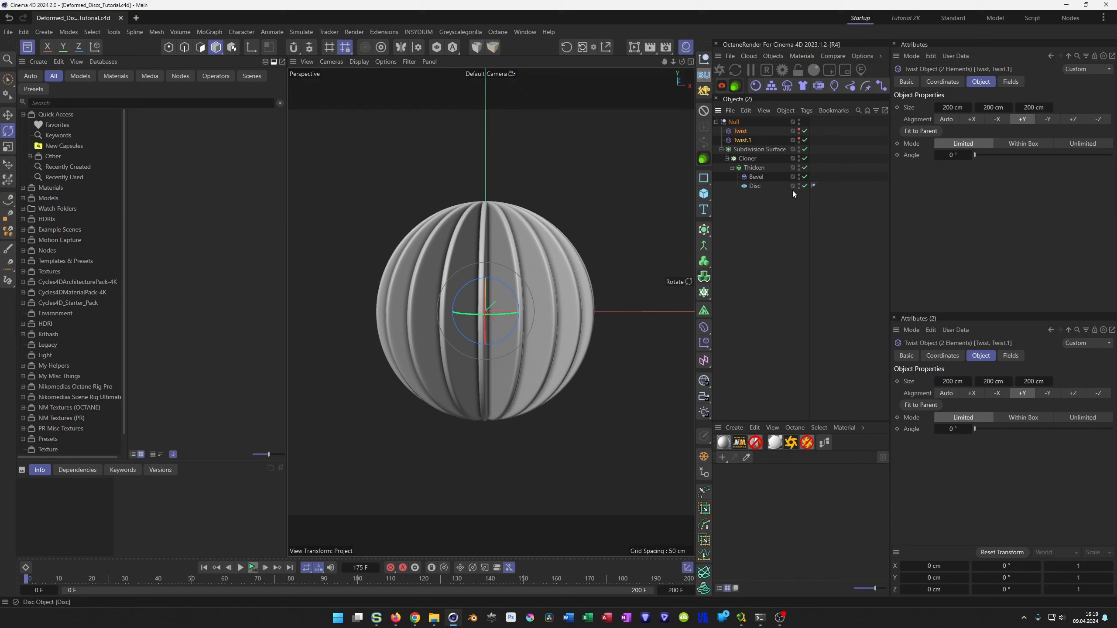
# Add a Shader effector to the scene and load Noise as its custom shader.
pyautogui.click(734, 124)
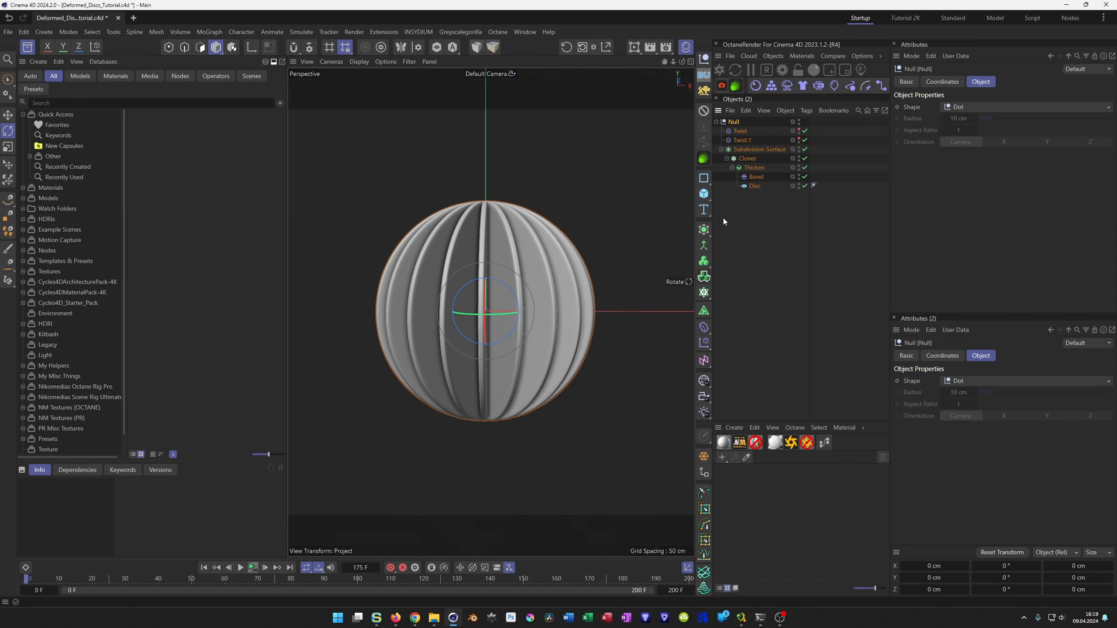
pyautogui.click(705, 342)
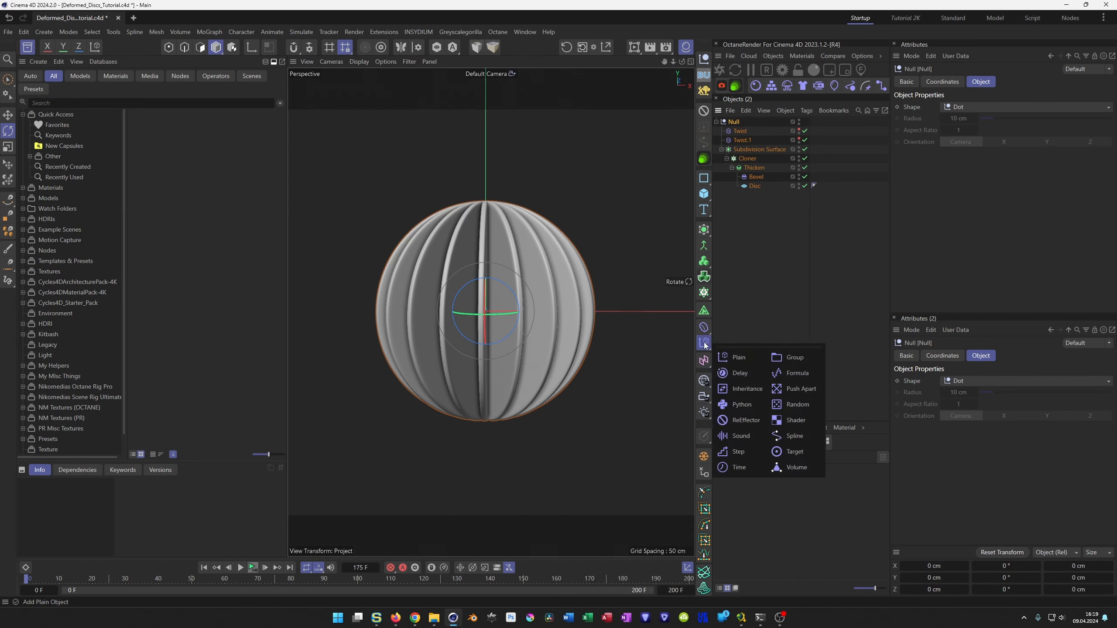
pyautogui.click(796, 421)
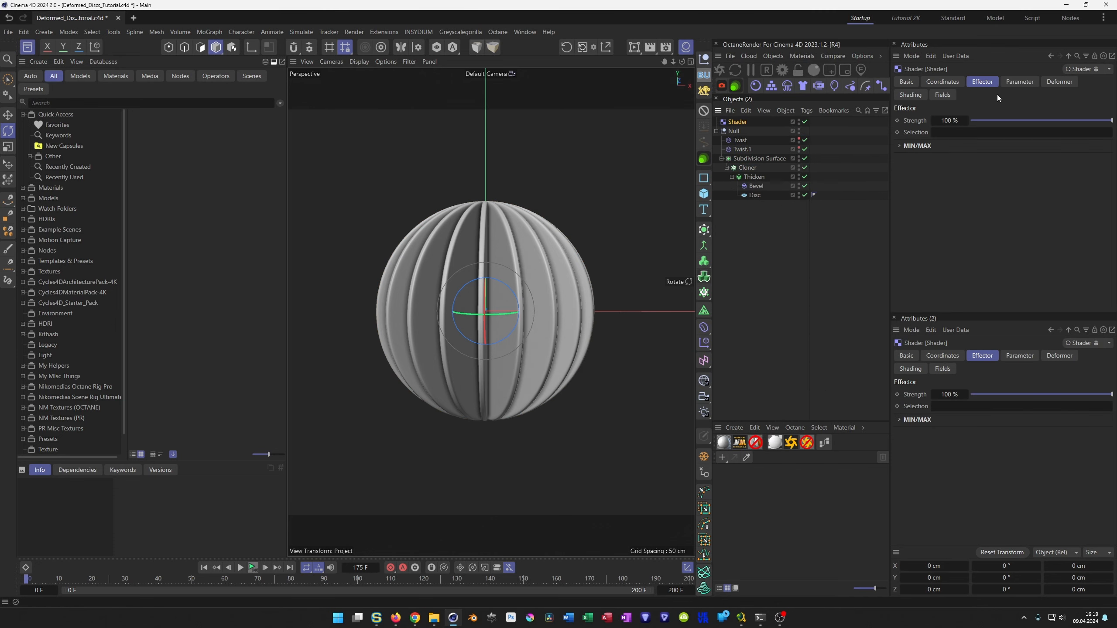
pyautogui.click(910, 94)
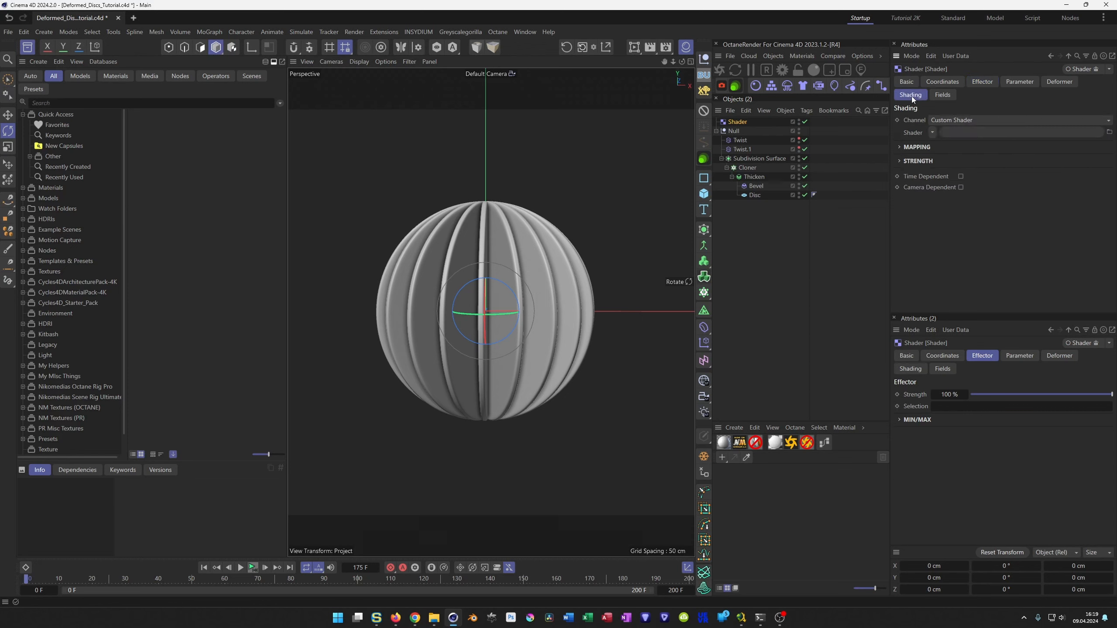
pyautogui.click(932, 132)
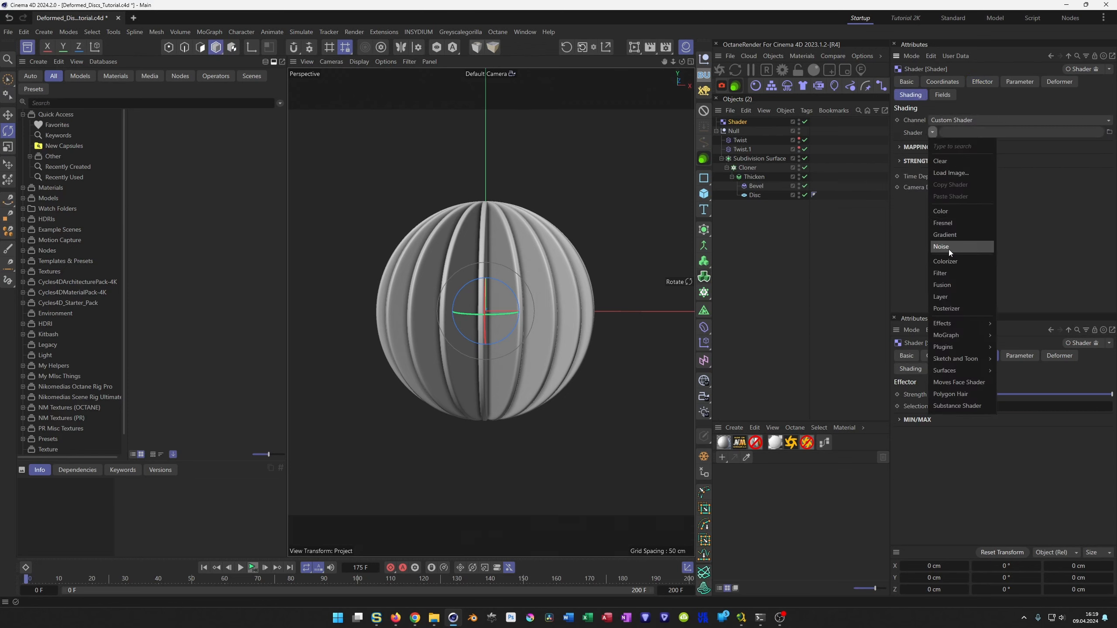
pyautogui.moveTo(946, 325)
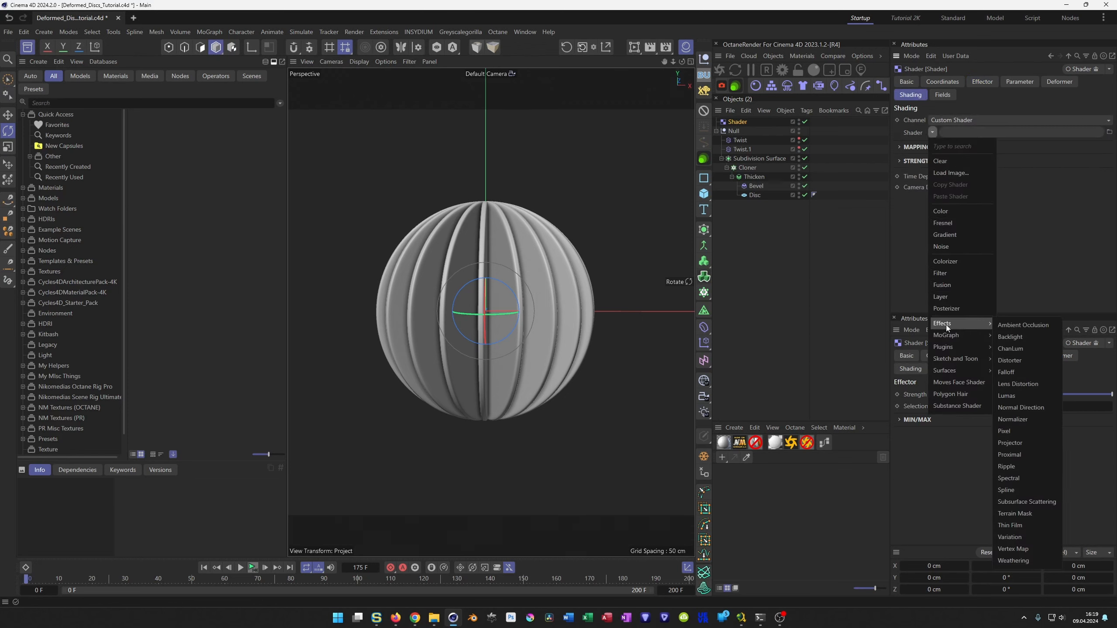
pyautogui.click(958, 249)
# Set the Shader effector noise's space to World and its global scale to 500 %.
pyautogui.click(937, 156)
pyautogui.doubleClick(979, 230)
pyautogui.write('500')
pyautogui.press('Return')
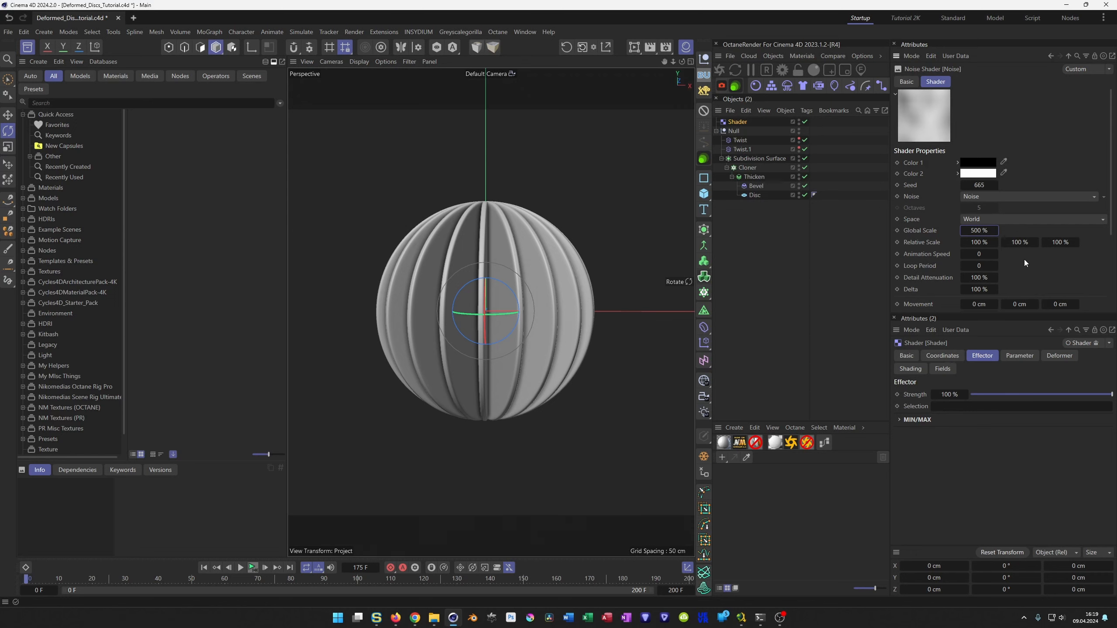
# Set the effector noise's animation speed to 0.5 and loop period to 8, and save the project.
pyautogui.doubleClick(984, 254)
pyautogui.write('0.5')
pyautogui.press('Tab')
pyautogui.write('8')
pyautogui.hotkey('ctrl', 's')
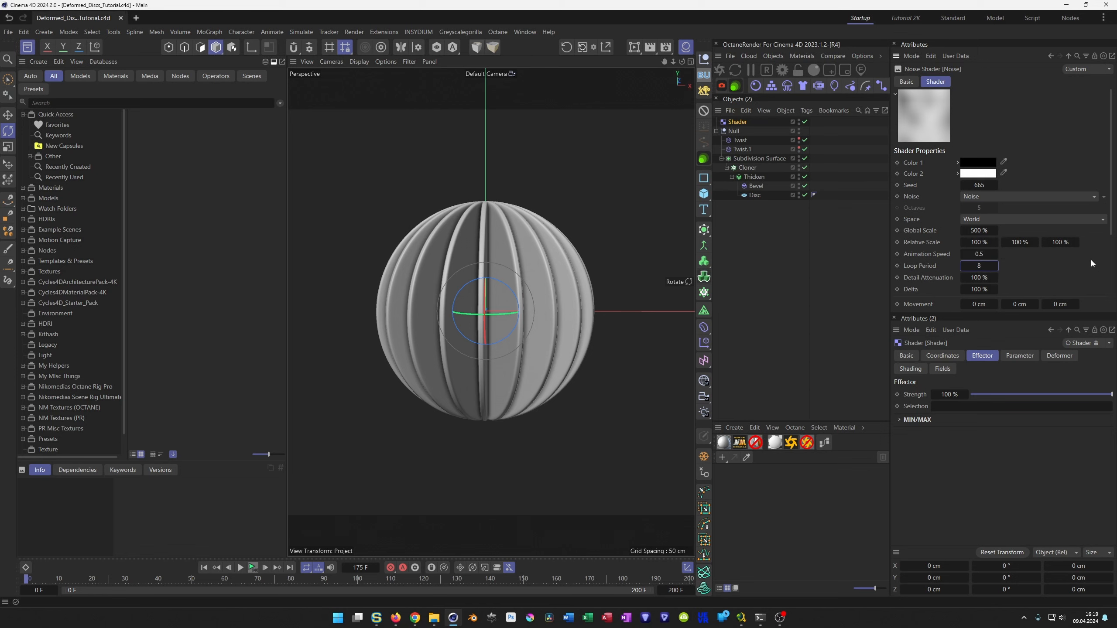
# Add a null named XPRESSO carrying an XPresso tag to the scene.
pyautogui.click(736, 121)
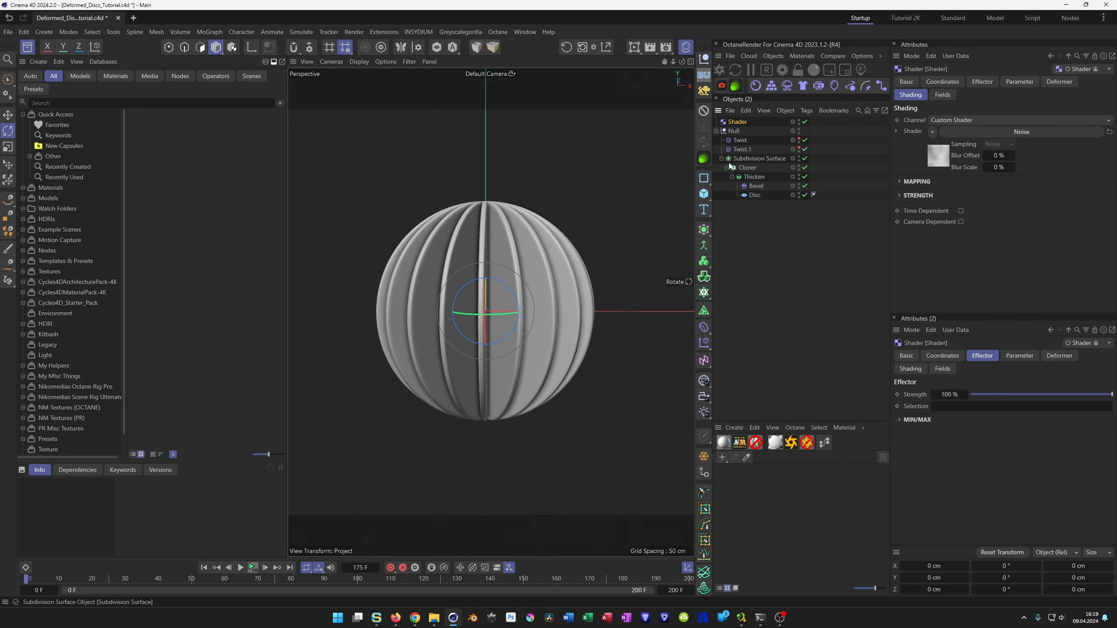
pyautogui.click(741, 141)
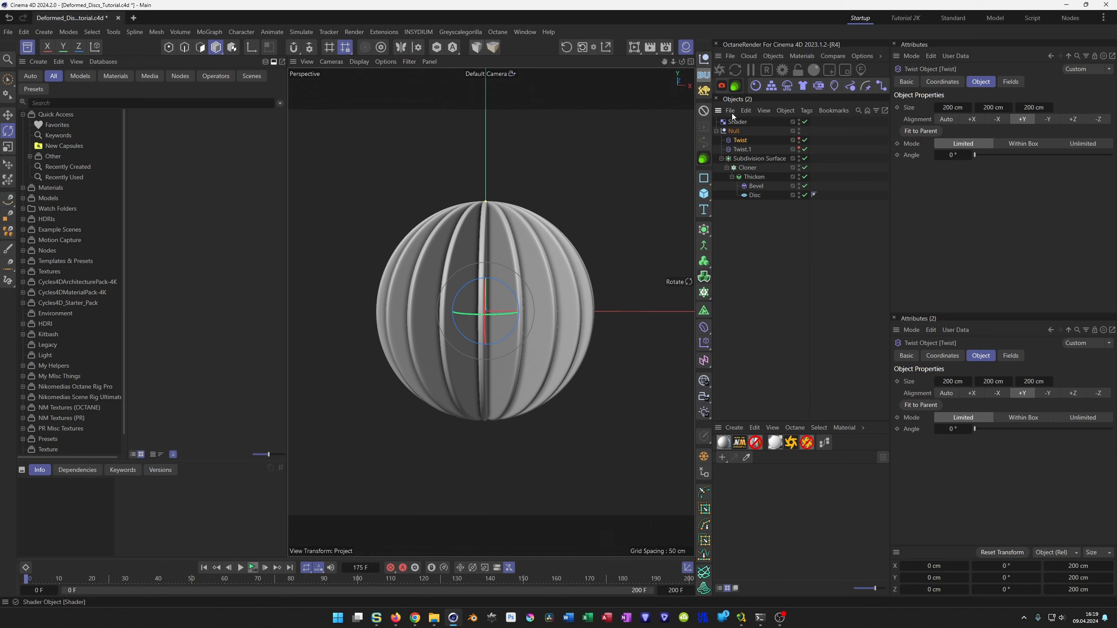
pyautogui.click(704, 91)
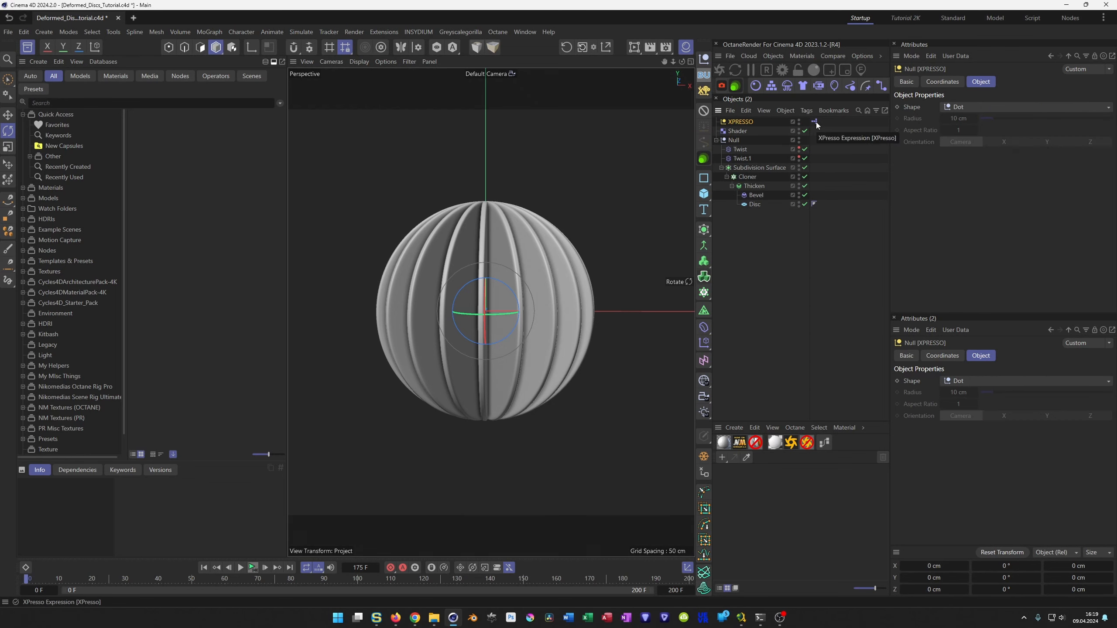
pyautogui.click(735, 140)
pyautogui.rightClick(734, 140)
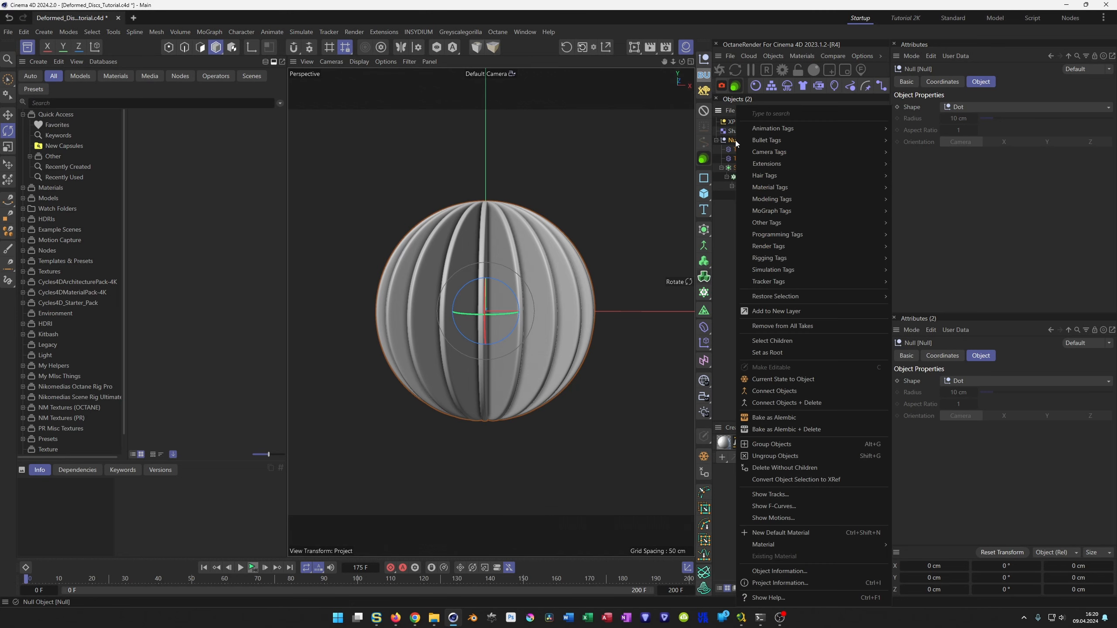
pyautogui.moveTo(818, 239)
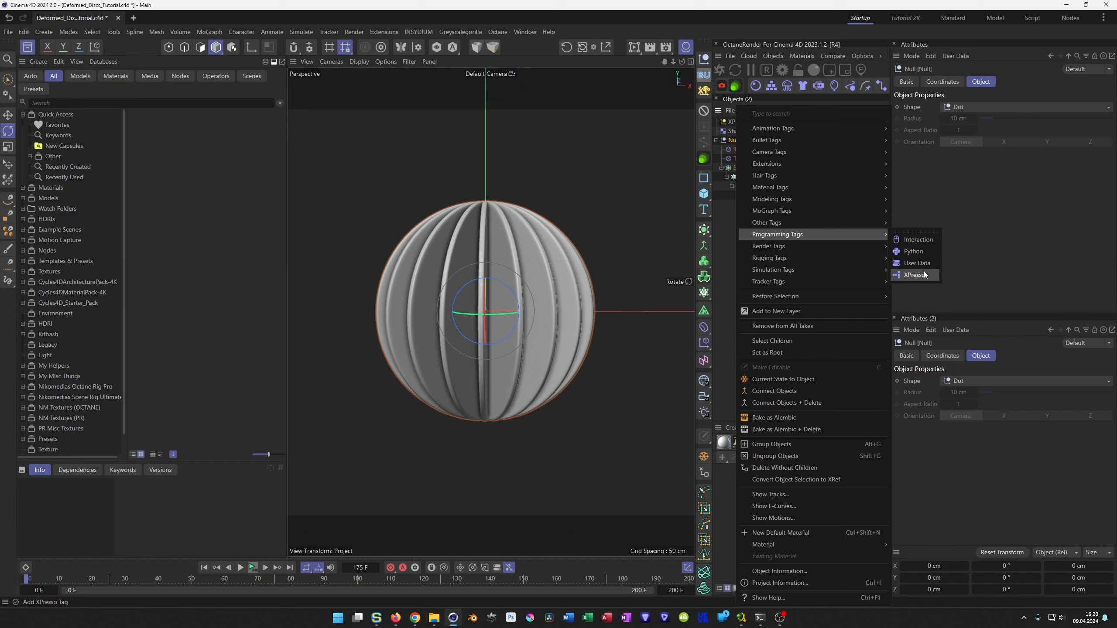
pyautogui.click(994, 260)
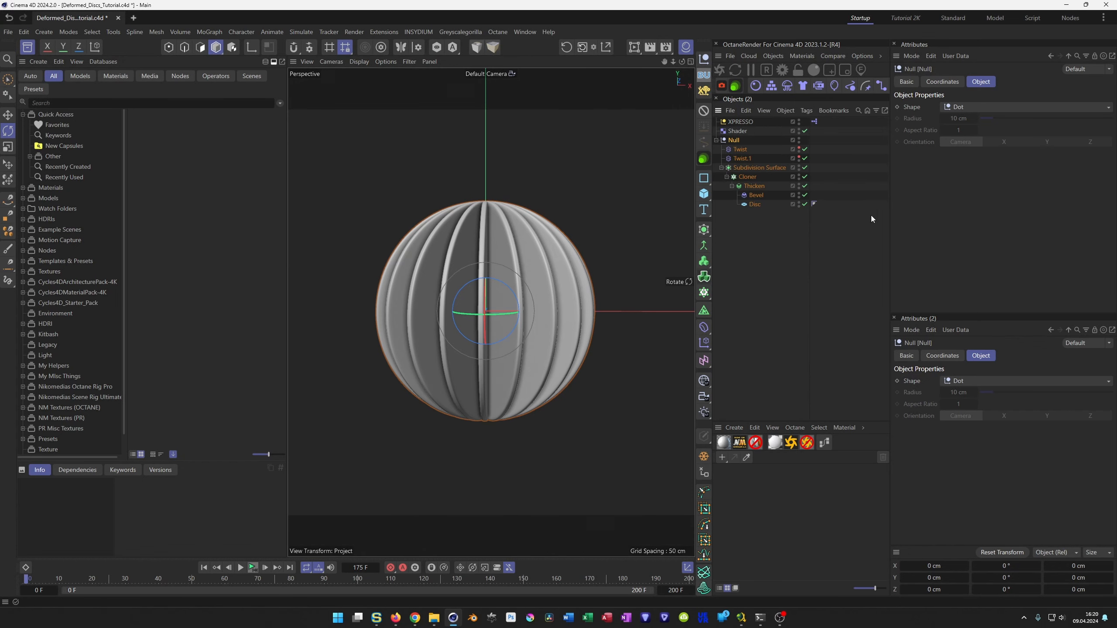
# Open the XPresso tag's node editor and add the Shader effector to the graph as a node.
pyautogui.doubleClick(815, 122)
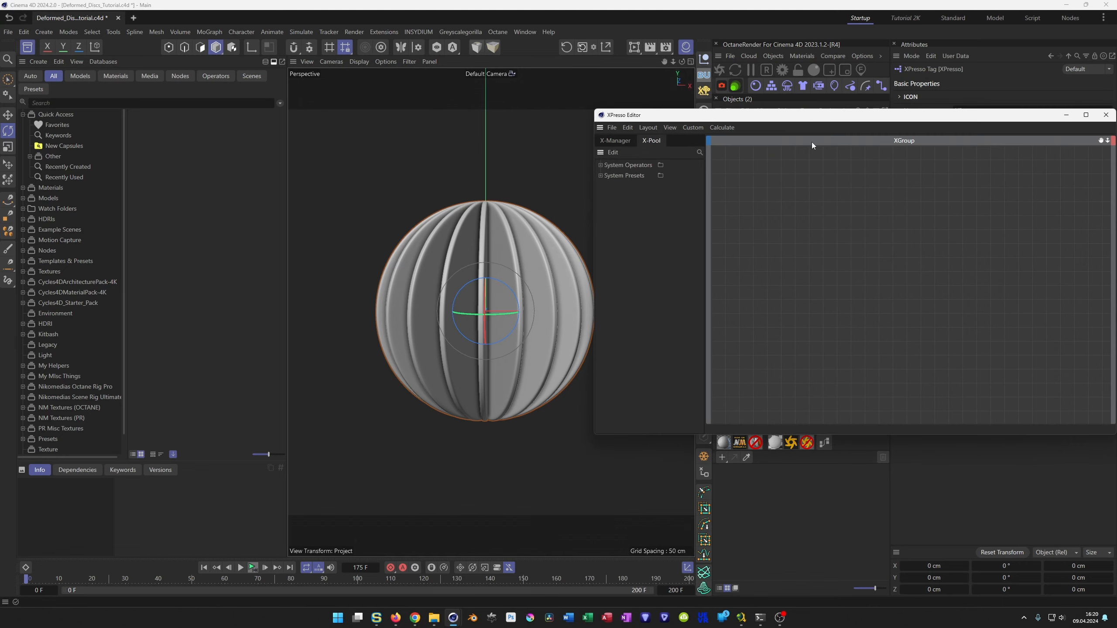
pyautogui.moveTo(808, 120); pyautogui.dragTo(634, 227)
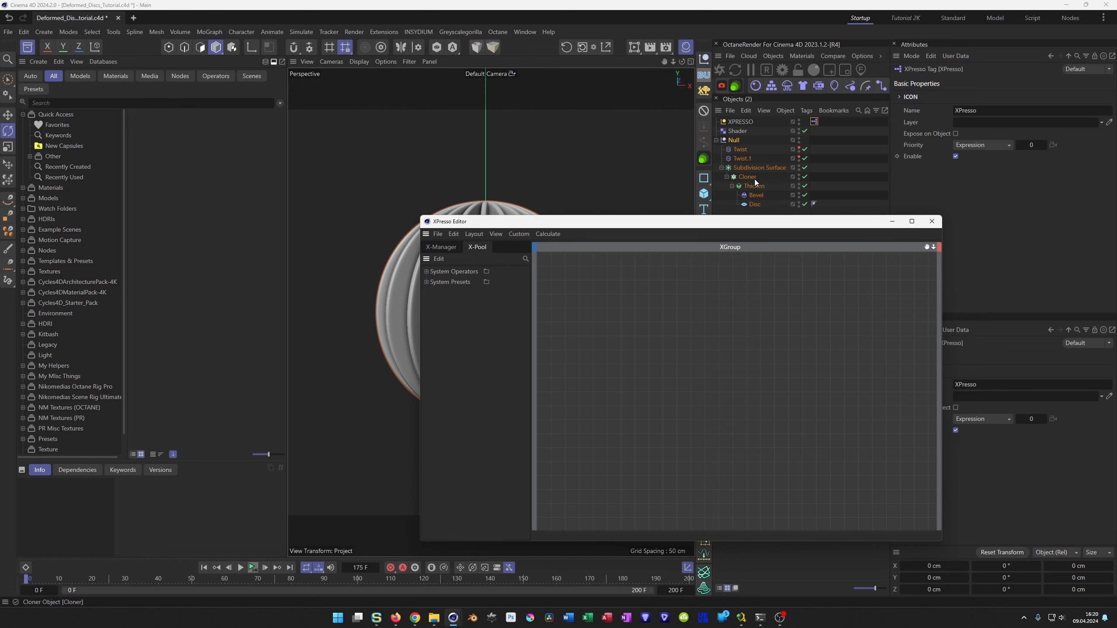
pyautogui.moveTo(720, 227); pyautogui.dragTo(461, 111)
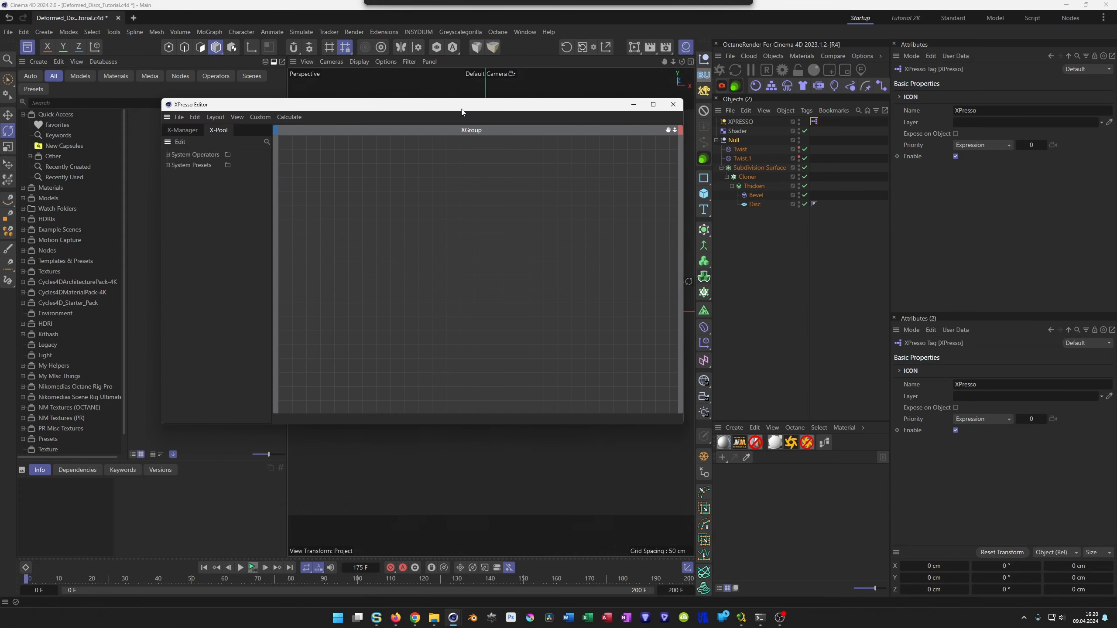
pyautogui.click(733, 130)
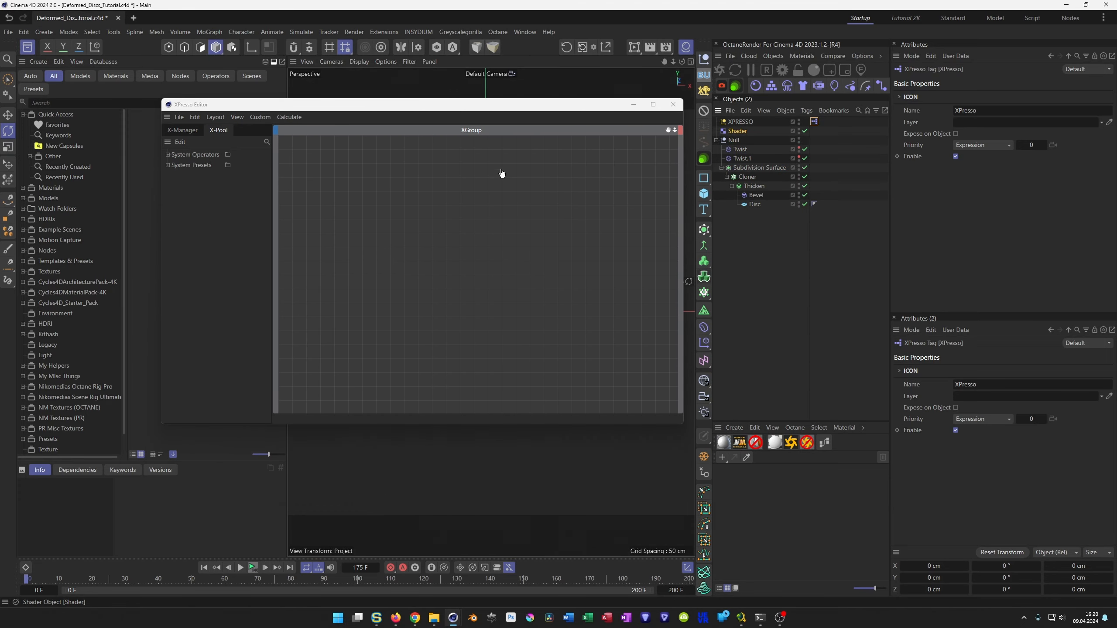
pyautogui.moveTo(423, 183); pyautogui.dragTo(355, 188)
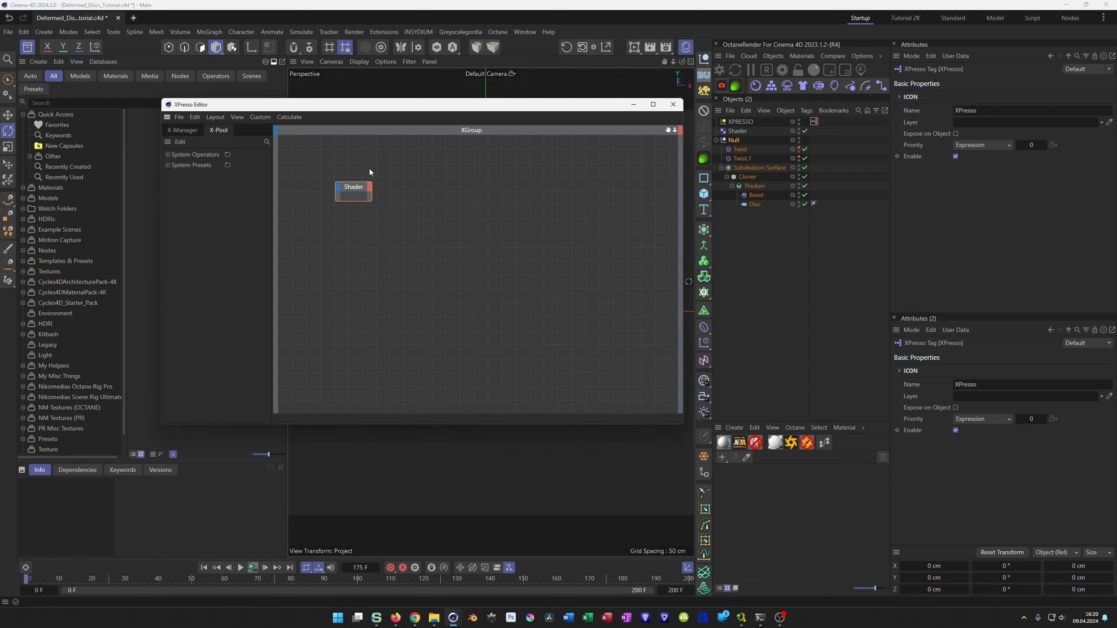
# Add a Motion Graphics Sample node and connect the Shader node's Object output to its Effector input.
pyautogui.click(267, 142)
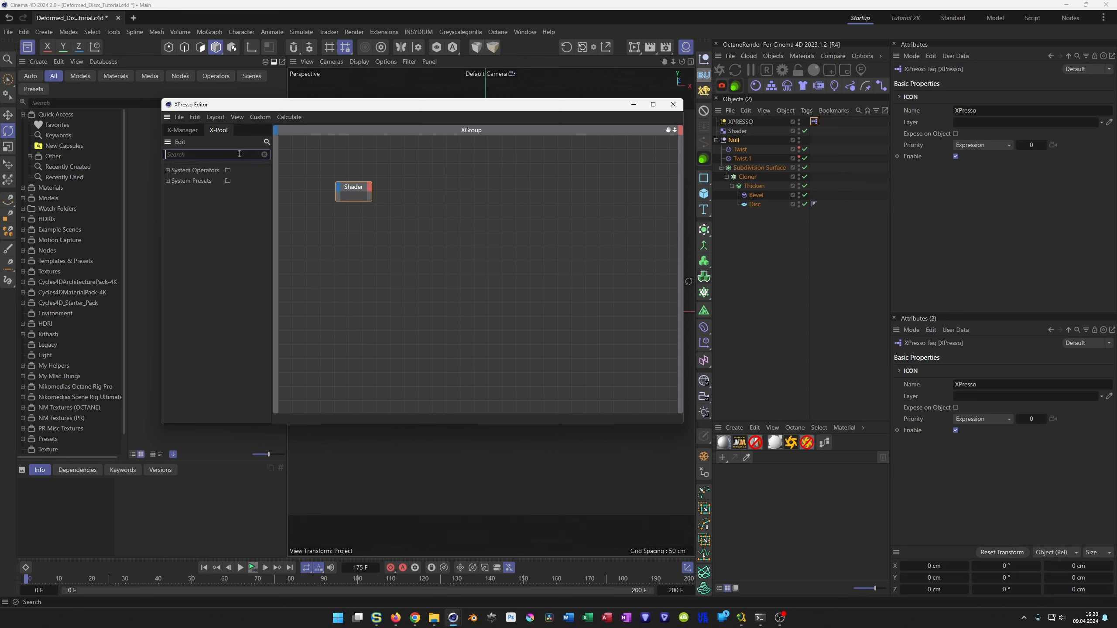
pyautogui.write('samp')
pyautogui.moveTo(193, 191); pyautogui.dragTo(370, 188)
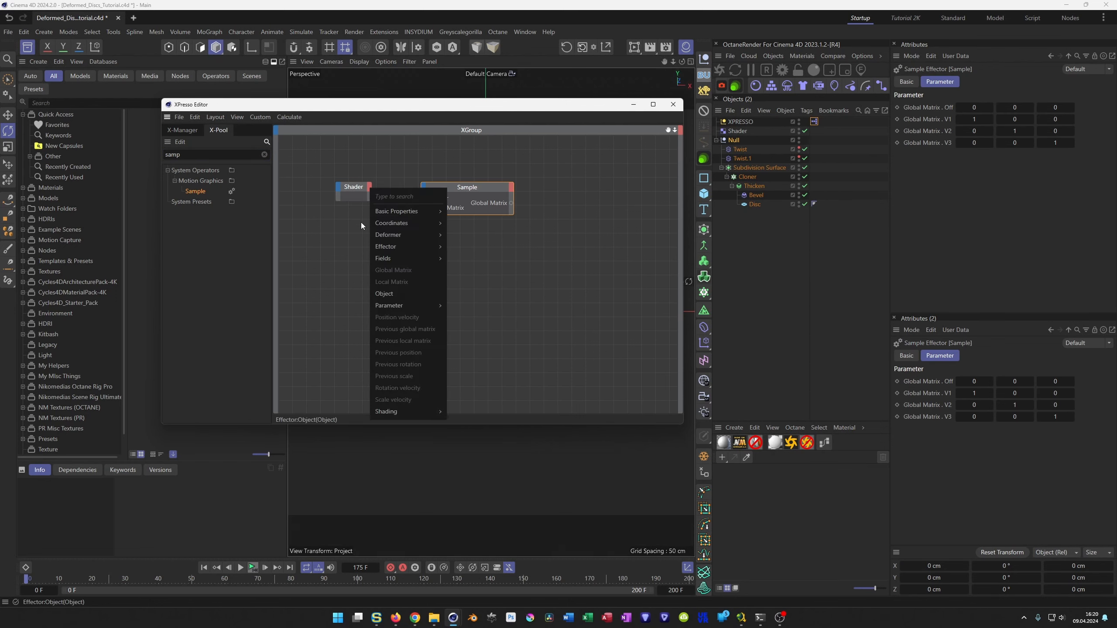
pyautogui.click(389, 294)
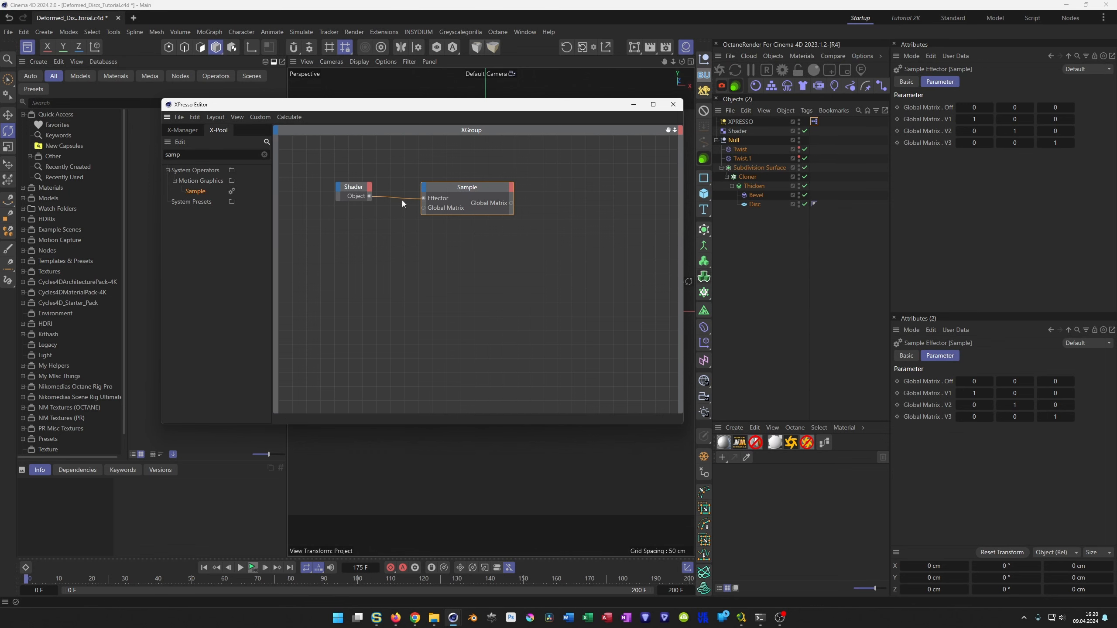
pyautogui.moveTo(445, 189); pyautogui.dragTo(428, 191)
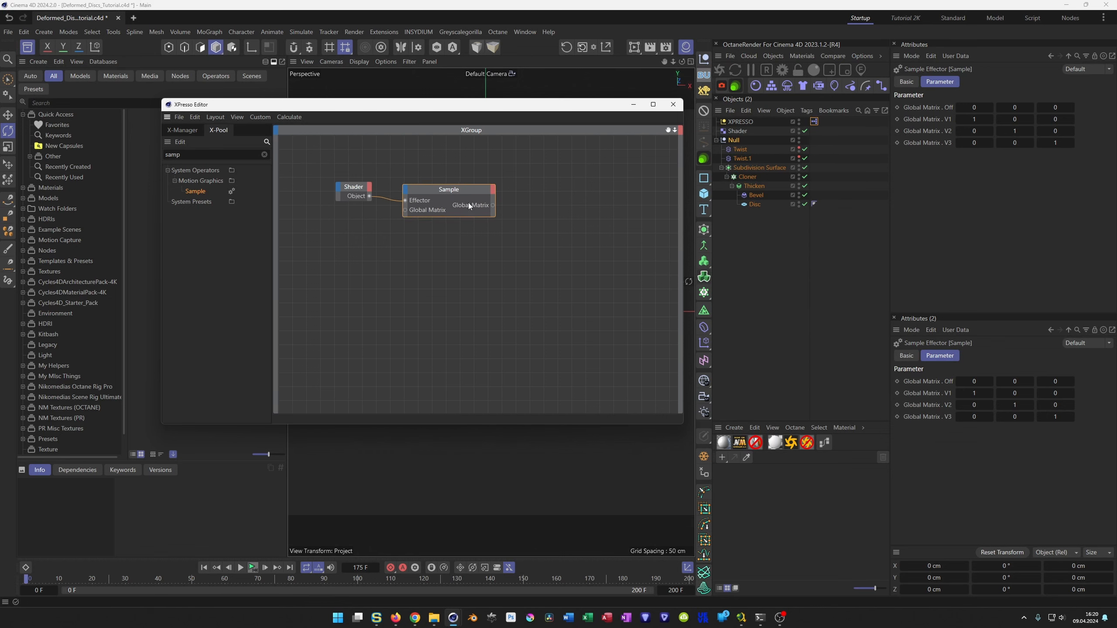
# Add a Weight output port to the Sample node.
pyautogui.click(493, 189)
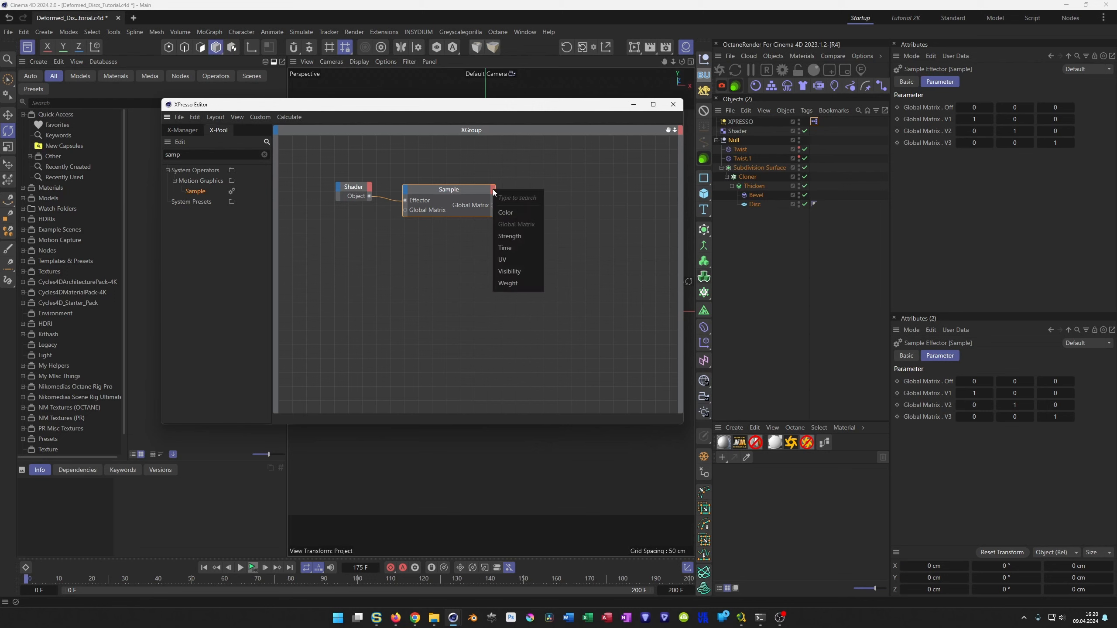
pyautogui.click(508, 283)
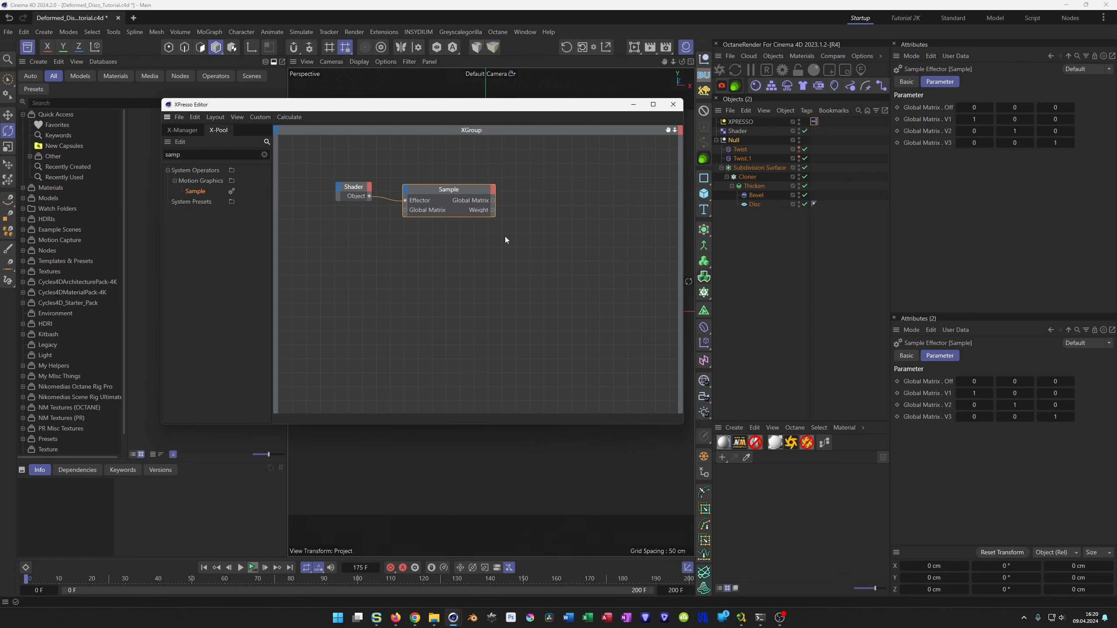
pyautogui.moveTo(463, 194); pyautogui.dragTo(457, 193)
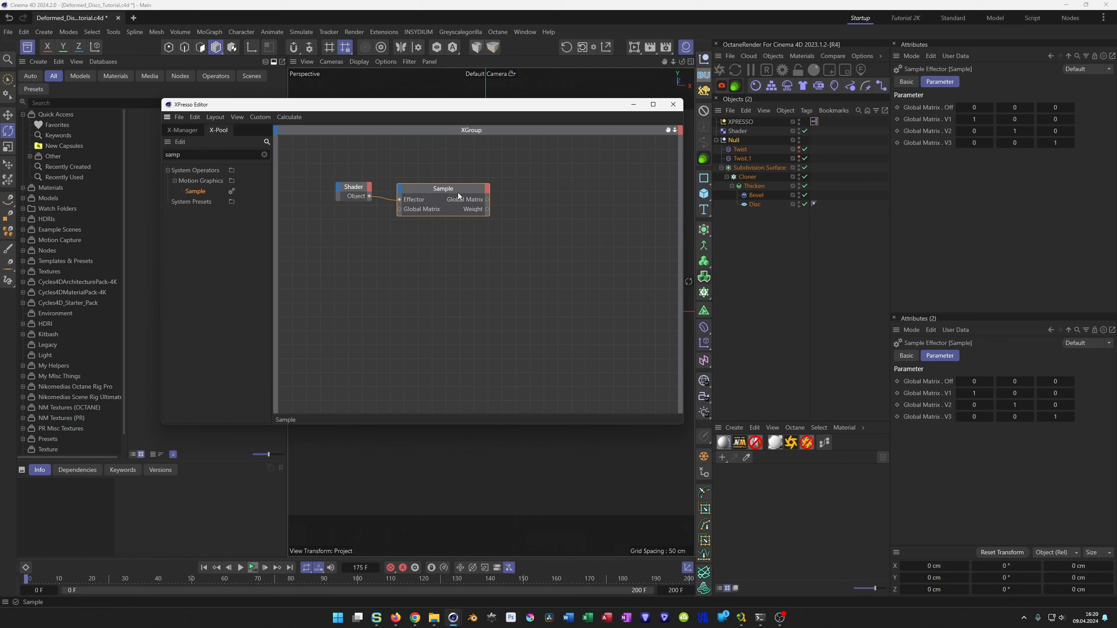
# Add the first Twist deformer to the XPresso graph as a node with an Angle input port.
pyautogui.click(741, 149)
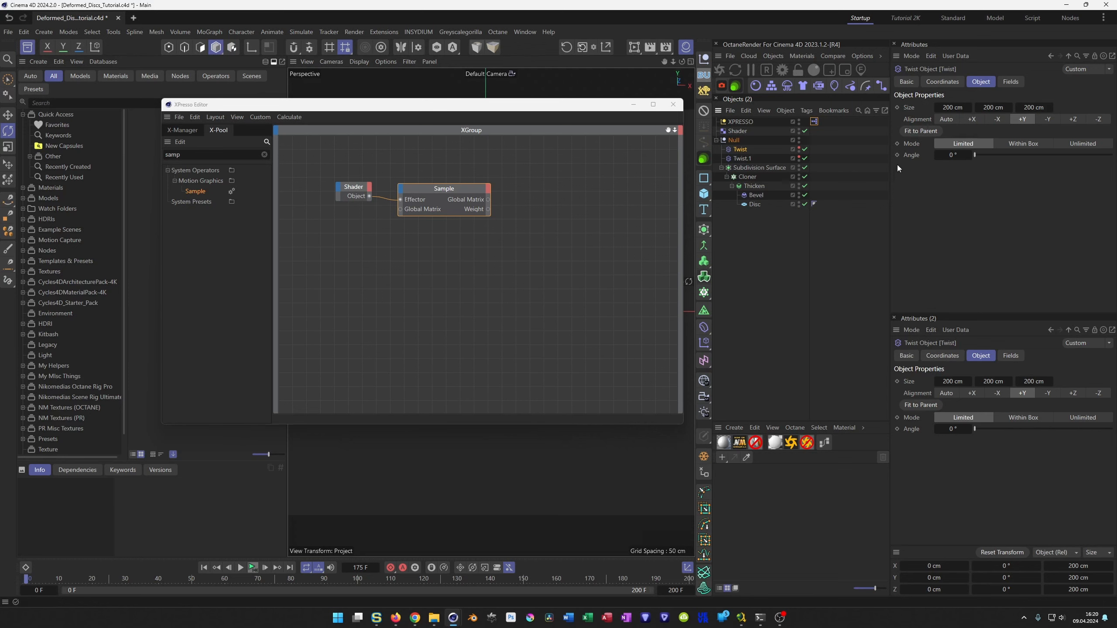
pyautogui.moveTo(739, 149); pyautogui.dragTo(556, 205)
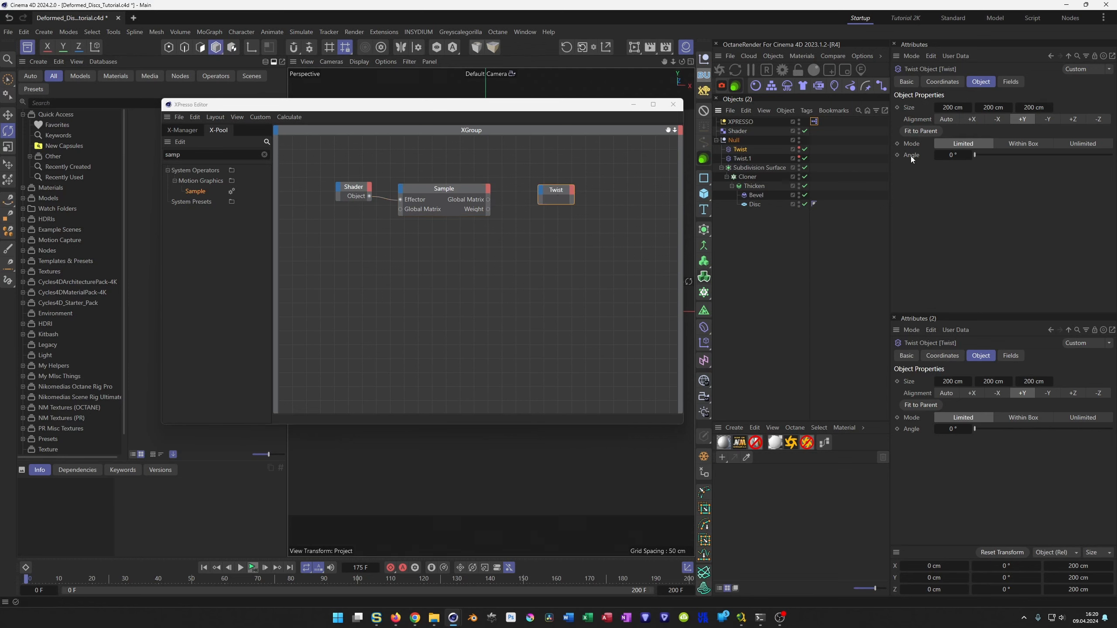
pyautogui.moveTo(913, 155); pyautogui.dragTo(543, 194)
pyautogui.moveTo(557, 199); pyautogui.dragTo(577, 196)
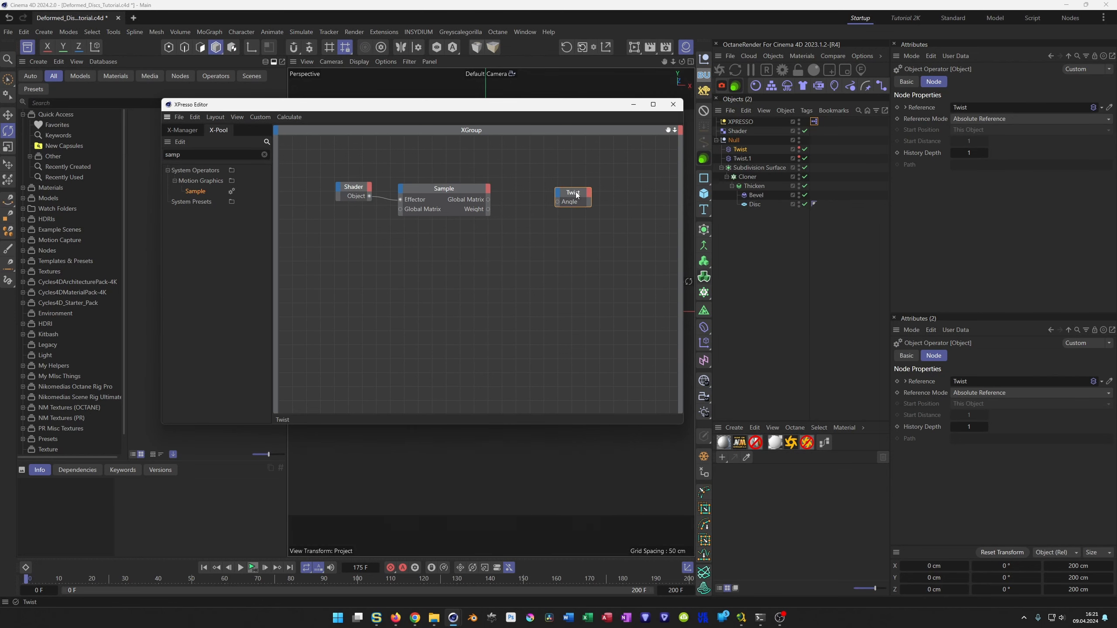
# Set the Shader effector's Weight Transform parameter to 100 %.
pyautogui.click(737, 134)
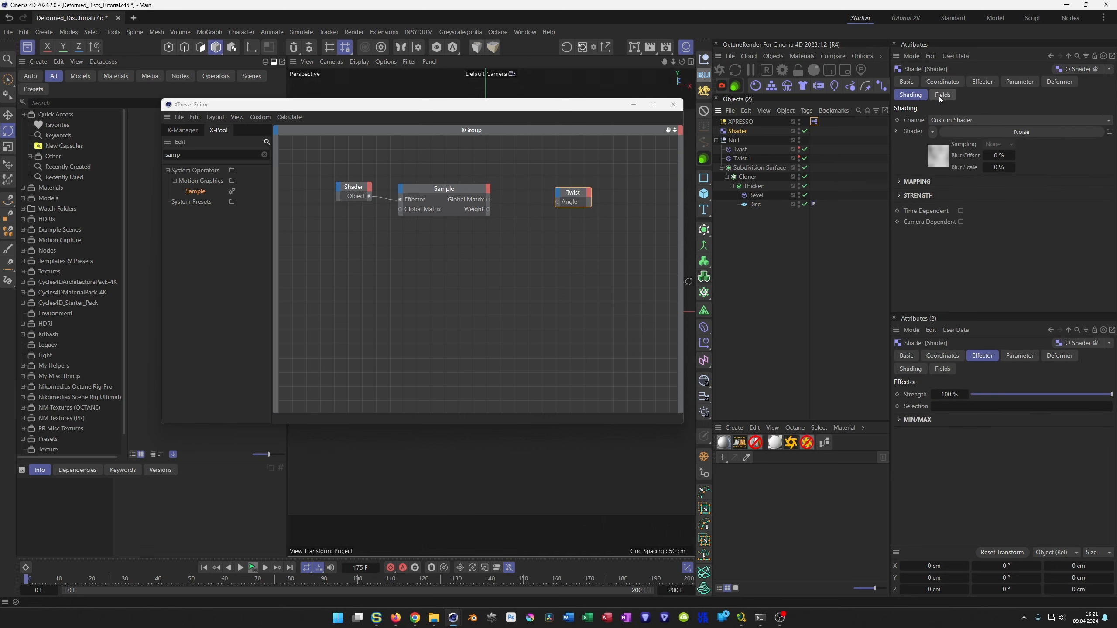
pyautogui.click(975, 82)
pyautogui.click(1011, 84)
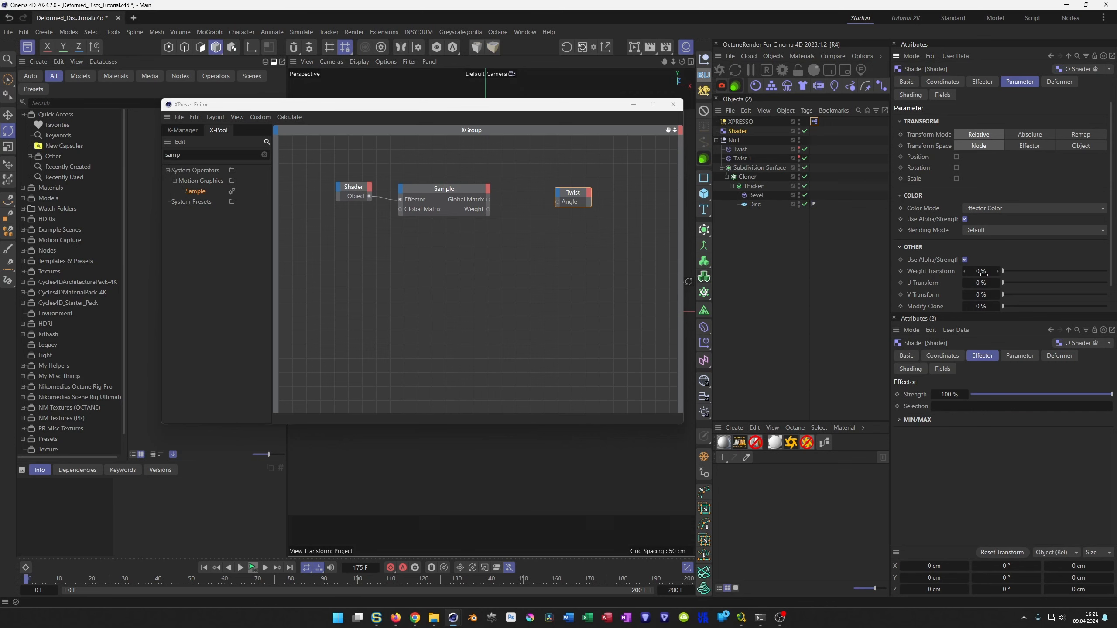
pyautogui.moveTo(1004, 272); pyautogui.dragTo(1106, 272)
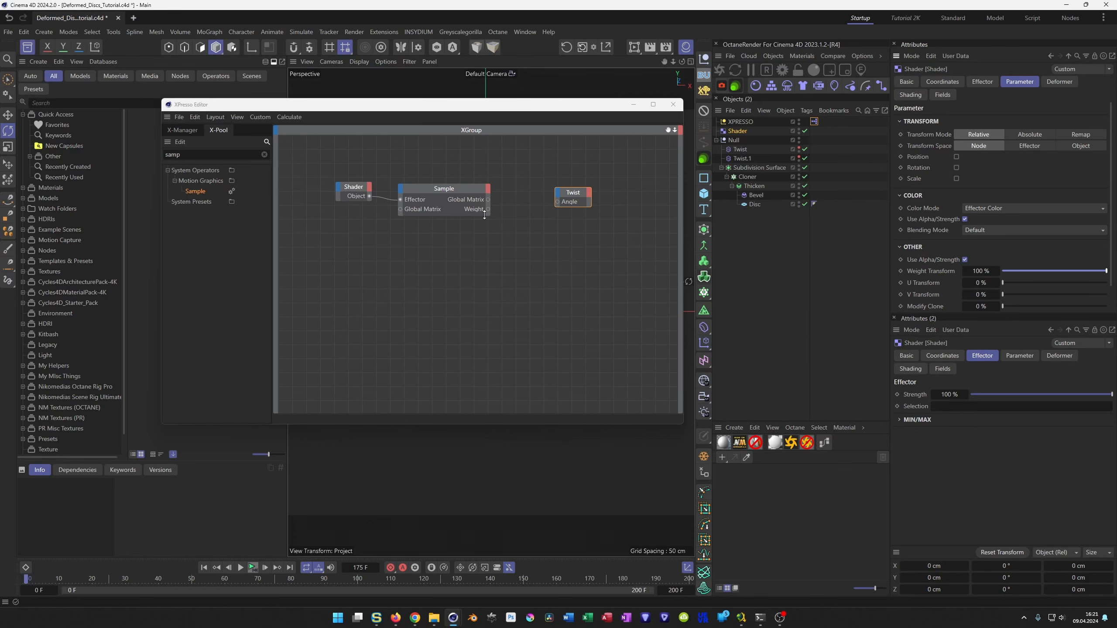
# Connect the Sample node's Weight output to the Twist node's Angle input.
pyautogui.moveTo(525, 108); pyautogui.dragTo(884, 230)
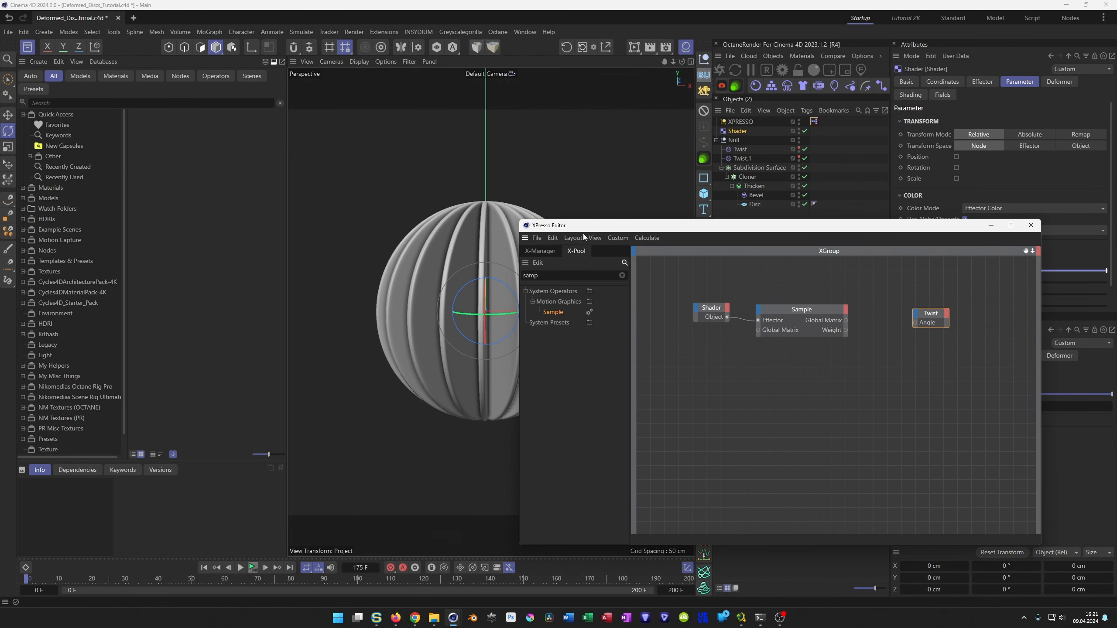
pyautogui.moveTo(518, 220); pyautogui.dragTo(663, 290)
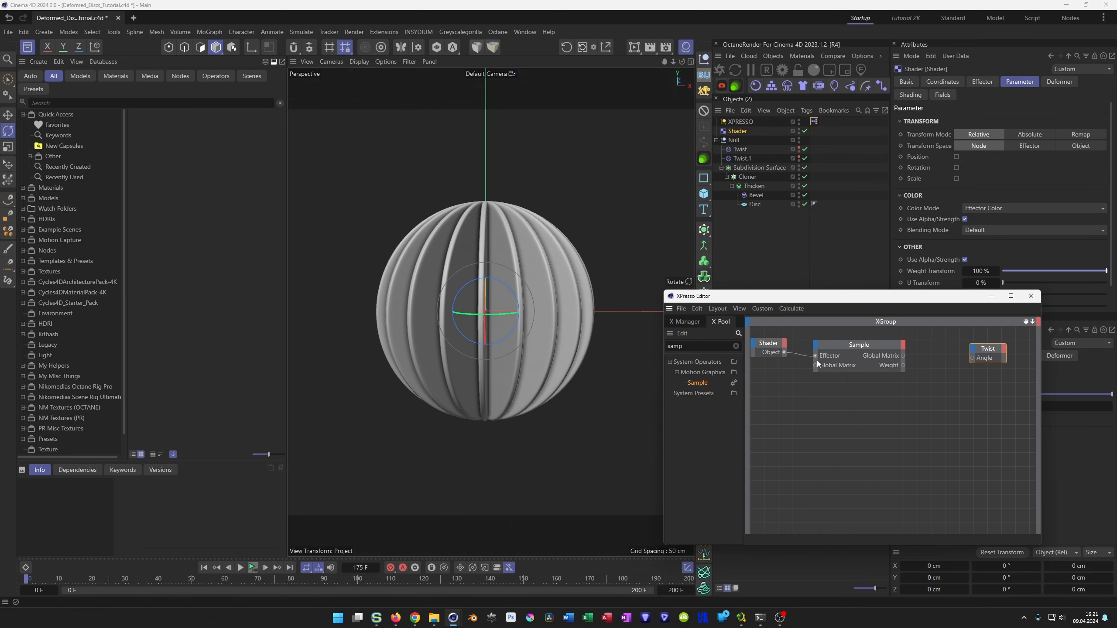
pyautogui.moveTo(1006, 371); pyautogui.dragTo(971, 372)
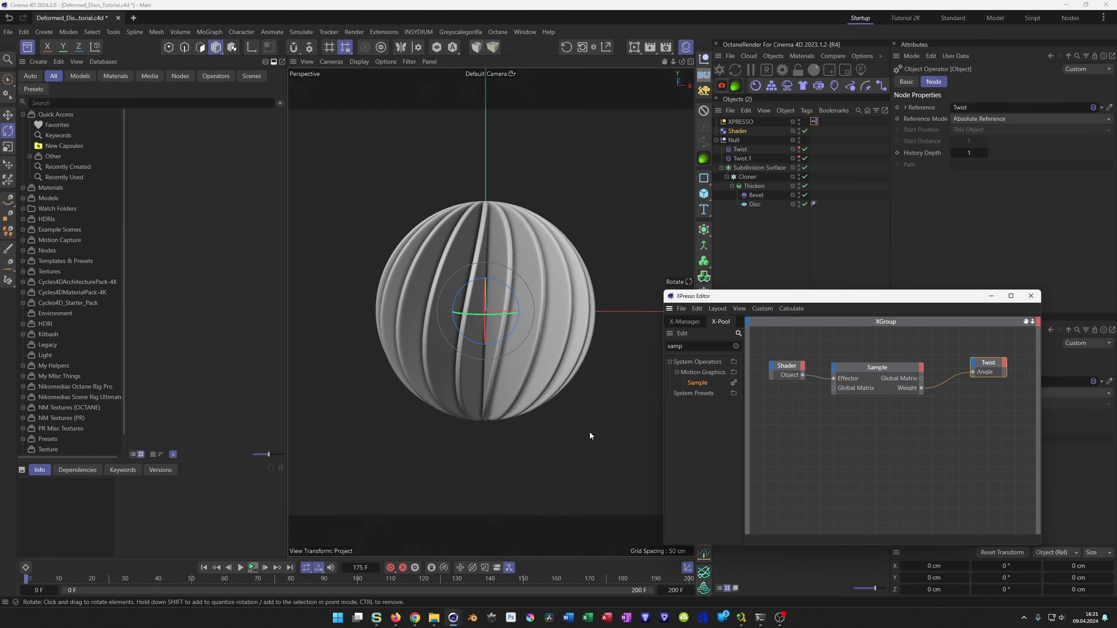
# Open the Shader effector's noise settings and play the animation to check the noise-driven twist.
pyautogui.click(741, 132)
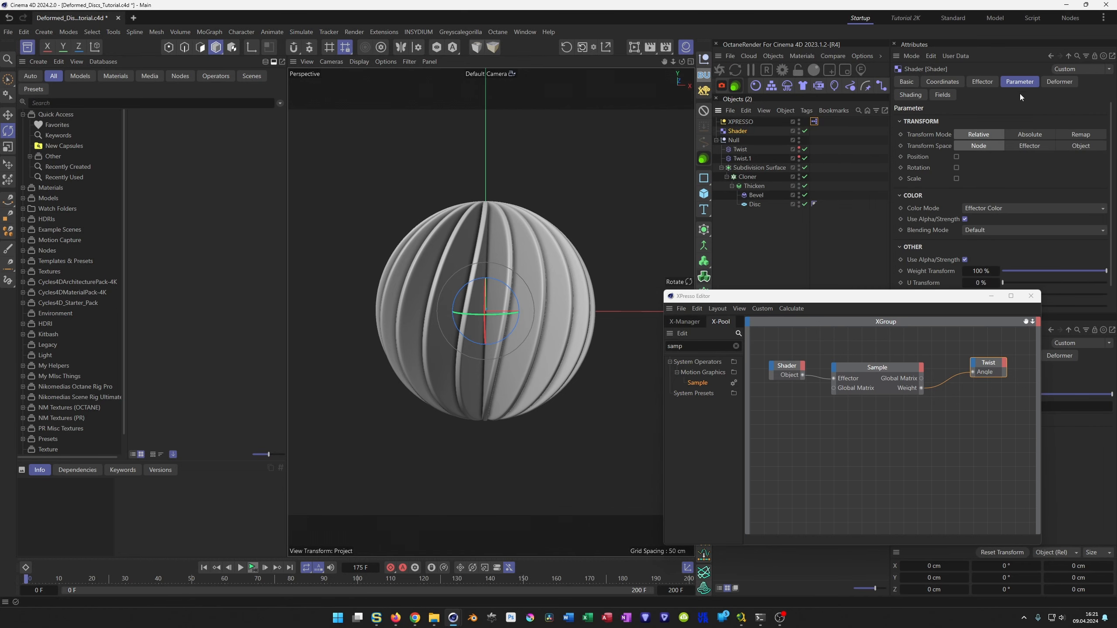
pyautogui.click(909, 94)
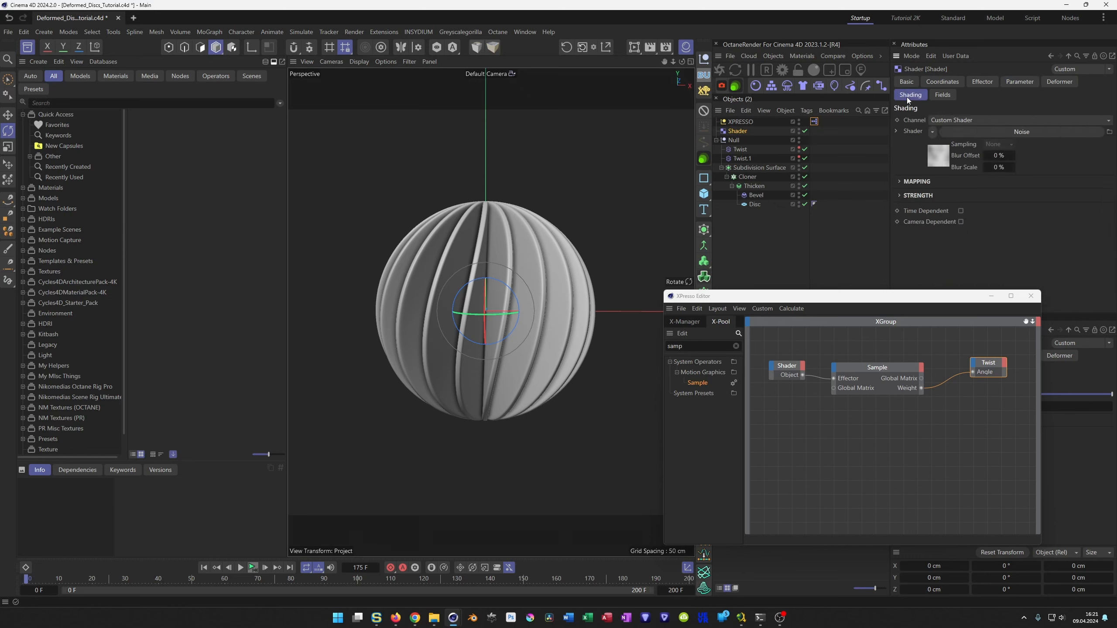
pyautogui.click(942, 162)
pyautogui.moveTo(915, 302); pyautogui.dragTo(825, 325)
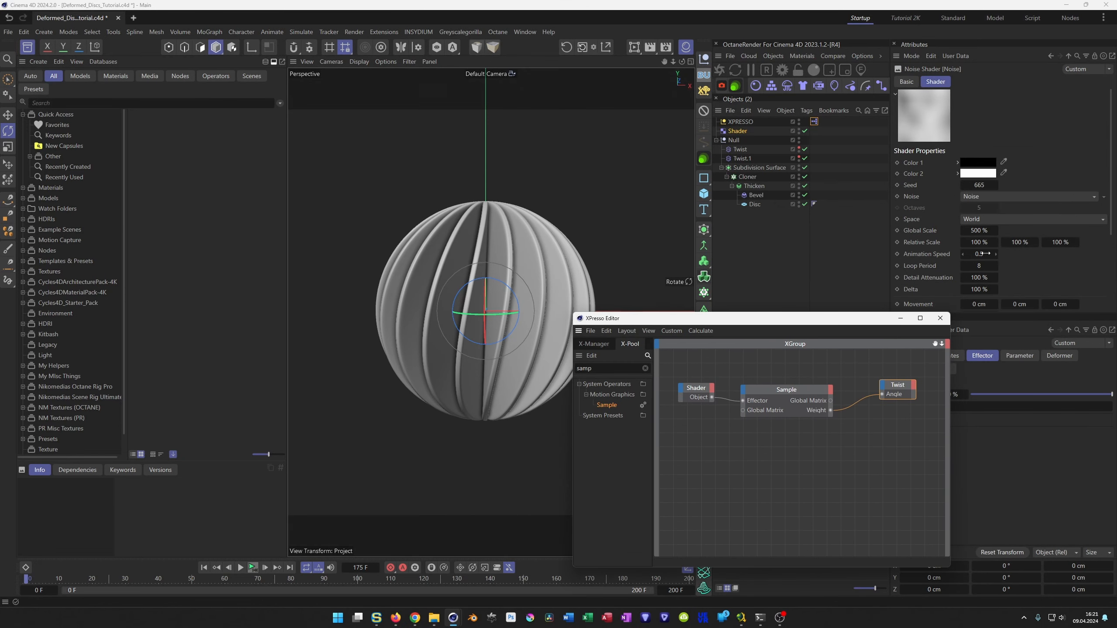
pyautogui.moveTo(829, 318); pyautogui.dragTo(894, 255)
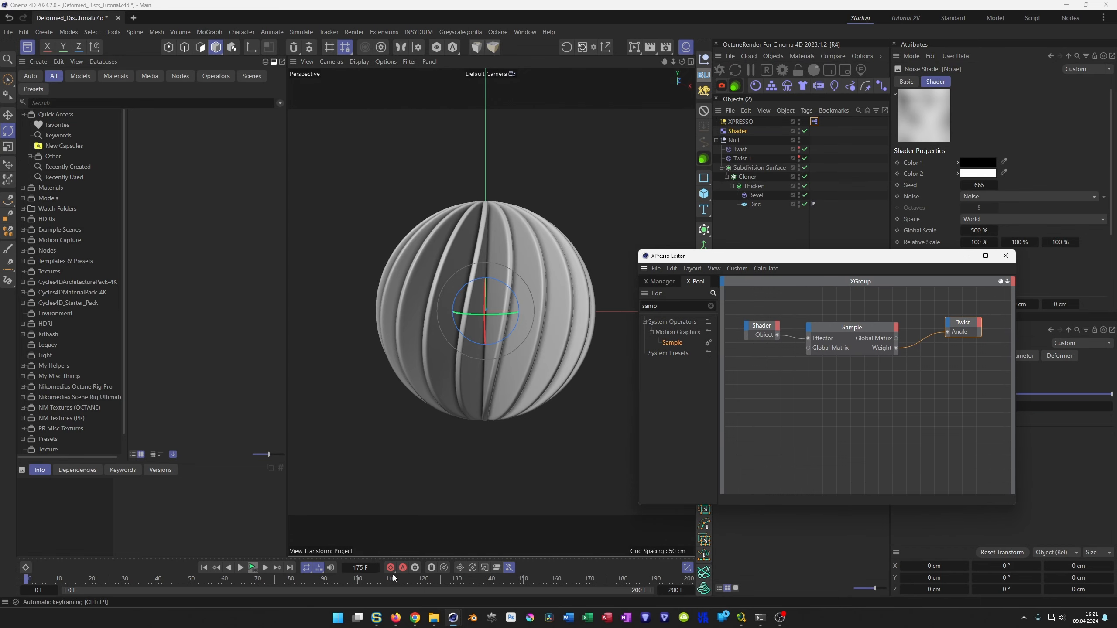
pyautogui.click(258, 571)
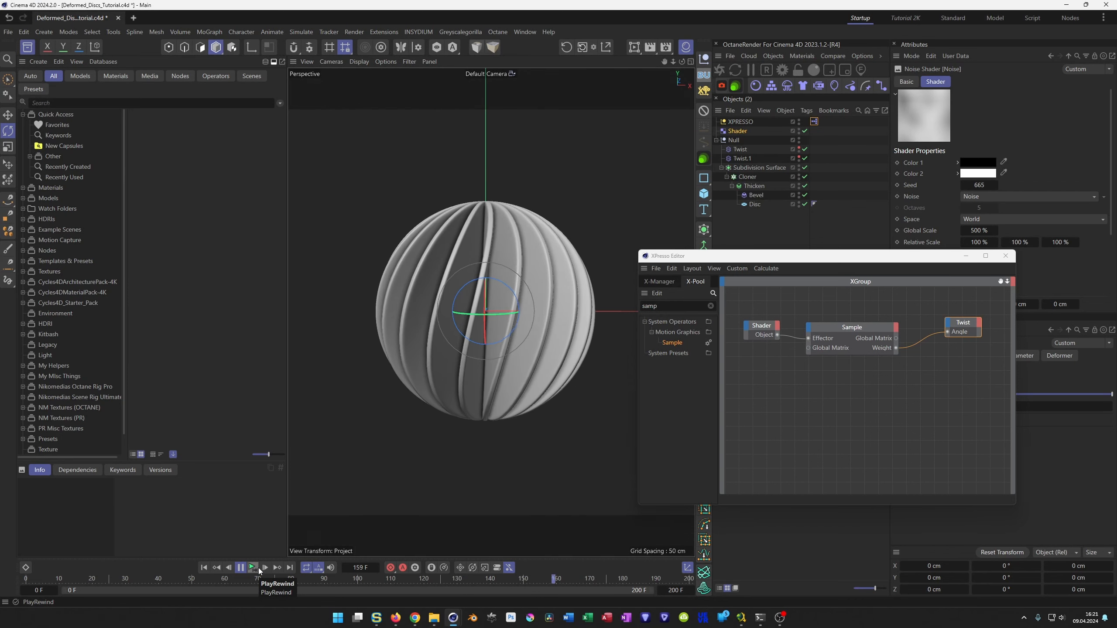
pyautogui.click(253, 568)
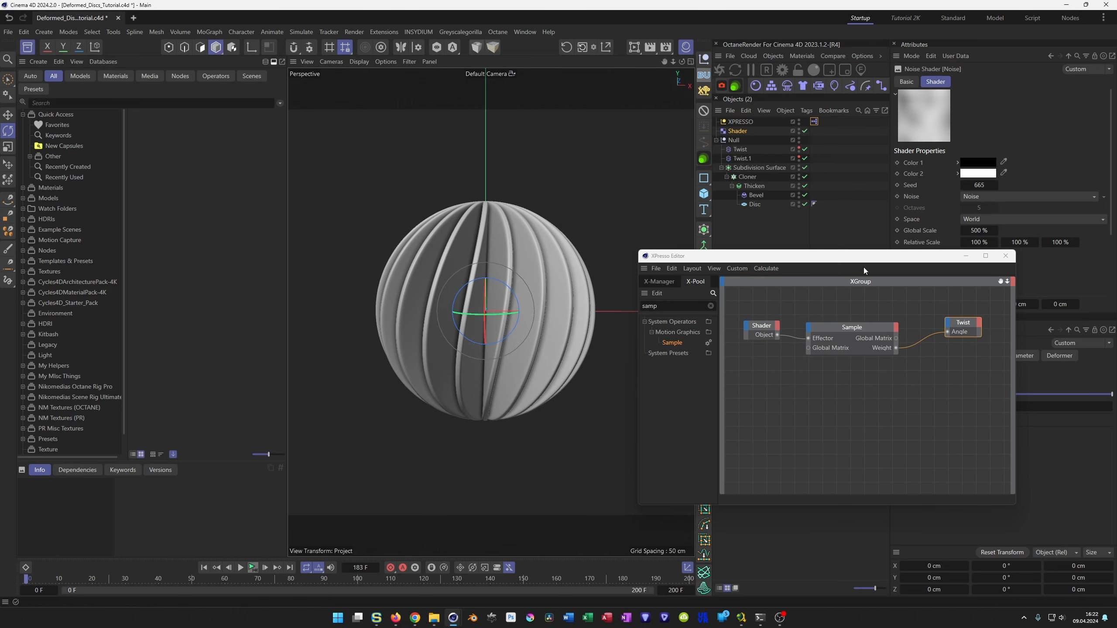
# Set the effector noise's animation speed and loop period both to 0.
pyautogui.moveTo(864, 261); pyautogui.dragTo(865, 302)
pyautogui.doubleClick(989, 254)
pyautogui.write('0')
pyautogui.press('Tab')
pyautogui.write('0')
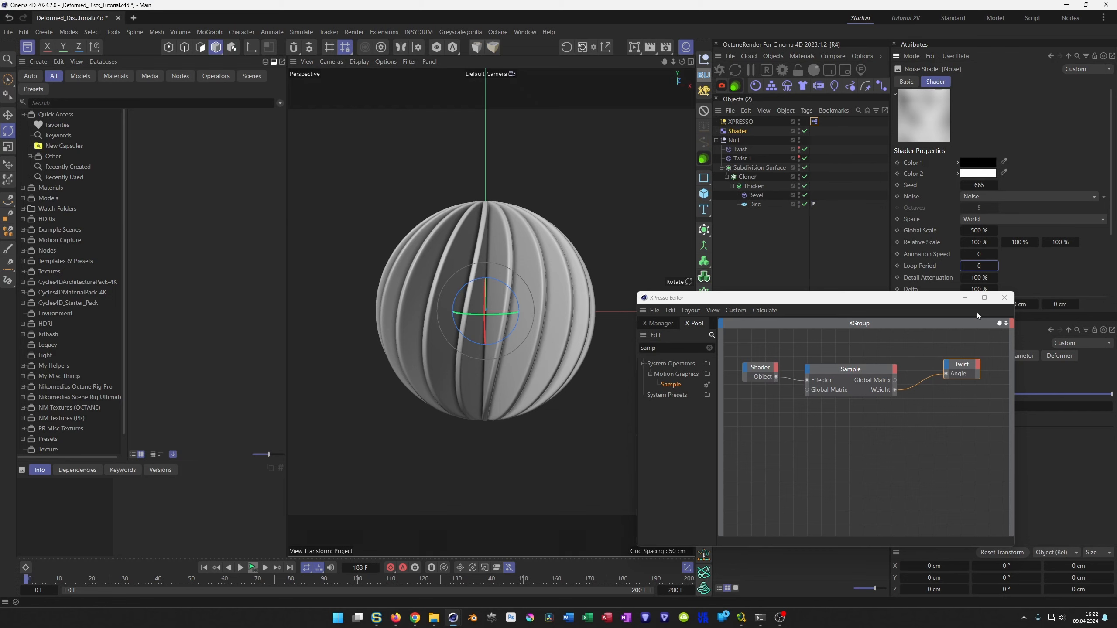
pyautogui.moveTo(945, 298); pyautogui.dragTo(954, 294)
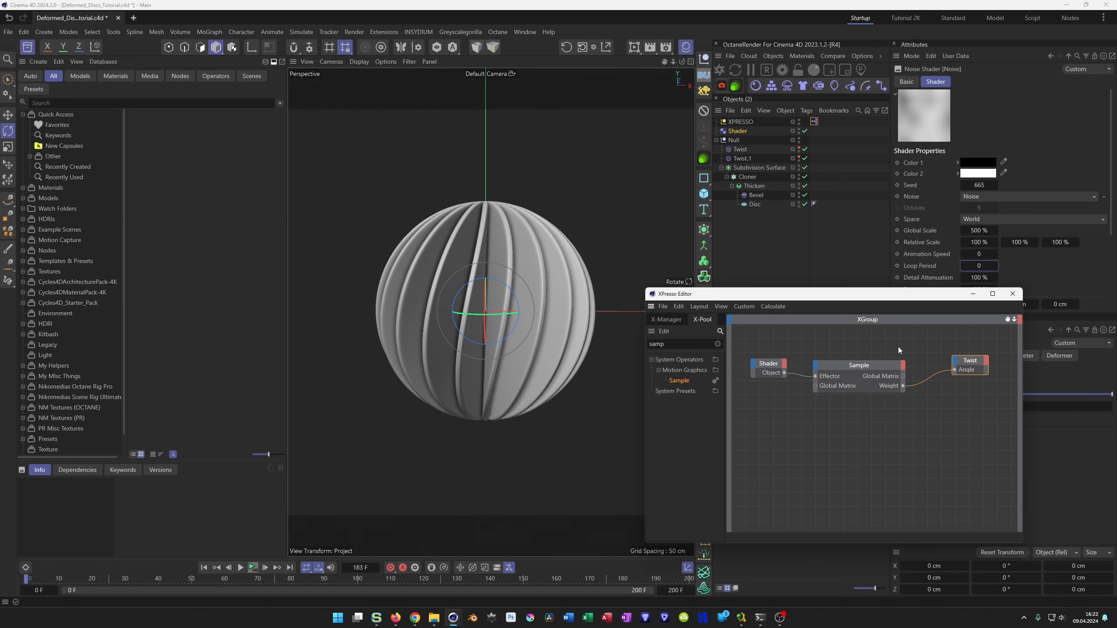
# Move the XPresso Editor clear of the attributes and space out the Shader, Sample and Twist nodes, leaving a gap before Twist.
pyautogui.moveTo(903, 367); pyautogui.dragTo(891, 365)
pyautogui.moveTo(974, 367); pyautogui.dragTo(990, 373)
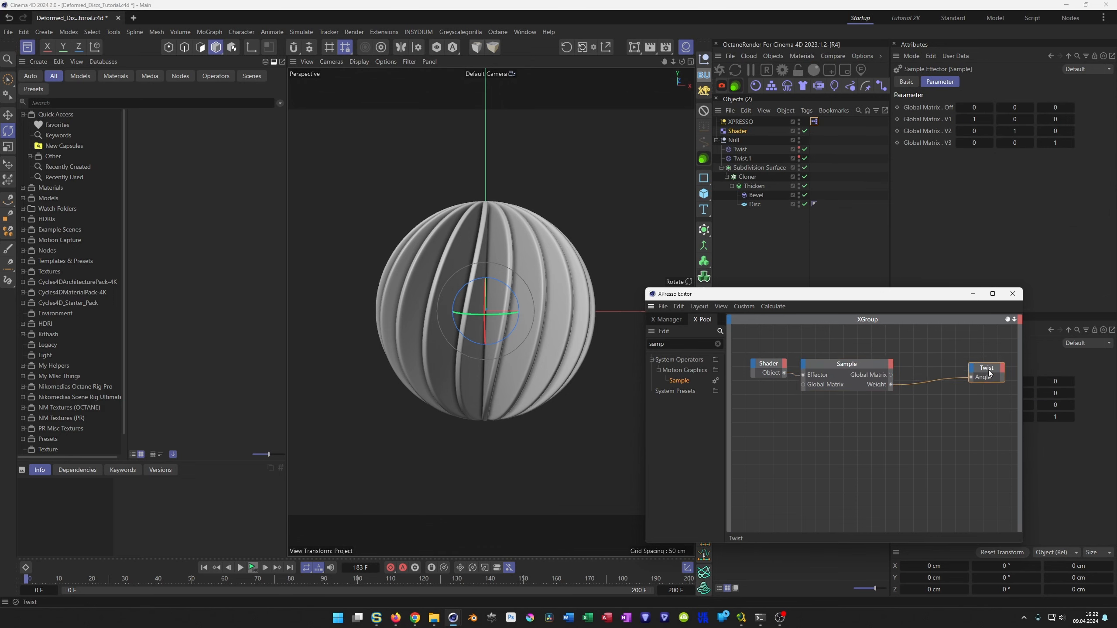
pyautogui.click(740, 122)
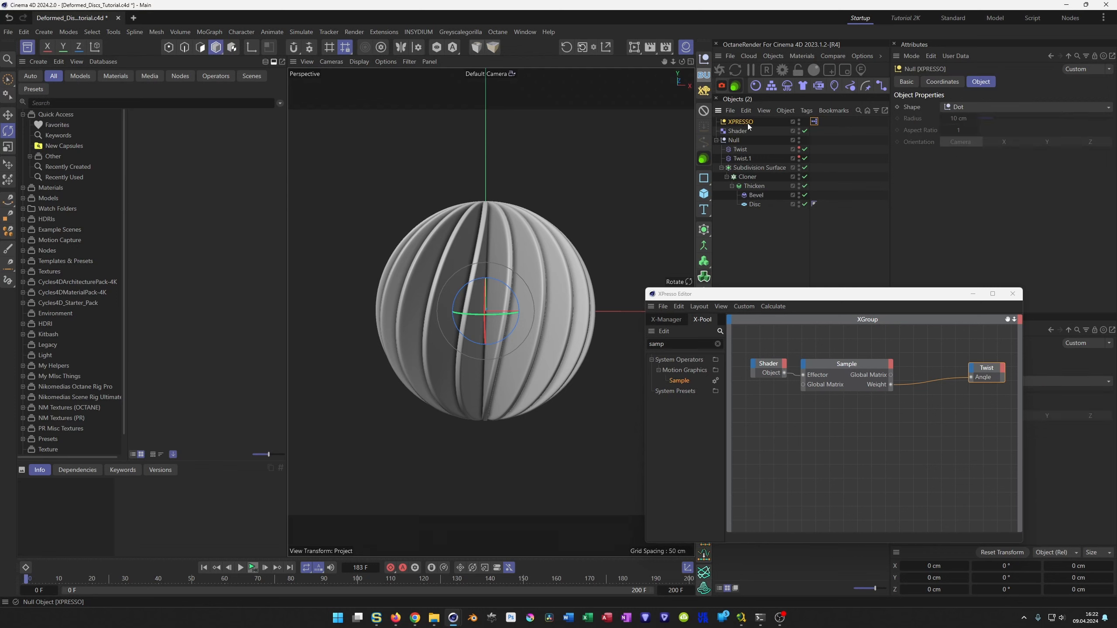
pyautogui.click(748, 129)
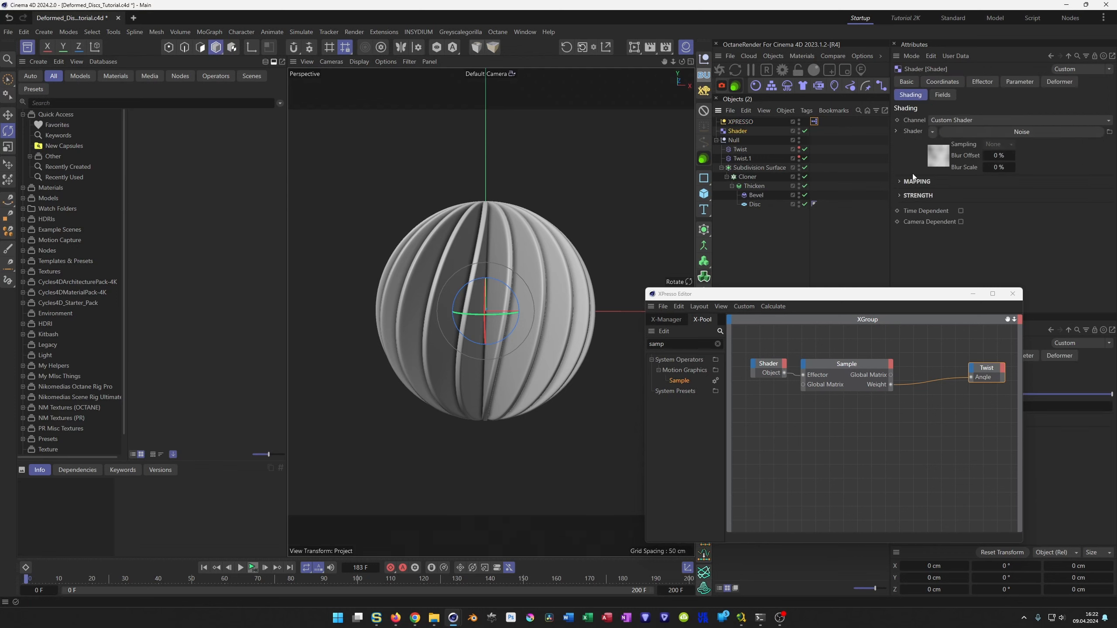
pyautogui.click(984, 81)
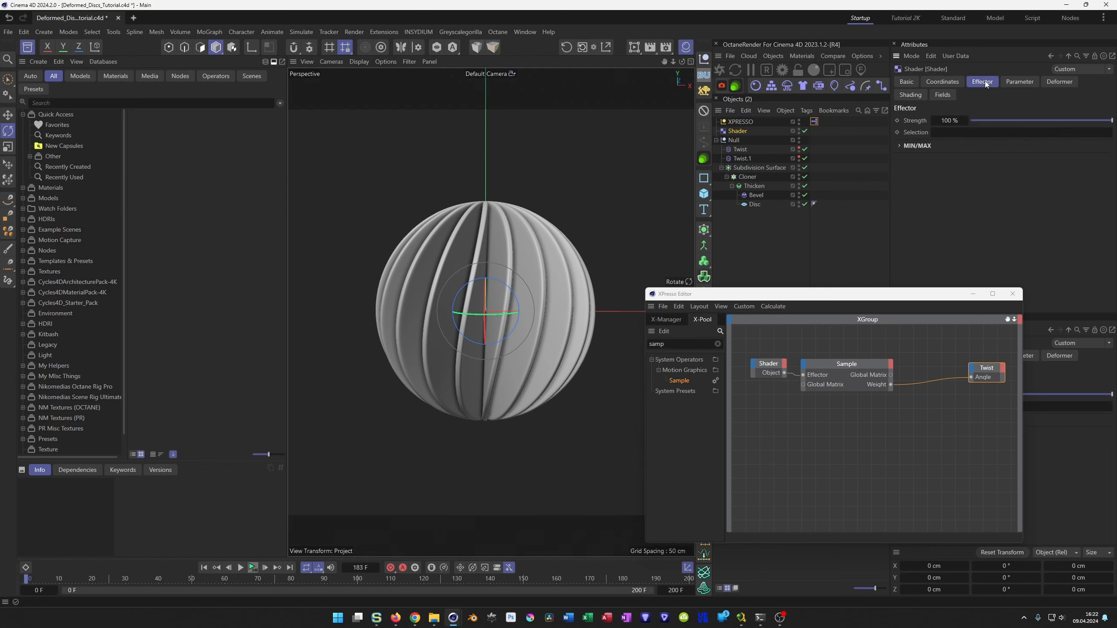
pyautogui.click(1007, 83)
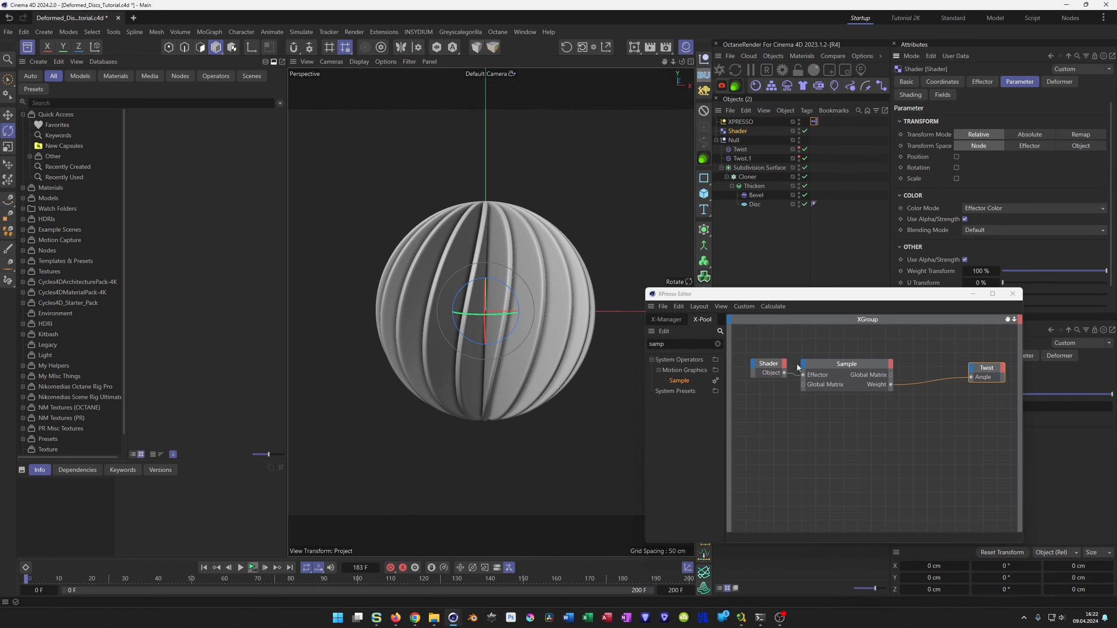
pyautogui.moveTo(813, 295); pyautogui.dragTo(535, 348)
pyautogui.moveTo(494, 422); pyautogui.dragTo(482, 422)
pyautogui.moveTo(561, 427); pyautogui.dragTo(553, 426)
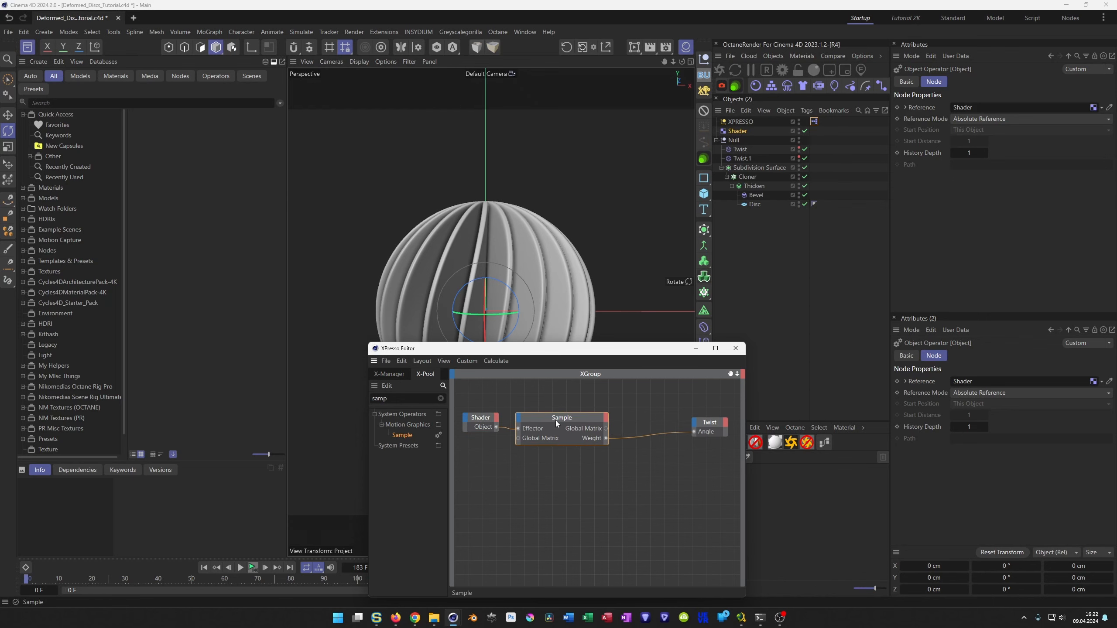
pyautogui.moveTo(703, 422); pyautogui.dragTo(708, 423)
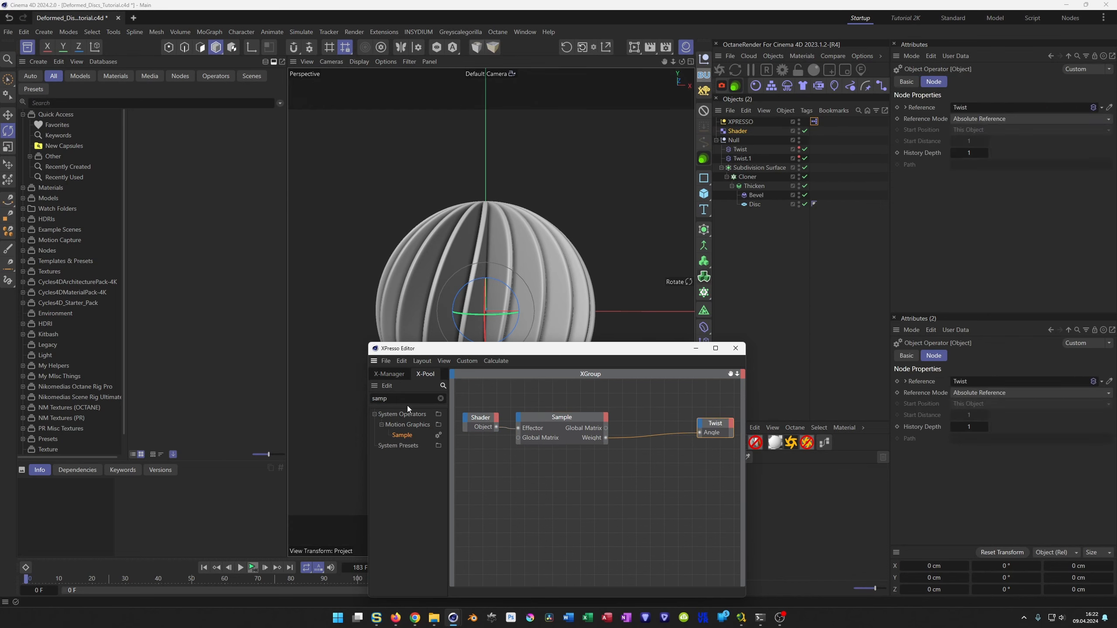
# Add a Range Mapper node and wire it between the Sample node's Weight output and the Twist node's Angle input.
pyautogui.moveTo(409, 399); pyautogui.dragTo(350, 405)
pyautogui.write('ran')
pyautogui.moveTo(421, 466); pyautogui.dragTo(653, 490)
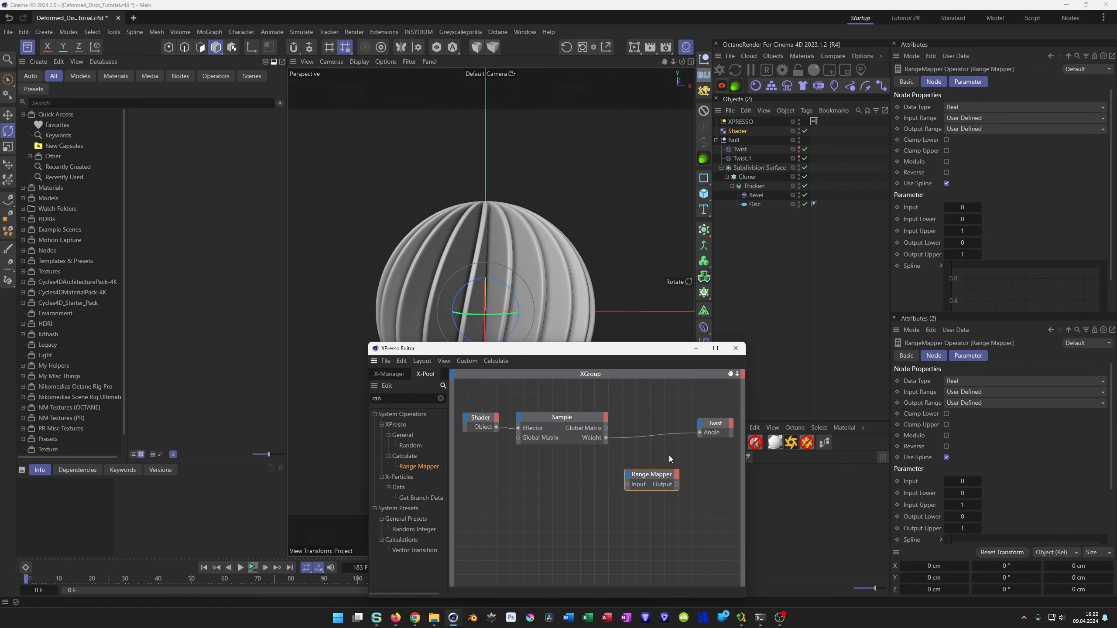
pyautogui.moveTo(698, 432); pyautogui.dragTo(631, 483)
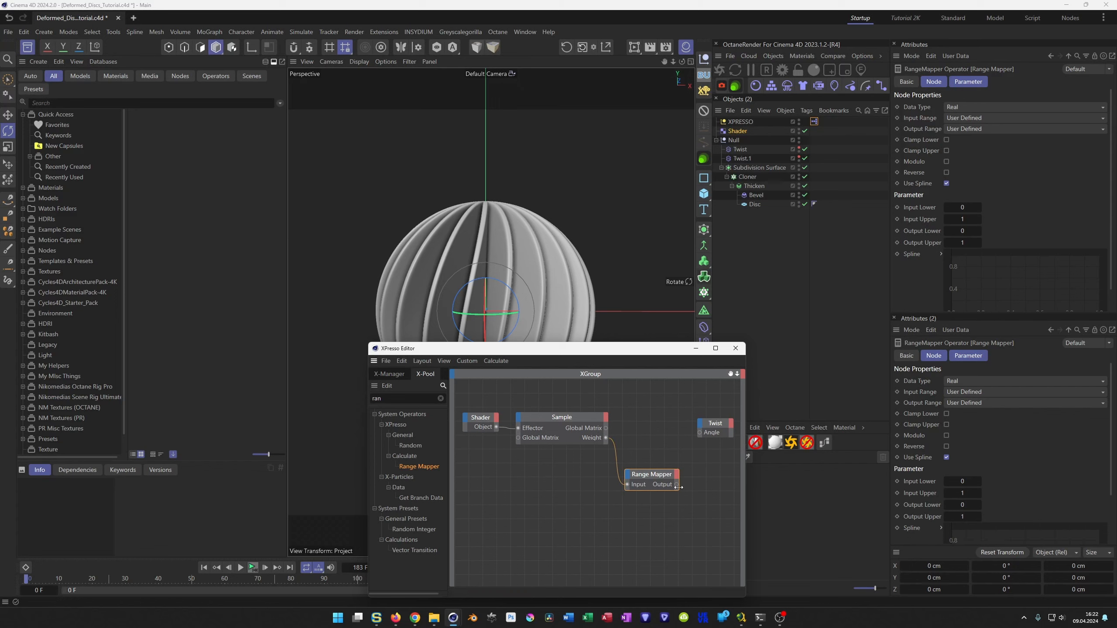
pyautogui.moveTo(693, 440); pyautogui.dragTo(700, 432)
pyautogui.moveTo(658, 476); pyautogui.dragTo(660, 445)
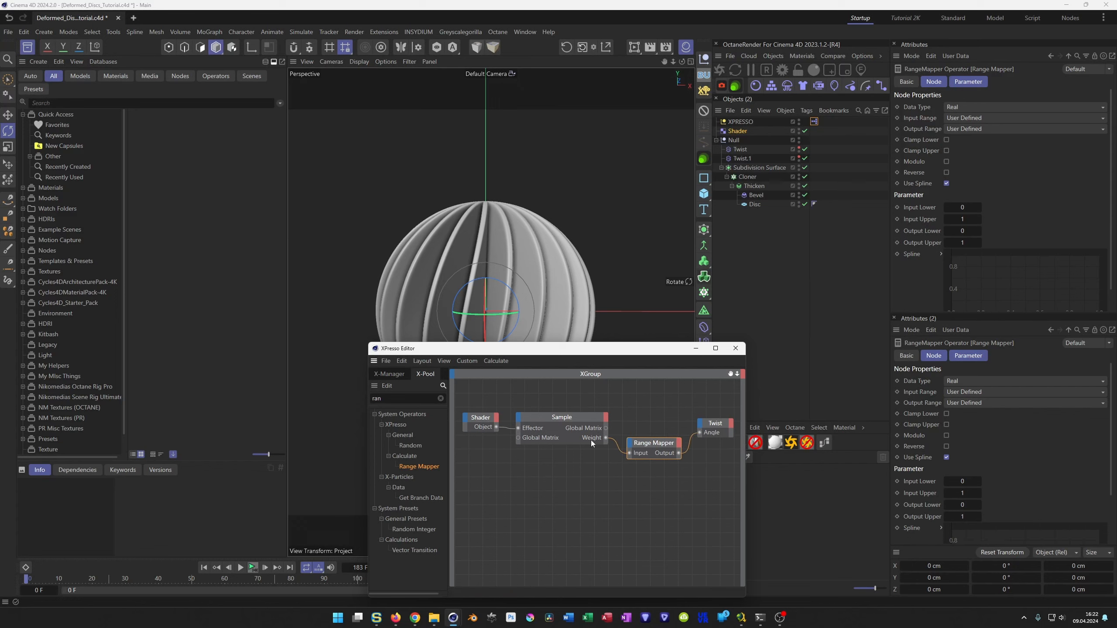
# Set the Range Mapper's input range to Percent and its output range to Degree.
pyautogui.click(738, 132)
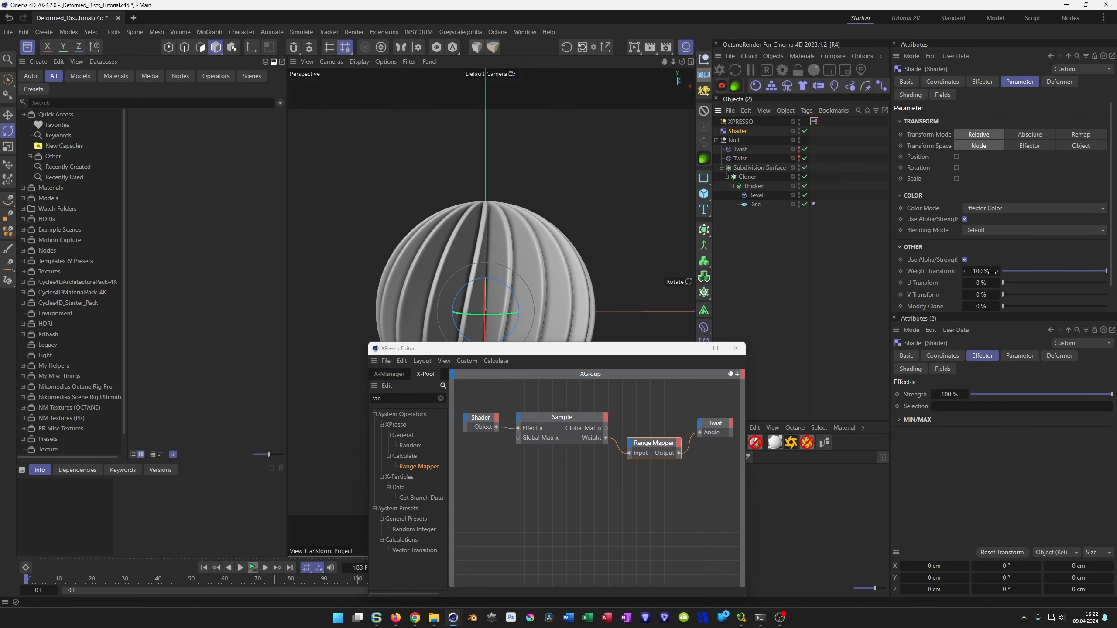
pyautogui.click(647, 447)
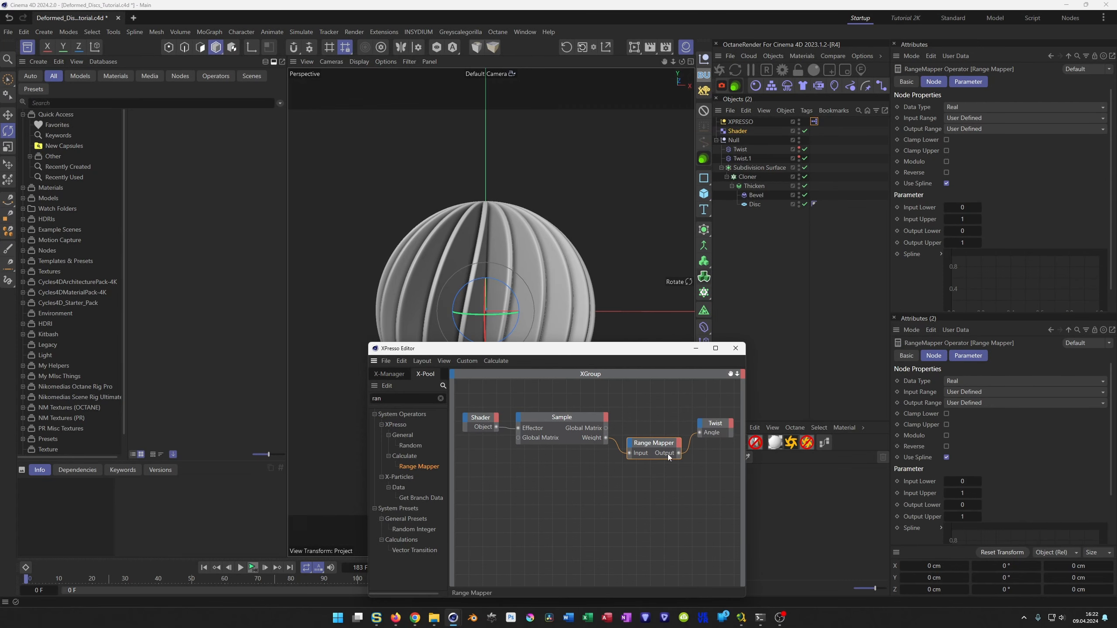
pyautogui.click(966, 391)
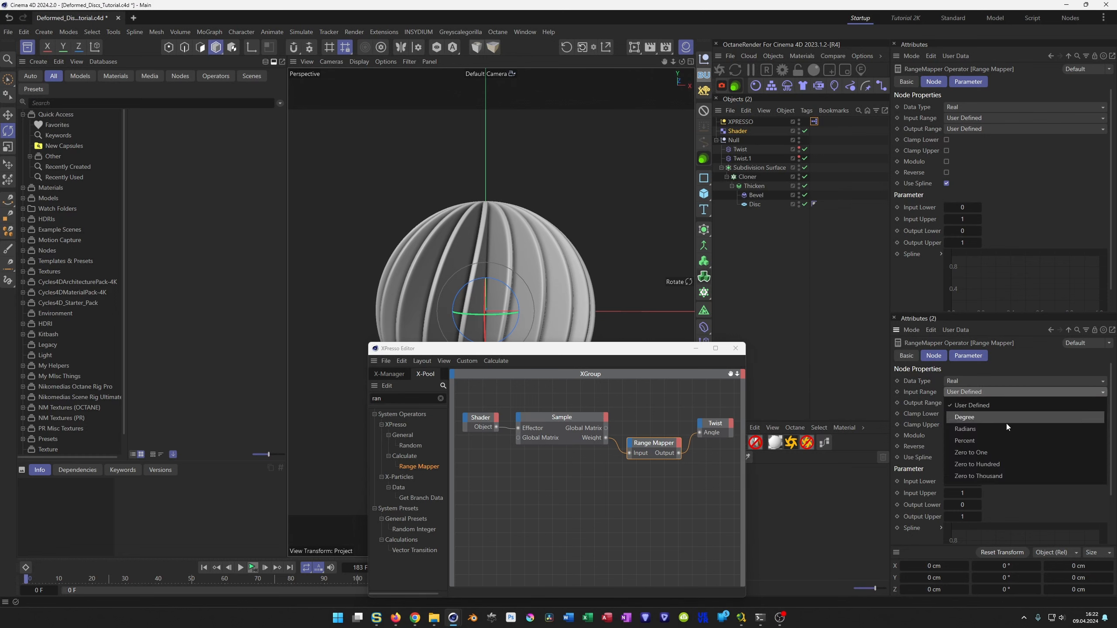
pyautogui.click(1000, 444)
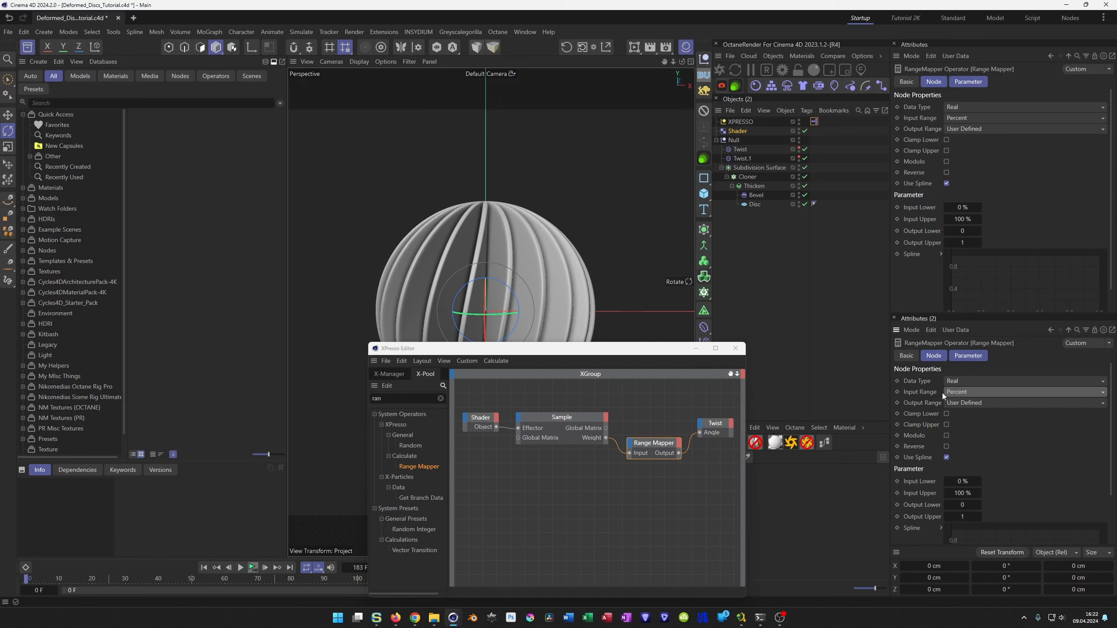
pyautogui.click(967, 403)
pyautogui.click(989, 428)
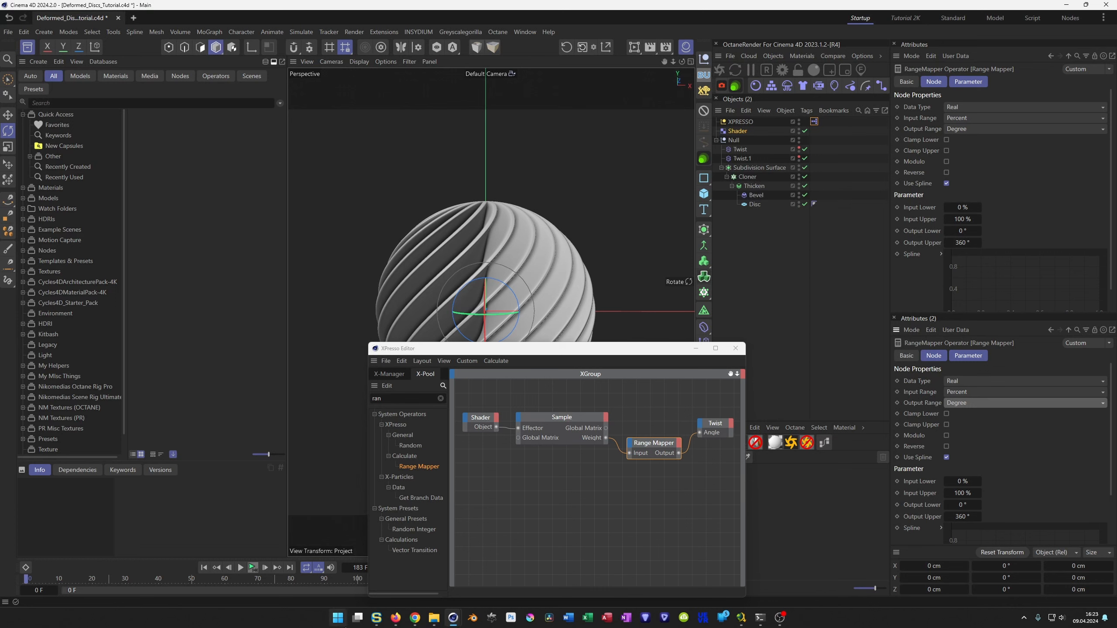
# Set the Range Mapper's Output Lower value to -360°.
pyautogui.moveTo(395, 618)
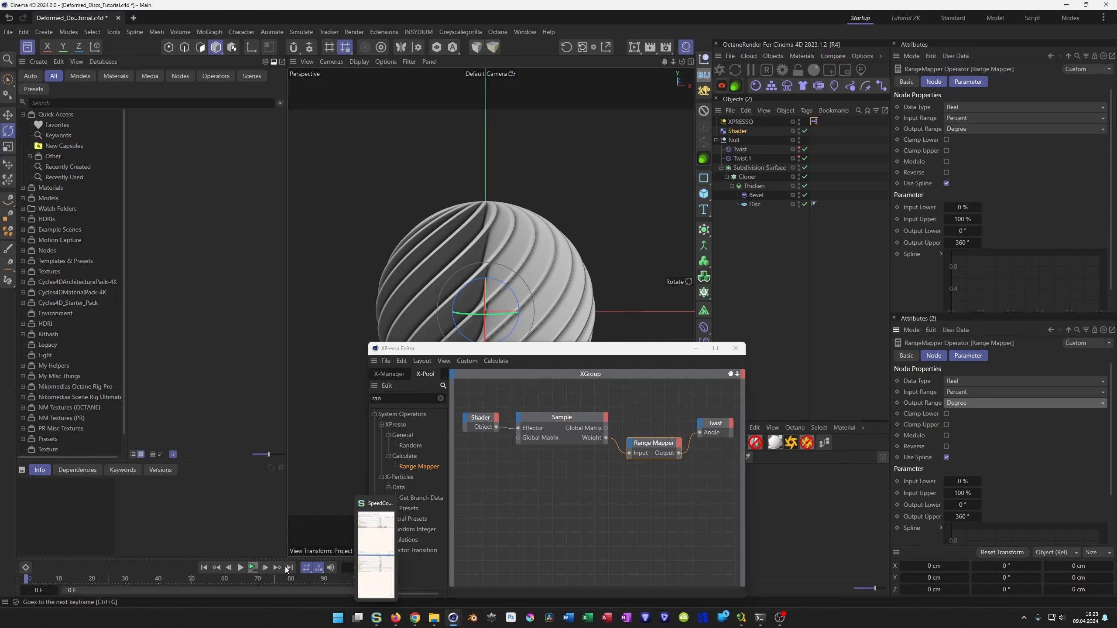
pyautogui.click(257, 570)
pyautogui.click(257, 570)
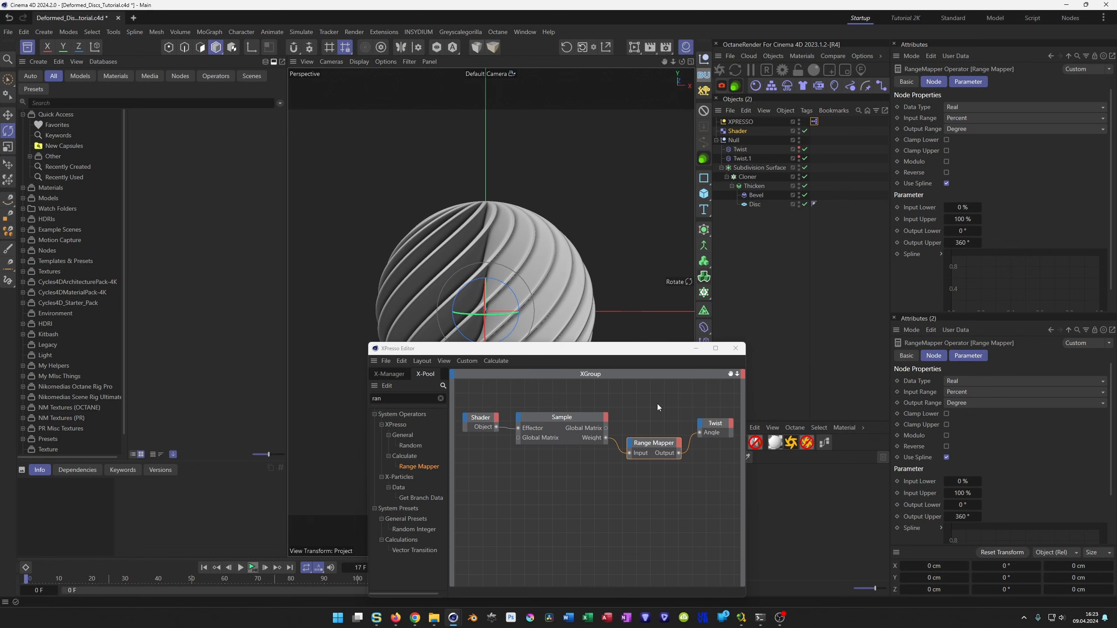
pyautogui.click(657, 445)
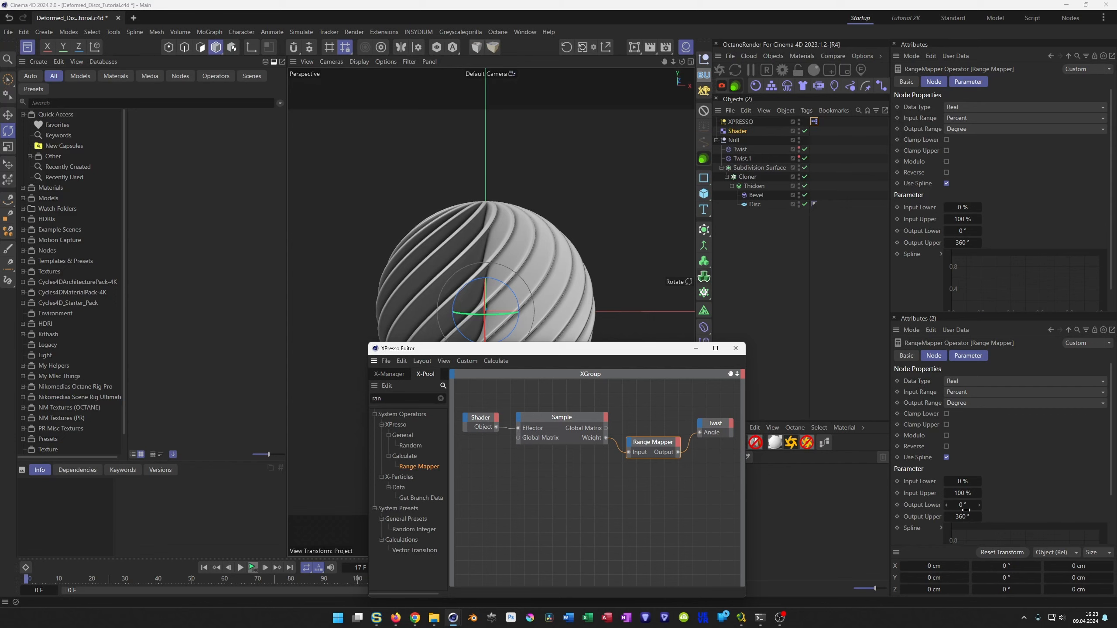
pyautogui.click(964, 505)
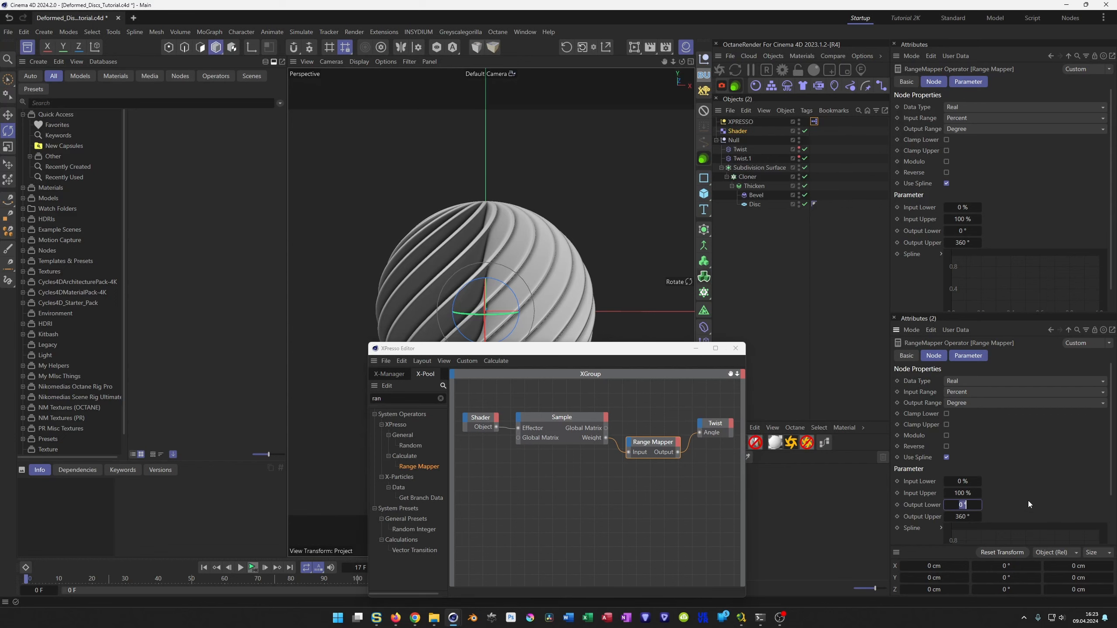
pyautogui.write('-360')
pyautogui.press('Return')
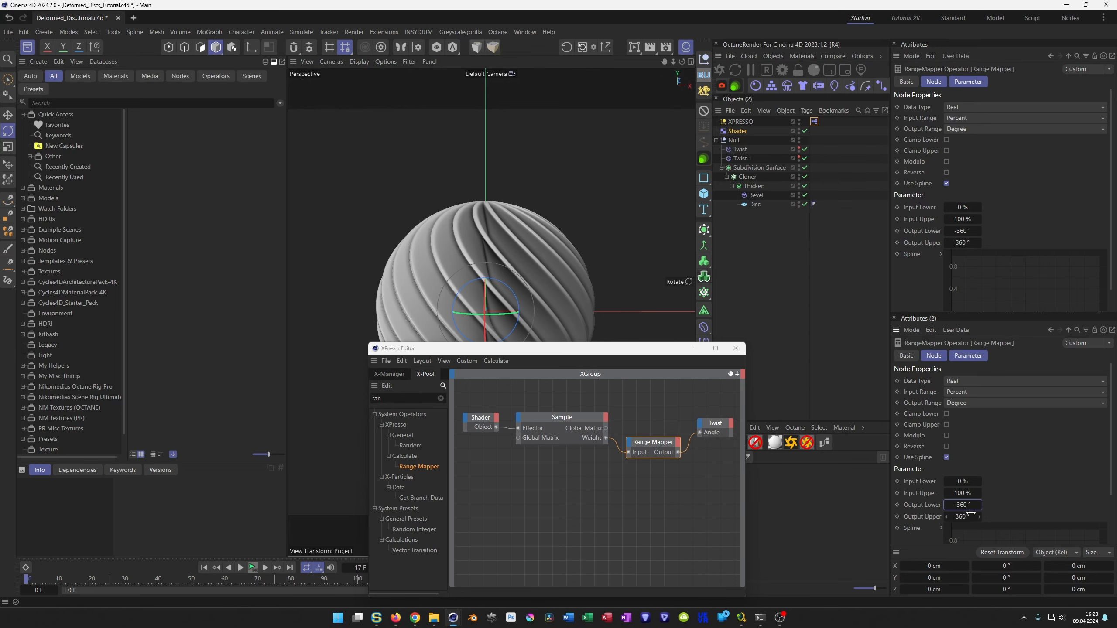
# Set the Shader effector noise's animation speed to 0.5 and its loop period to 8.
pyautogui.click(739, 132)
pyautogui.click(740, 150)
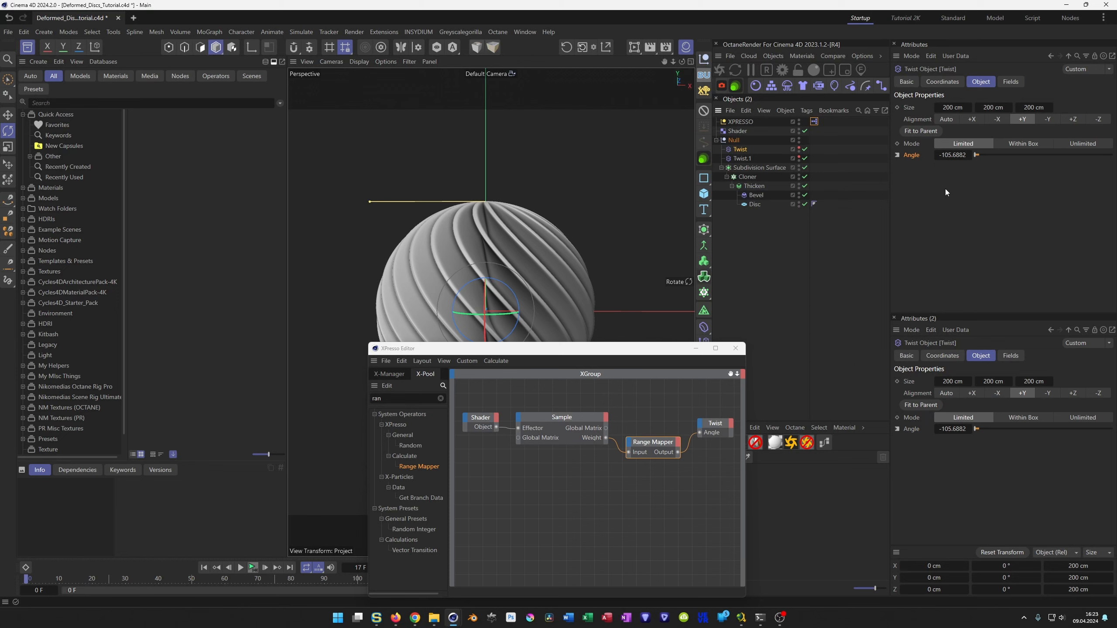
pyautogui.click(742, 132)
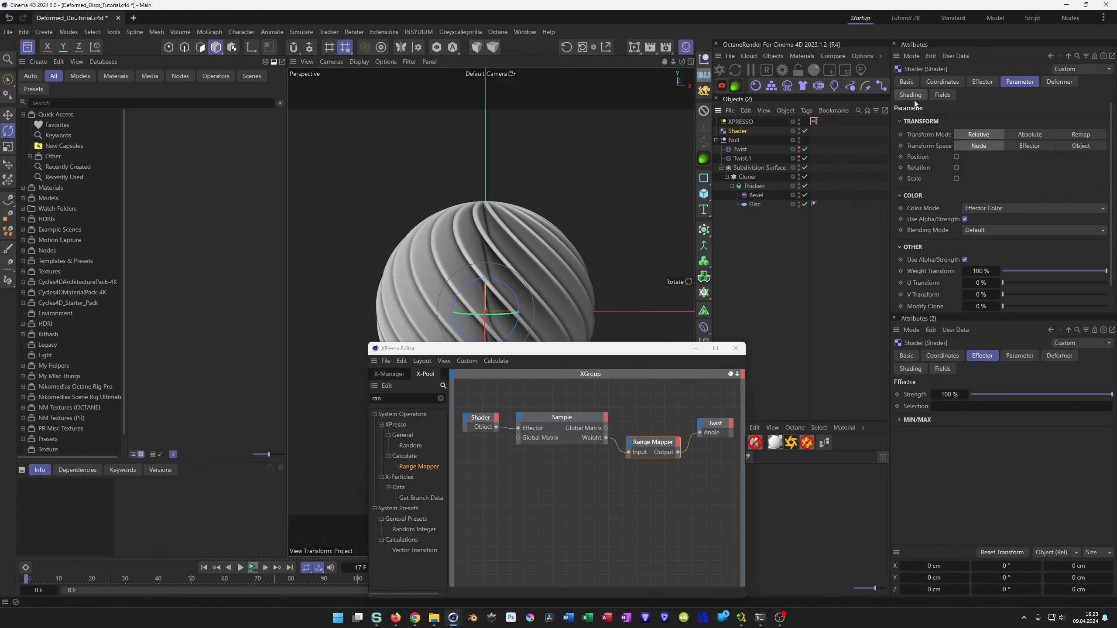
pyautogui.click(910, 95)
pyautogui.click(939, 155)
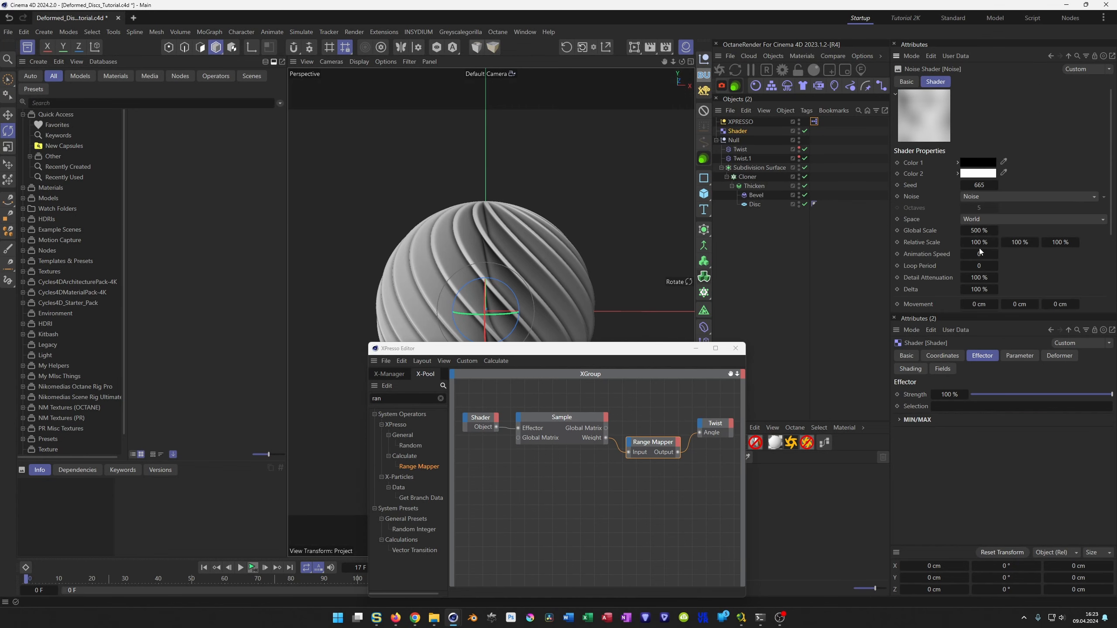
pyautogui.write('0.5')
pyautogui.press('Tab')
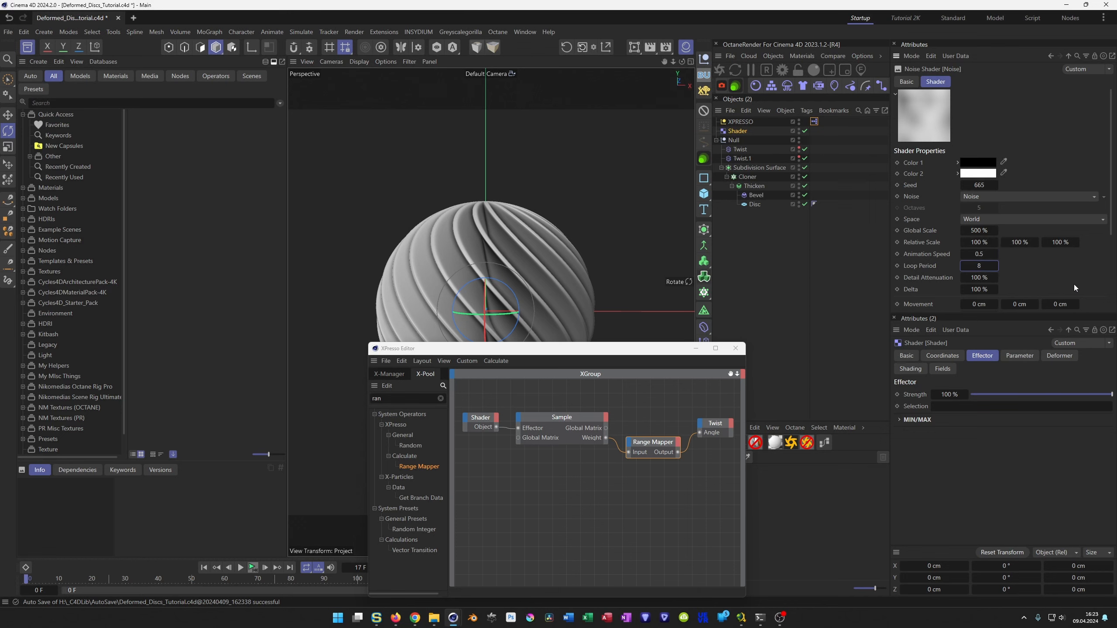
# Play the animation to preview the twist and set the effector noise's global scale to 1000 %.
pyautogui.moveTo(726, 348); pyautogui.dragTo(767, 329)
pyautogui.click(240, 567)
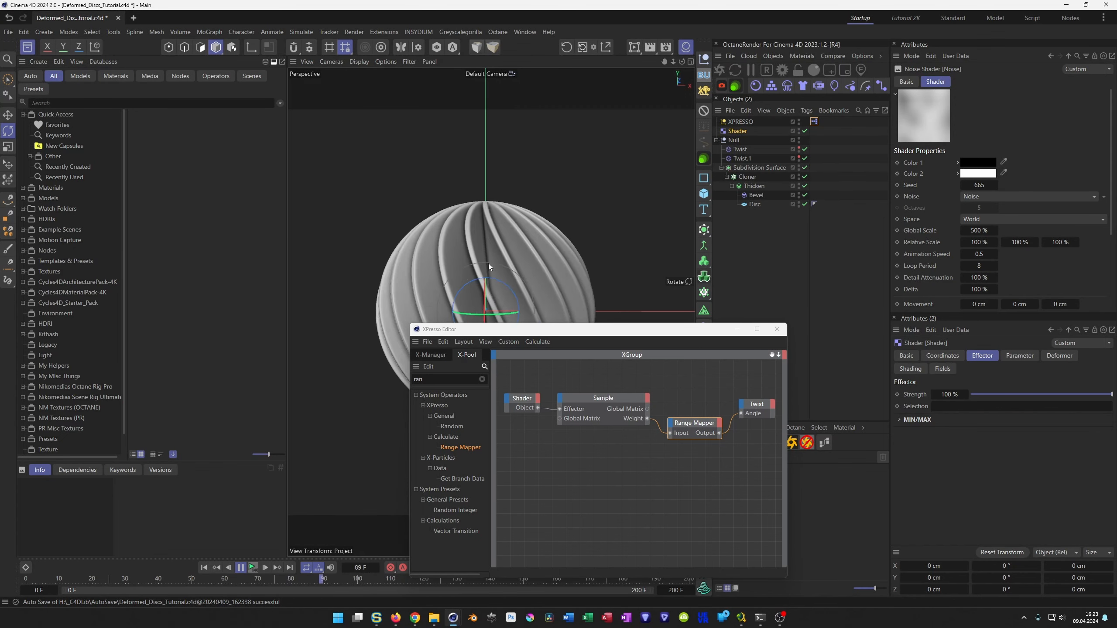
pyautogui.click(695, 424)
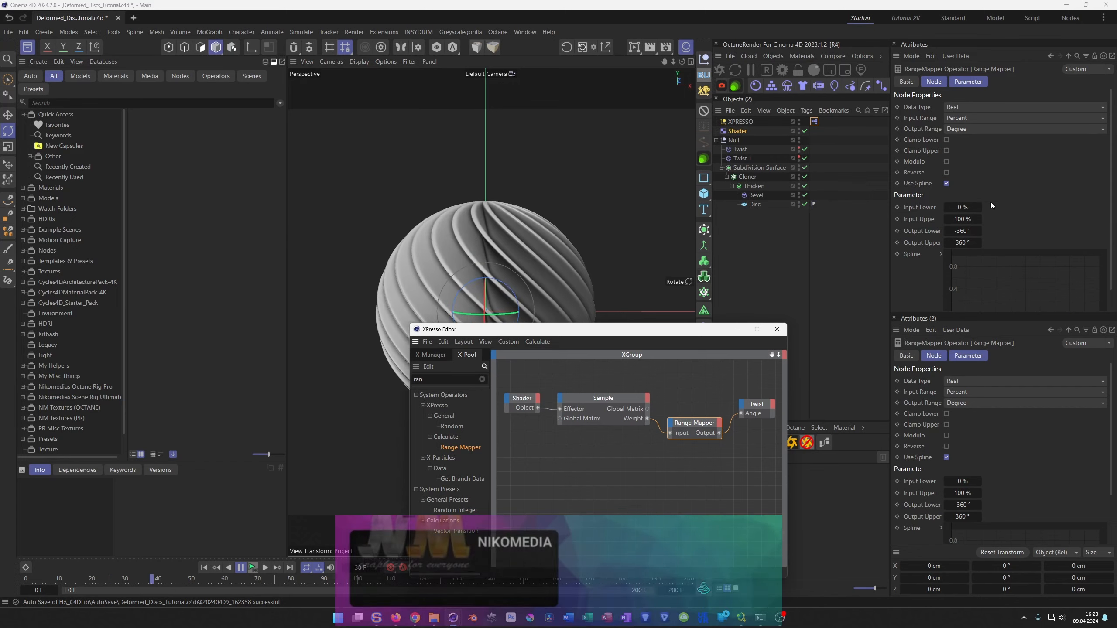
pyautogui.click(733, 131)
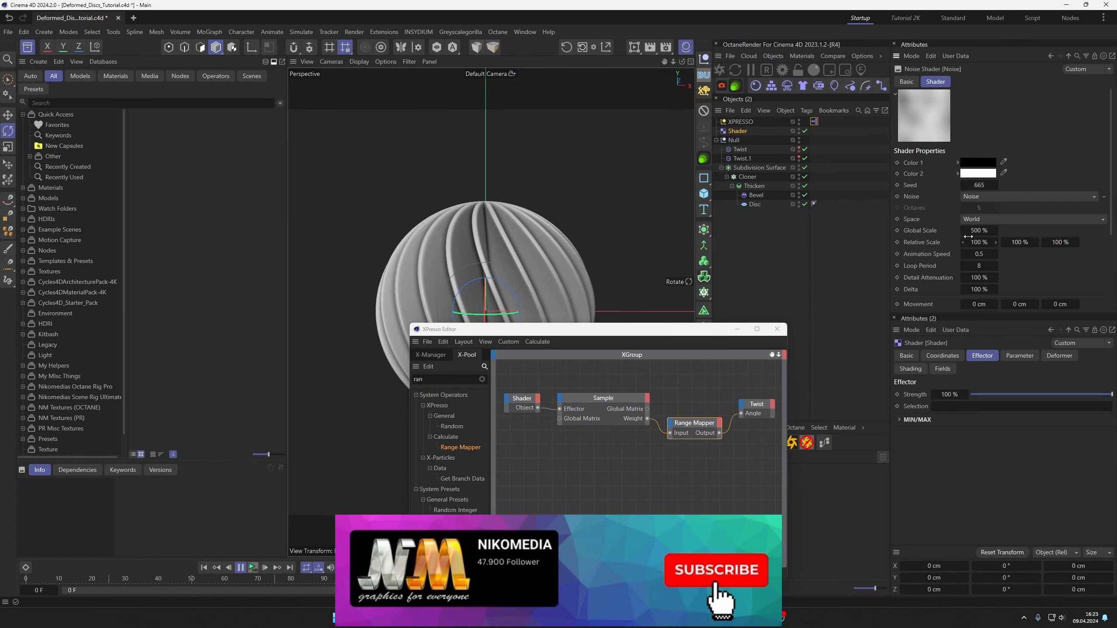
pyautogui.doubleClick(977, 230)
pyautogui.write('1000')
pyautogui.press('Return')
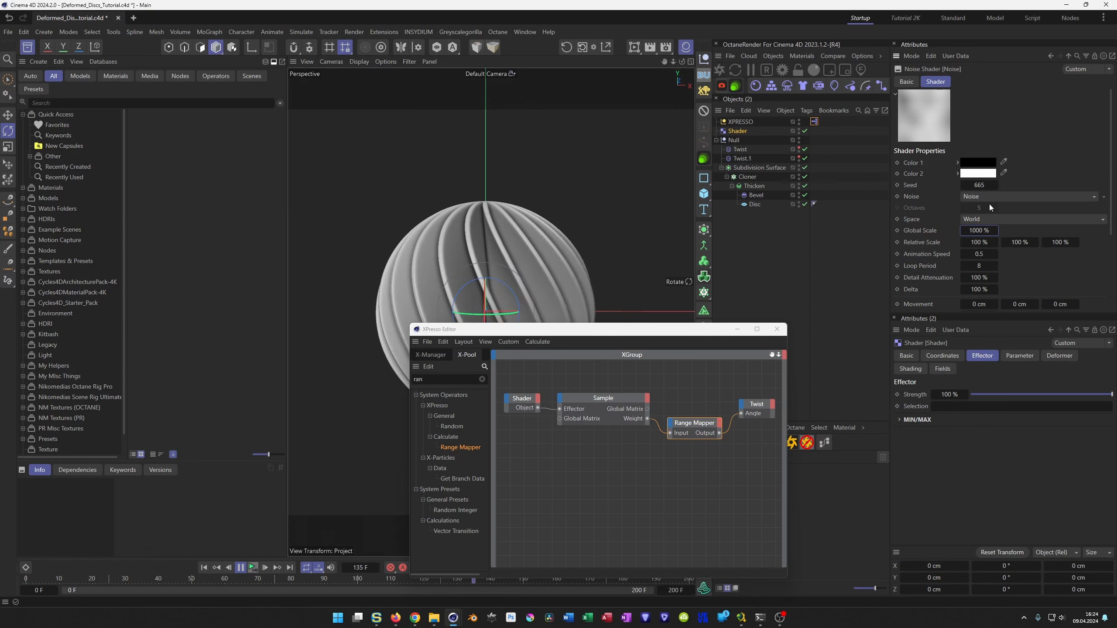
# Set the effector noise's seed to 666 and its animation speed to 0.2.
pyautogui.click(995, 185)
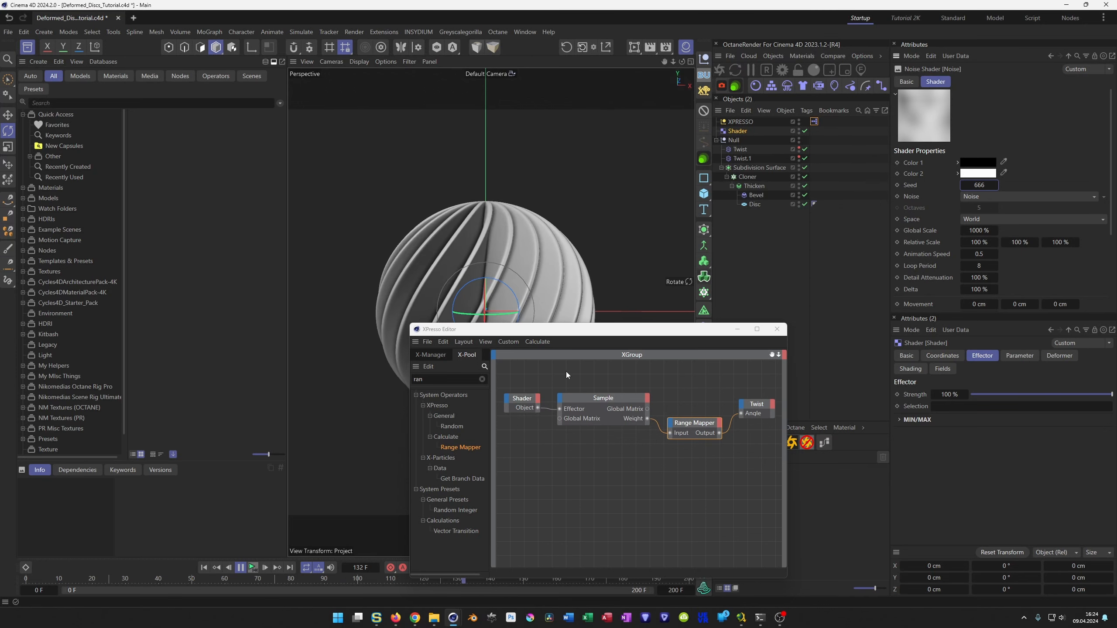
pyautogui.click(979, 255)
pyautogui.write('.2')
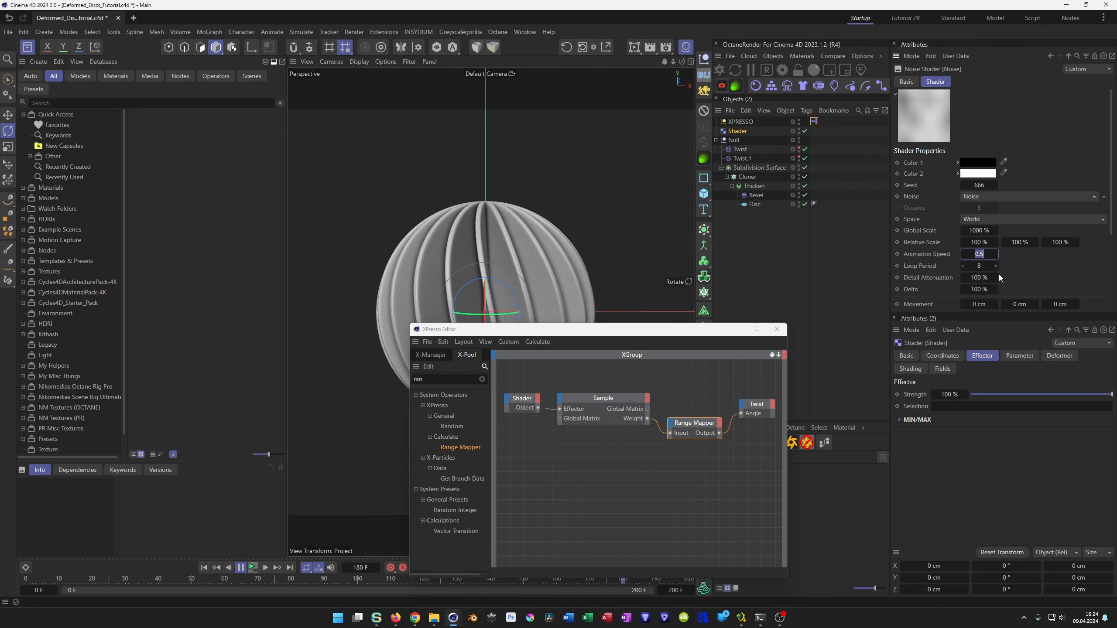
pyautogui.press('Return')
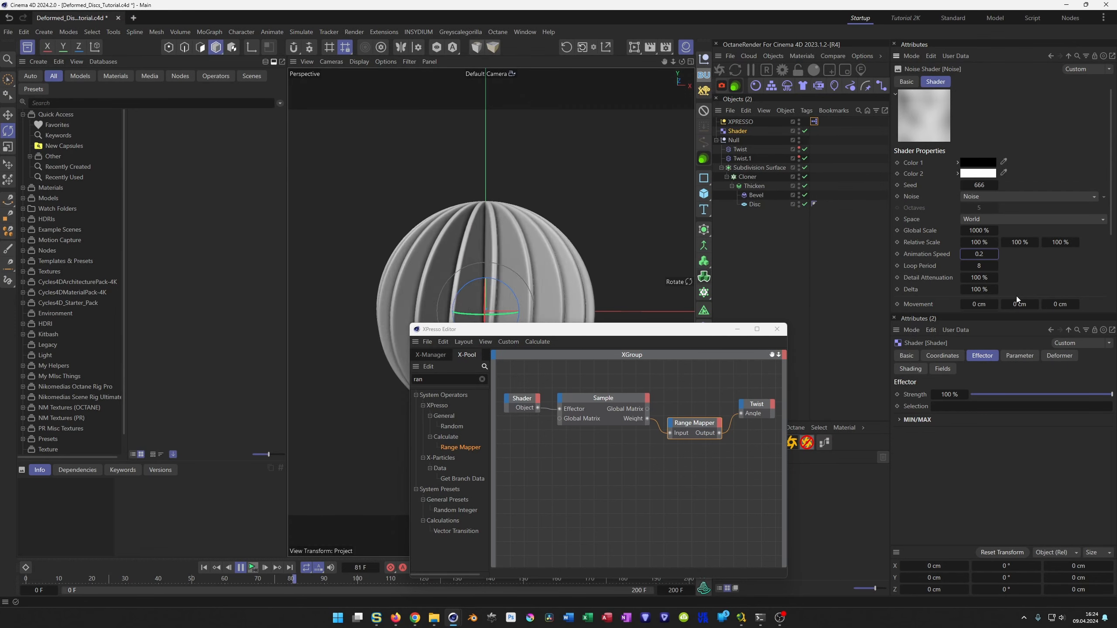
# Set the Range Mapper's output limits to -720° and 720°, and stop the playback.
pyautogui.click(685, 424)
pyautogui.click(960, 505)
pyautogui.write('-720')
pyautogui.press('Tab')
pyautogui.write('720')
pyautogui.press('Return')
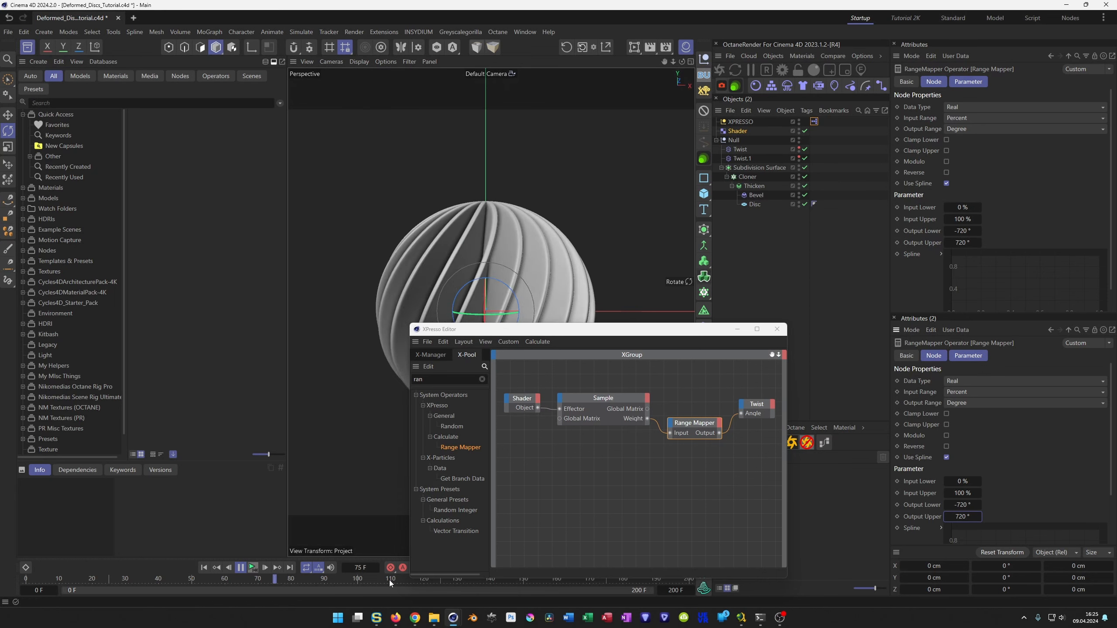
pyautogui.click(252, 568)
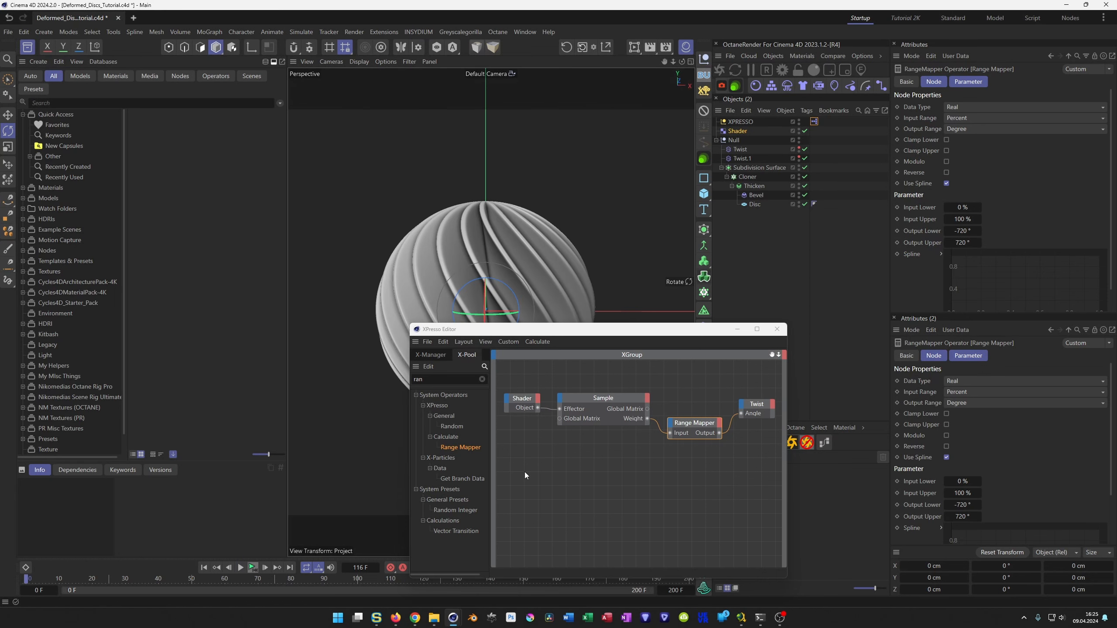
# Move the Range Mapper node up between Sample and Twist, and duplicate the Shader effector directly below the original.
pyautogui.moveTo(694, 423); pyautogui.dragTo(690, 390)
pyautogui.click(745, 131)
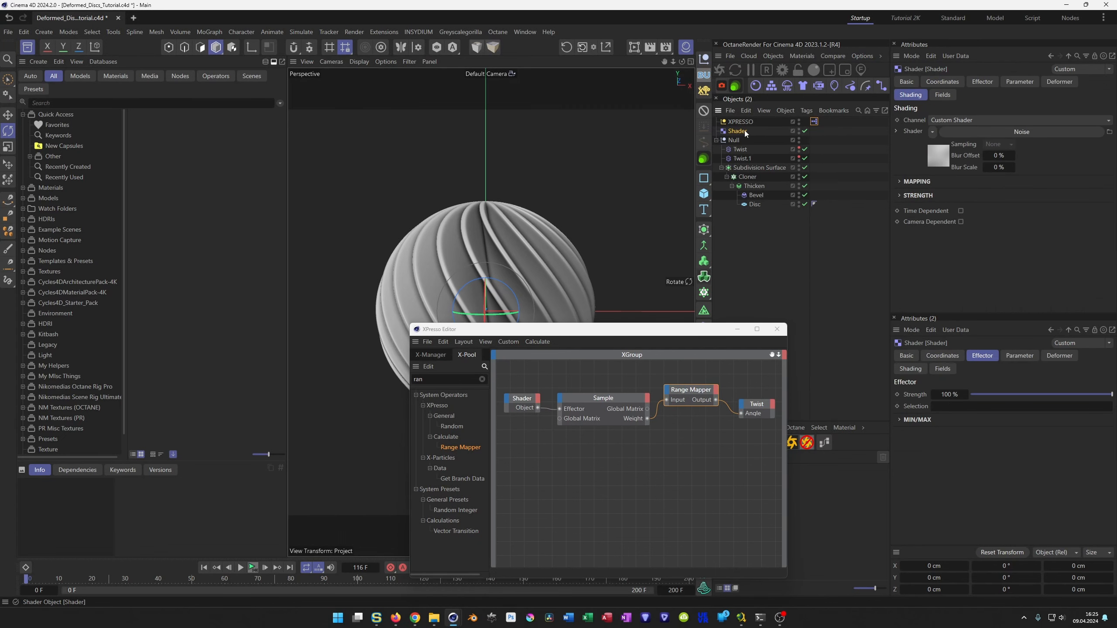
pyautogui.keyDown('ctrl'); pyautogui.moveTo(745, 132); pyautogui.dragTo(738, 135); pyautogui.keyUp('ctrl')
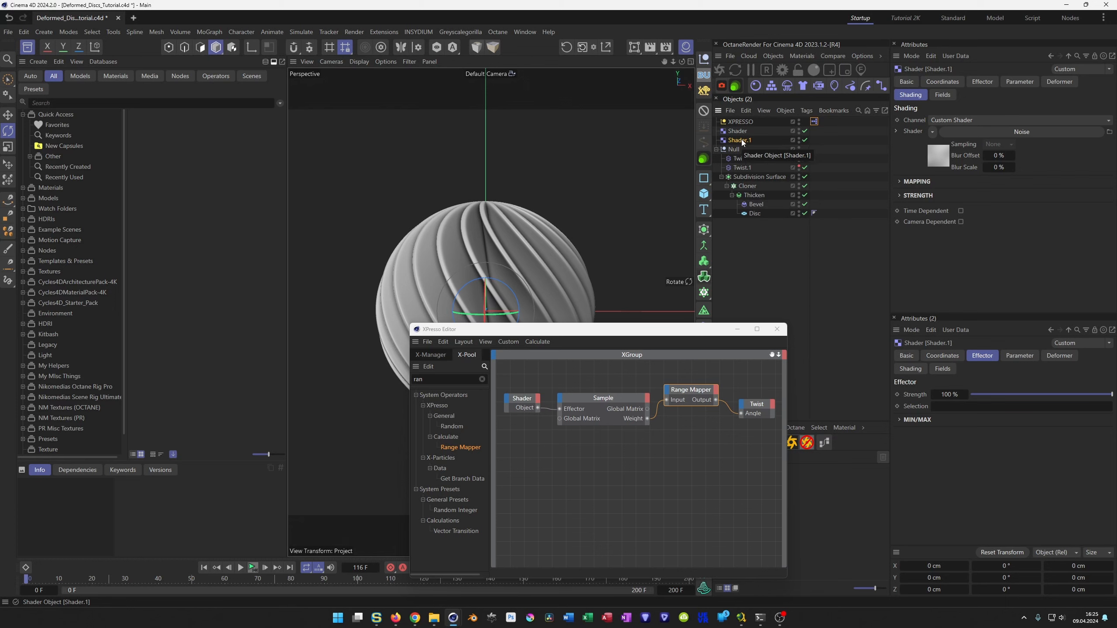
# Set the noise seed of the duplicated Shader effector to 667.
pyautogui.click(934, 156)
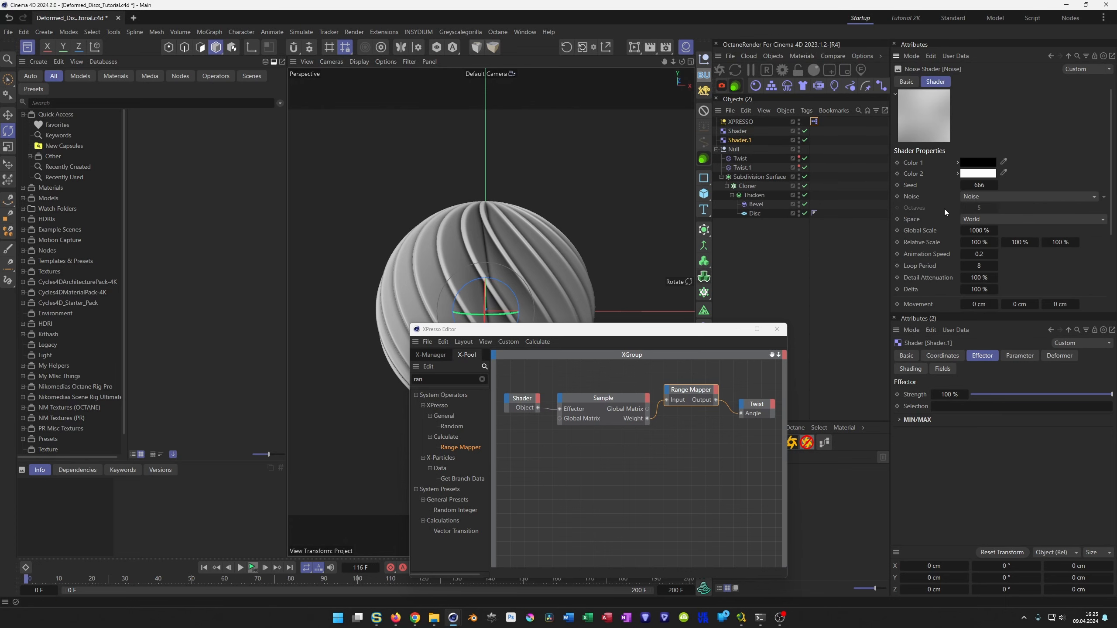
pyautogui.click(996, 187)
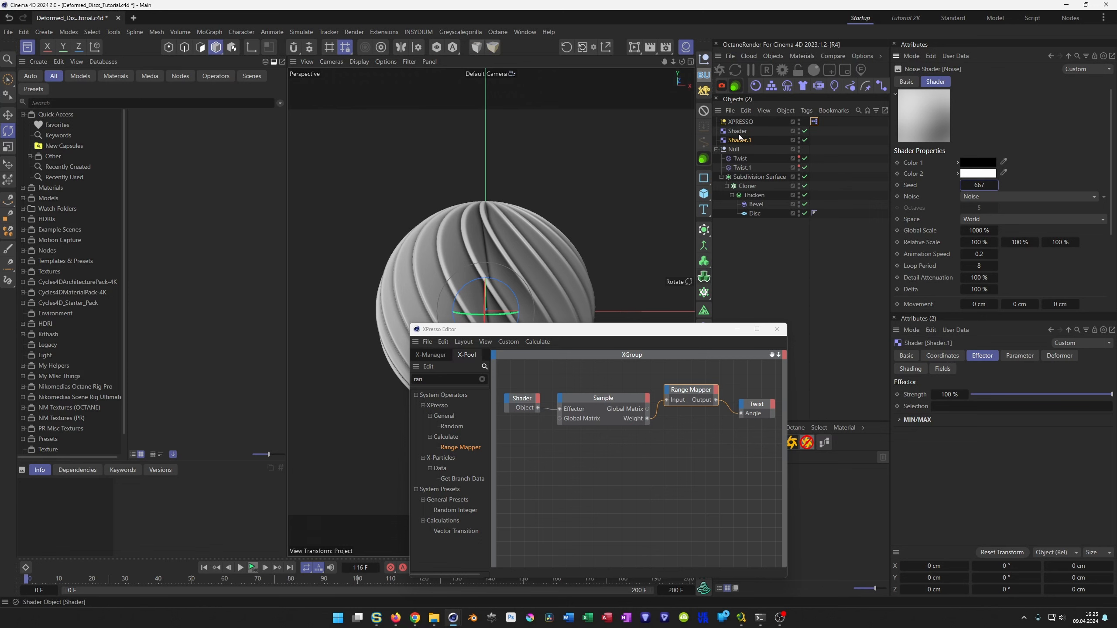
# Add Shader.1 to the XPresso graph, duplicate the Sample node beside it, and connect Shader.1's Object output to the copy's Effector input.
pyautogui.moveTo(736, 141); pyautogui.dragTo(512, 453)
pyautogui.click(595, 401)
pyautogui.moveTo(598, 400); pyautogui.dragTo(594, 449)
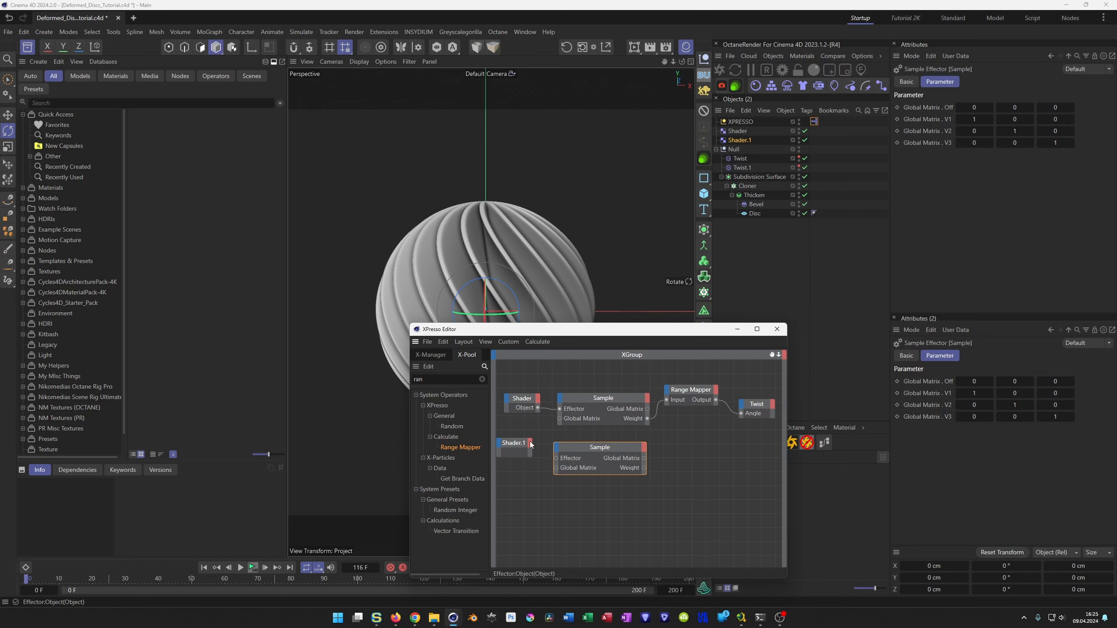
pyautogui.moveTo(532, 447); pyautogui.dragTo(531, 446)
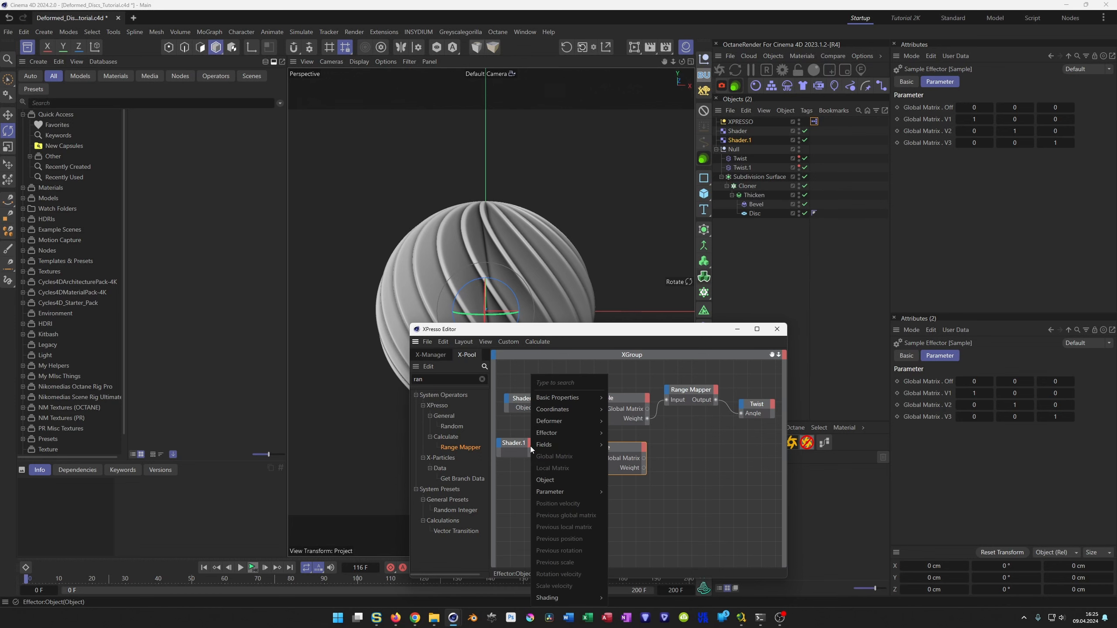
pyautogui.click(572, 479)
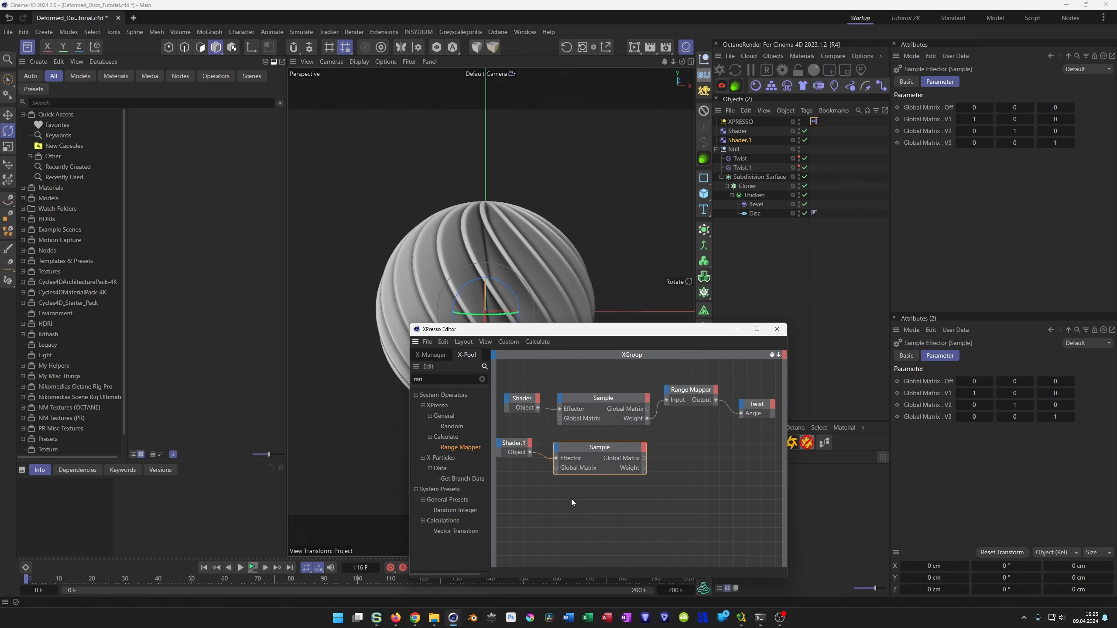
# Duplicate the Range Mapper and Twist nodes, reference Twist.1, and connect the second Sample's Weight through the new Range Mapper to Twist.1's Angle.
pyautogui.click(688, 393)
pyautogui.keyDown('ctrl'); pyautogui.moveTo(707, 410); pyautogui.dragTo(696, 464); pyautogui.keyUp('ctrl')
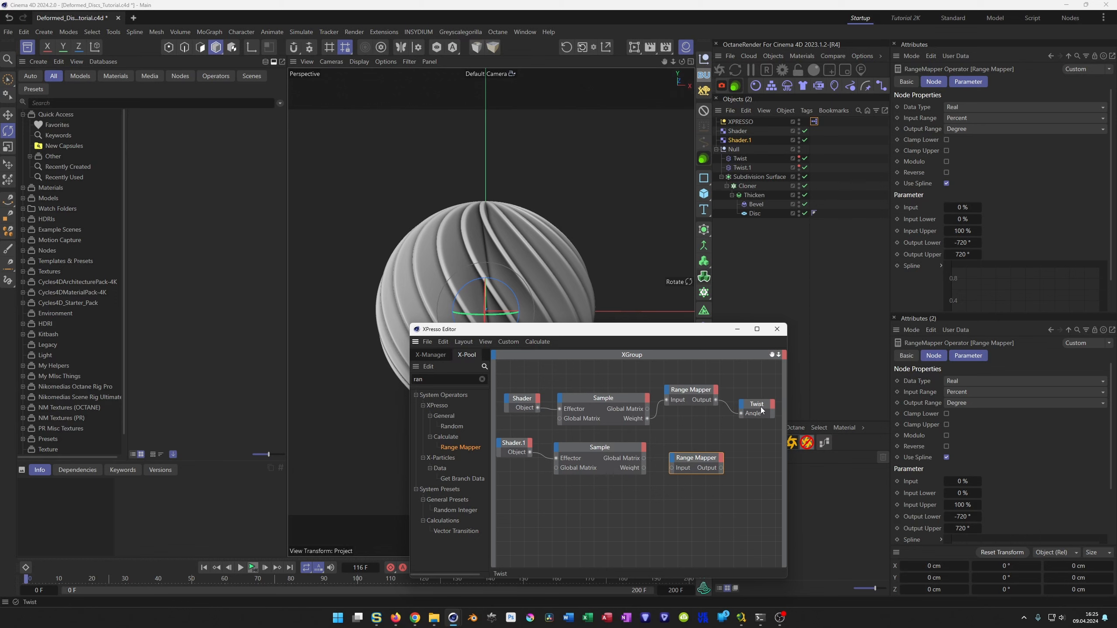
pyautogui.keyDown('ctrl'); pyautogui.moveTo(757, 407); pyautogui.dragTo(763, 455); pyautogui.keyUp('ctrl')
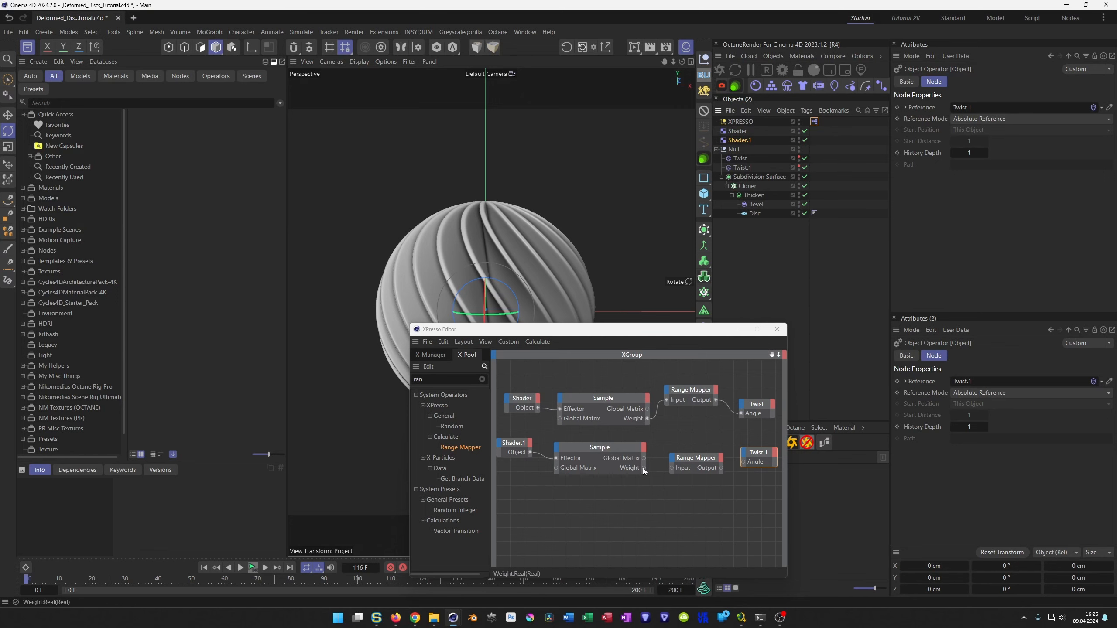
pyautogui.moveTo(664, 470); pyautogui.dragTo(671, 468)
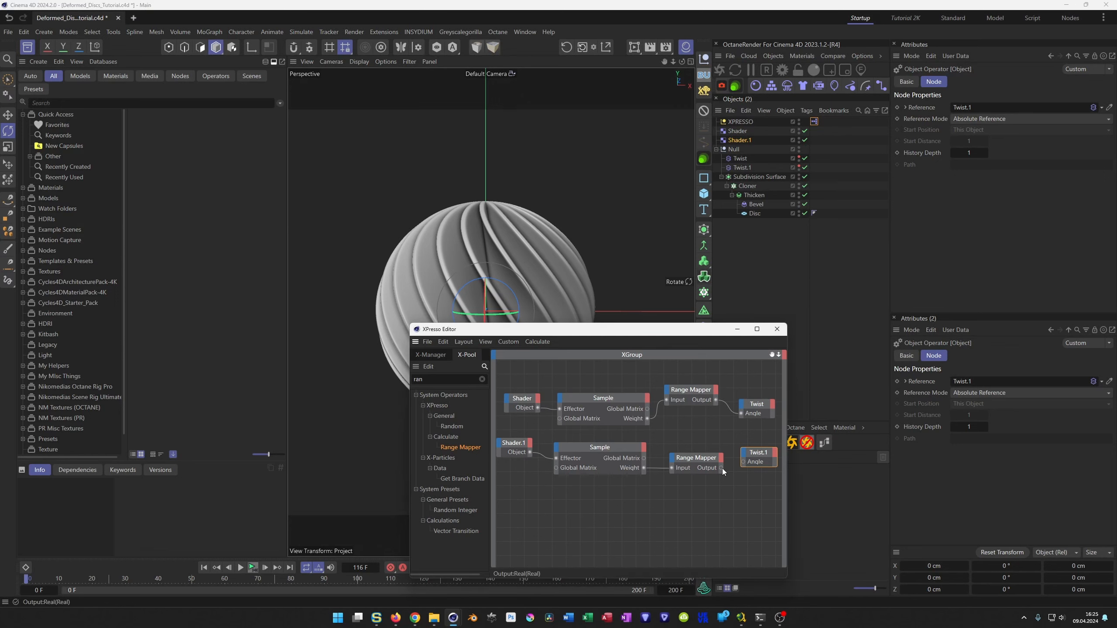
pyautogui.moveTo(745, 466); pyautogui.dragTo(744, 466)
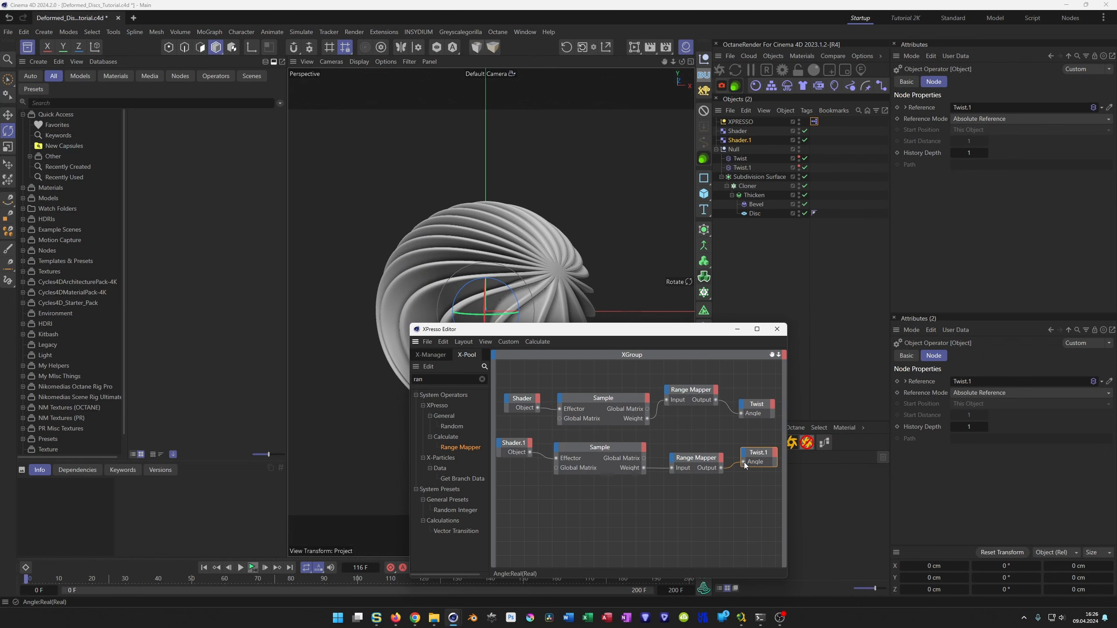
# Play the animation with the XPresso editor moved aside, and inspect Twist.1's object and field settings.
pyautogui.moveTo(627, 329); pyautogui.dragTo(839, 316)
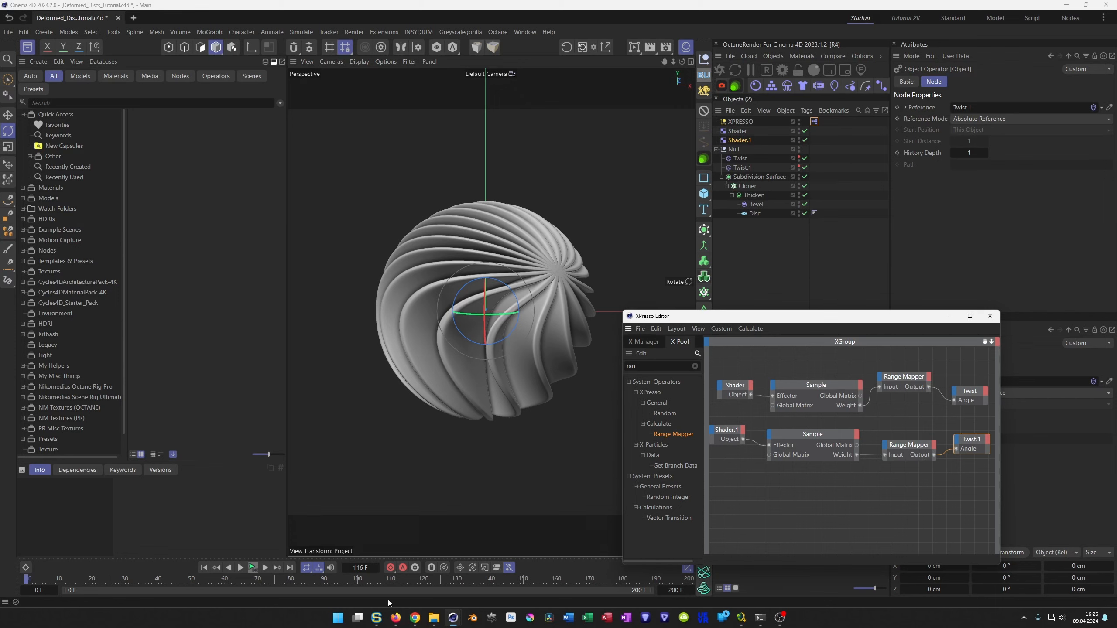
pyautogui.click(252, 570)
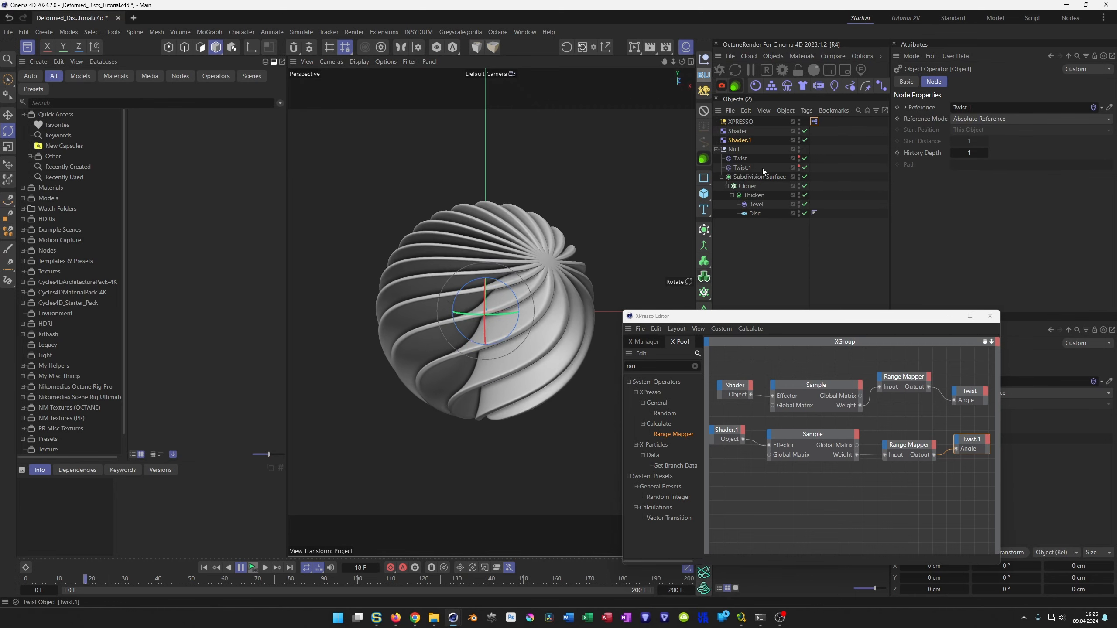
pyautogui.click(742, 168)
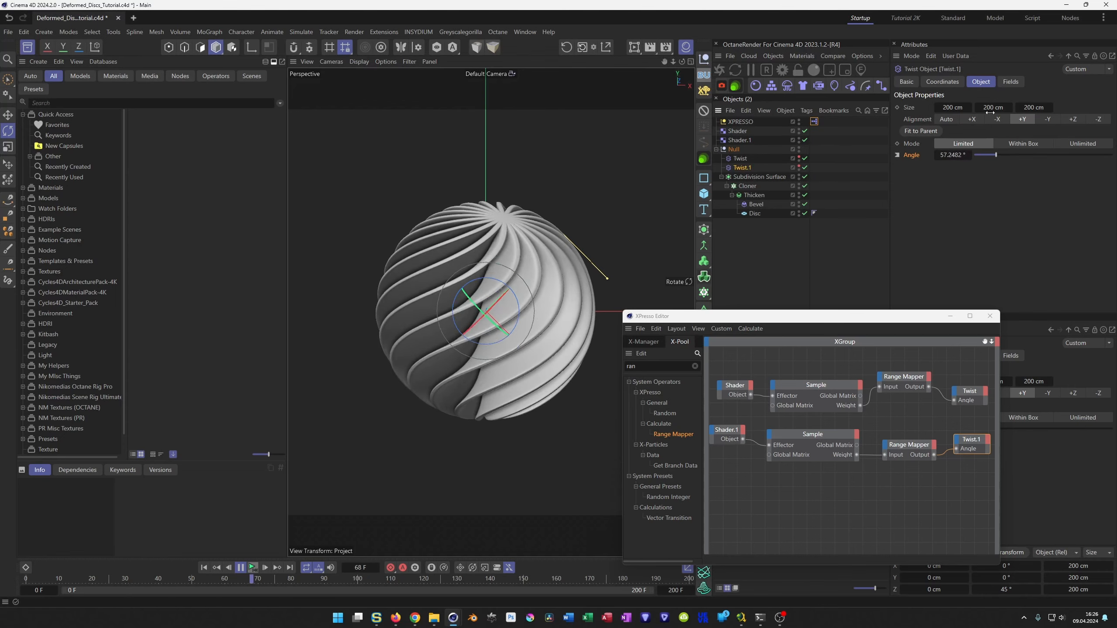
pyautogui.click(1010, 81)
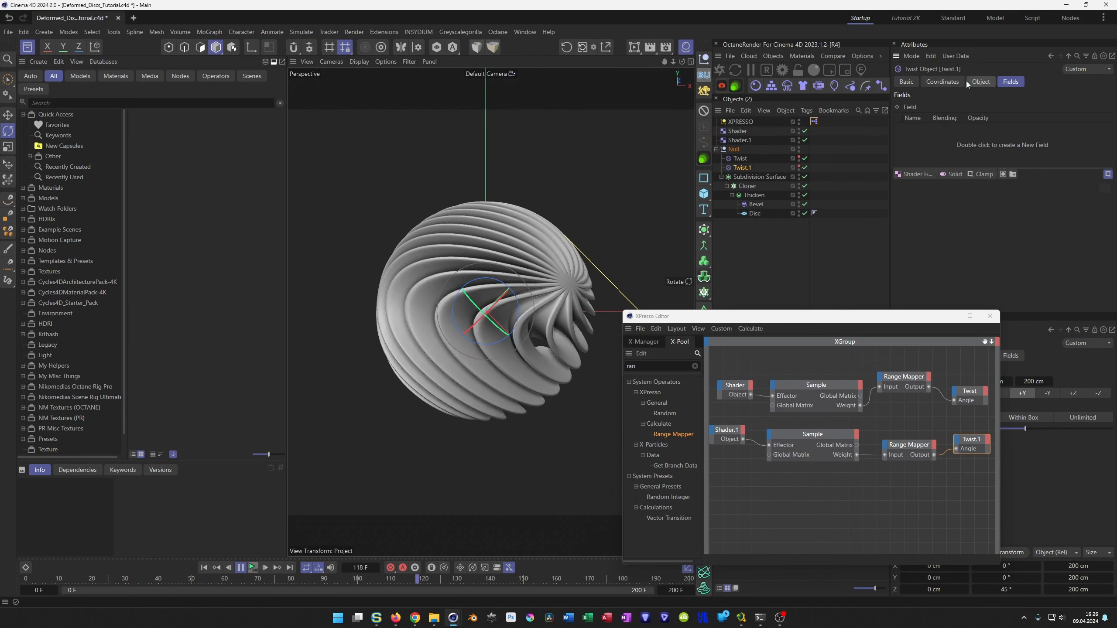
# Set the seed of Shader.1's noise to 669 while the animation plays.
pyautogui.click(739, 140)
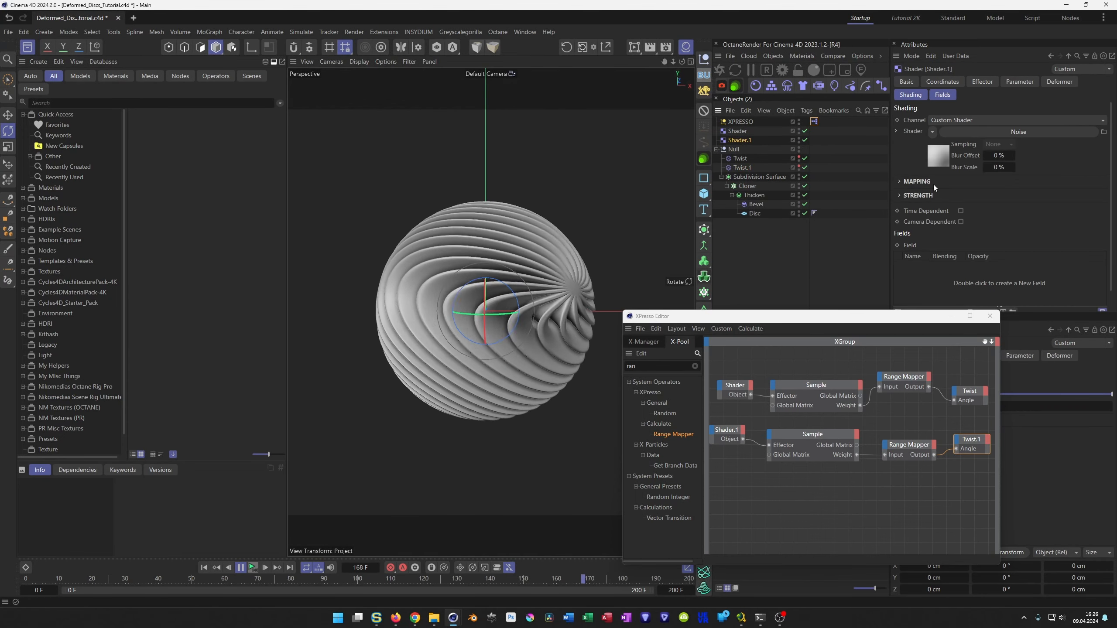
pyautogui.click(996, 186)
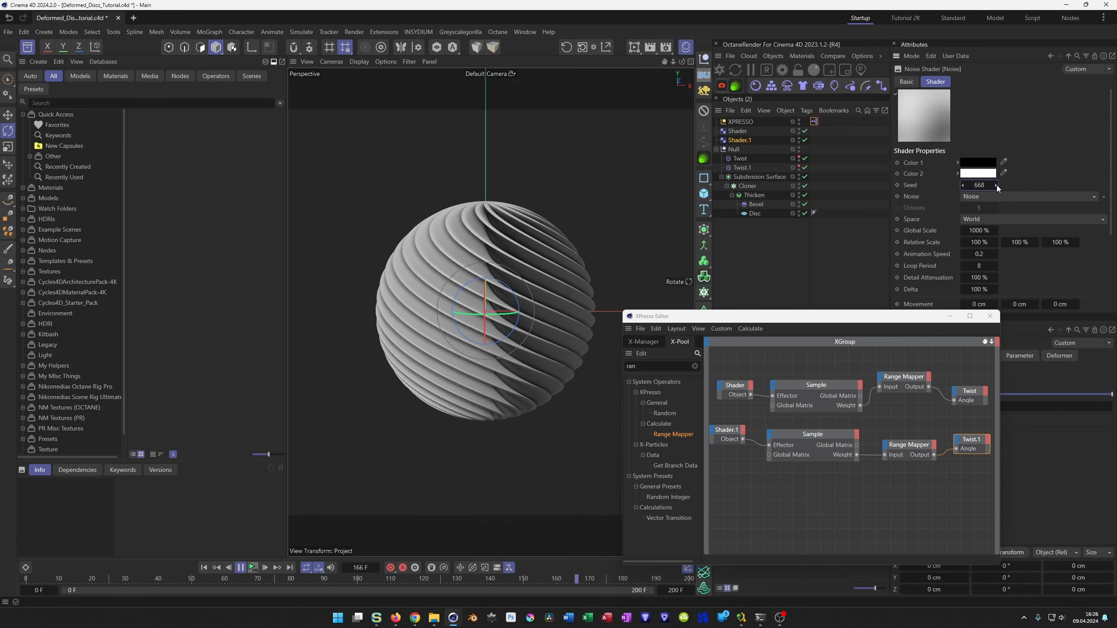
pyautogui.click(996, 185)
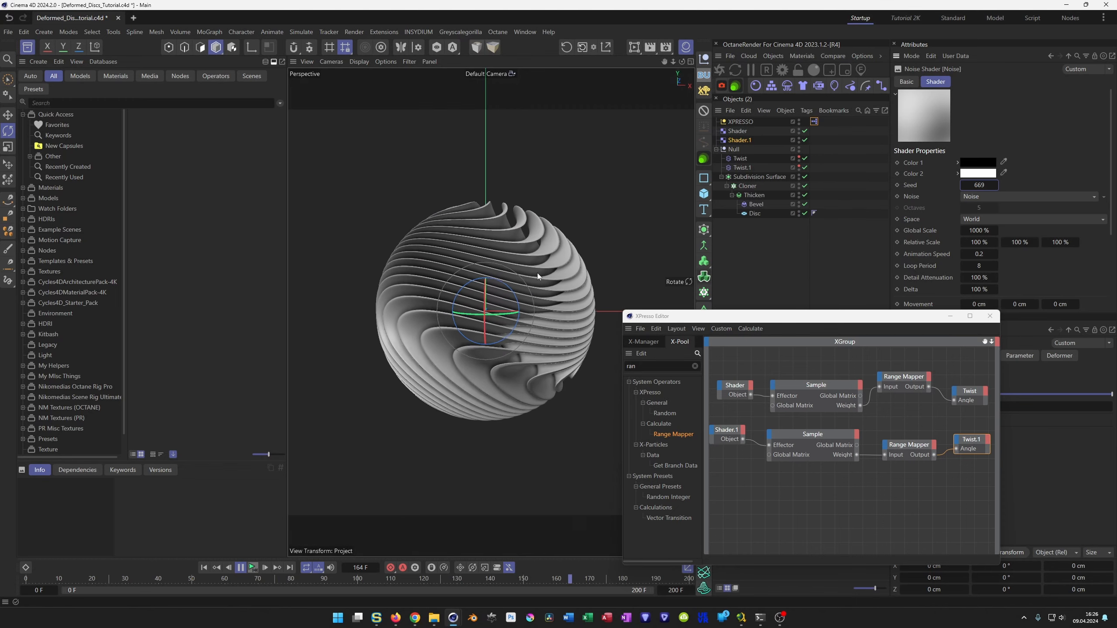
# Close the XPresso editor, stop the playback and save the project.
pyautogui.click(990, 315)
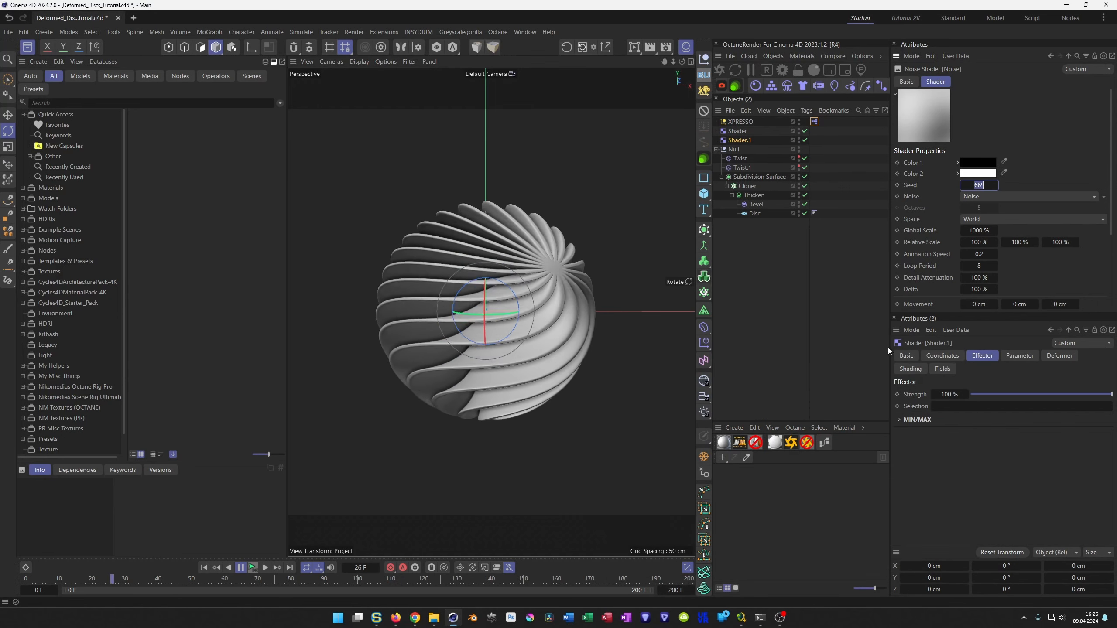
pyautogui.click(254, 568)
pyautogui.hotkey('ctrl', 's')
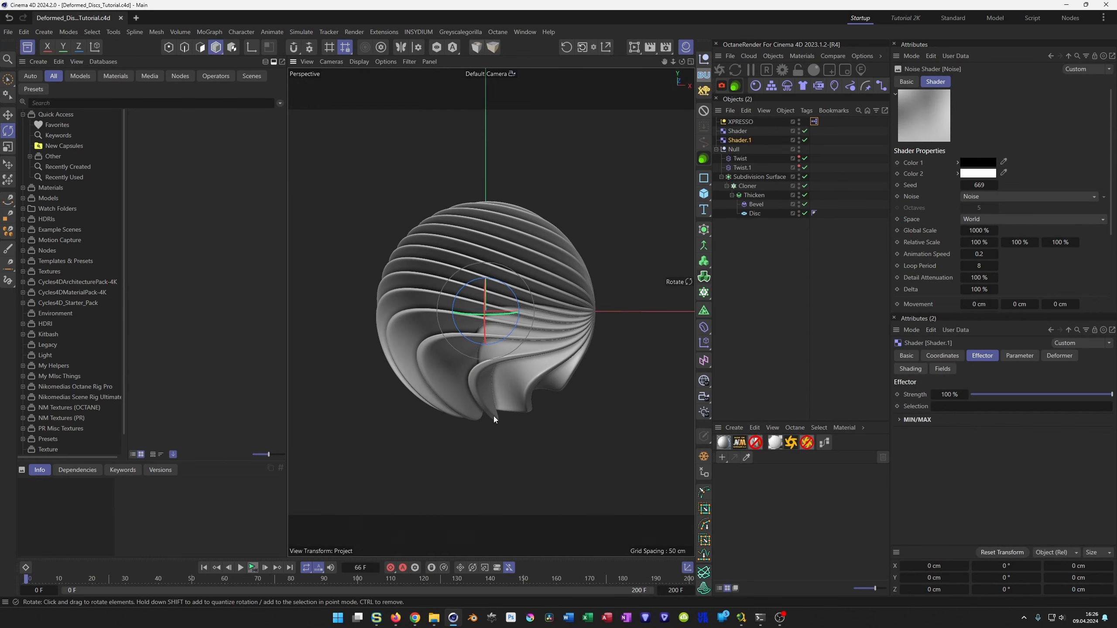
# Keyframe the Null's heading rotation at 0° on frame 0 and 360° on frame 200.
pyautogui.click(733, 150)
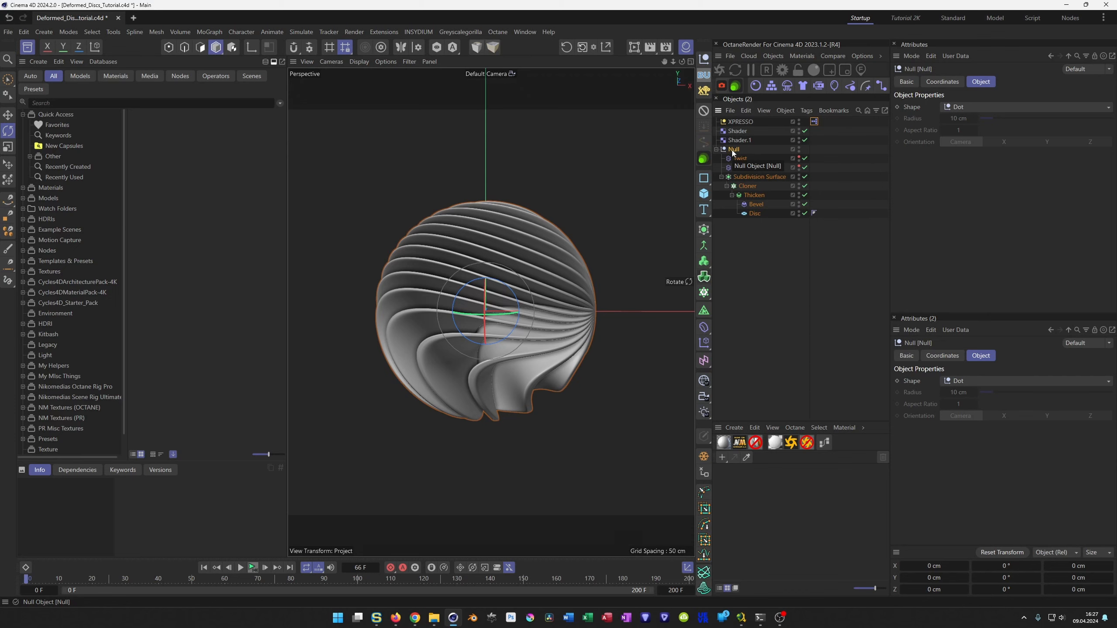
pyautogui.moveTo(1004, 122)
pyautogui.mouseDown()
pyautogui.moveTo(1019, 122)
pyautogui.moveTo(1005, 122)
pyautogui.moveTo(1019, 137)
pyautogui.mouseUp()
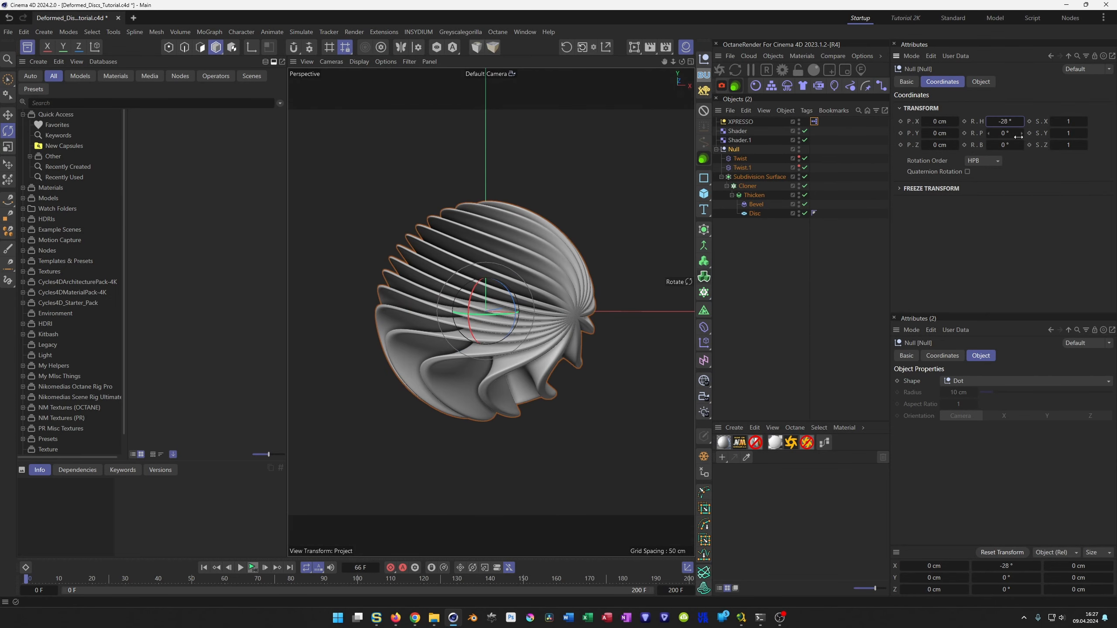
pyautogui.rightClick(1022, 122)
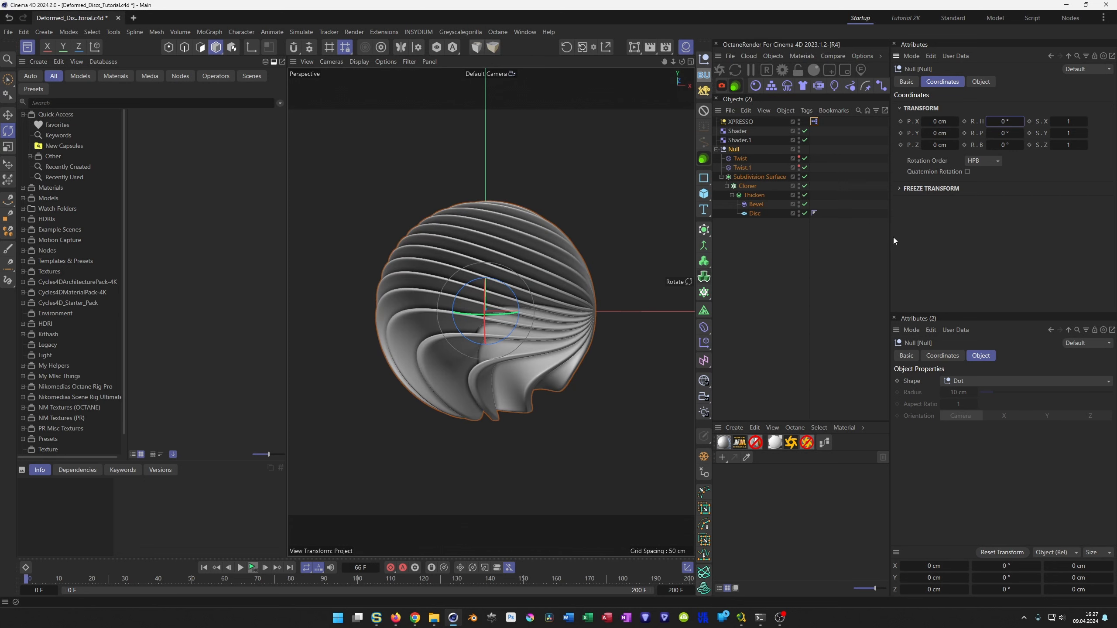
pyautogui.click(964, 122)
pyautogui.write('360')
pyautogui.press('Return')
pyautogui.click(964, 121)
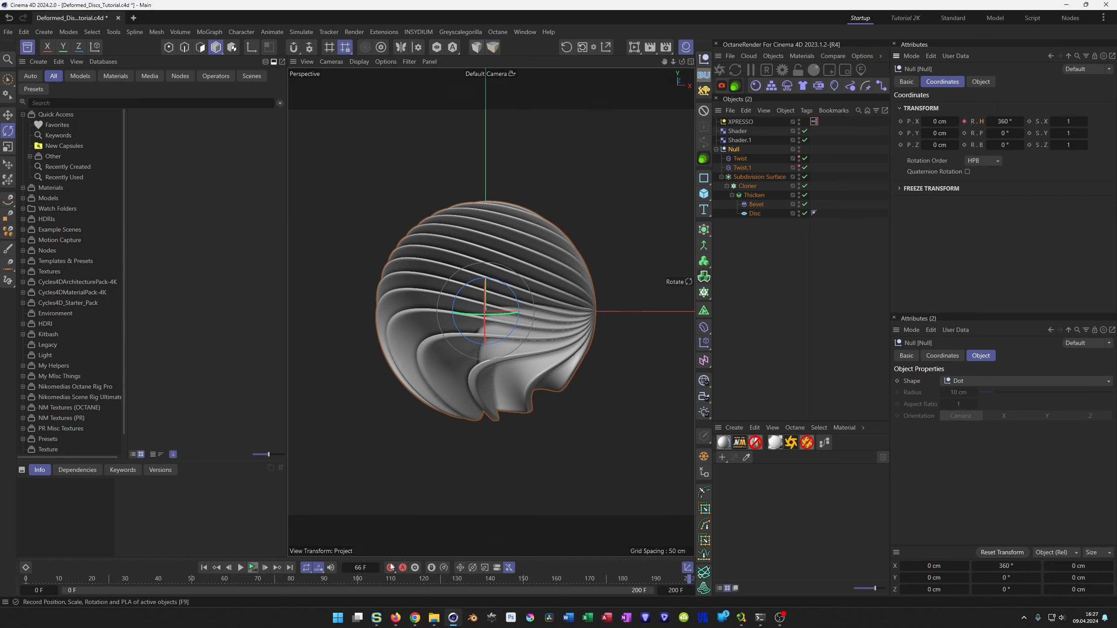
# Add a camera and view through it, zero its position and rotation, and set its Z position to -496 cm.
pyautogui.click(702, 400)
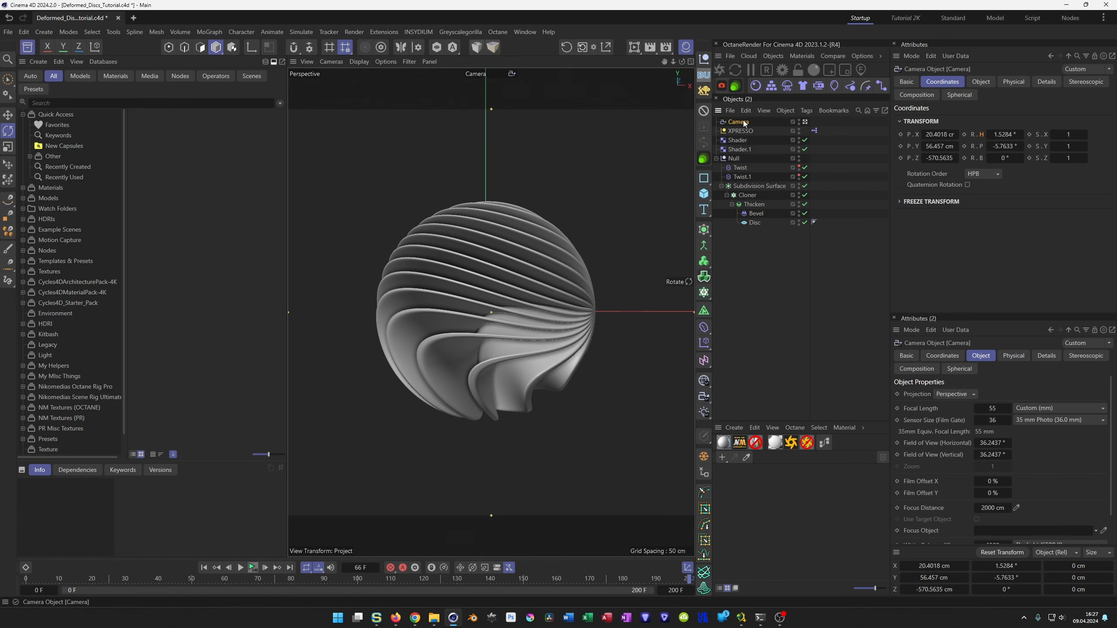
pyautogui.click(566, 47)
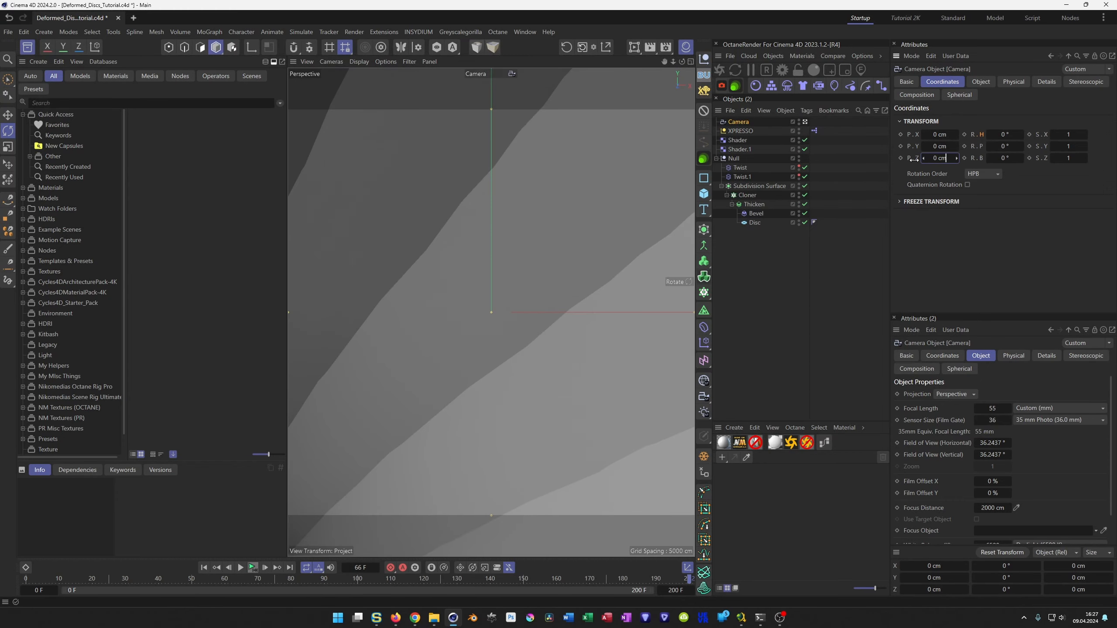
pyautogui.moveTo(936, 162); pyautogui.dragTo(905, 162)
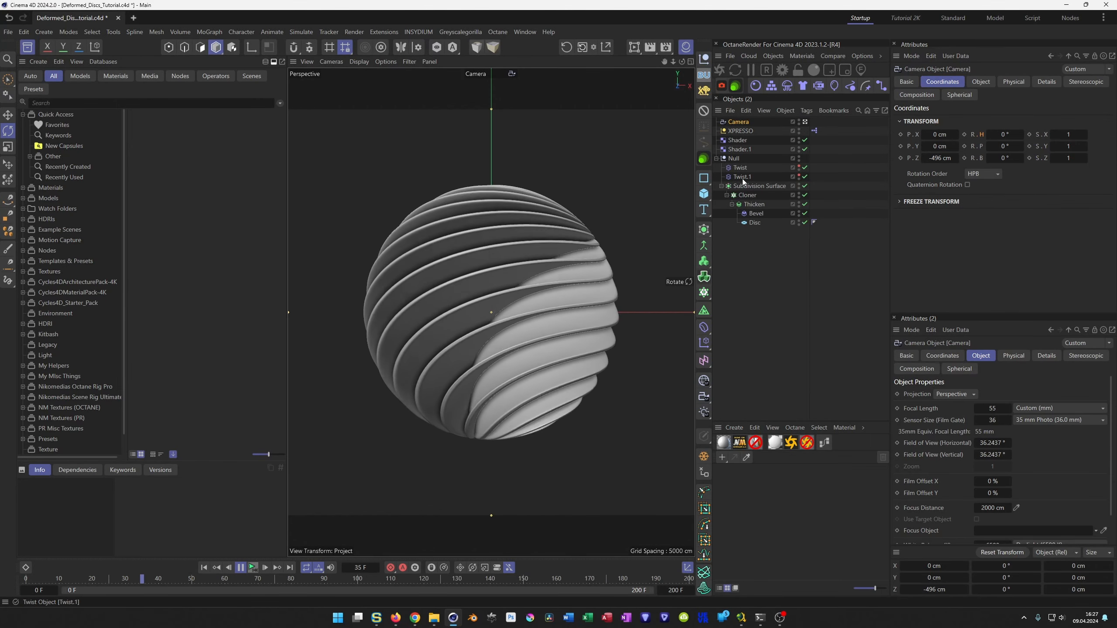
# Try Ober and Turbulence as the original Shader effector's noise type, and set it to Voronoi 1.
pyautogui.click(739, 141)
pyautogui.click(947, 259)
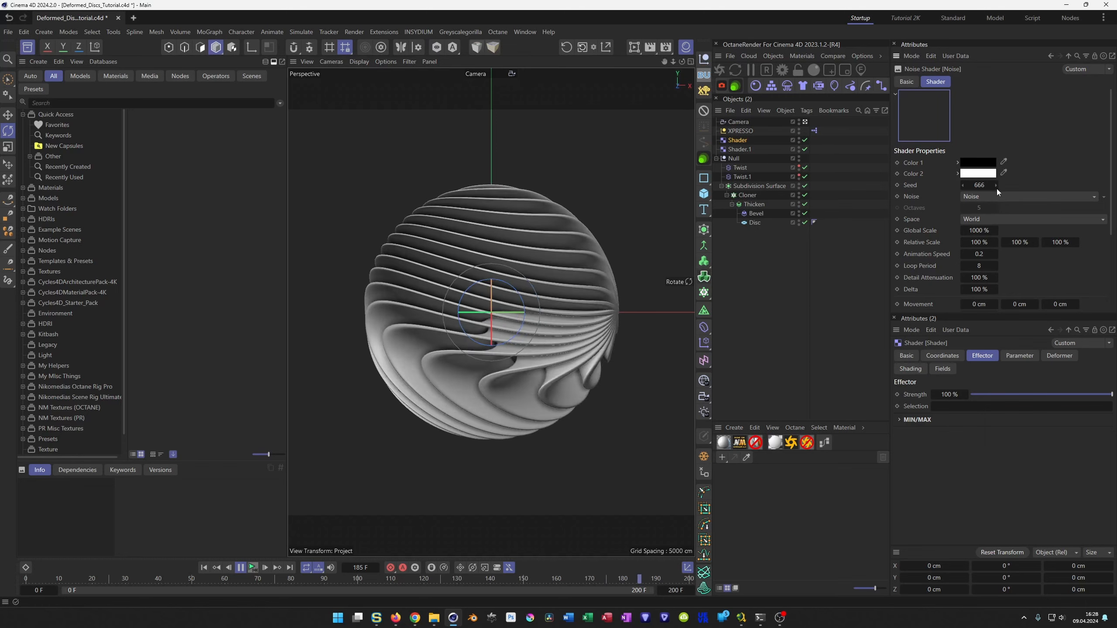
pyautogui.click(990, 198)
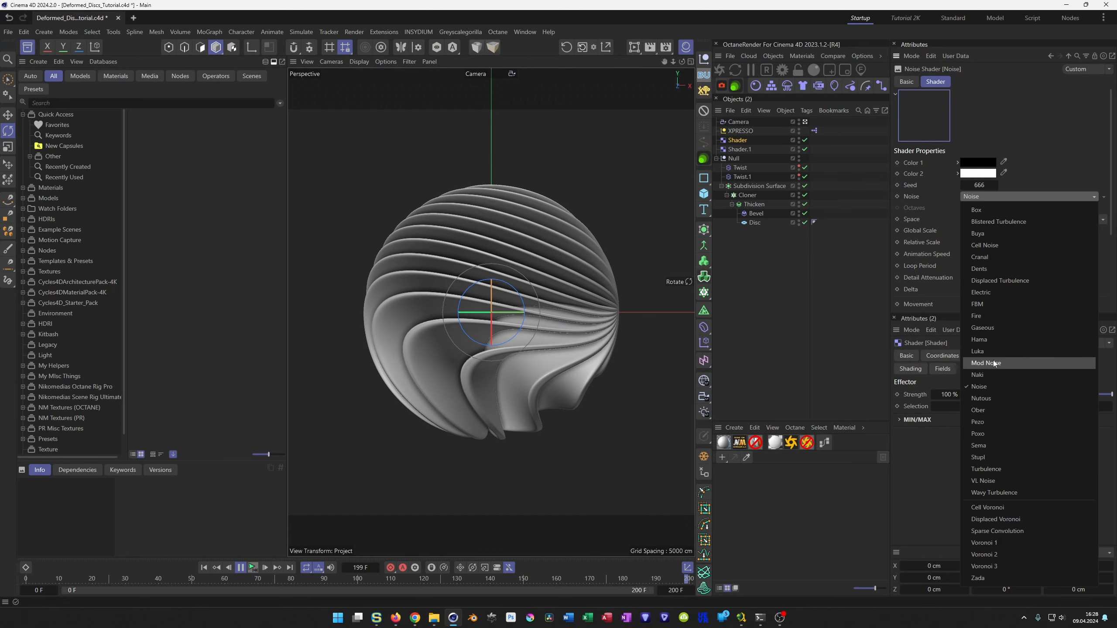
pyautogui.click(995, 413)
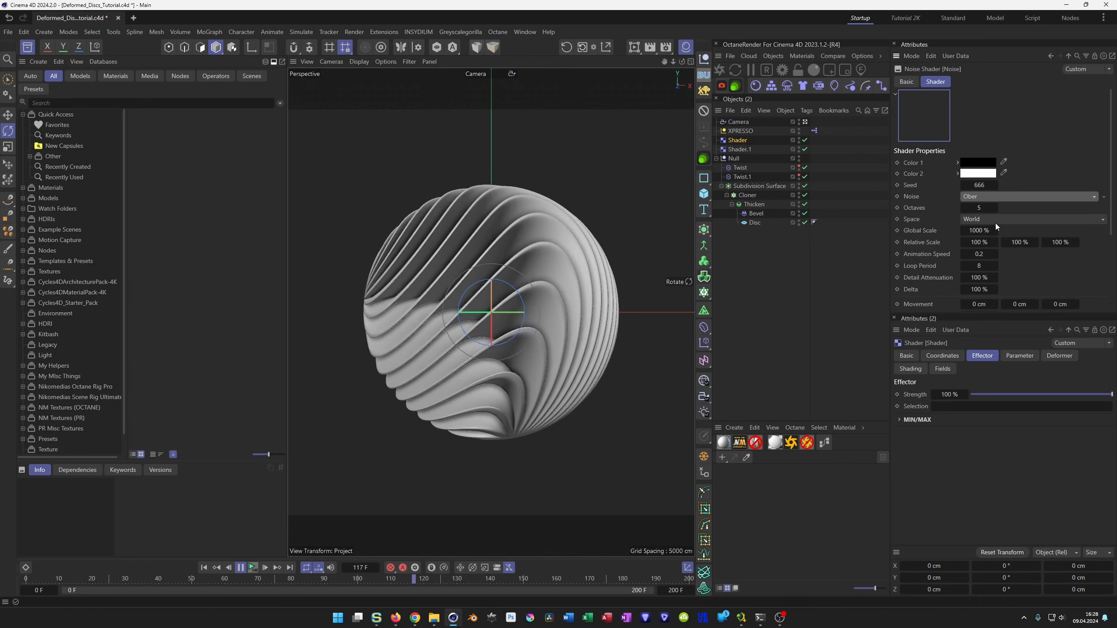
pyautogui.click(993, 198)
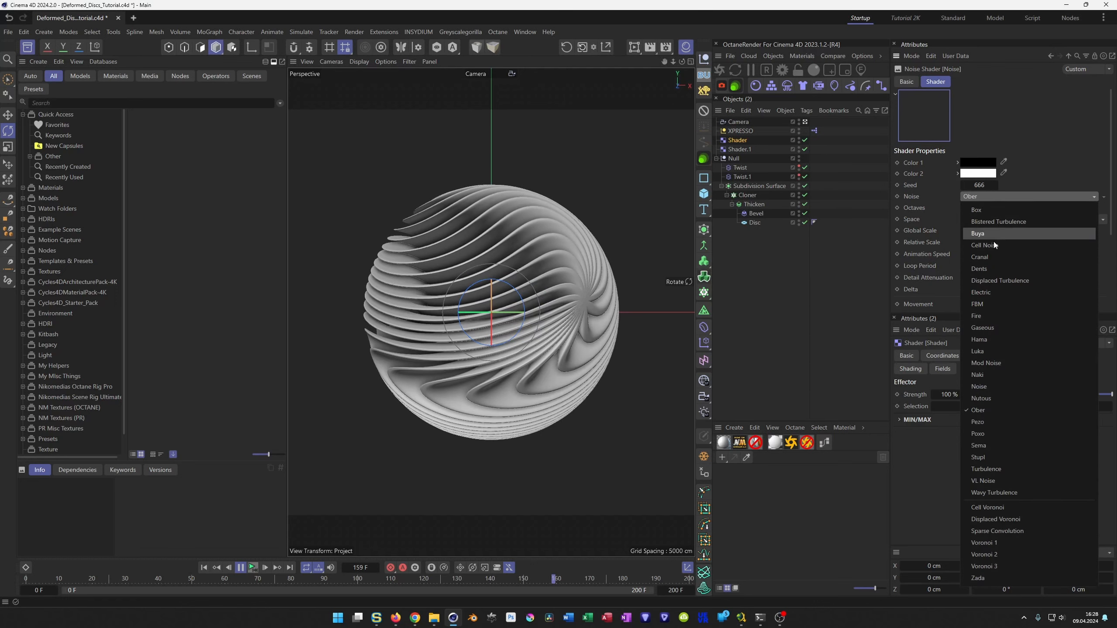
pyautogui.click(1003, 468)
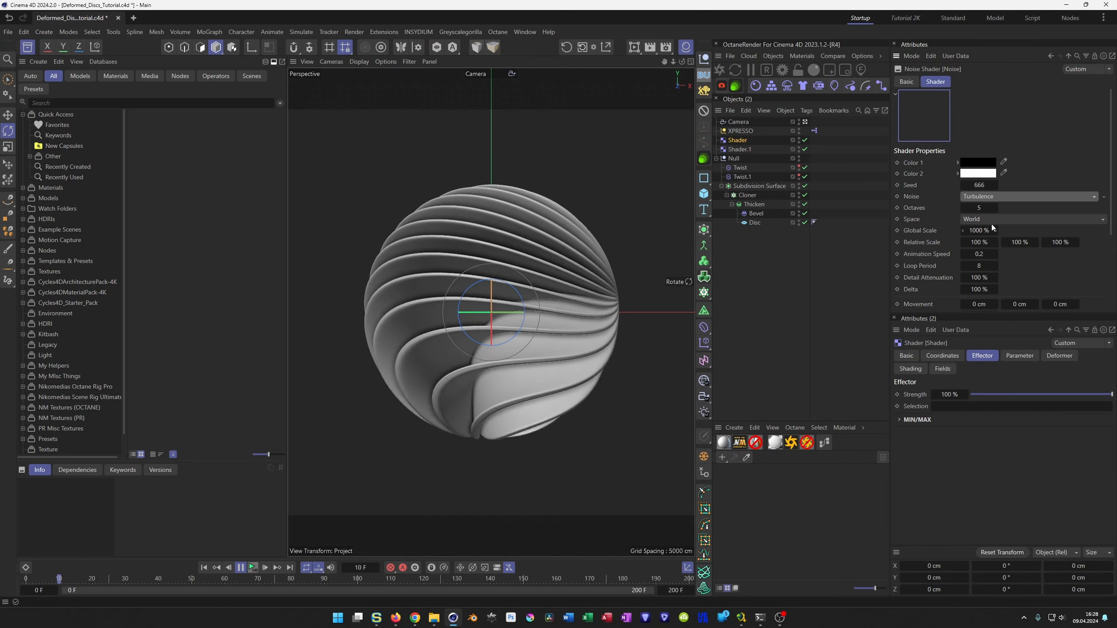
pyautogui.click(990, 198)
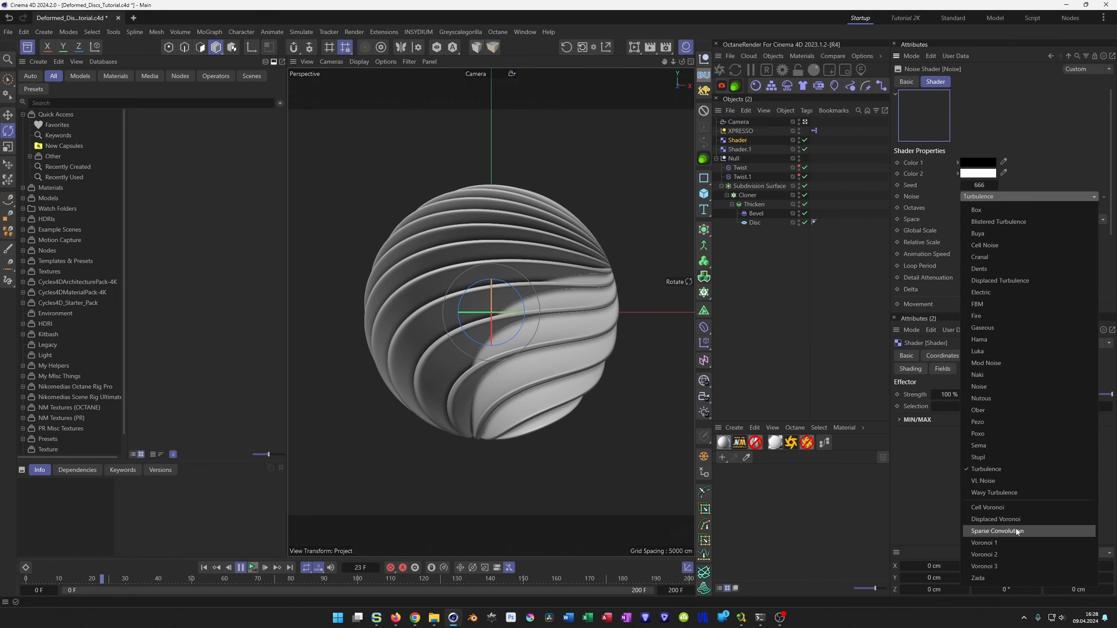
pyautogui.click(1014, 543)
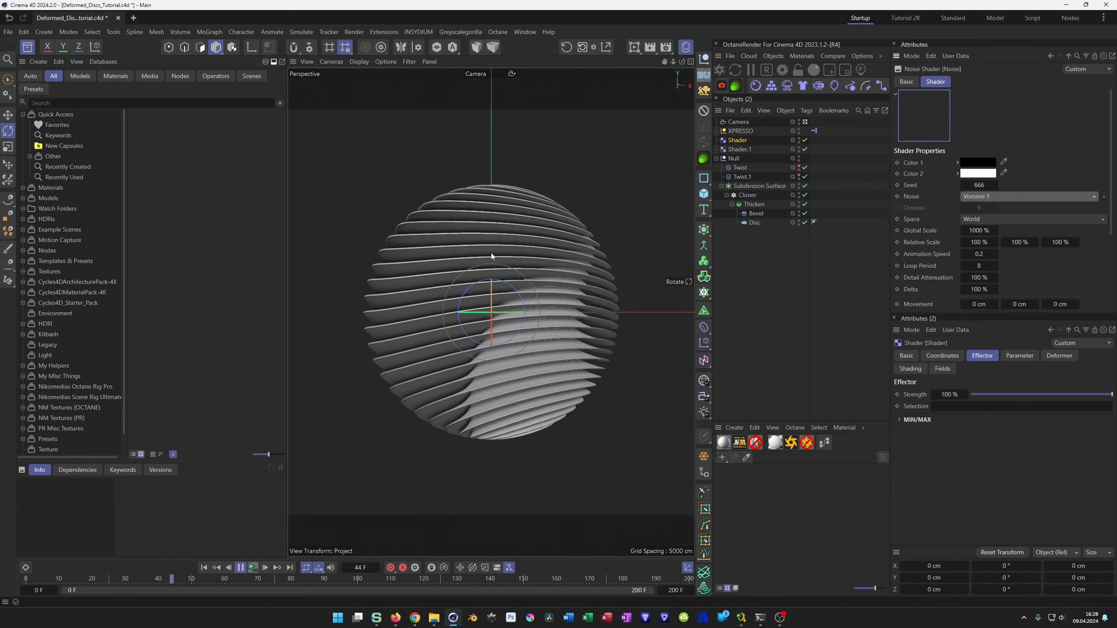
# Reopen the XPresso graph, examine the Range Mapper settings of both Twist chains, and close the editor.
pyautogui.click(819, 128)
pyautogui.doubleClick(818, 129)
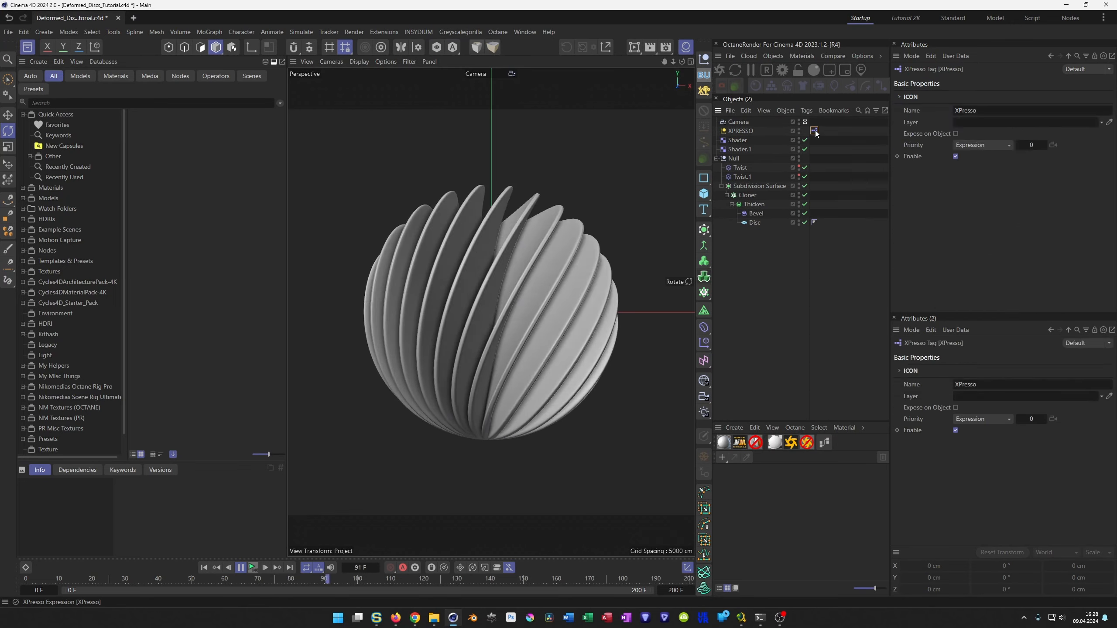
pyautogui.click(1028, 258)
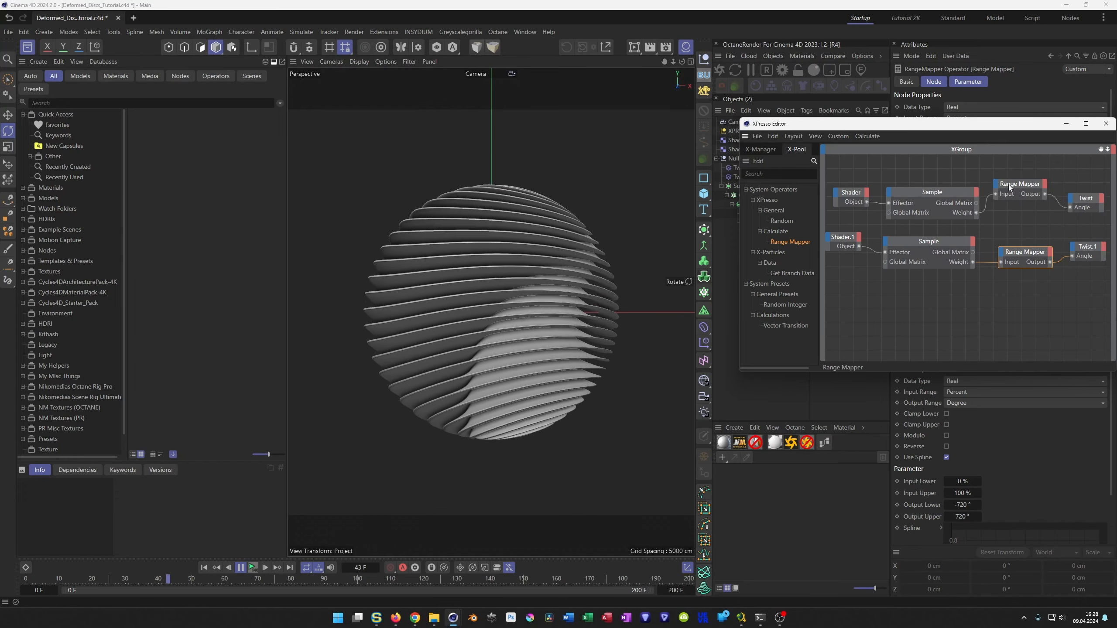
pyautogui.click(1106, 123)
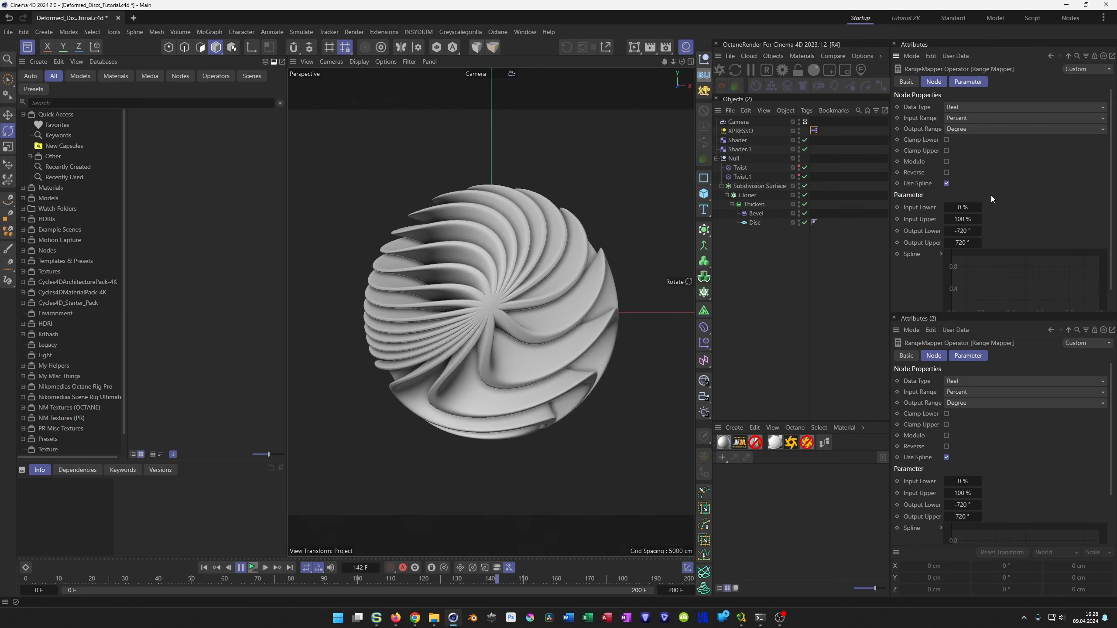
# Stop the animation playback and align the Twist chain's Range Mapper node with its Sample node in the XPresso graph.
pyautogui.click(733, 130)
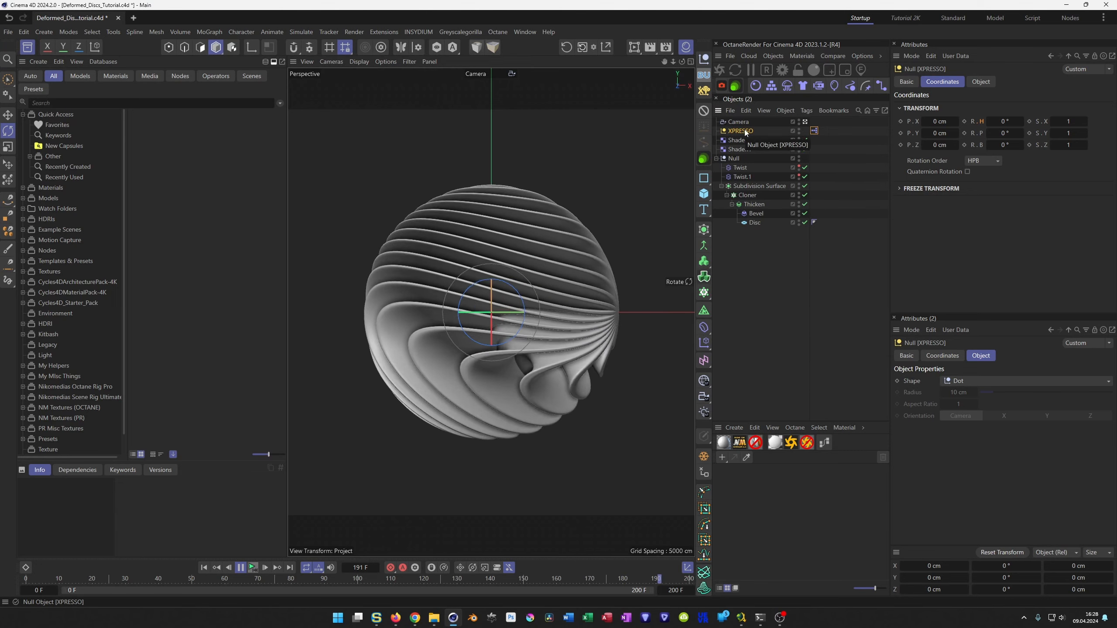
pyautogui.click(252, 567)
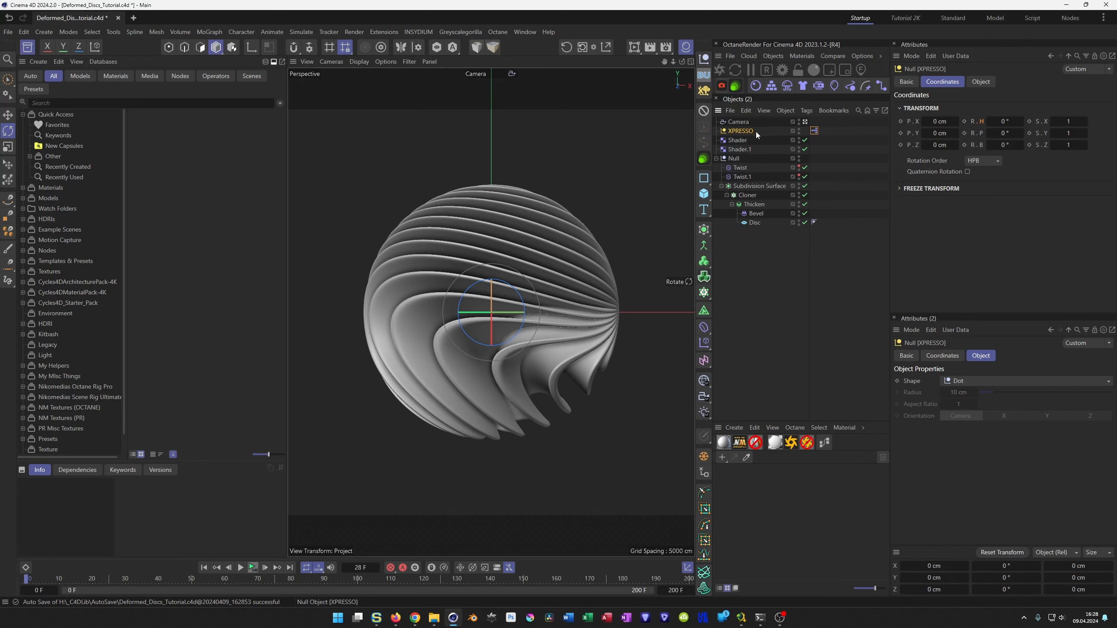
pyautogui.doubleClick(812, 130)
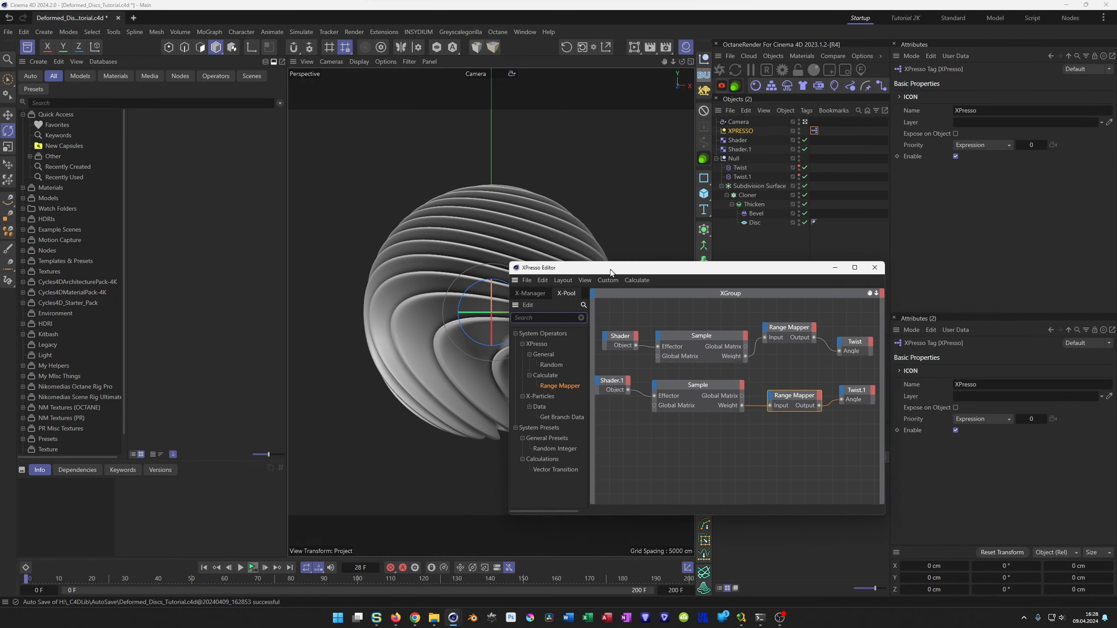
pyautogui.click(788, 406)
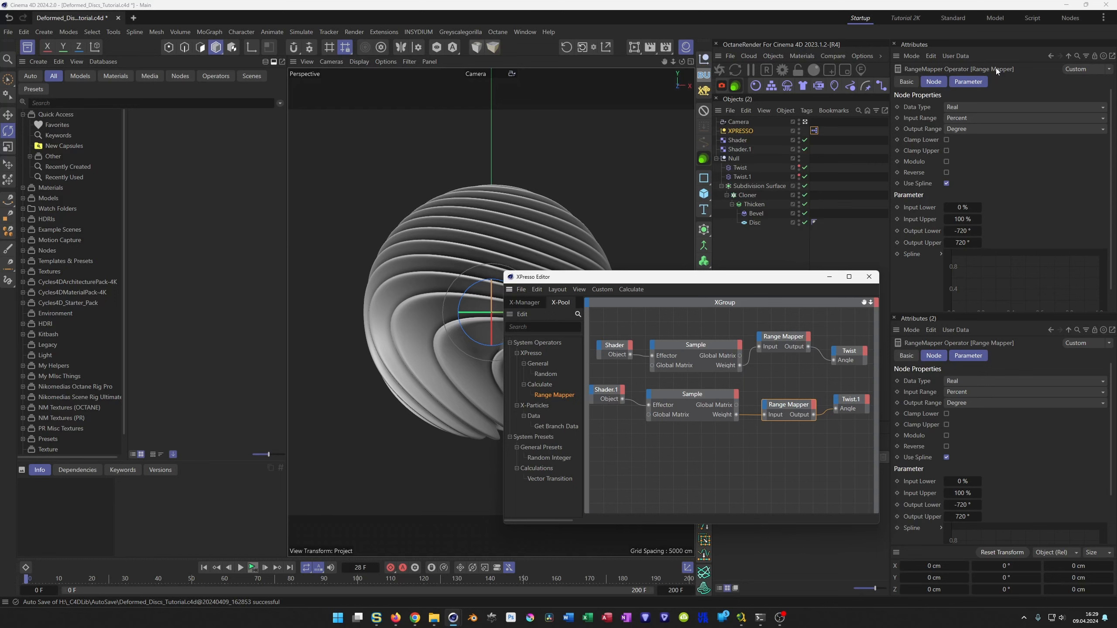
pyautogui.moveTo(776, 337); pyautogui.dragTo(781, 357)
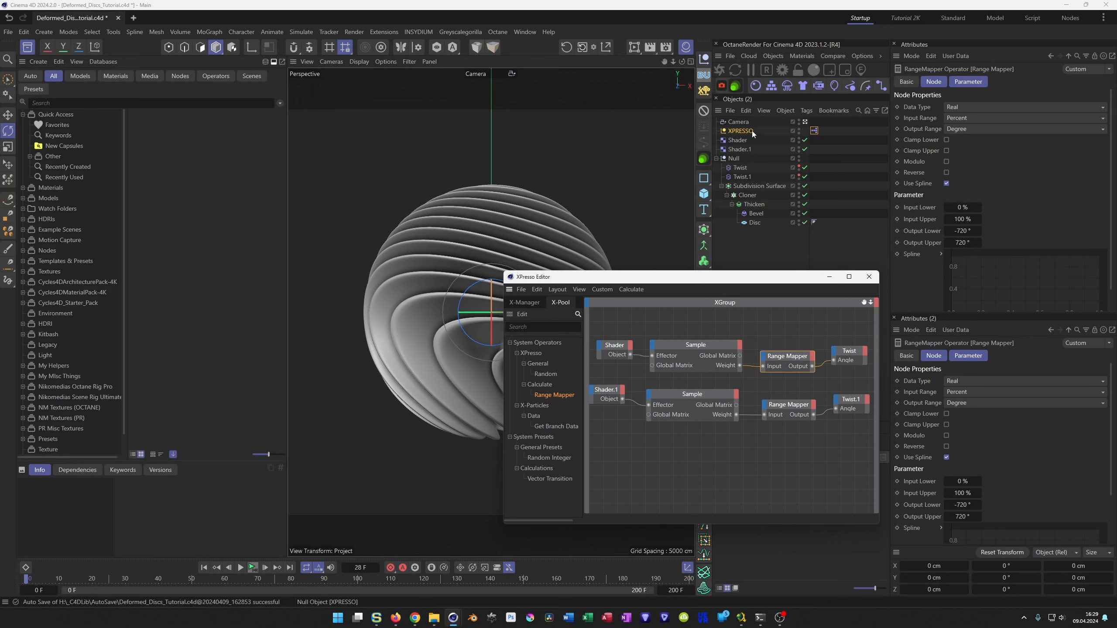
# Set the original Shader effector's noise type to Noise, the same as Shader.1, and close the XPresso editor.
pyautogui.click(742, 149)
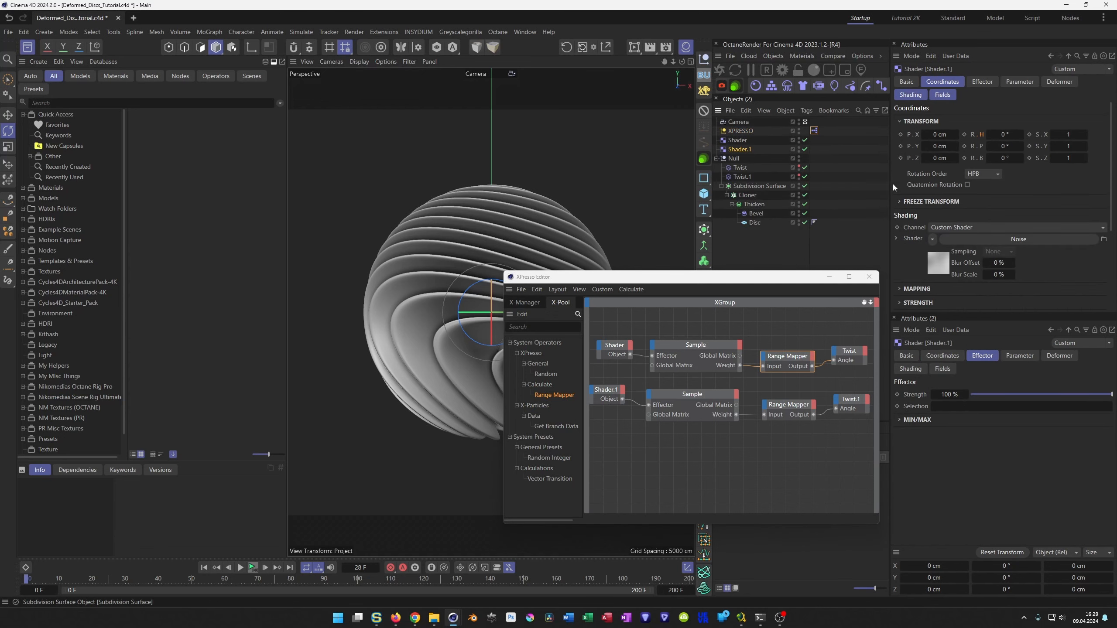
pyautogui.click(963, 240)
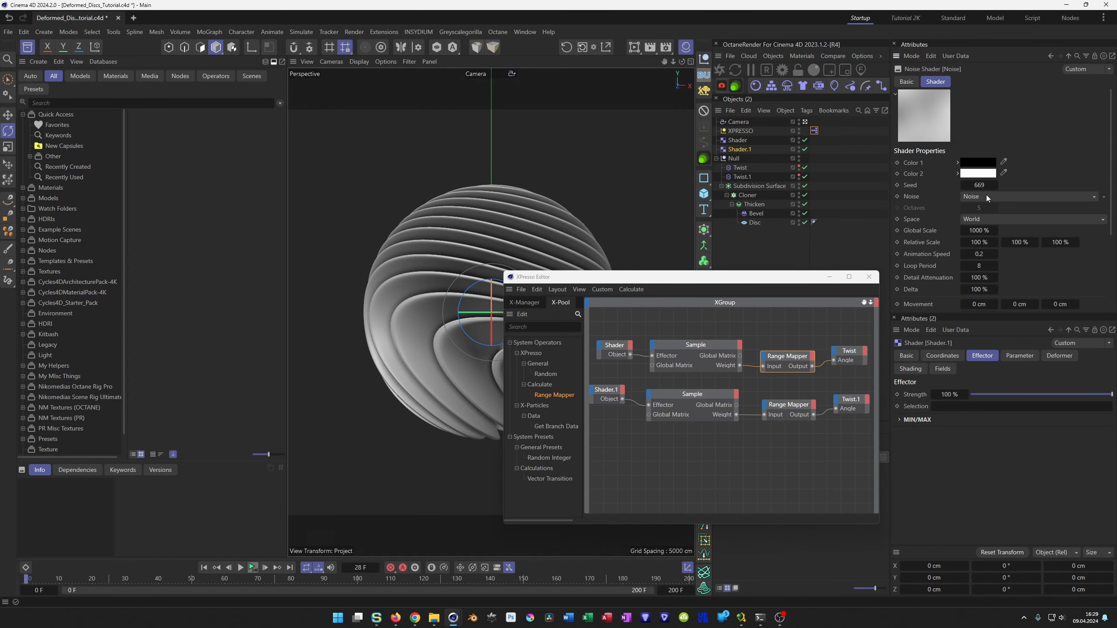
pyautogui.click(743, 139)
pyautogui.click(943, 264)
pyautogui.click(988, 198)
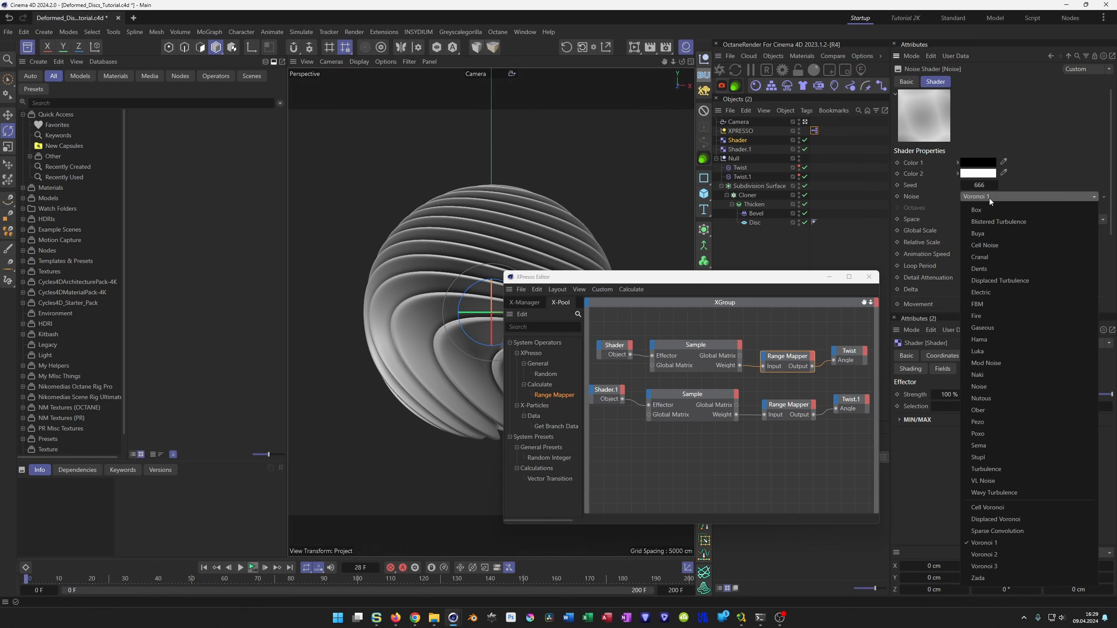
pyautogui.click(998, 385)
pyautogui.click(869, 277)
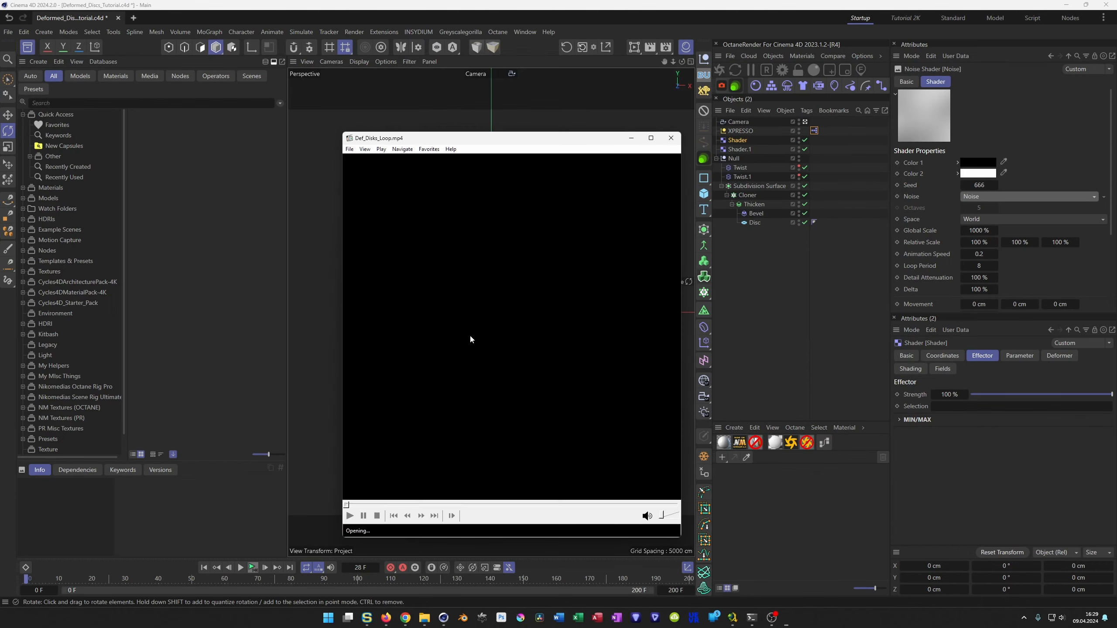
# Switch to the video player, pause Def_Disks_Loop.mp4 to examine the rendered sphere, and move the player window higher over the viewport.
pyautogui.click(465, 380)
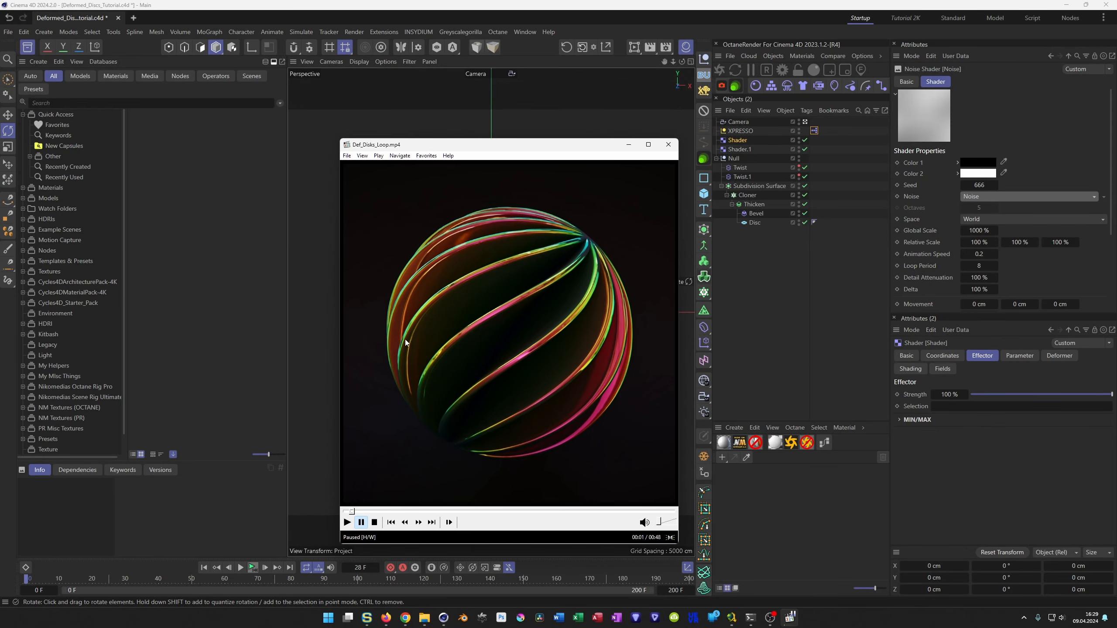
pyautogui.moveTo(479, 146); pyautogui.dragTo(486, 123)
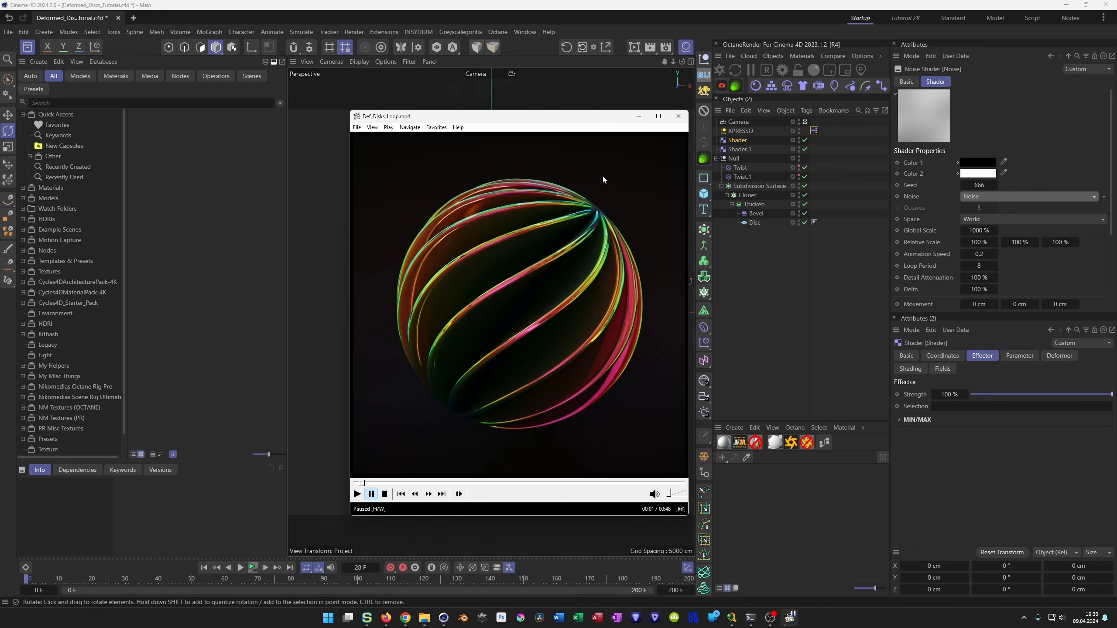
# Move the Def_Disks_Loop.mp4 player window aside and close it.
pyautogui.moveTo(565, 119); pyautogui.dragTo(533, 131)
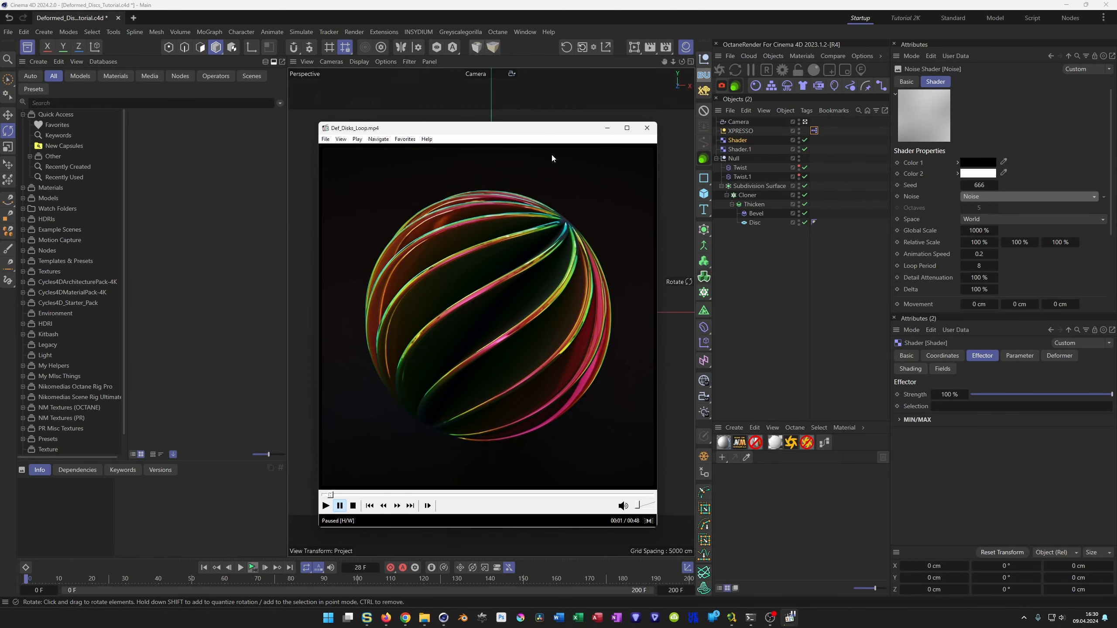
pyautogui.click(643, 133)
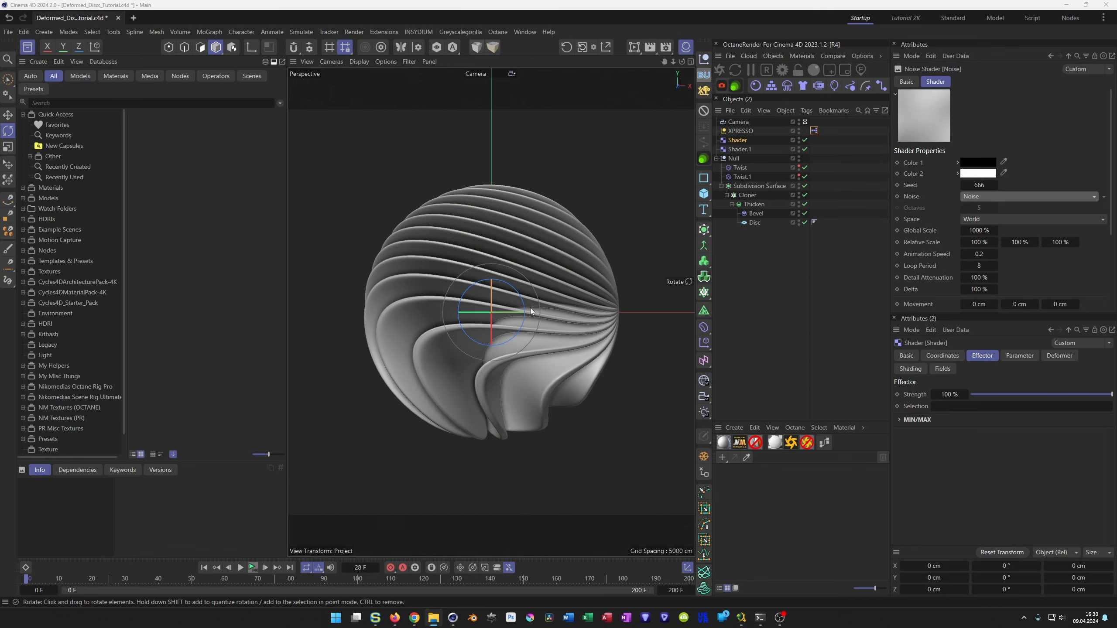
# Set the Camera's X and Y position coordinates to 0 cm.
pyautogui.keyDown('alt'); pyautogui.moveTo(530, 306); pyautogui.dragTo(520, 310, button='right'); pyautogui.keyUp('alt')
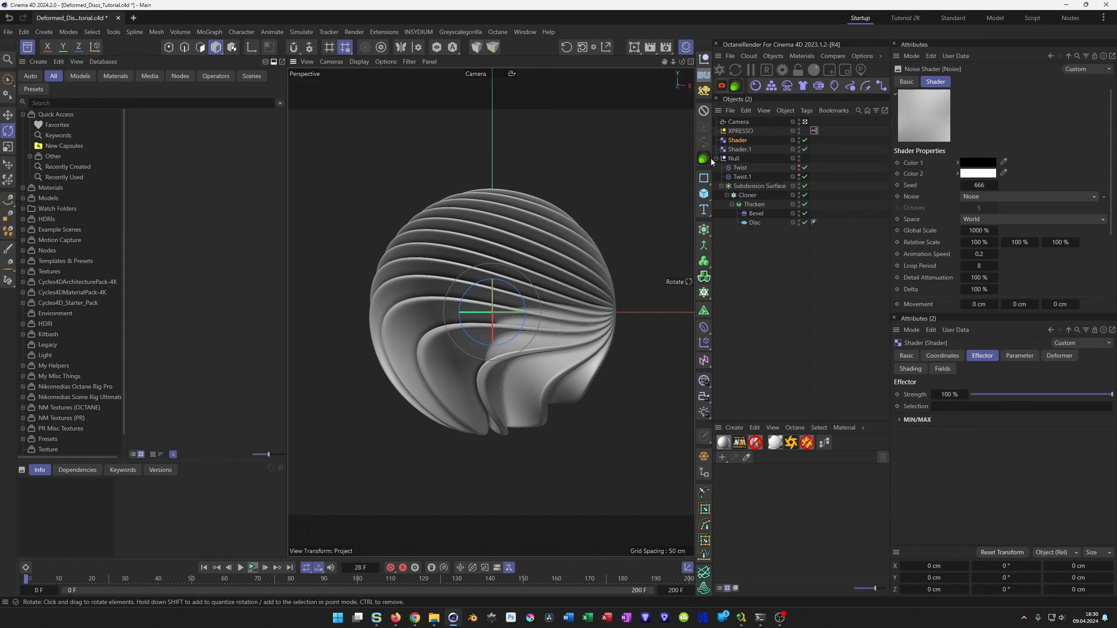
pyautogui.click(735, 122)
pyautogui.doubleClick(942, 134)
pyautogui.write('0')
pyautogui.press('Tab')
pyautogui.write('0')
pyautogui.press('Return')
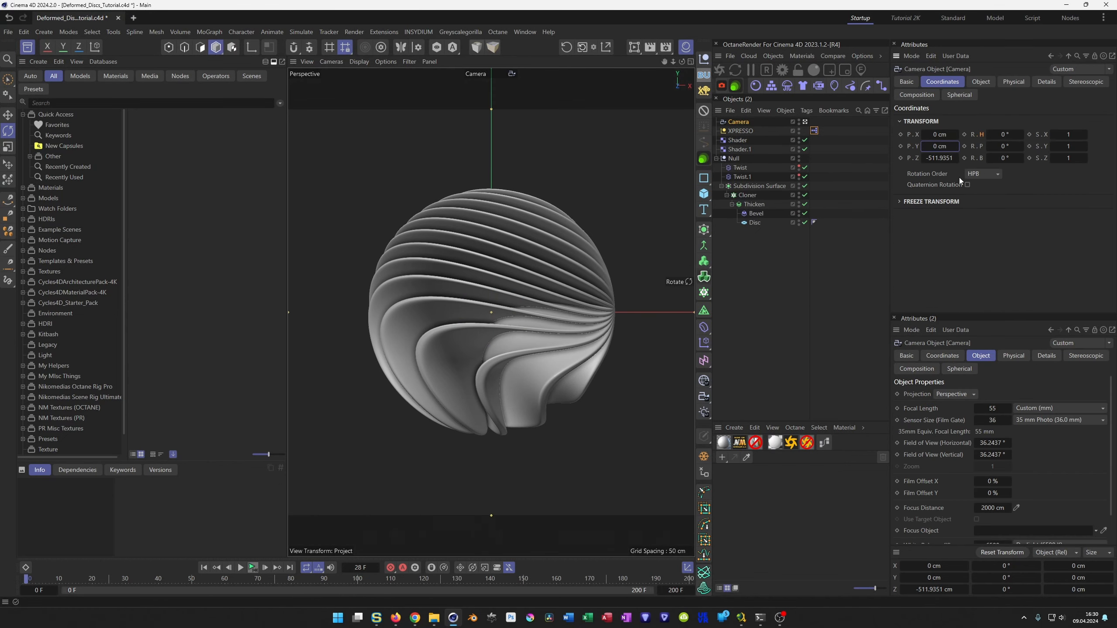
# Add a Protection tag to the Camera that leaves only the Z position unlocked, and save the project.
pyautogui.click(743, 123)
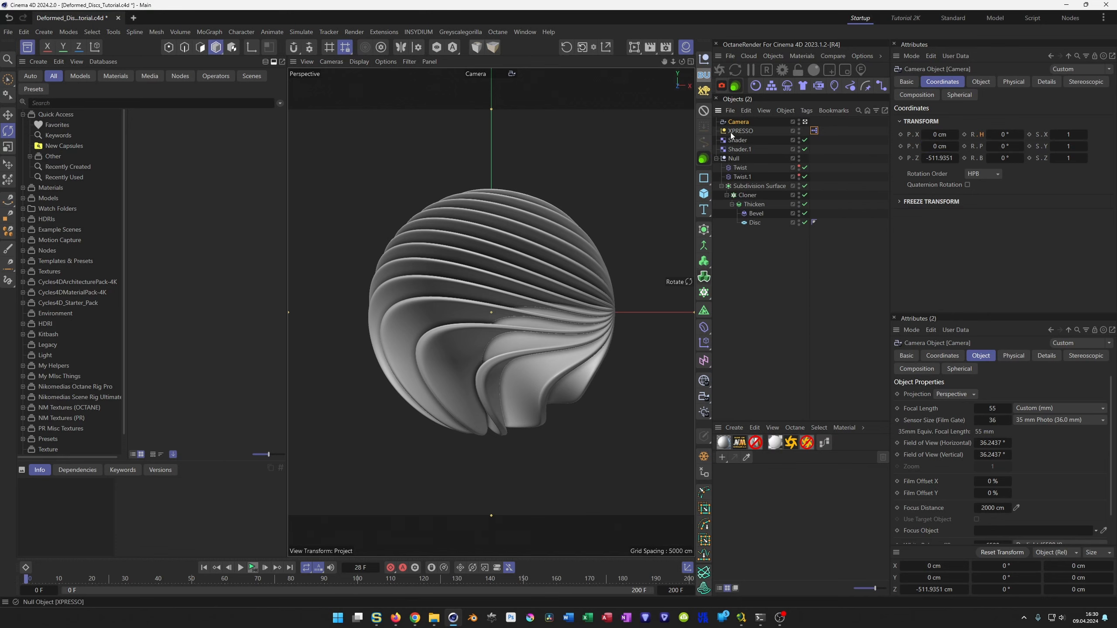
pyautogui.click(704, 111)
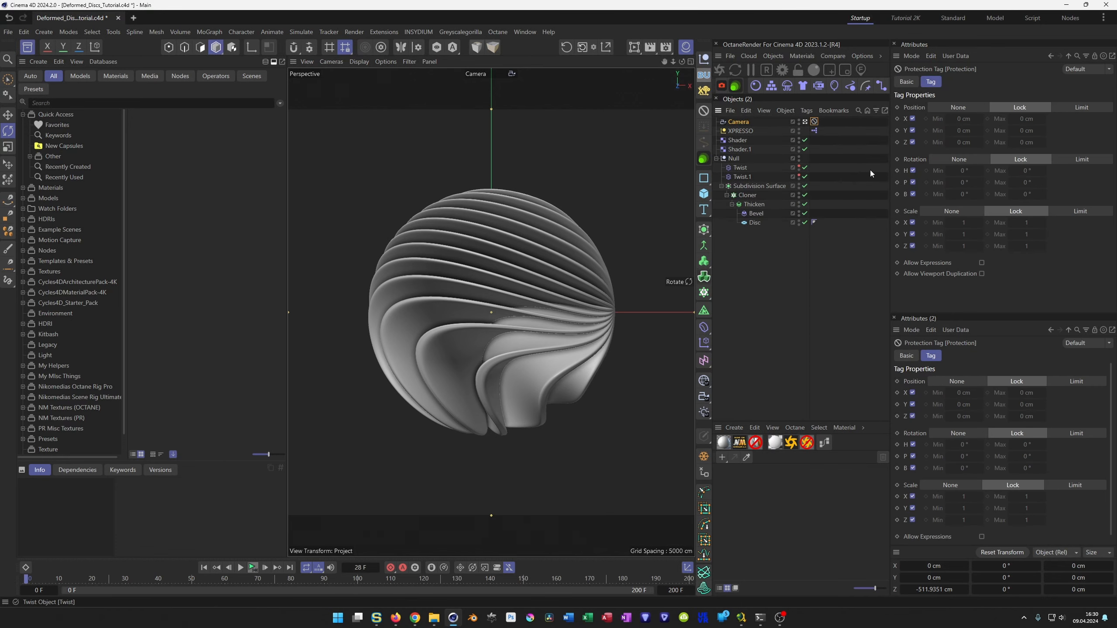
pyautogui.click(912, 142)
pyautogui.hotkey('ctrl', 's')
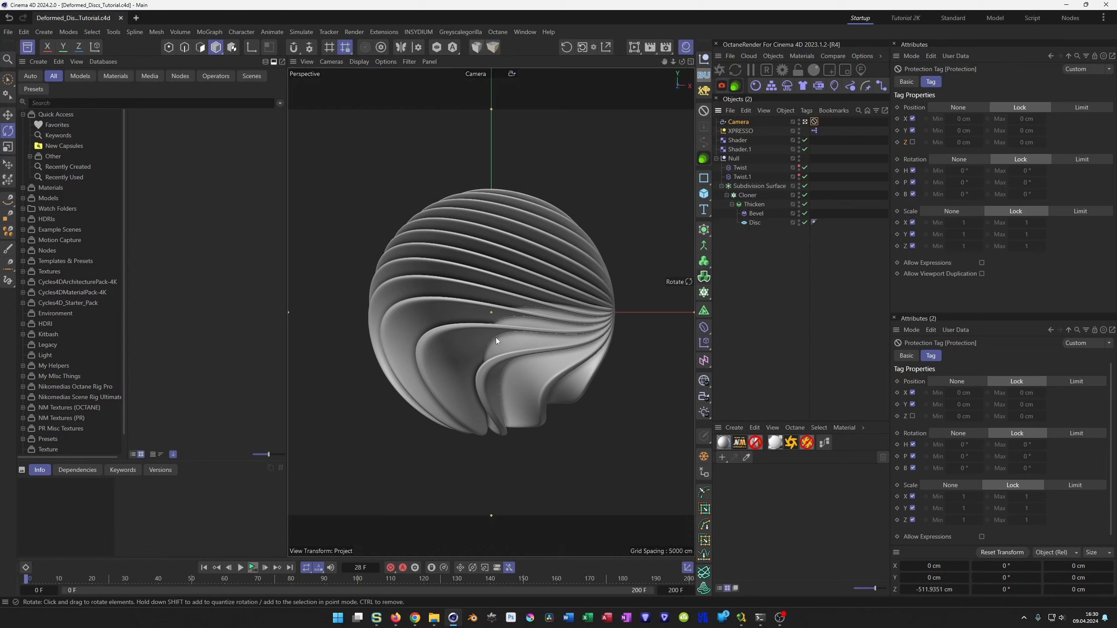
# Back the Camera away from the sphere to about -543.5 cm on Z, and switch the viewport to the default camera.
pyautogui.moveTo(496, 337)
pyautogui.keyDown('alt'); pyautogui.mouseDown(button='right')
pyautogui.moveTo(527, 326)
pyautogui.moveTo(494, 344)
pyautogui.mouseUp(button='right'); pyautogui.keyUp('alt')
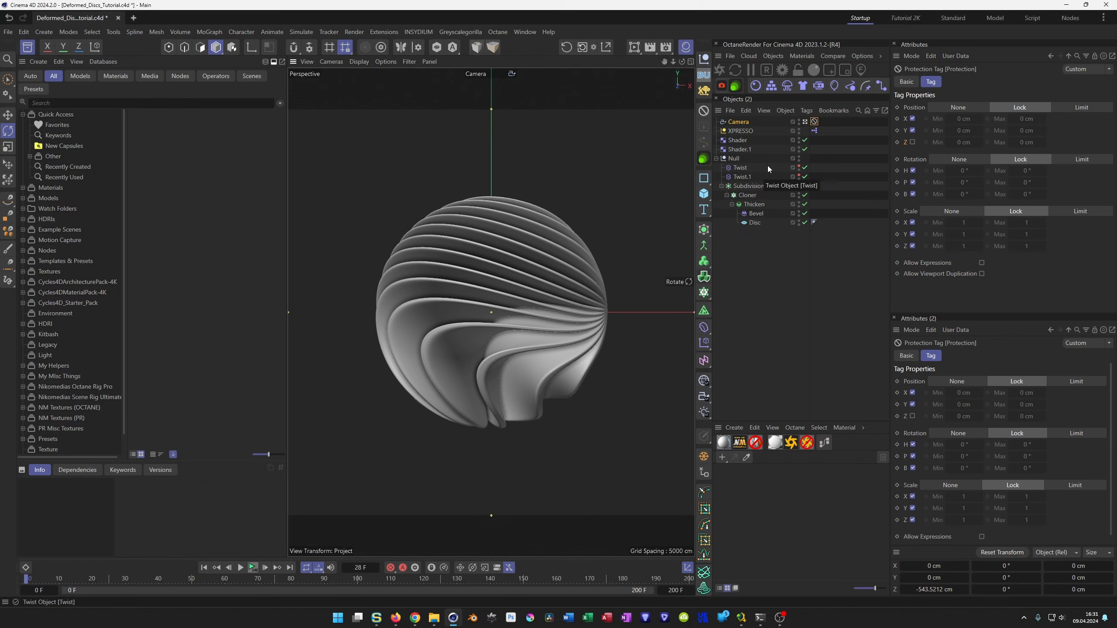
pyautogui.click(805, 122)
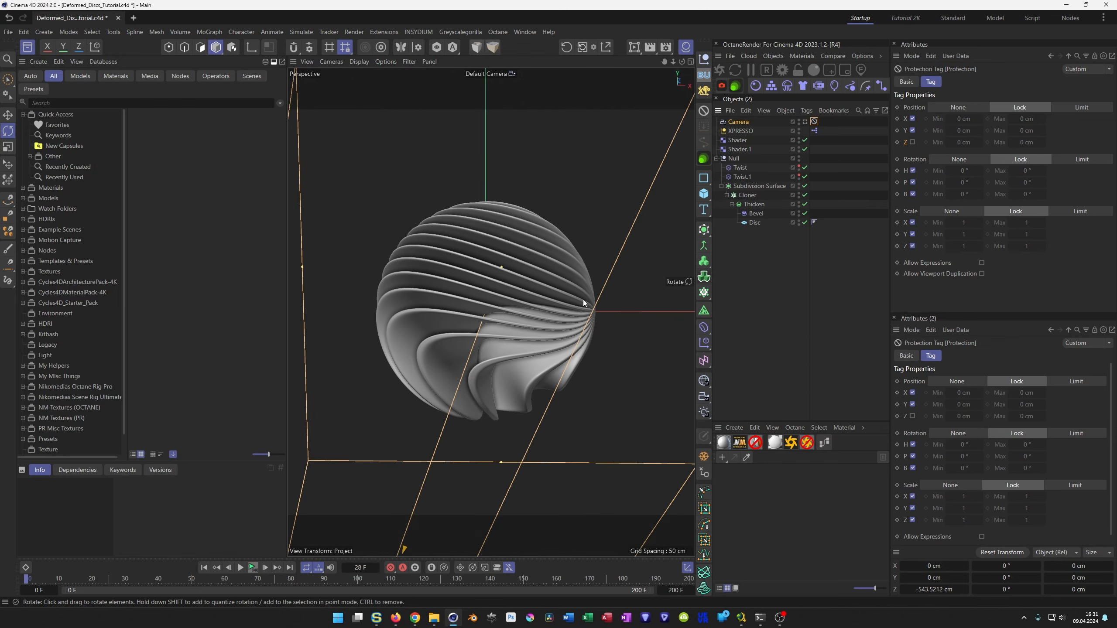
pyautogui.keyDown('alt'); pyautogui.moveTo(530, 263); pyautogui.dragTo(586, 355); pyautogui.keyUp('alt')
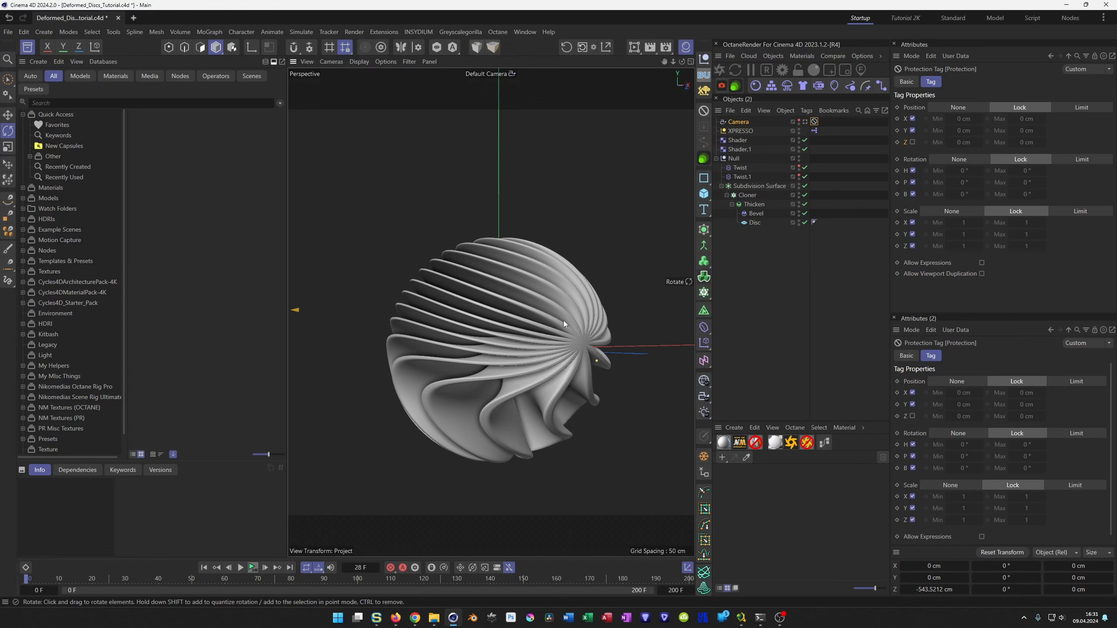
pyautogui.keyDown('alt'); pyautogui.moveTo(548, 286); pyautogui.dragTo(516, 284); pyautogui.keyUp('alt')
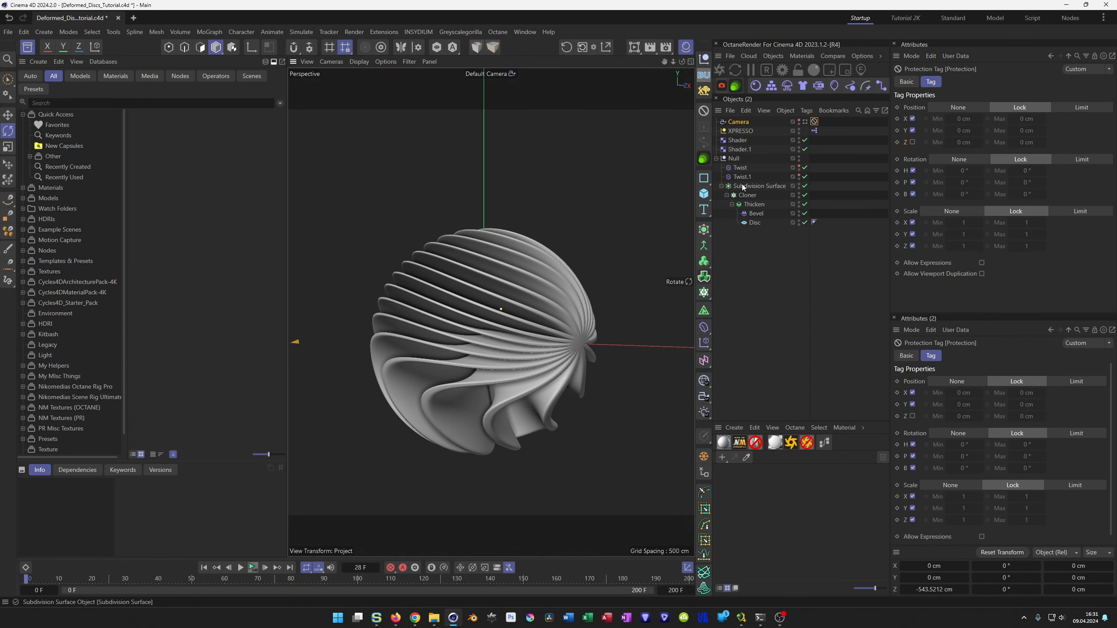
# Put the Null hierarchy inside a Volume Builder under a Volume Mesher, and set the builder's voxel size to 1 cm.
pyautogui.click(733, 159)
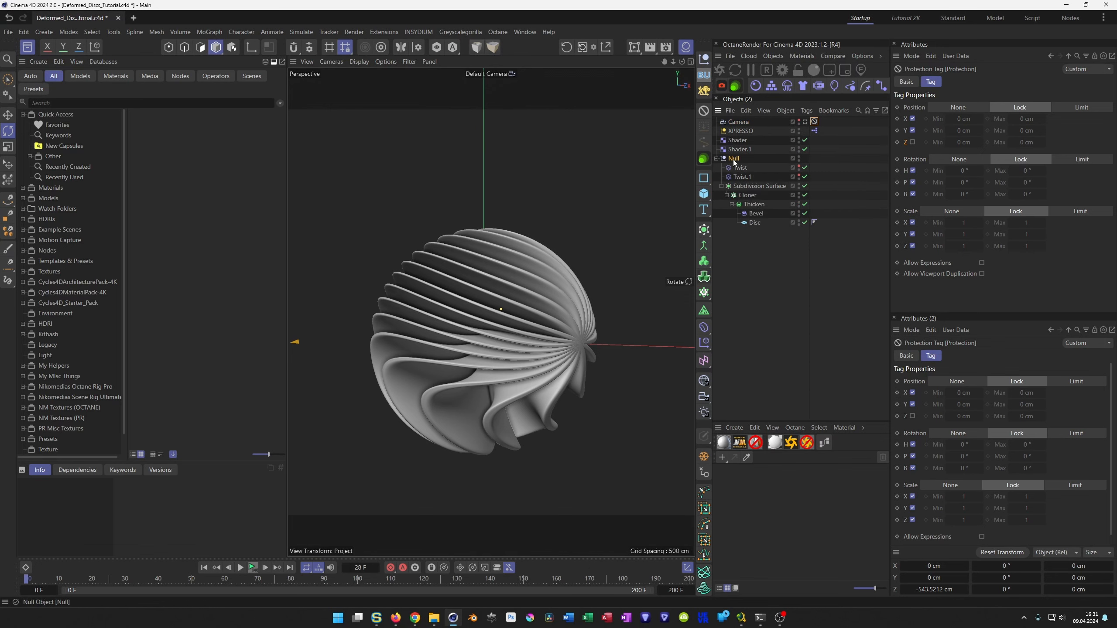
pyautogui.keyDown('alt'); pyautogui.click(704, 276); pyautogui.keyUp('alt')
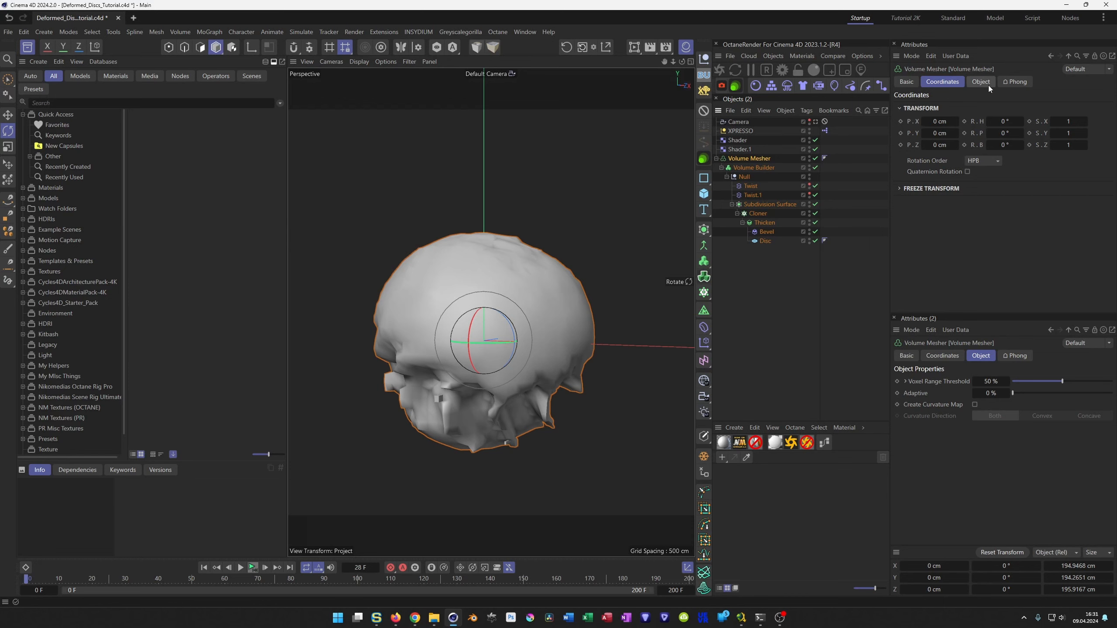
pyautogui.click(761, 167)
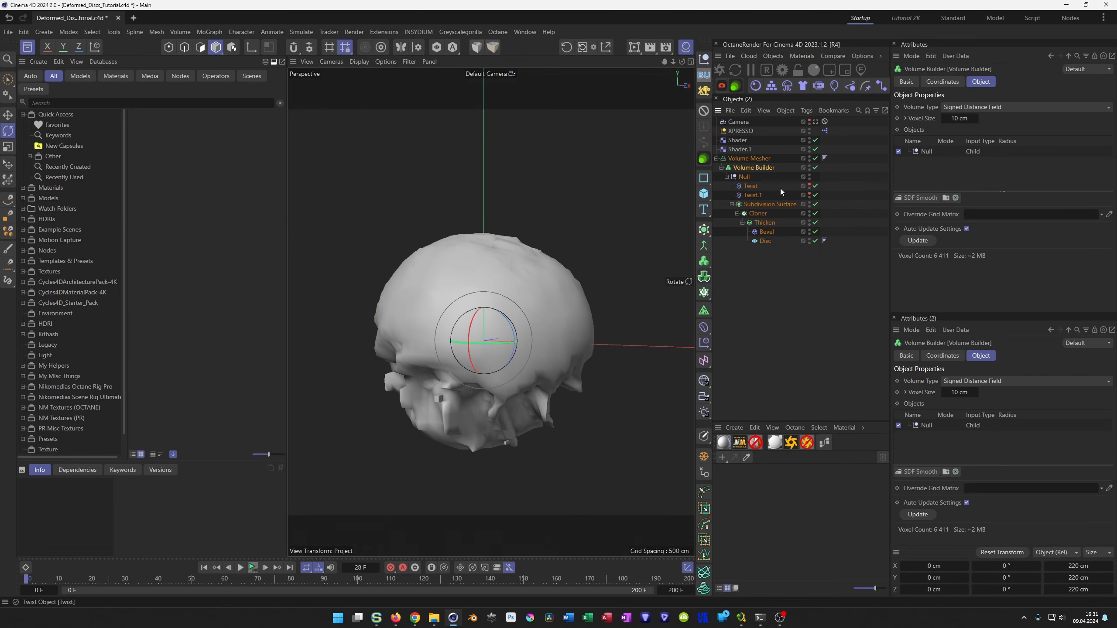
pyautogui.click(959, 118)
pyautogui.write('1')
pyautogui.press('Return')
pyautogui.keyDown('alt'); pyautogui.moveTo(581, 312); pyautogui.dragTo(565, 343); pyautogui.keyUp('alt')
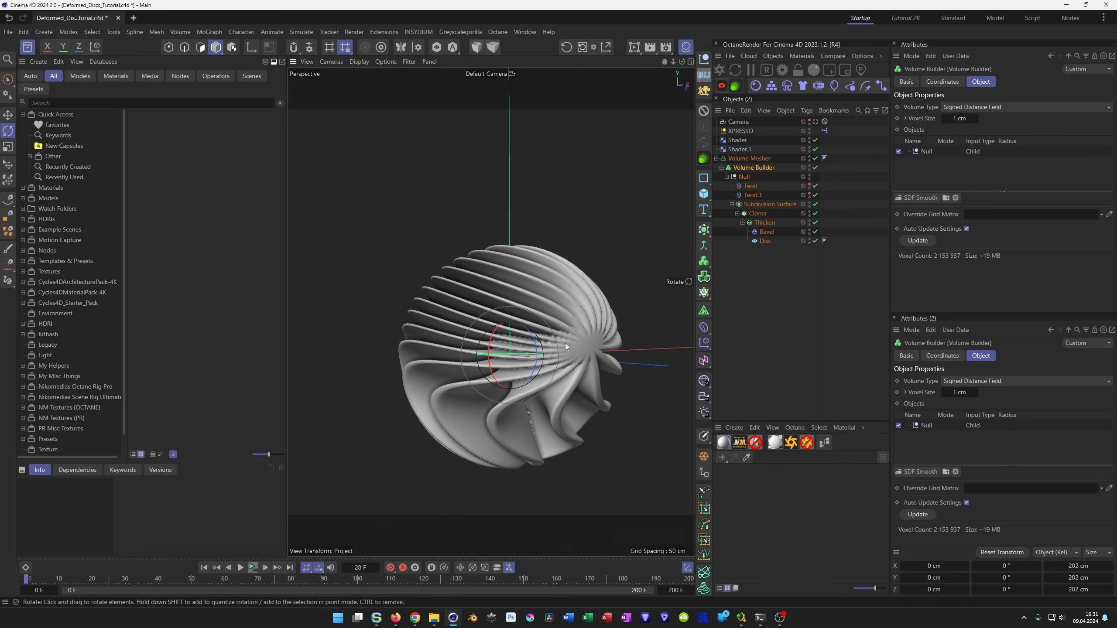
# Add an SDF Smooth filter above the Null in the Volume Builder's object list.
pyautogui.click(925, 152)
pyautogui.click(920, 198)
pyautogui.keyDown('alt'); pyautogui.moveTo(572, 319); pyautogui.dragTo(527, 282); pyautogui.keyUp('alt')
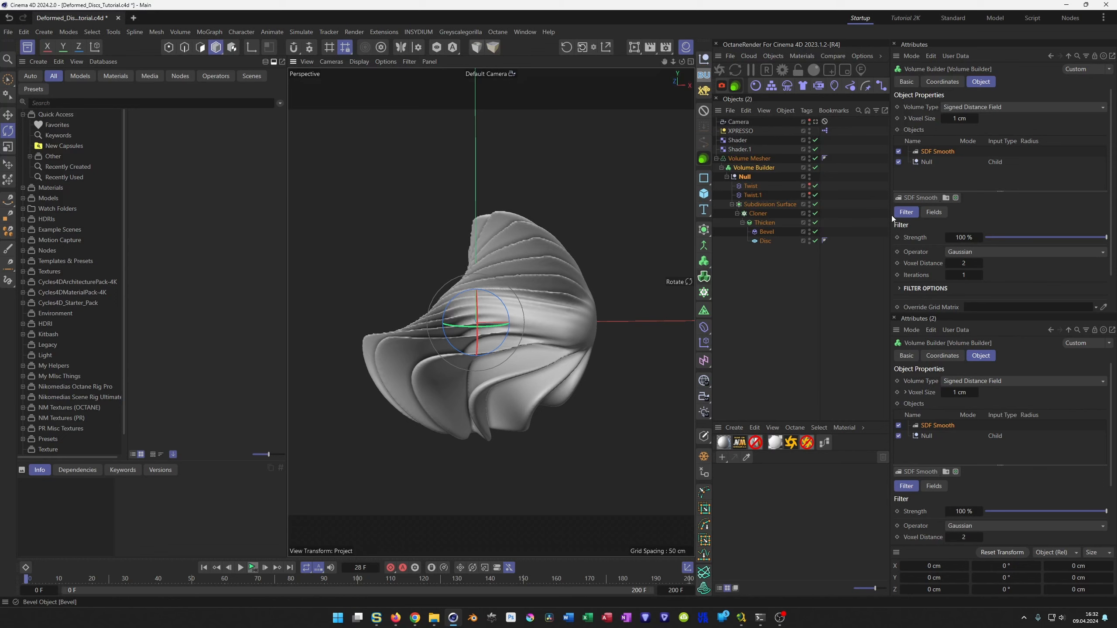
# Add an SDF Dilate and Erode filter between the SDF Smooth and the Null, with an offset of 1 cm.
pyautogui.click(928, 162)
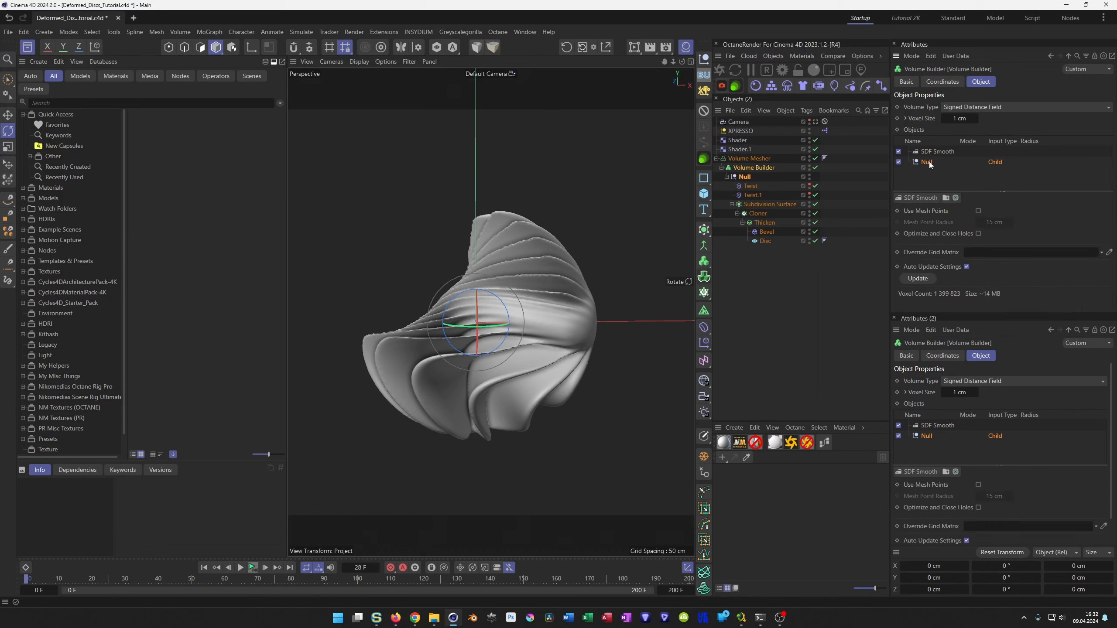
pyautogui.click(921, 199)
pyautogui.click(918, 215)
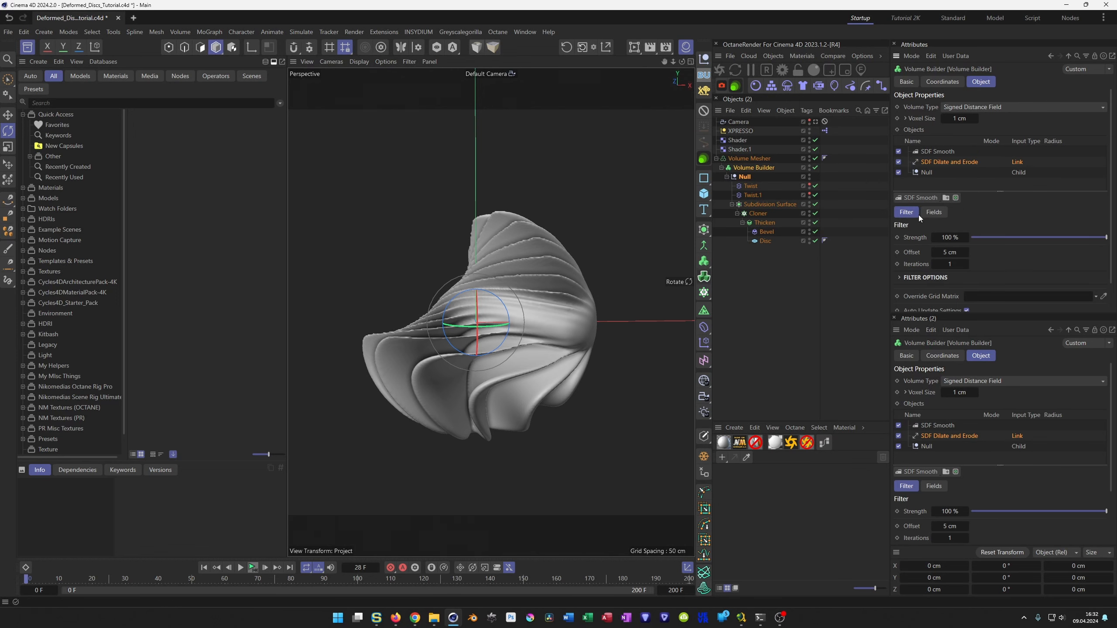
pyautogui.click(942, 252)
pyautogui.write('1')
pyautogui.press('Return')
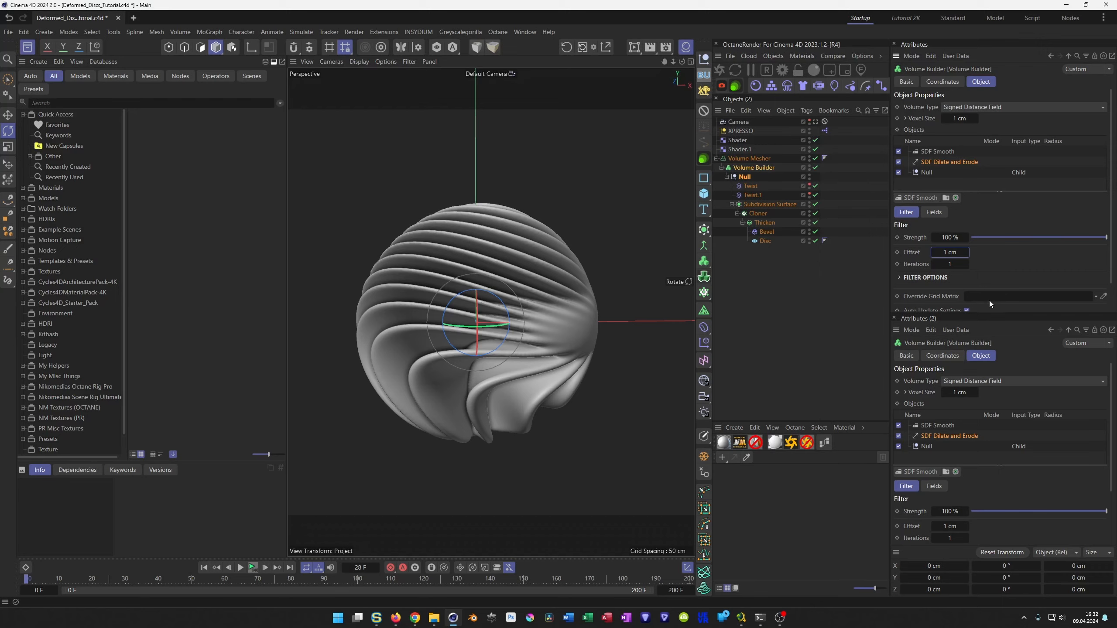
# Set the SDF Dilate and Erode filter's offset to 0.5 cm.
pyautogui.keyDown('alt'); pyautogui.moveTo(523, 310); pyautogui.dragTo(566, 294); pyautogui.keyUp('alt')
pyautogui.keyDown('alt'); pyautogui.moveTo(497, 306); pyautogui.dragTo(550, 281); pyautogui.keyUp('alt')
pyautogui.doubleClick(949, 252)
pyautogui.write('0.5')
pyautogui.press('Return')
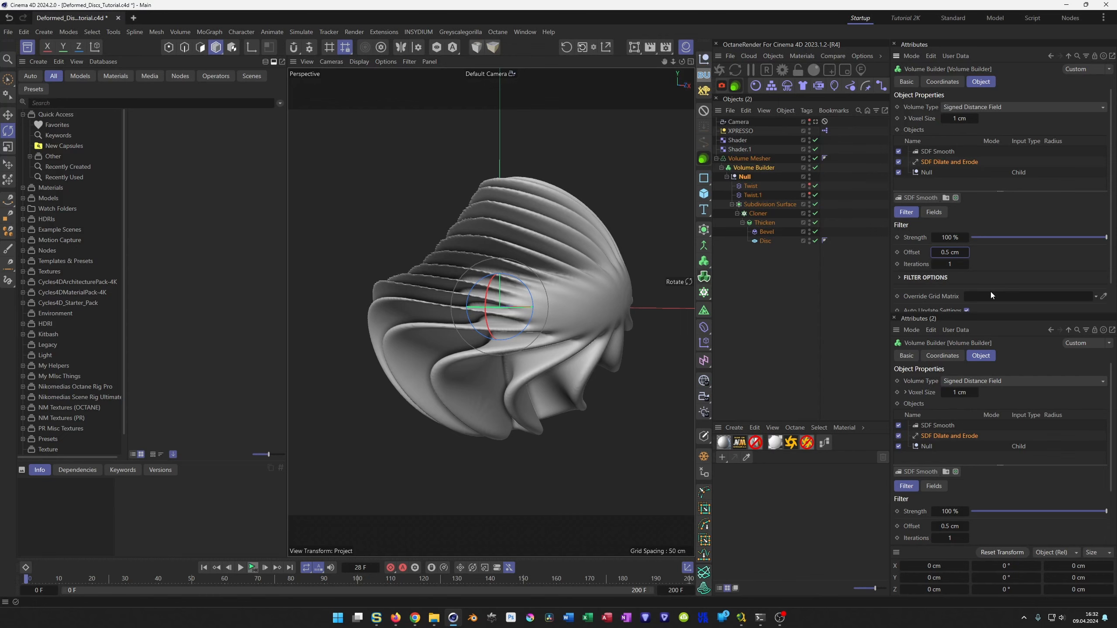
pyautogui.keyDown('alt'); pyautogui.moveTo(499, 242); pyautogui.dragTo(399, 262); pyautogui.keyUp('alt')
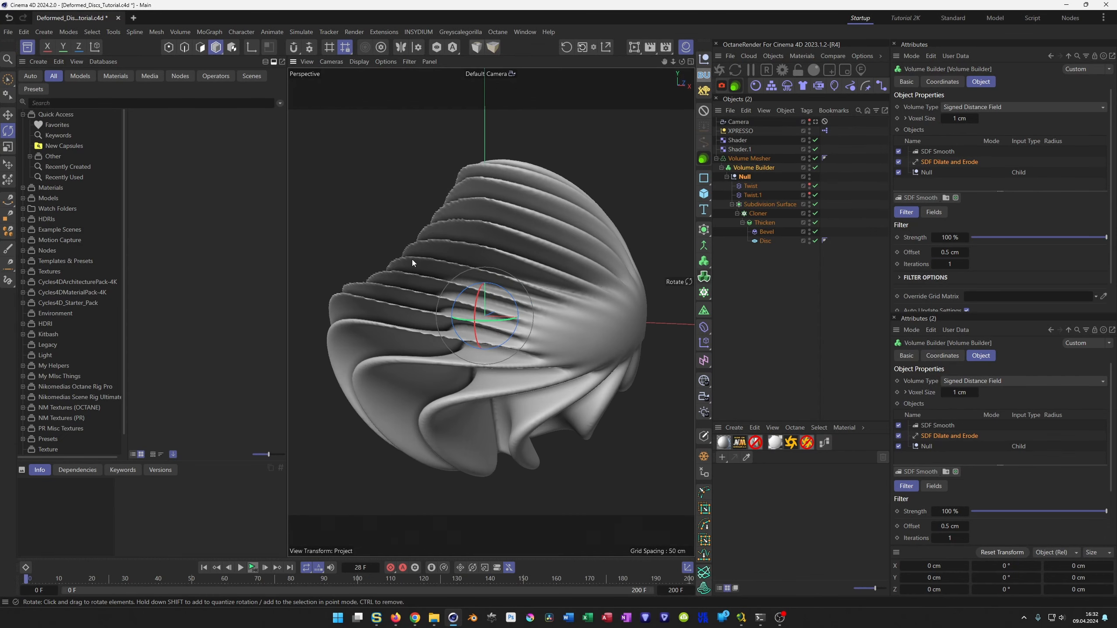
# Try 2 iterations on the SDF Smooth filter, and set them back to 1.
pyautogui.click(985, 152)
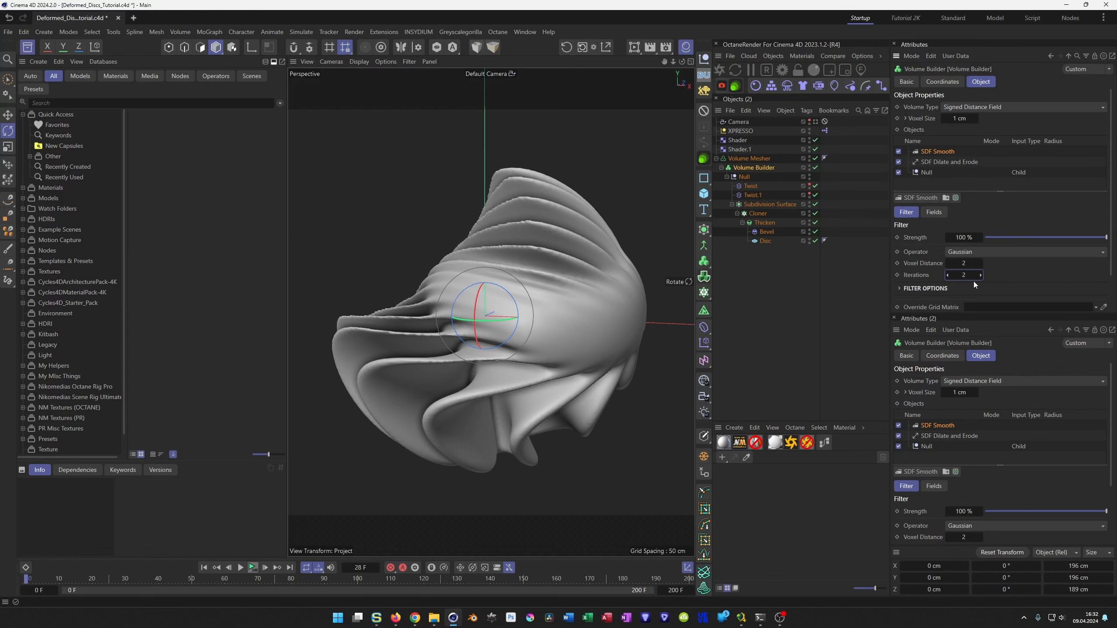
pyautogui.write('1')
pyautogui.press('Return')
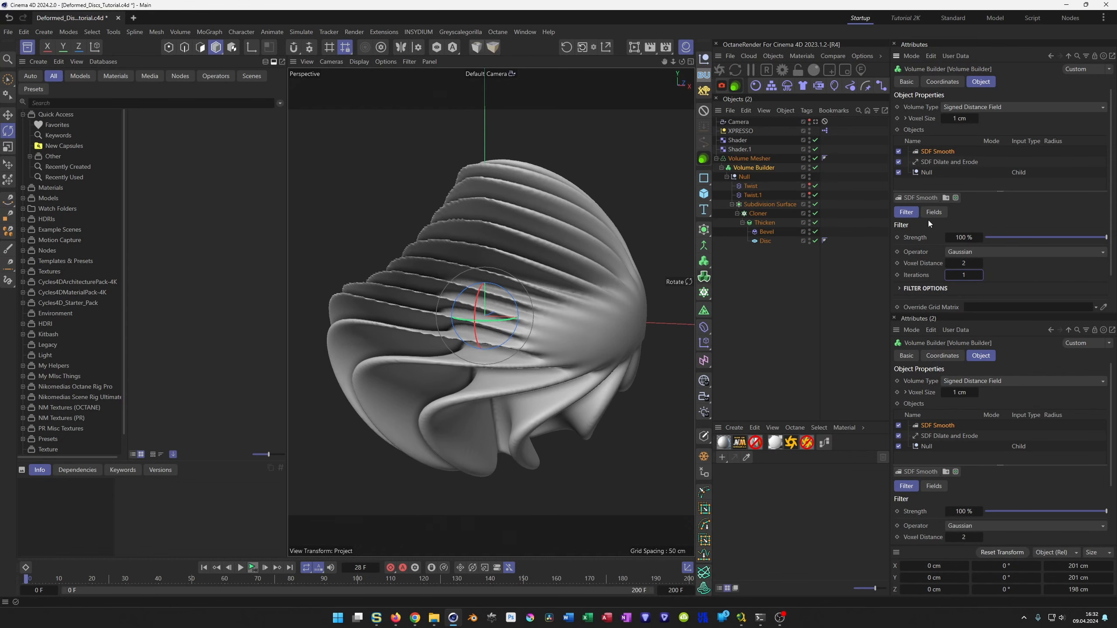
# Add a Smoothing deformer as a child of the Volume Mesher.
pyautogui.click(749, 158)
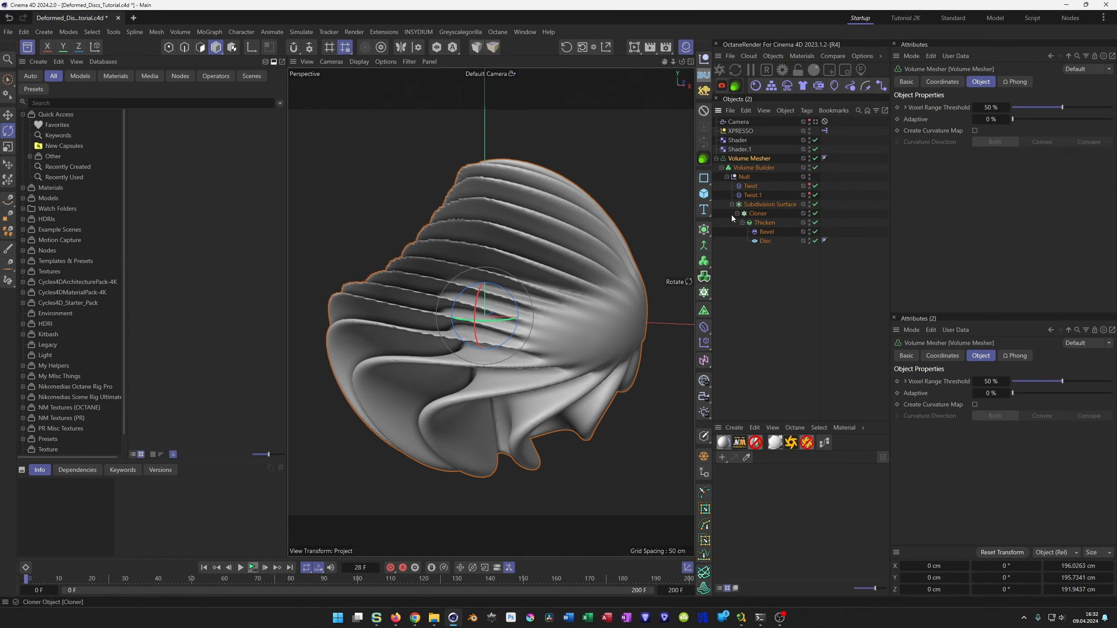
pyautogui.click(704, 326)
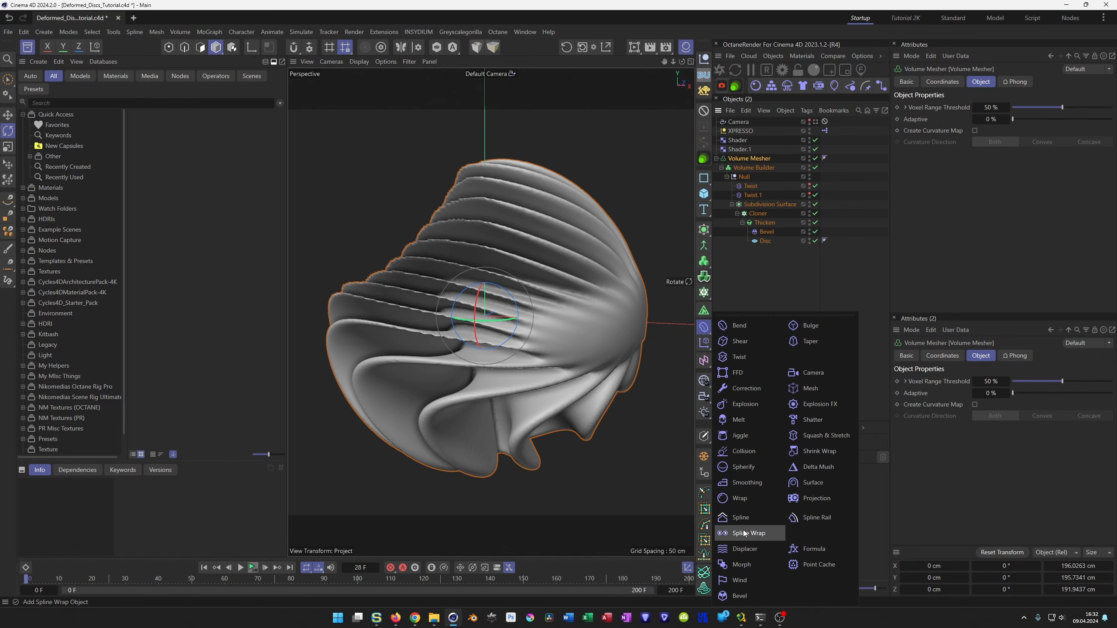
pyautogui.click(738, 483)
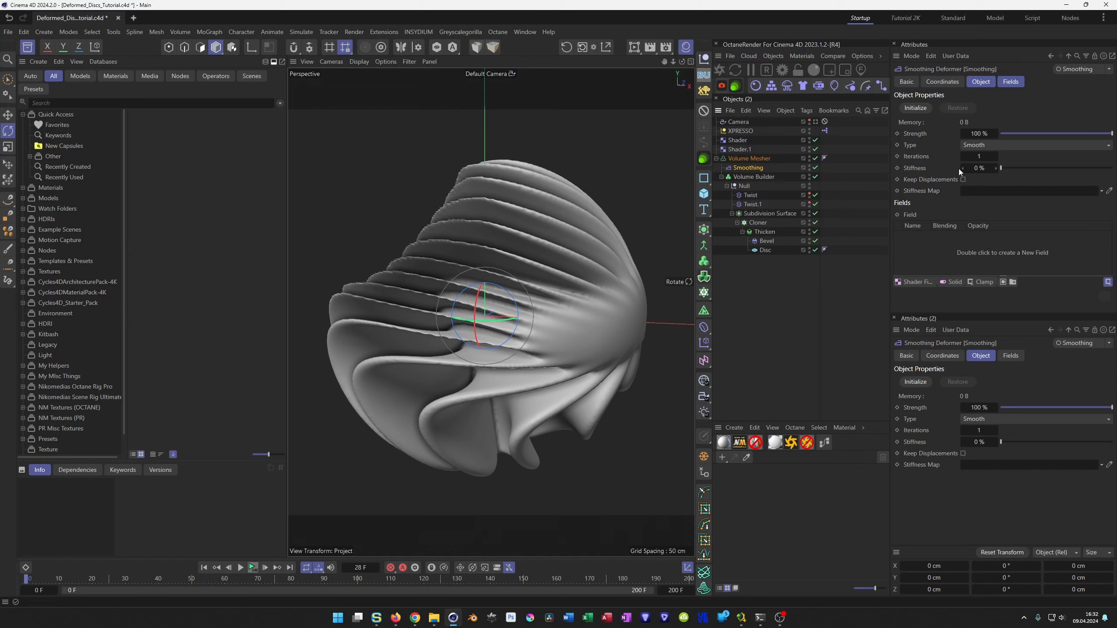
# Set the Smoothing deformer's iterations to 136 and briefly play the animation to check the smoothed mesh.
pyautogui.click(980, 156)
pyautogui.moveTo(980, 157); pyautogui.dragTo(1039, 157)
pyautogui.scroll(-4, 491, 307)
pyautogui.keyDown('alt'); pyautogui.moveTo(492, 306); pyautogui.dragTo(494, 304); pyautogui.keyUp('alt')
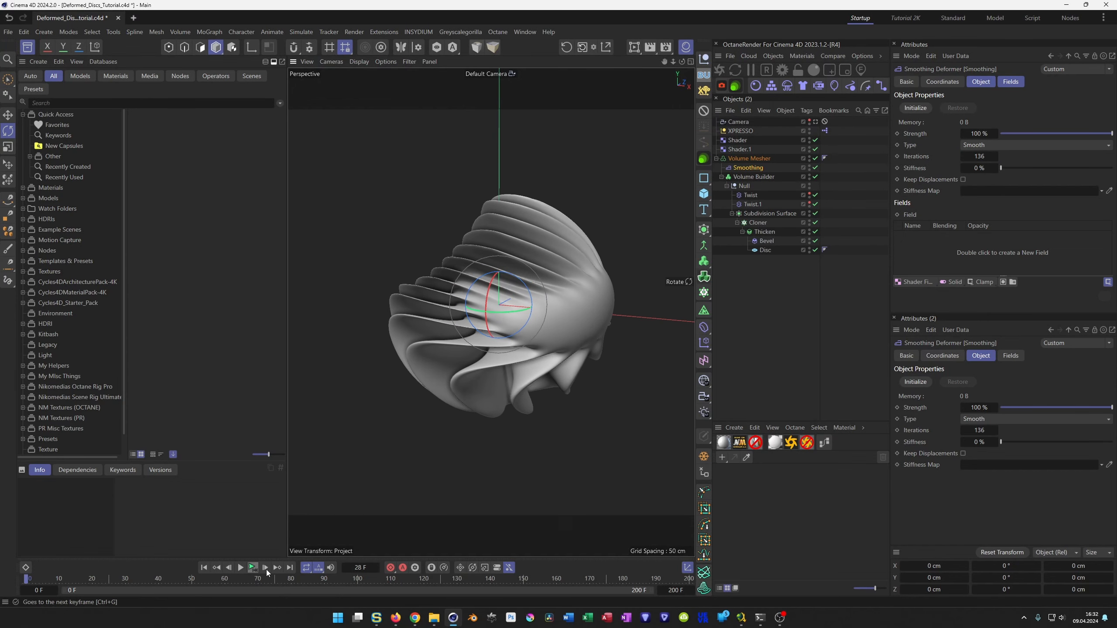
pyautogui.click(253, 570)
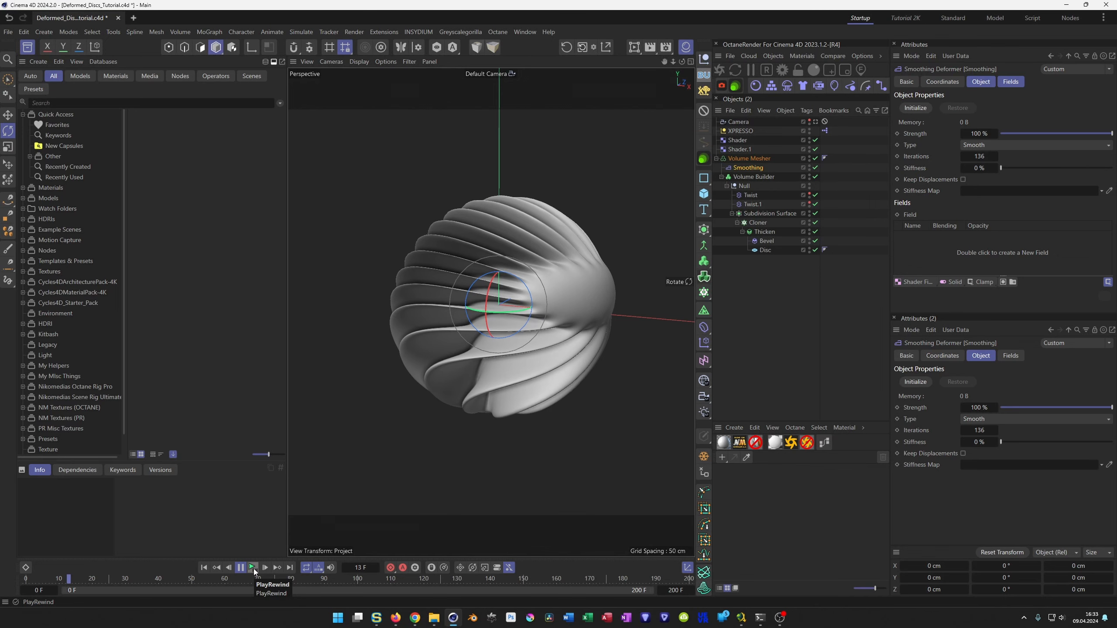
pyautogui.click(254, 569)
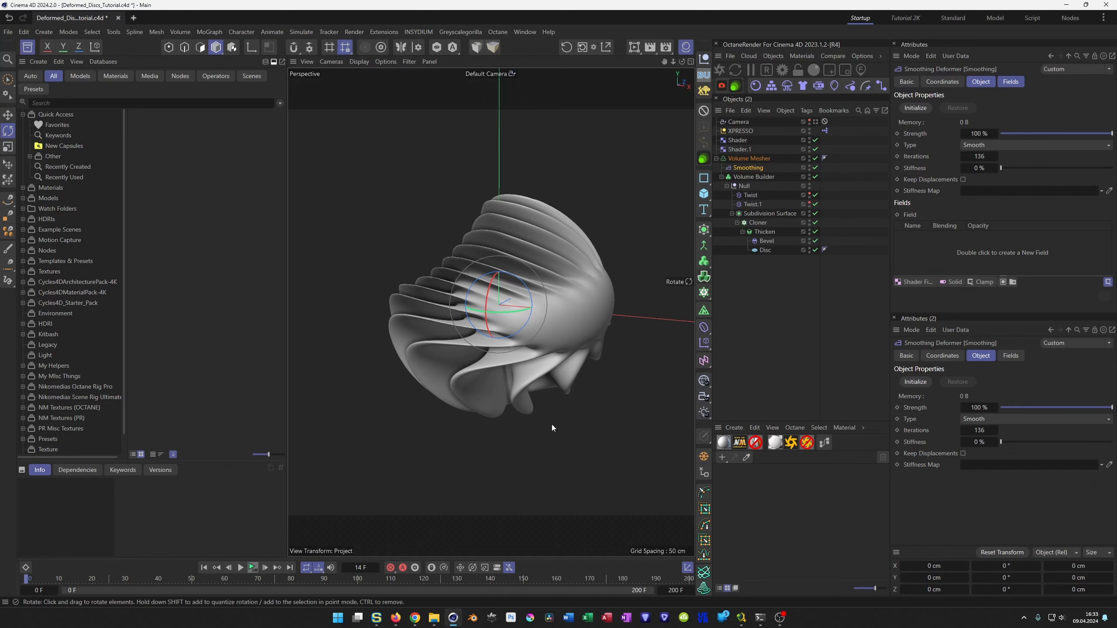
# Cache frames 0 to 90 in the Volume Builder through a Cache Layer with Animation enabled, and play back the result.
pyautogui.click(766, 177)
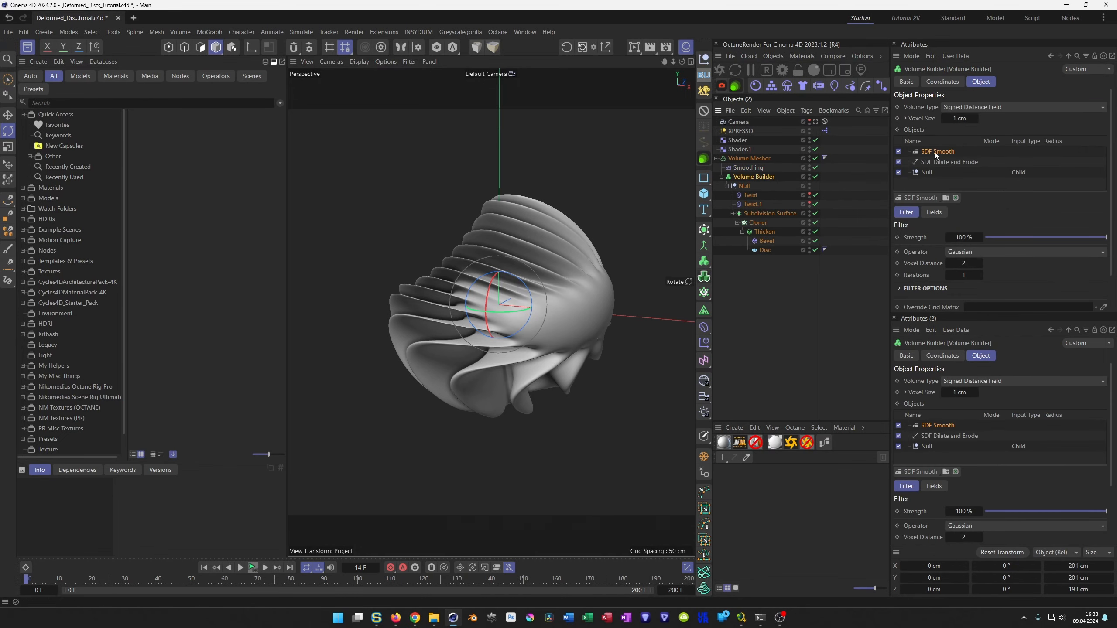
pyautogui.click(956, 197)
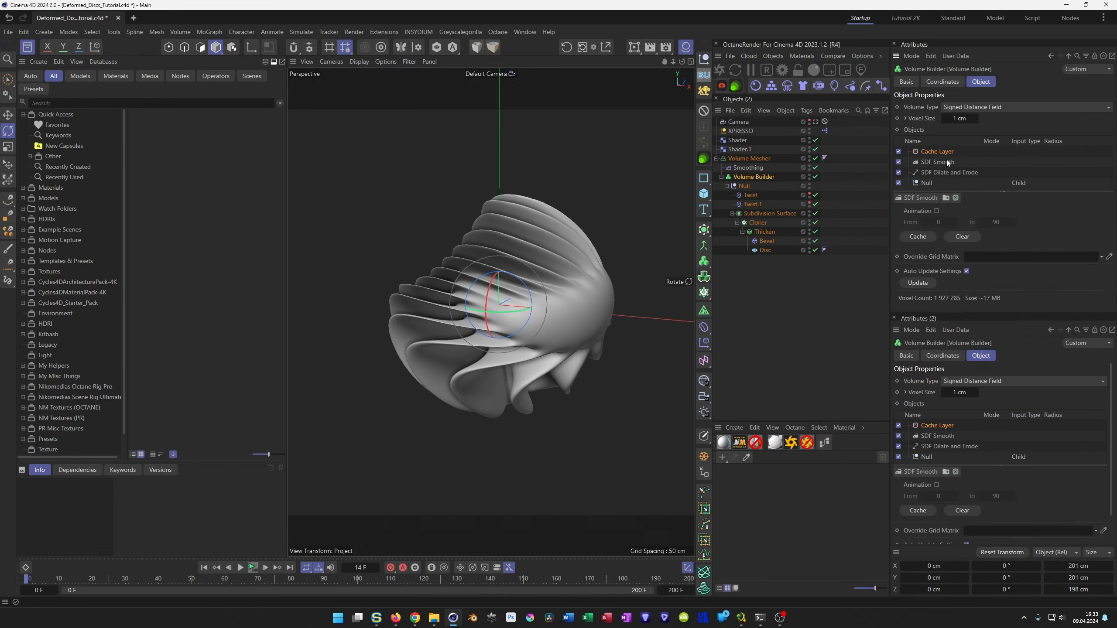
pyautogui.click(937, 211)
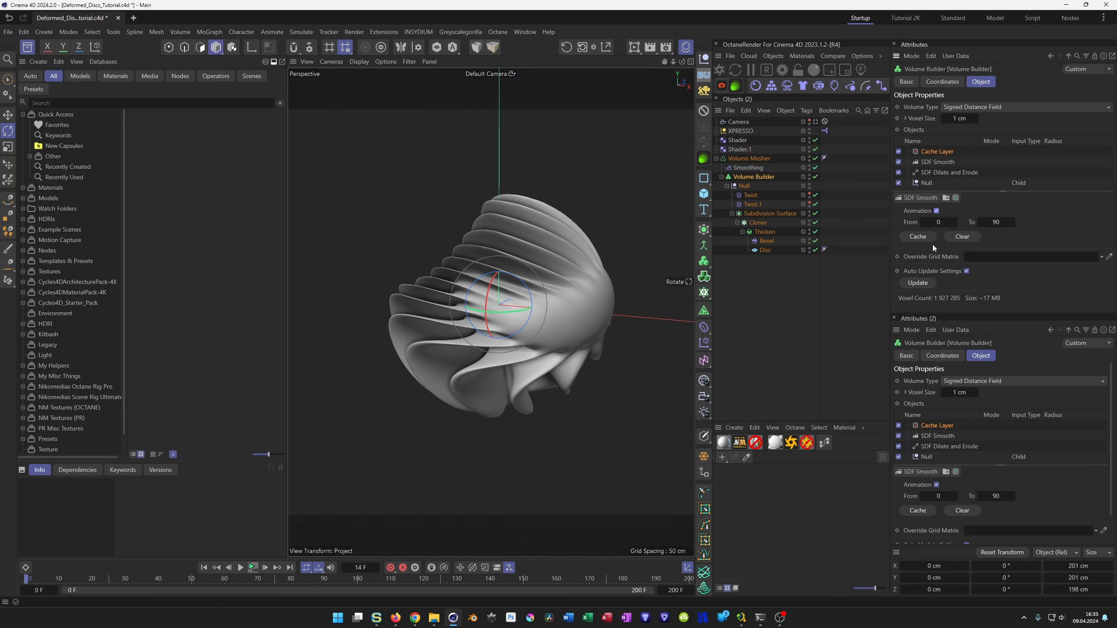
pyautogui.click(918, 237)
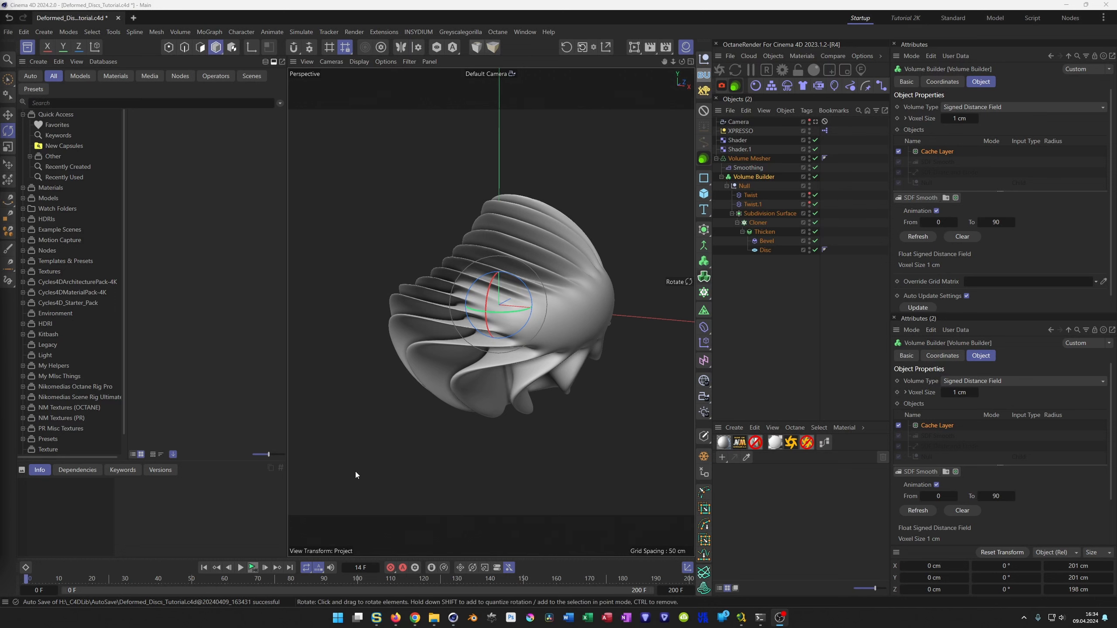
pyautogui.click(246, 570)
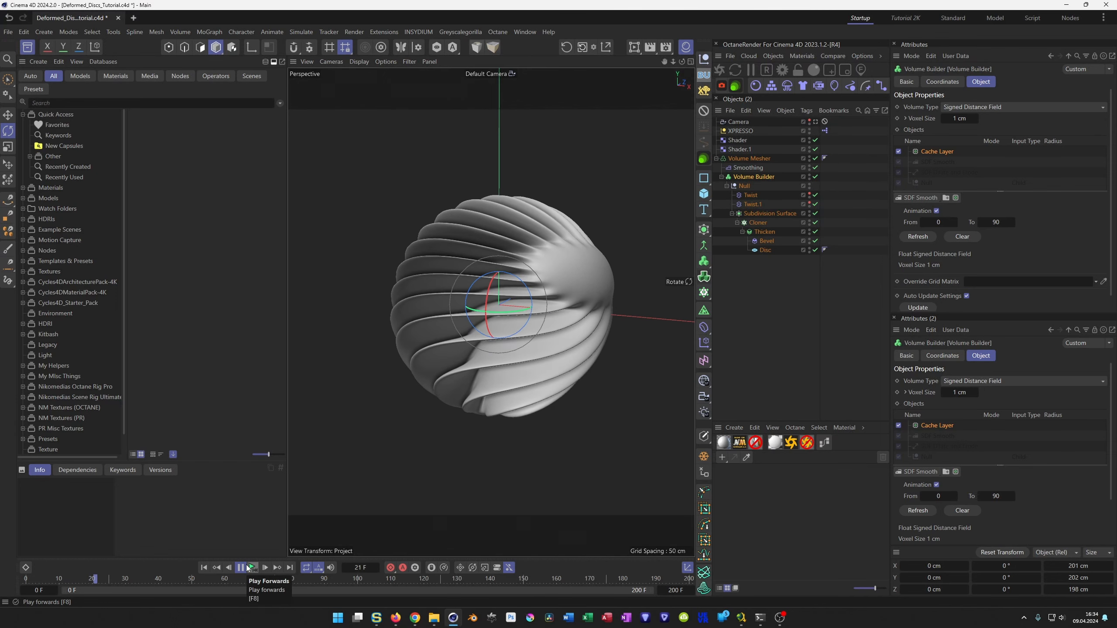
pyautogui.click(247, 567)
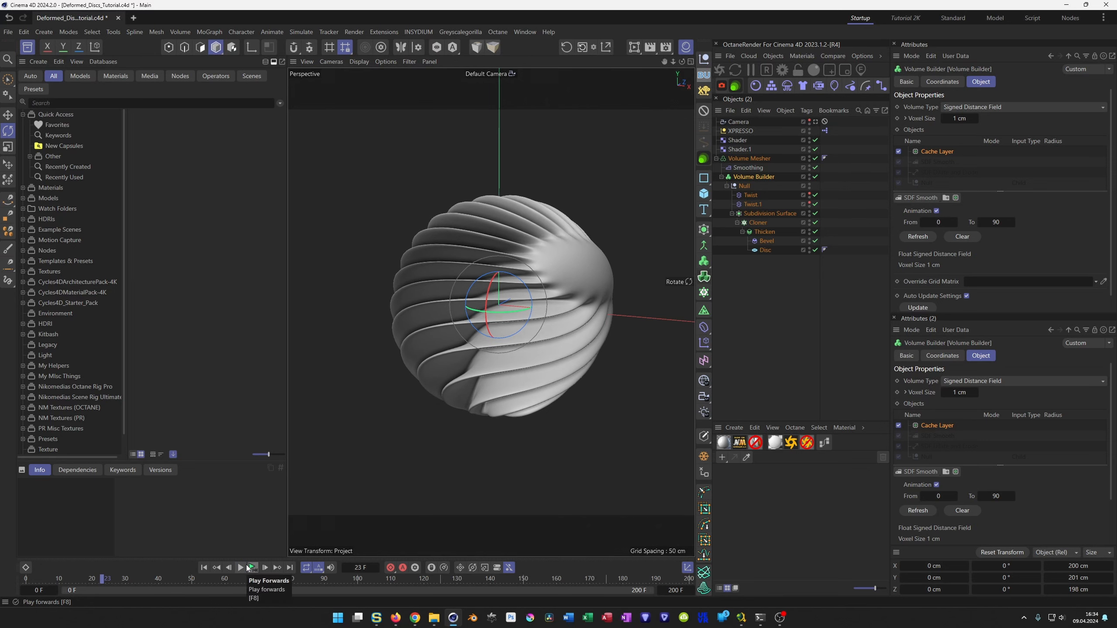
# Return to the first frame, move the Null out of the Volume Builder, and delete the Volume Mesher hierarchy.
pyautogui.click(205, 568)
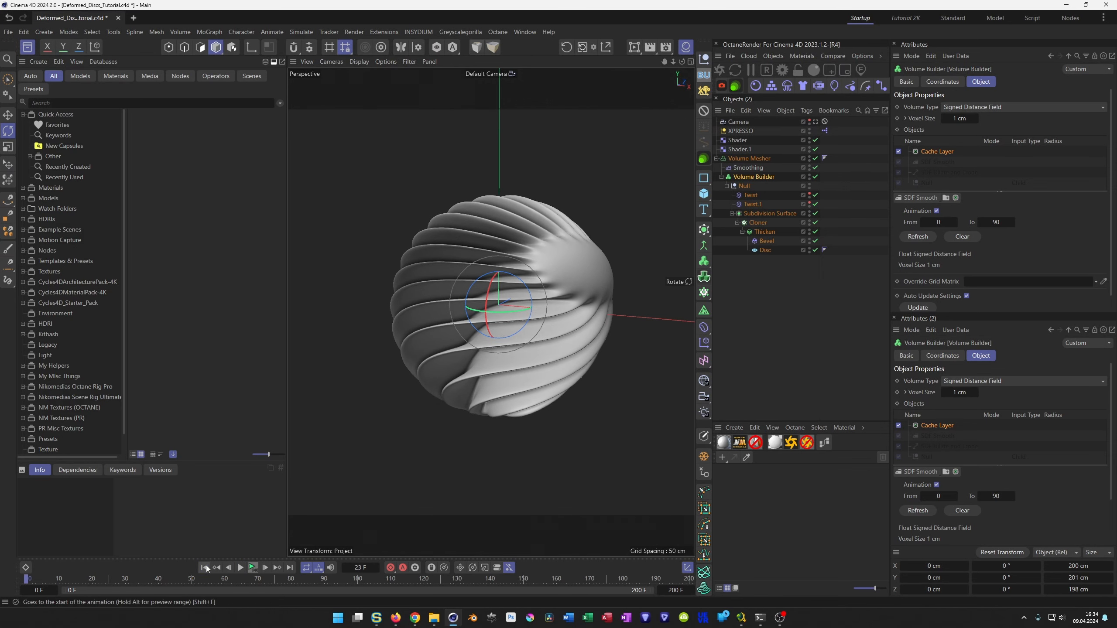
pyautogui.click(743, 159)
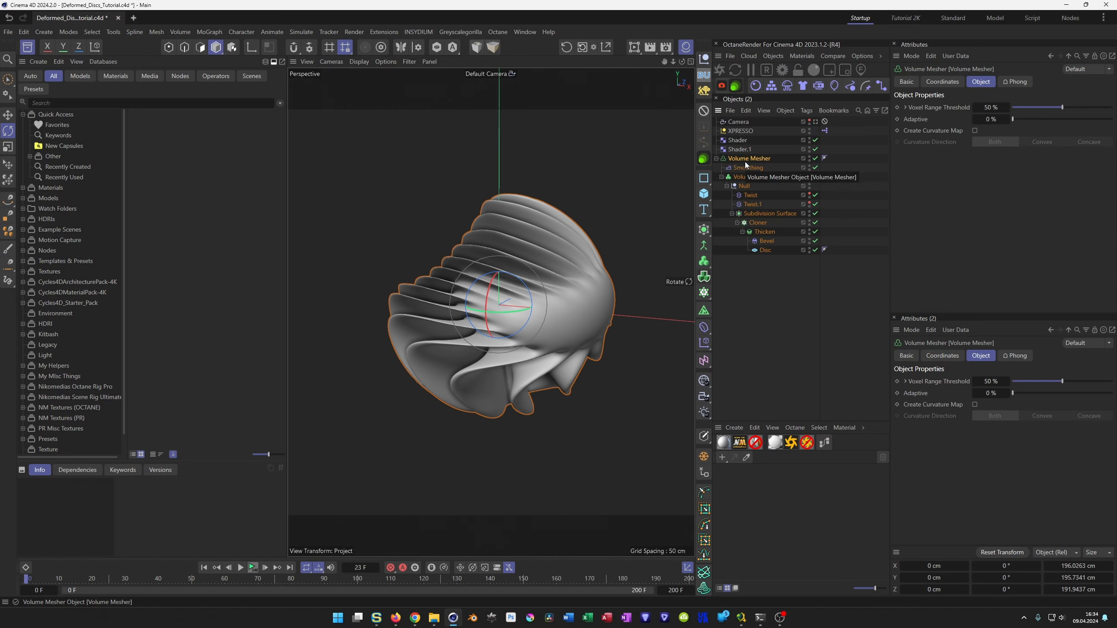
pyautogui.click(744, 186)
pyautogui.moveTo(743, 187); pyautogui.dragTo(752, 330)
pyautogui.click(751, 160)
pyautogui.press('Delete')
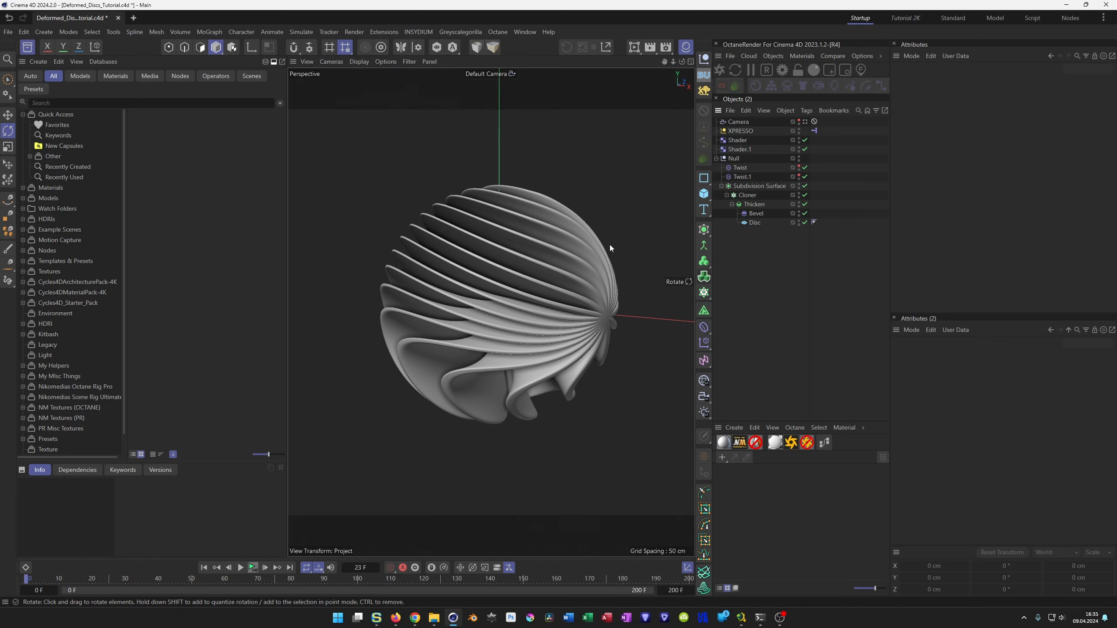
# Disable the Subdivision Surface, Cloner, Thicken and both Twist deformers inside the Null.
pyautogui.click(716, 159)
pyautogui.click(716, 159)
pyautogui.click(805, 187)
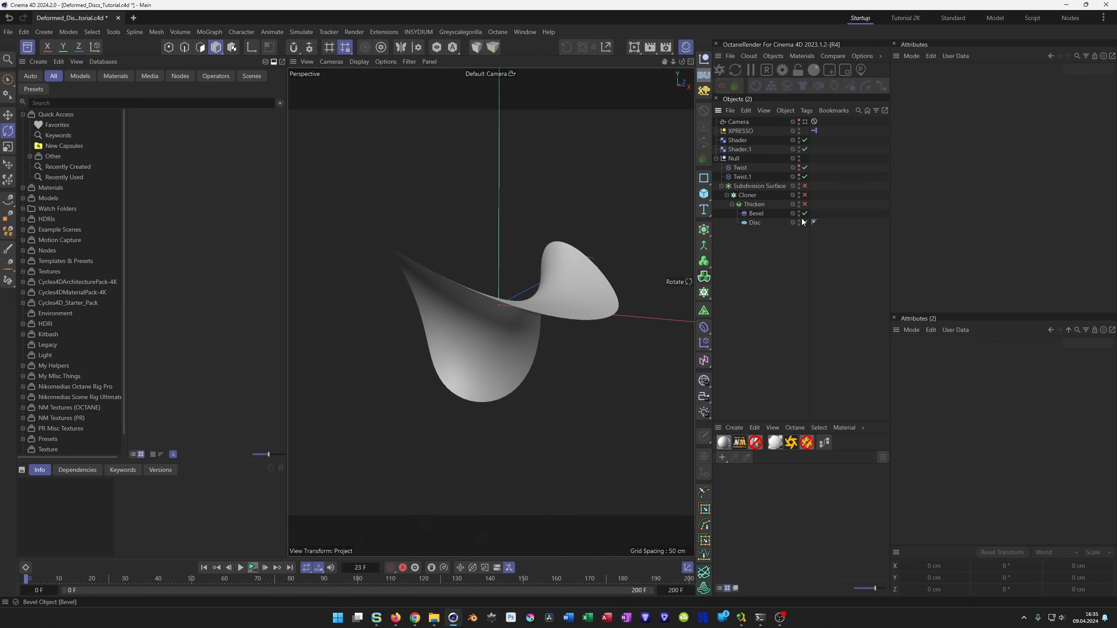
pyautogui.click(716, 158)
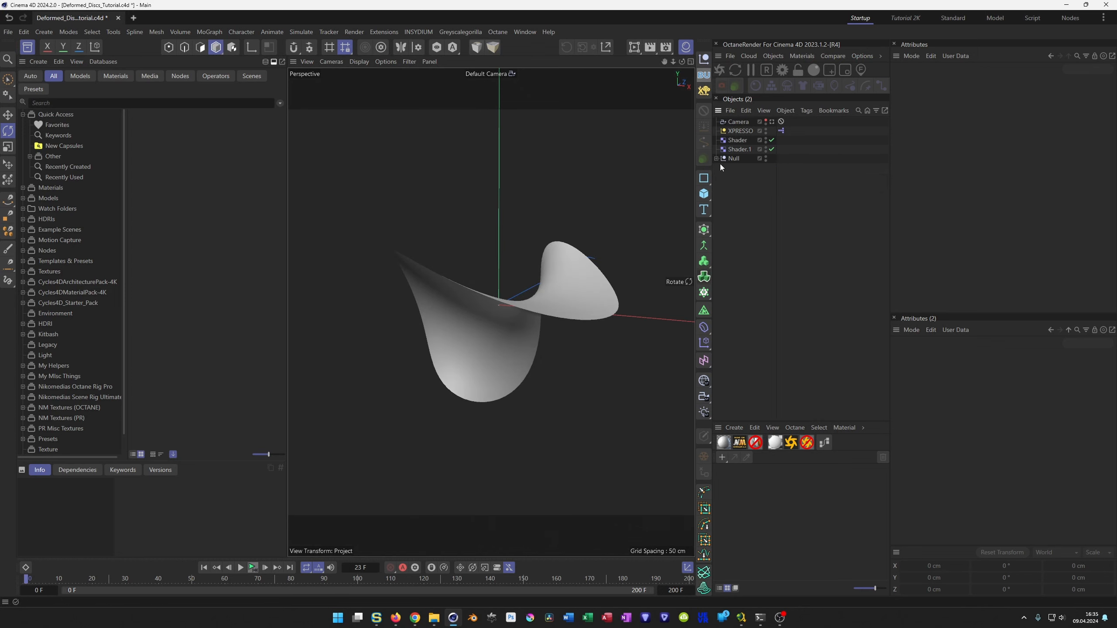
pyautogui.click(715, 158)
pyautogui.click(804, 176)
pyautogui.click(716, 158)
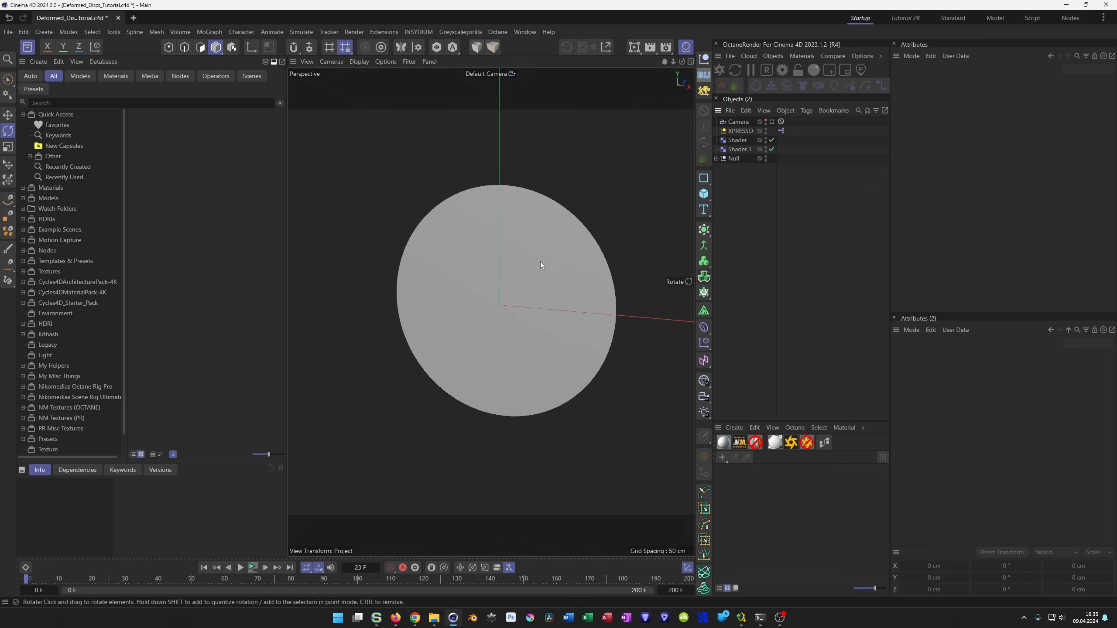
# Hide the Null and its contents in the viewport, leaving its hierarchy collapsed.
pyautogui.keyDown('alt'); pyautogui.moveTo(525, 265); pyautogui.dragTo(513, 265); pyautogui.keyUp('alt')
pyautogui.click(716, 158)
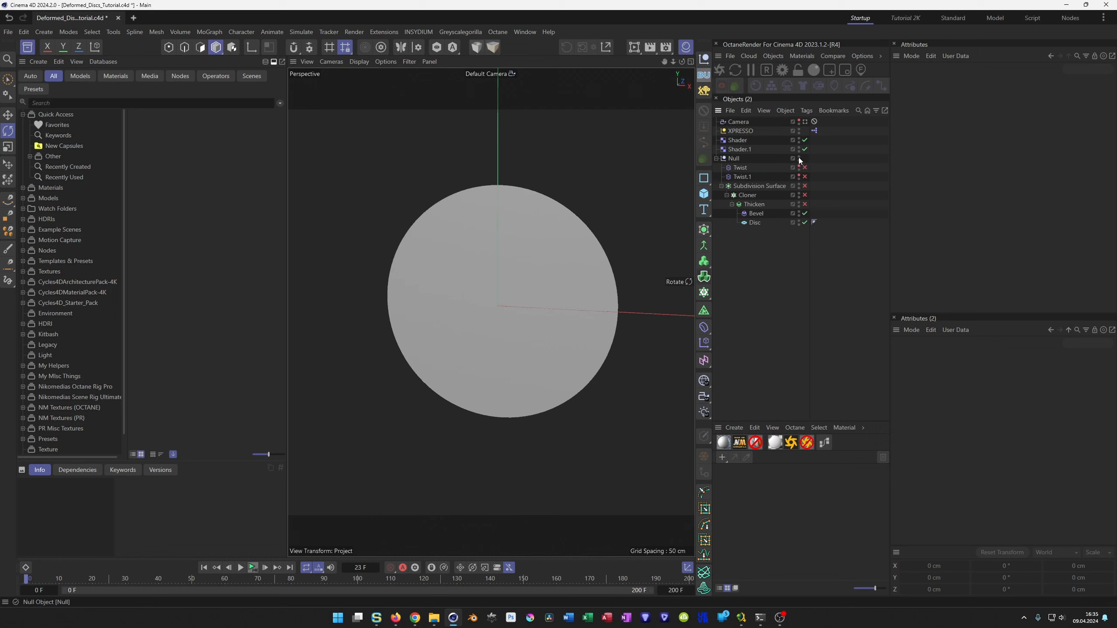
pyautogui.click(799, 158)
pyautogui.click(716, 158)
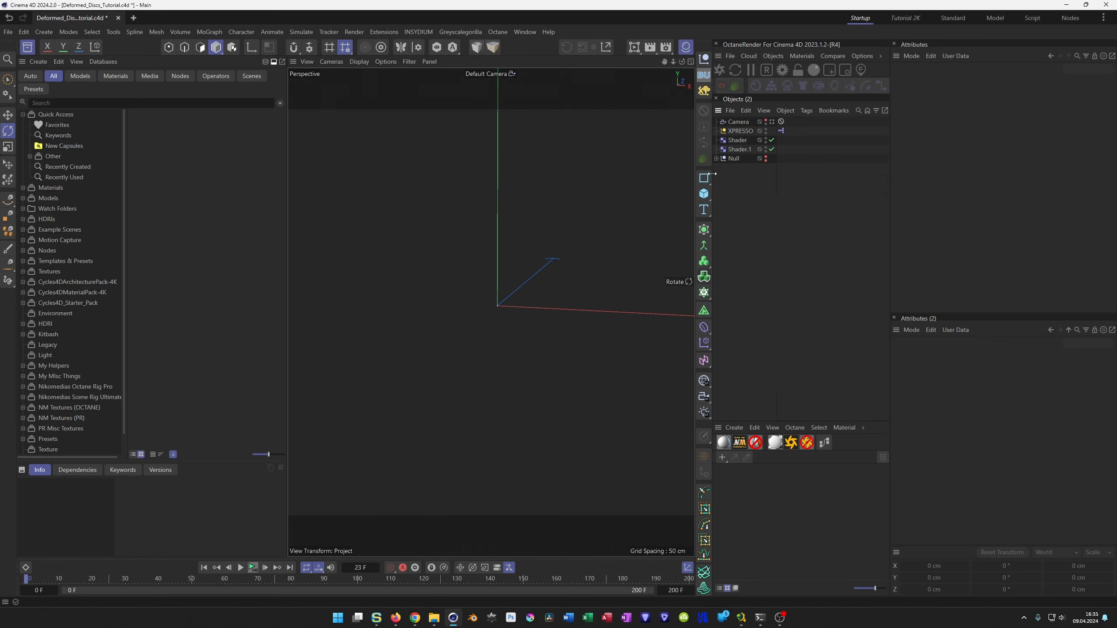
# Add a Sphere primitive, show its polygon lines with Gouraud Shading (Lines), and set its type to Hemisphere.
pyautogui.keyDown('alt'); pyautogui.moveTo(493, 302); pyautogui.dragTo(473, 334); pyautogui.keyUp('alt')
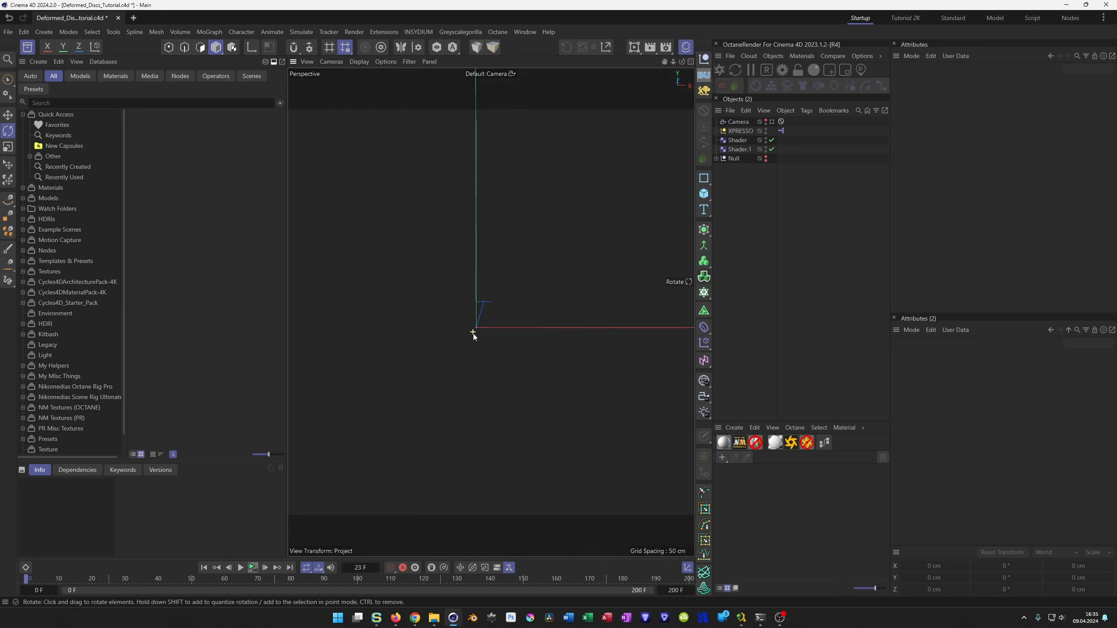
pyautogui.click(704, 194)
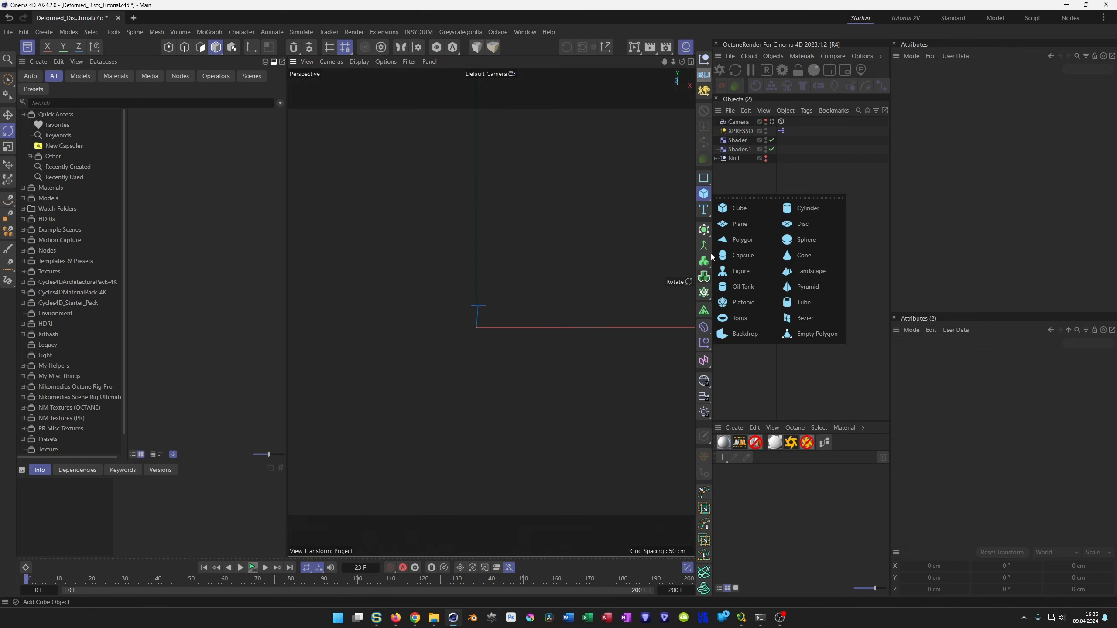
pyautogui.click(793, 240)
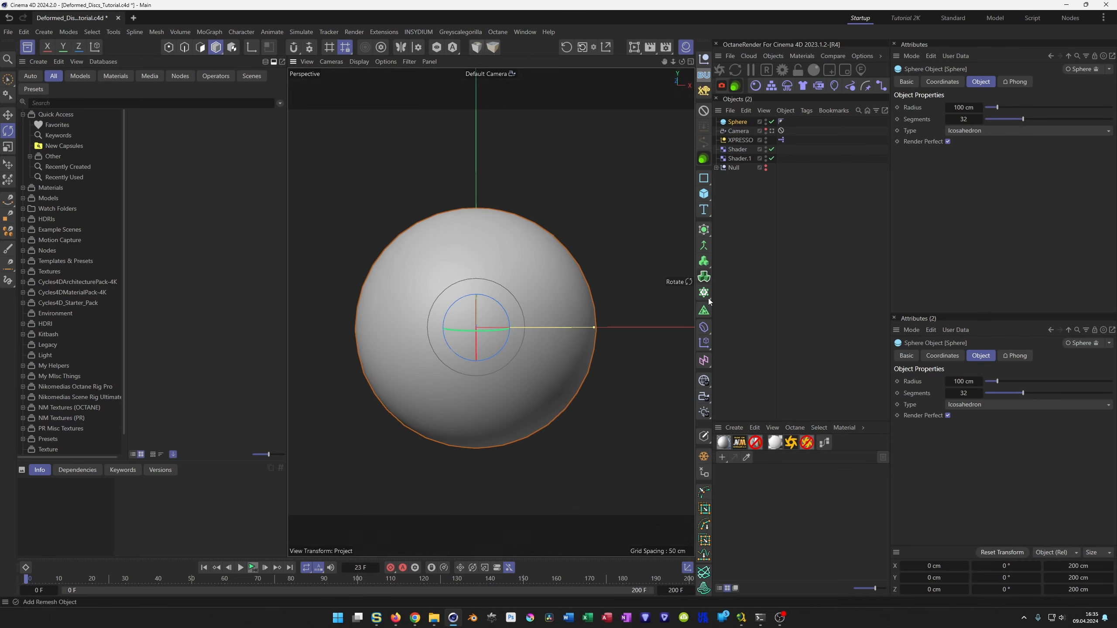
pyautogui.press('n')
pyautogui.press('b')
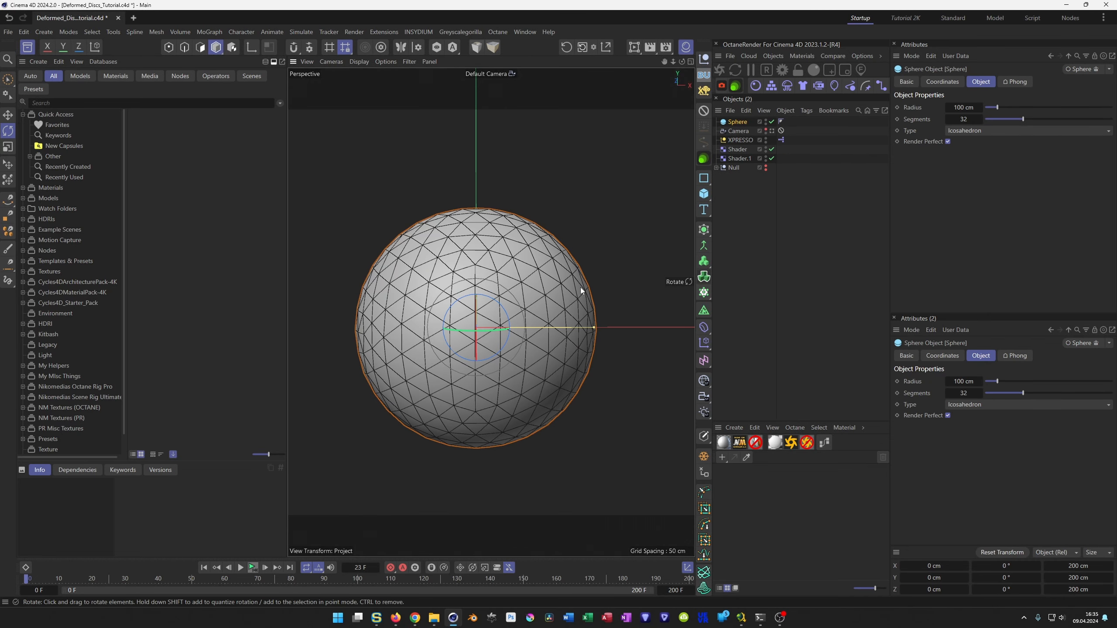
pyautogui.click(969, 130)
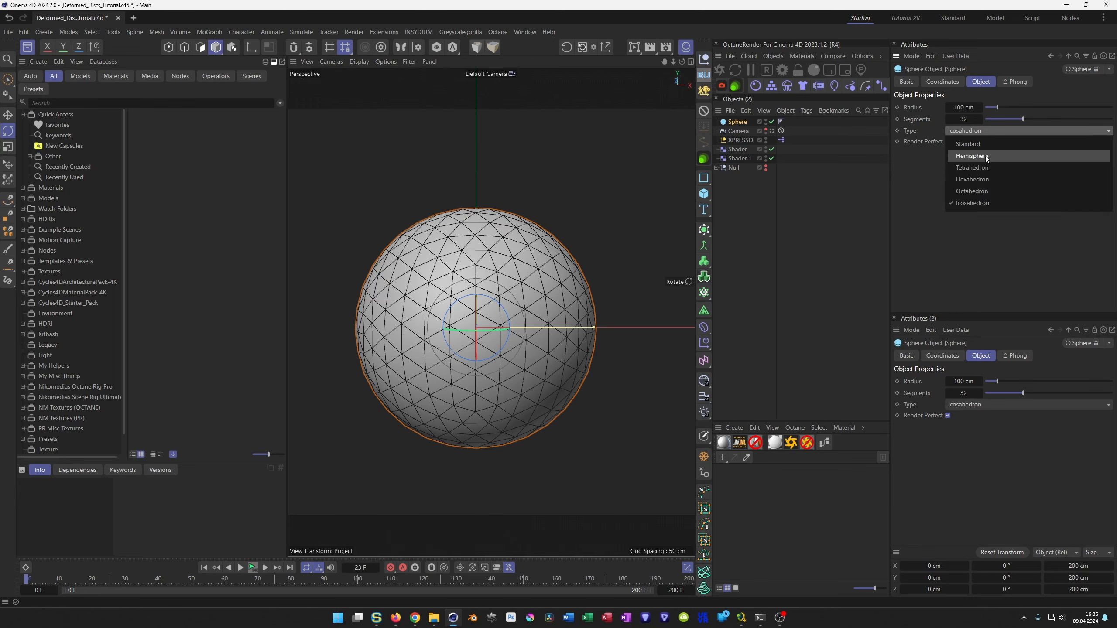
pyautogui.click(985, 155)
# Rotate the hemisphere to a pitch of -90° and set its segments to 100.
pyautogui.moveTo(480, 317); pyautogui.dragTo(485, 224)
pyautogui.scroll(-3, 485, 290)
pyautogui.keyDown('alt'); pyautogui.moveTo(456, 299); pyautogui.dragTo(541, 301); pyautogui.keyUp('alt')
pyautogui.click(964, 119)
pyautogui.write('100')
pyautogui.press('Return')
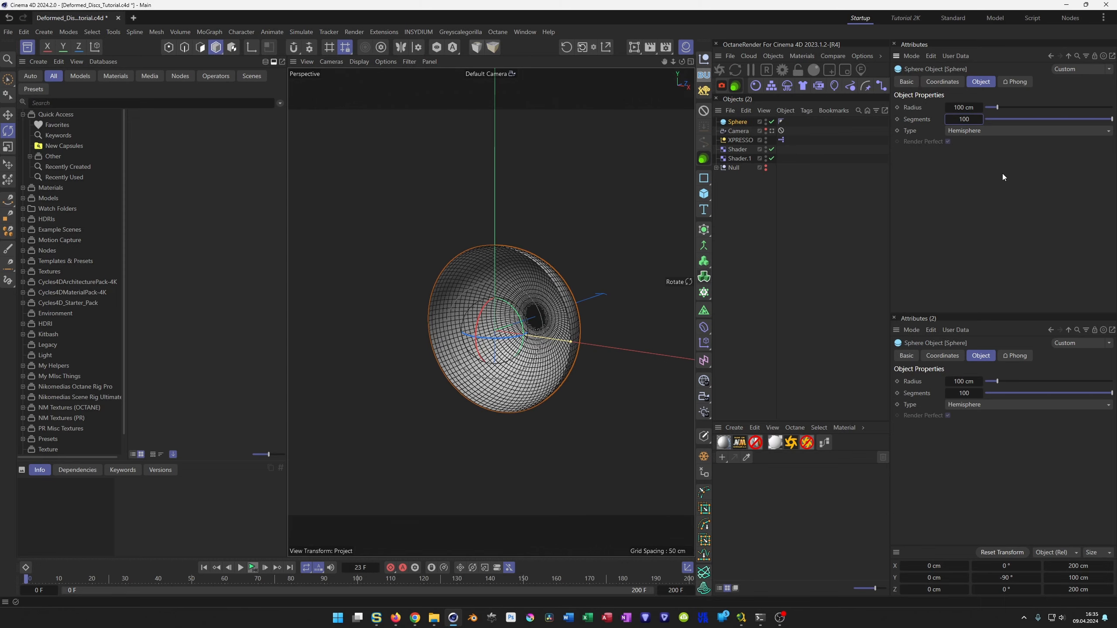
pyautogui.moveTo(543, 324)
pyautogui.keyDown('alt'); pyautogui.mouseDown(button='right')
pyautogui.moveTo(571, 317)
pyautogui.moveTo(530, 321)
pyautogui.mouseUp(button='right'); pyautogui.keyUp('alt')
pyautogui.keyDown('alt'); pyautogui.moveTo(529, 321); pyautogui.dragTo(549, 317); pyautogui.keyUp('alt')
# Place the Sphere below the Null in the object list, duplicate it, and set the copy's radius to 20 cm.
pyautogui.moveTo(738, 122); pyautogui.dragTo(730, 257)
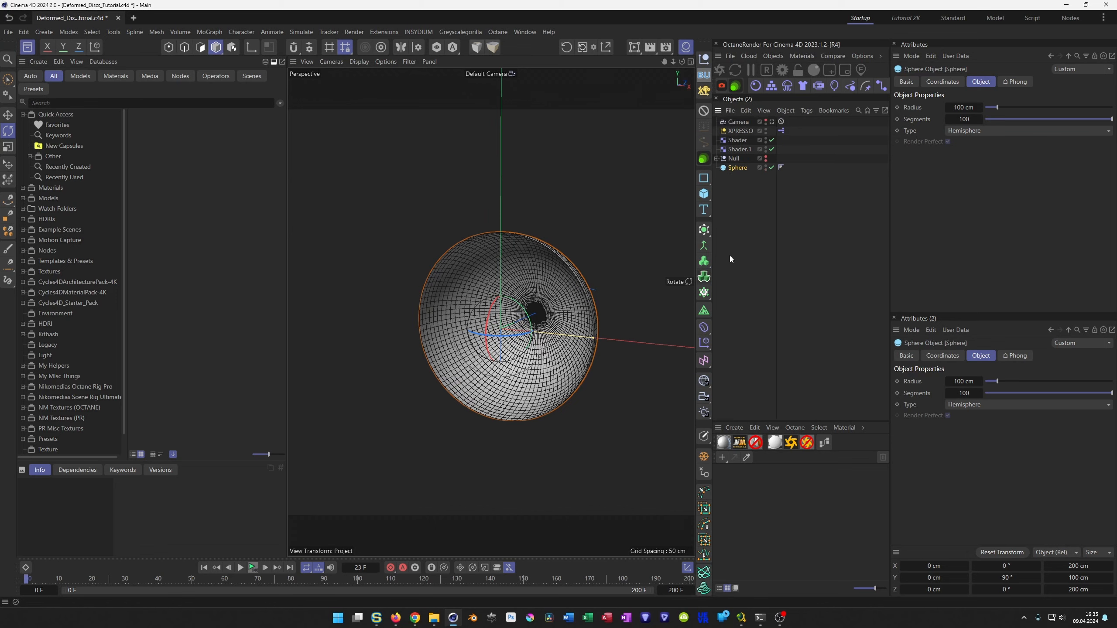
pyautogui.keyDown('ctrl'); pyautogui.moveTo(748, 181); pyautogui.dragTo(740, 182); pyautogui.keyUp('ctrl')
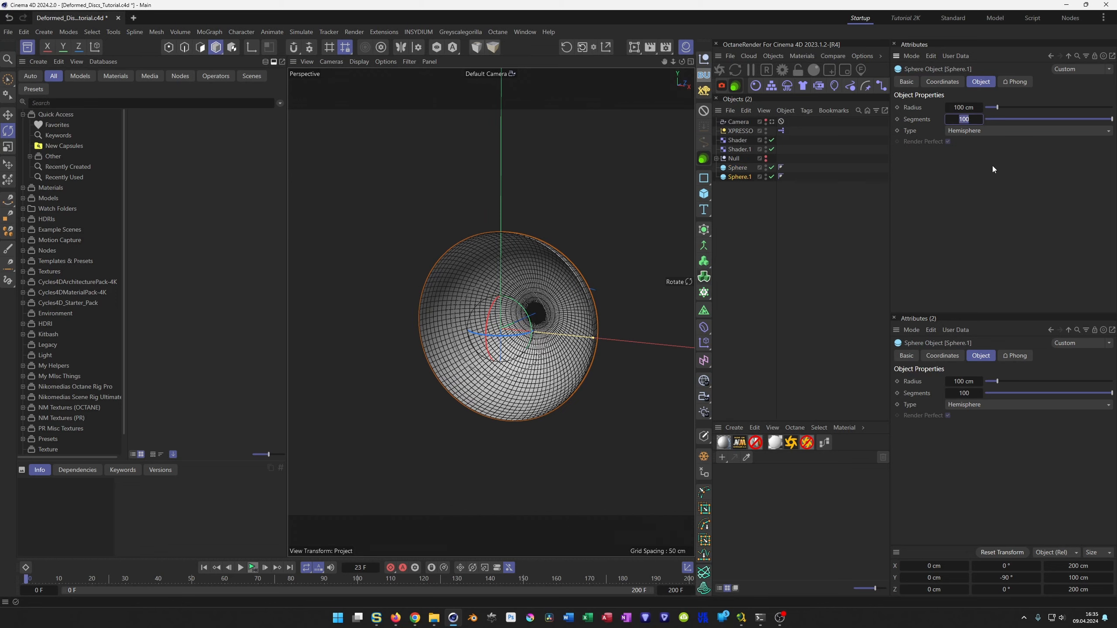
pyautogui.click(962, 106)
pyautogui.write('20')
pyautogui.press('Return')
# Switch the viewport to Gouraud Shading without lines to view the two nested hemispheres.
pyautogui.moveTo(545, 315)
pyautogui.keyDown('alt'); pyautogui.mouseDown(button='right')
pyautogui.moveTo(567, 314)
pyautogui.moveTo(491, 313)
pyautogui.mouseUp(button='right'); pyautogui.keyUp('alt')
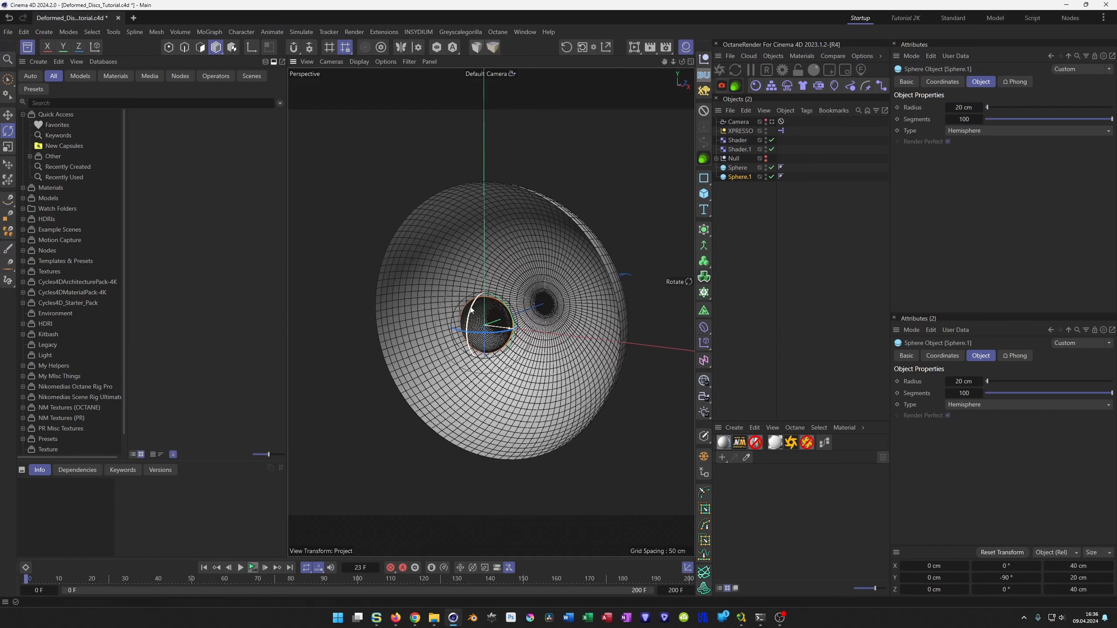
pyautogui.press('n')
pyautogui.press('a')
pyautogui.keyDown('alt'); pyautogui.moveTo(470, 303); pyautogui.dragTo(470, 310); pyautogui.keyUp('alt')
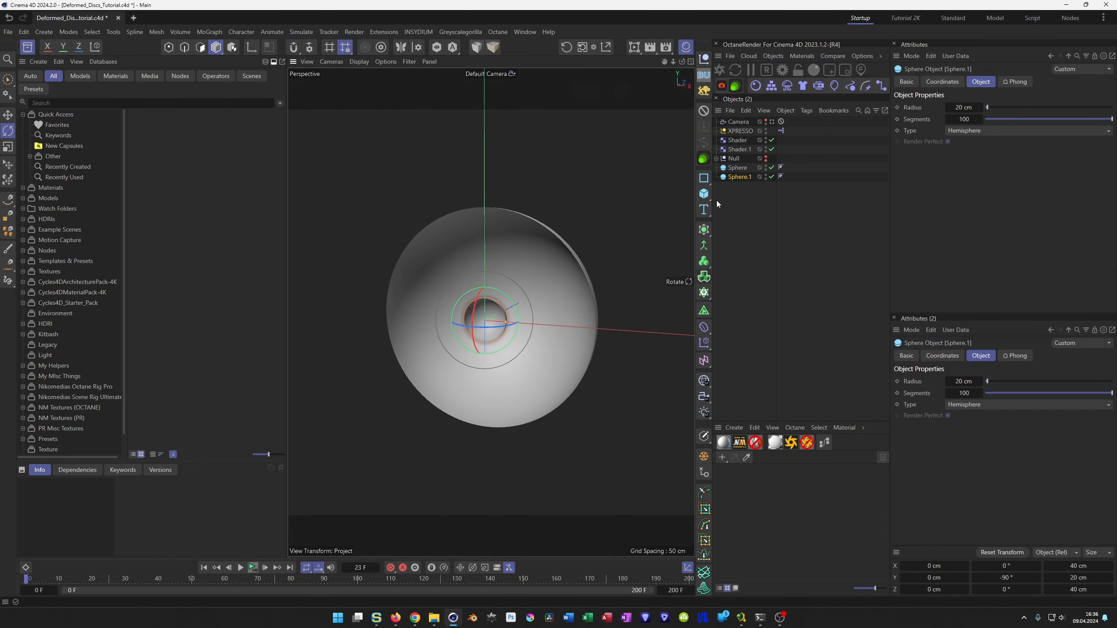
# Add a Cloner below the Null and make both hemisphere Spheres its children.
pyautogui.click(704, 293)
pyautogui.moveTo(744, 123); pyautogui.dragTo(741, 180)
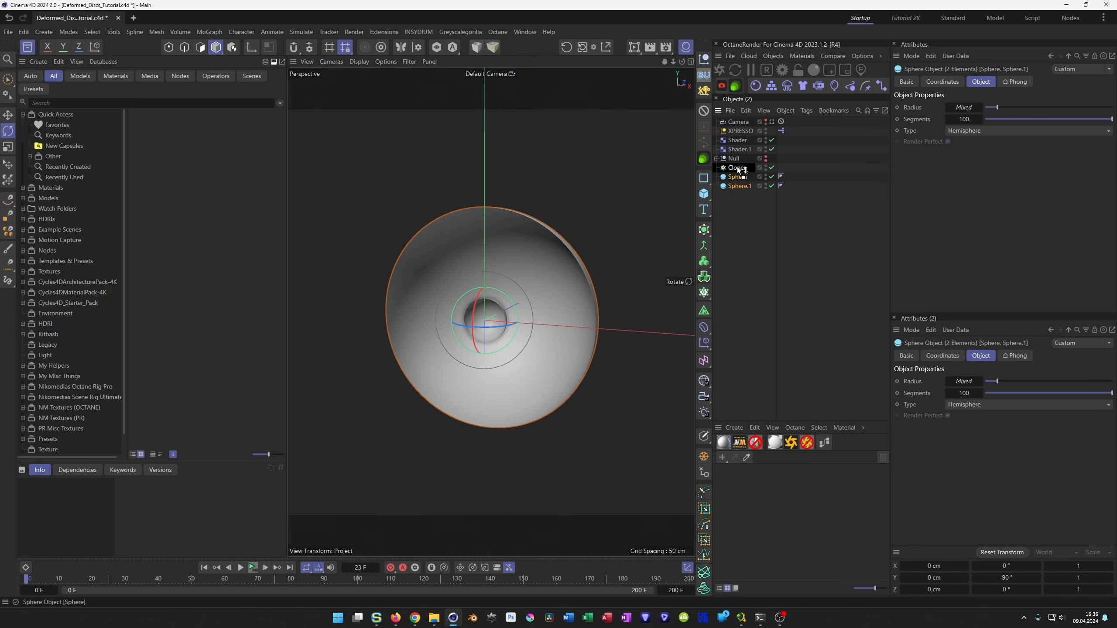
pyautogui.moveTo(737, 167); pyautogui.dragTo(738, 168)
pyautogui.click(736, 168)
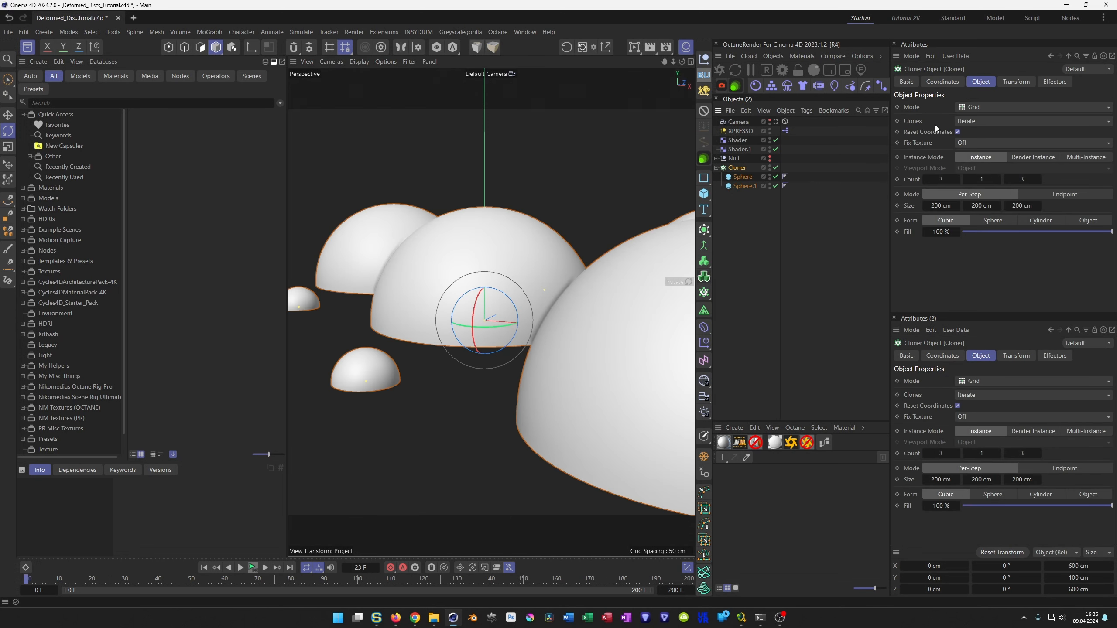
# Set the Cloner to Linear mode with a Y position step of 0 cm and disable Reset Coordinates.
pyautogui.click(978, 107)
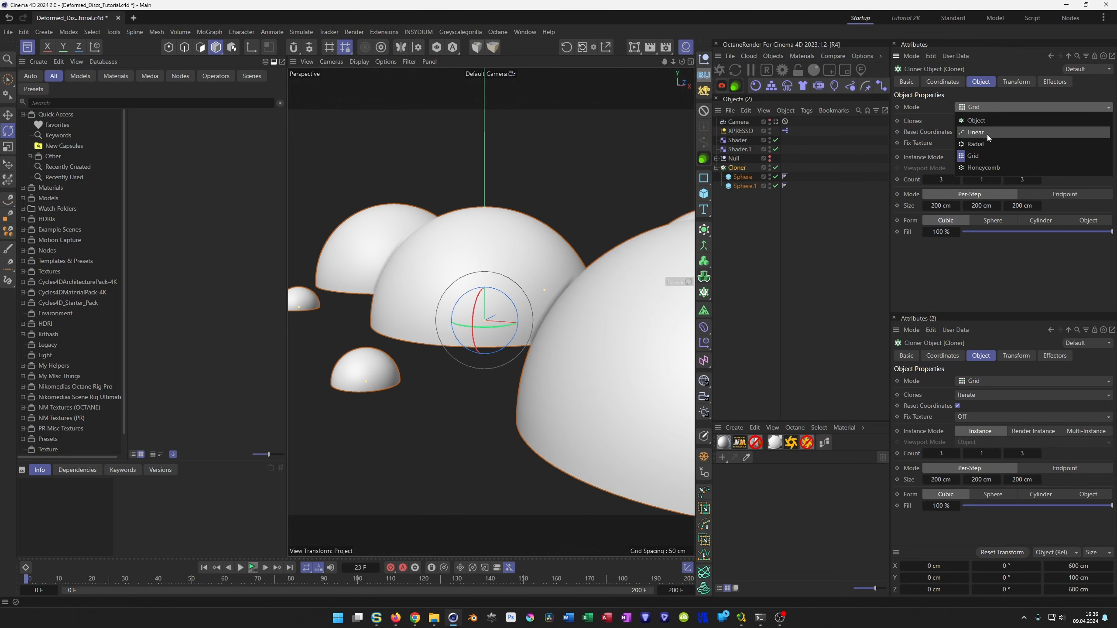
pyautogui.click(986, 133)
pyautogui.click(935, 240)
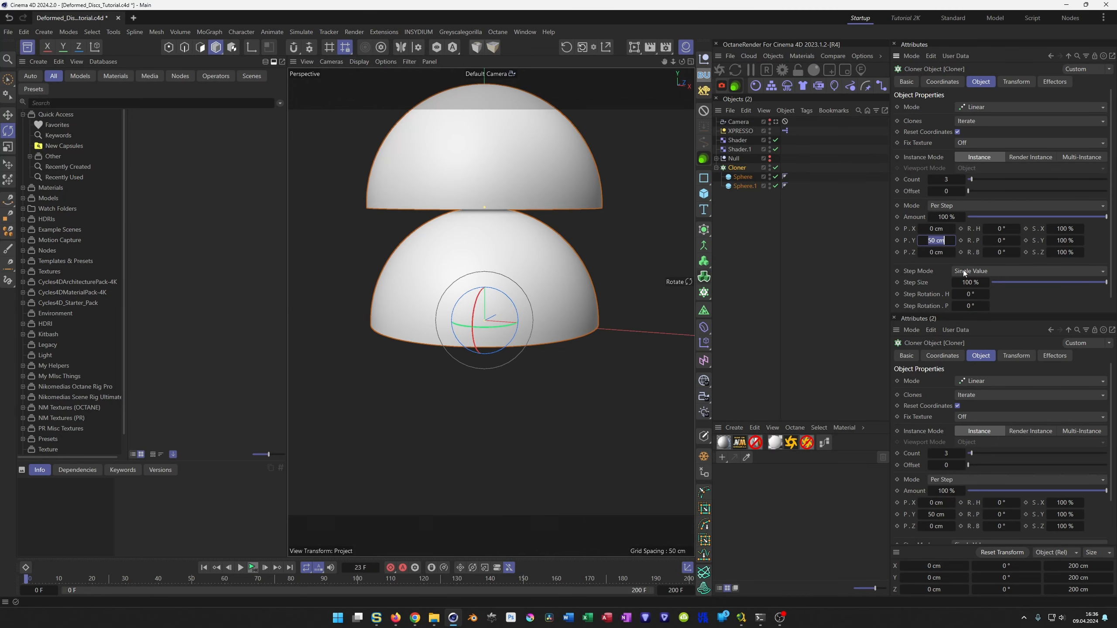
pyautogui.write('0')
pyautogui.press('Return')
pyautogui.keyDown('alt'); pyautogui.moveTo(551, 283); pyautogui.dragTo(607, 307); pyautogui.keyUp('alt')
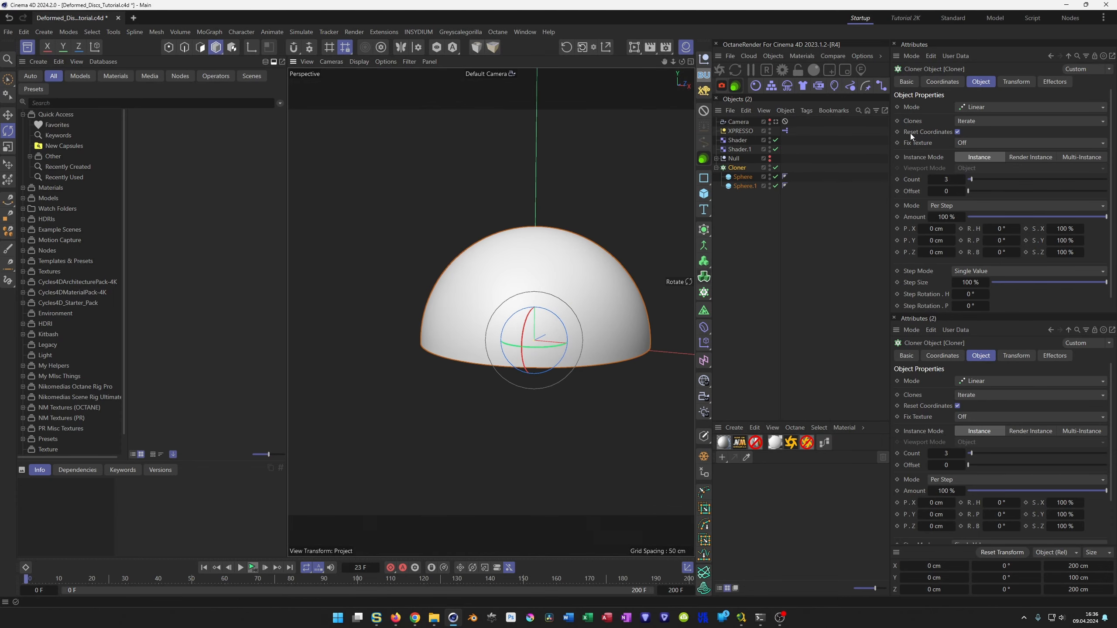
pyautogui.click(957, 131)
pyautogui.keyDown('alt'); pyautogui.moveTo(574, 284); pyautogui.dragTo(525, 279); pyautogui.keyUp('alt')
# Set the Cloner's Clones option to Blend with a count of 10, and save the project.
pyautogui.click(969, 123)
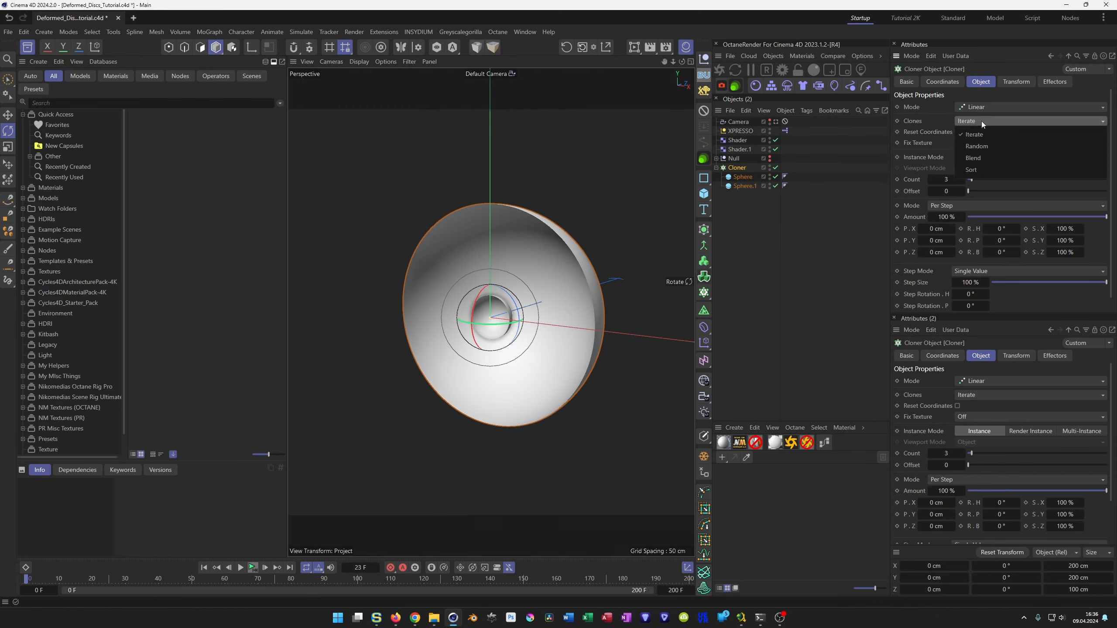
pyautogui.click(995, 156)
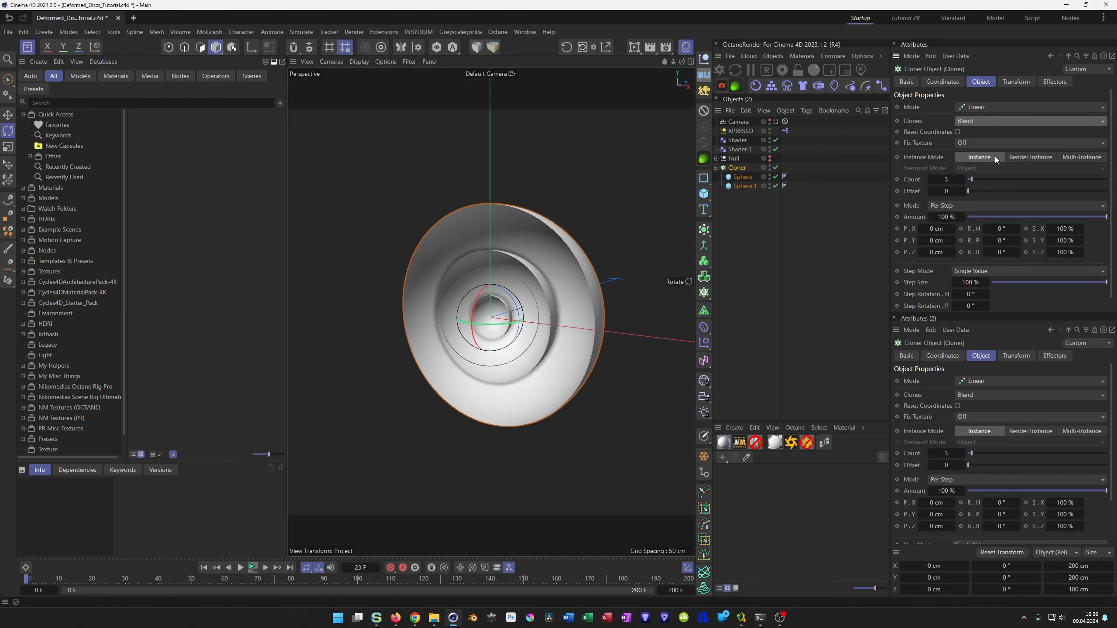
pyautogui.click(958, 180)
pyautogui.write('10')
pyautogui.press('Return')
pyautogui.moveTo(537, 284); pyautogui.dragTo(539, 321)
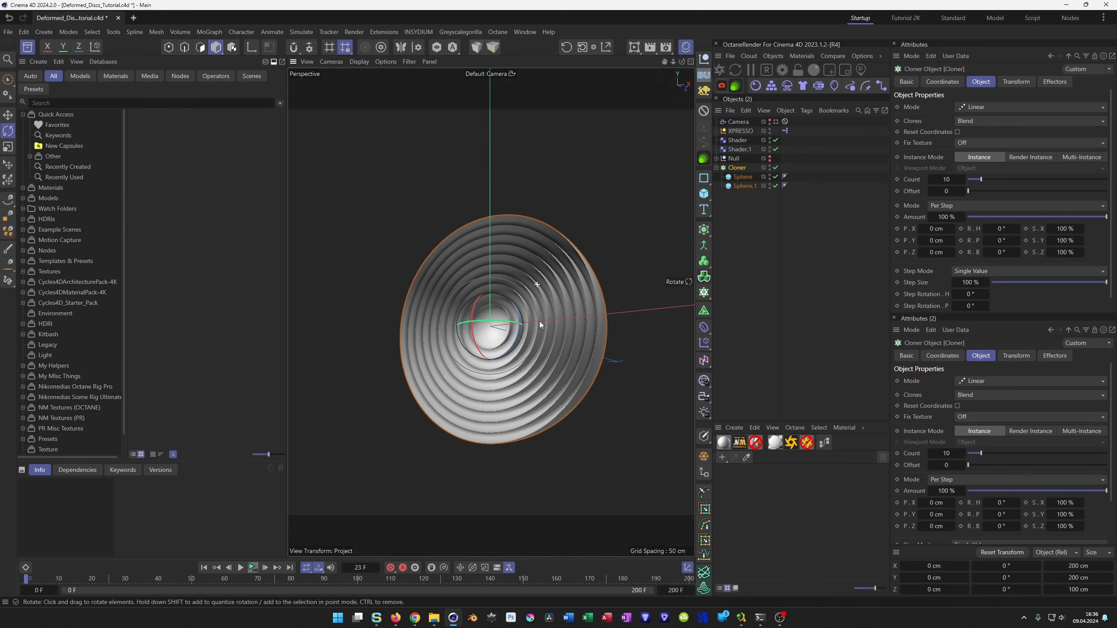
pyautogui.hotkey('ctrl', 'z')
pyautogui.hotkey('ctrl', 's')
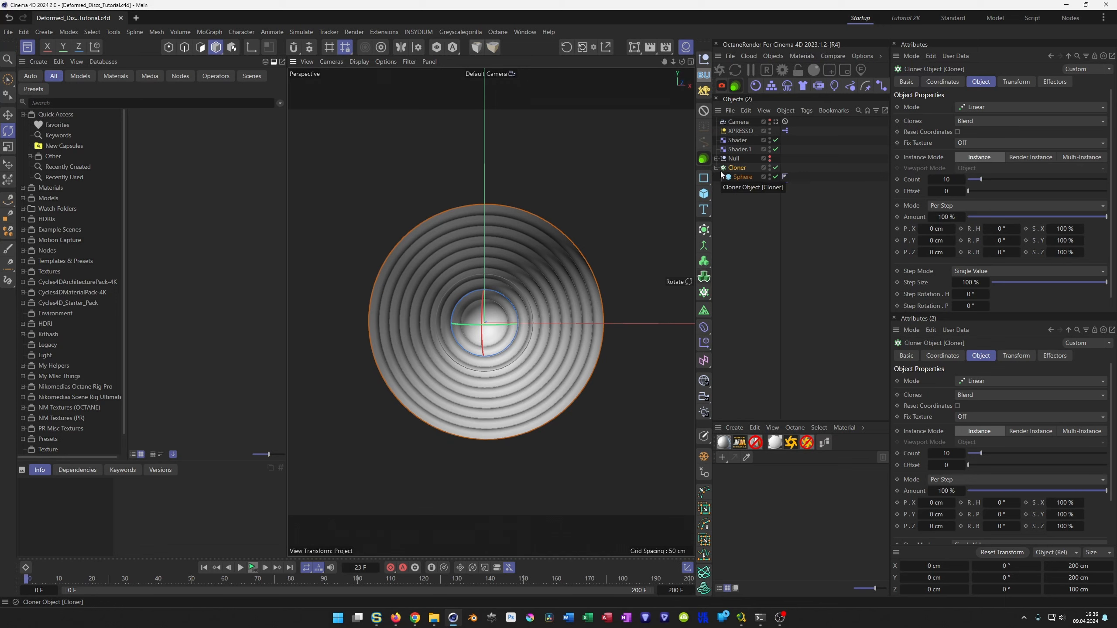
# Copy both Twist deformers from the old Null to the root level below the new Cloner.
pyautogui.click(716, 158)
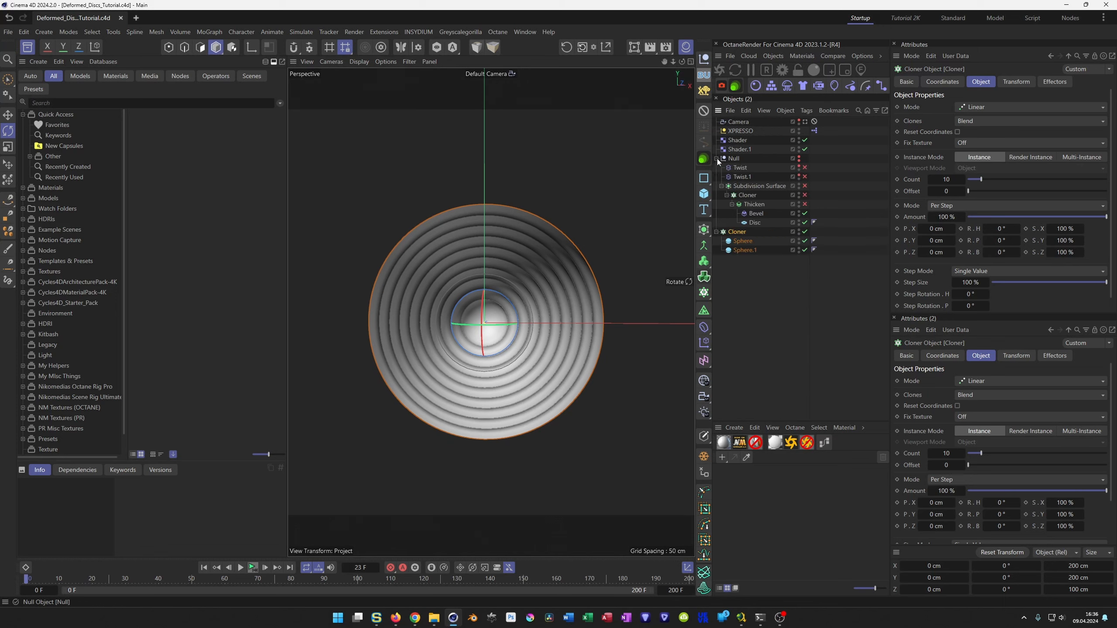
pyautogui.click(740, 168)
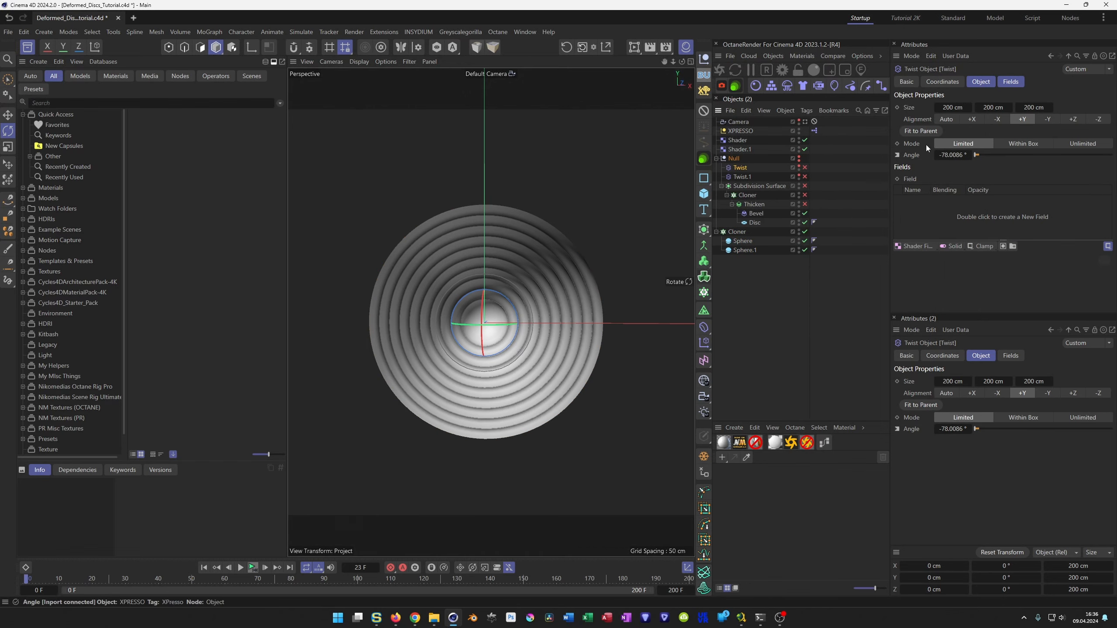
pyautogui.keyDown('shift'); pyautogui.click(742, 178); pyautogui.keyUp('shift')
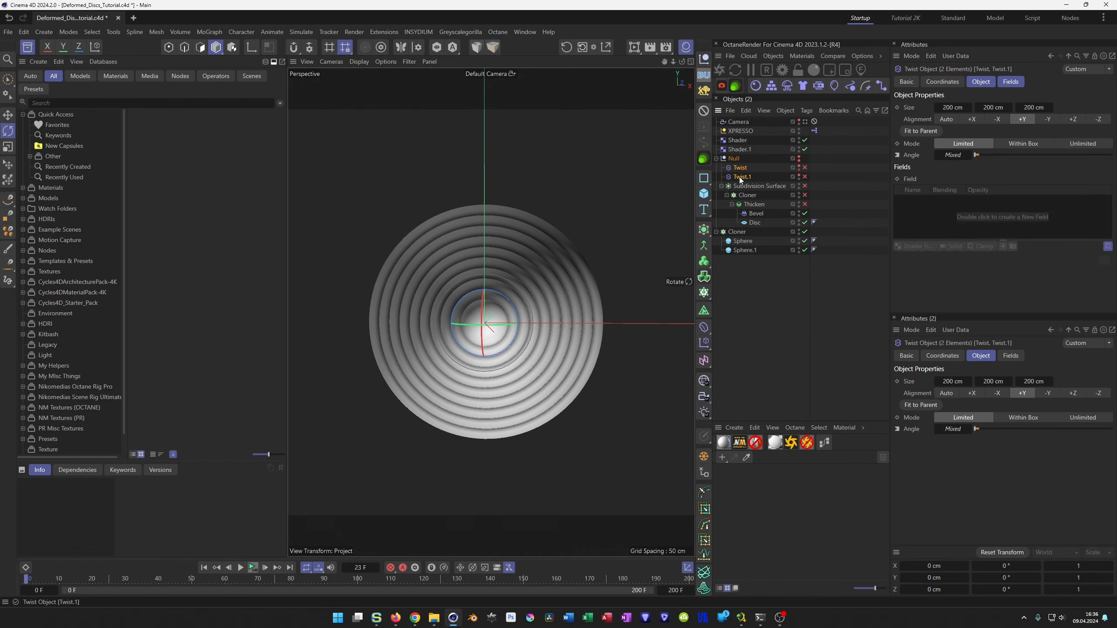
pyautogui.moveTo(739, 177); pyautogui.dragTo(747, 285)
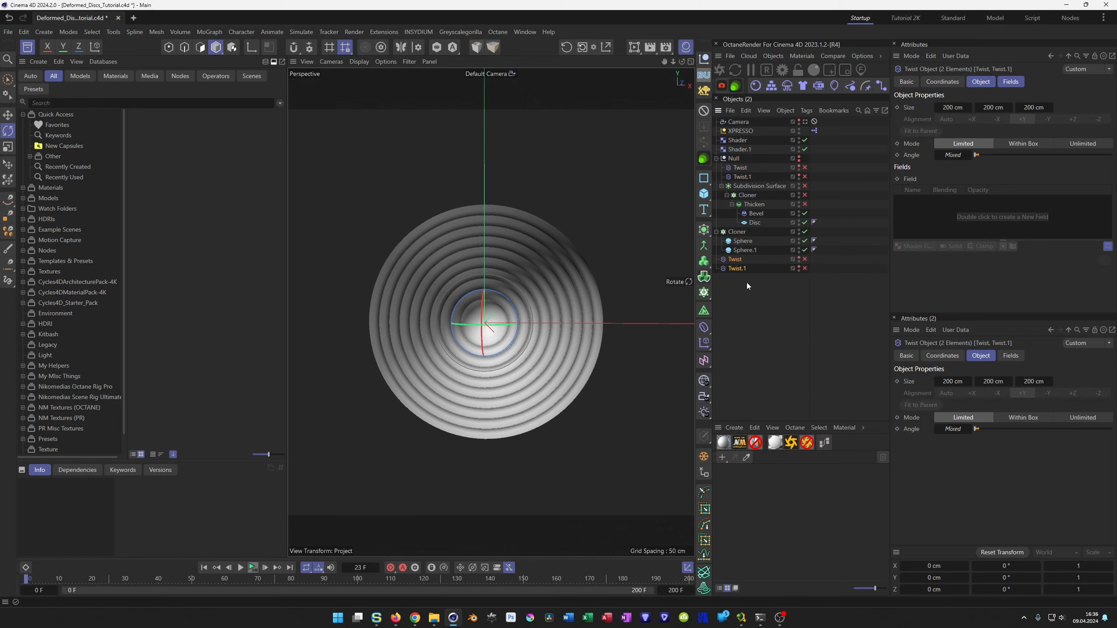
pyautogui.click(717, 157)
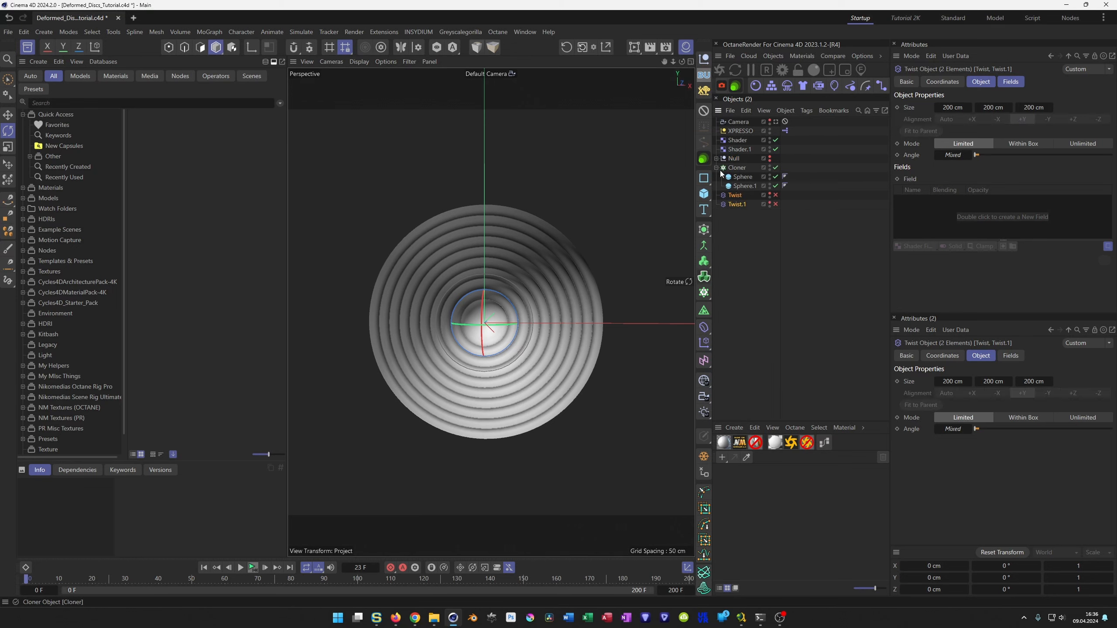
# Group the new Cloner under a Null and move the two copied Twist deformers into it above the Cloner.
pyautogui.click(736, 168)
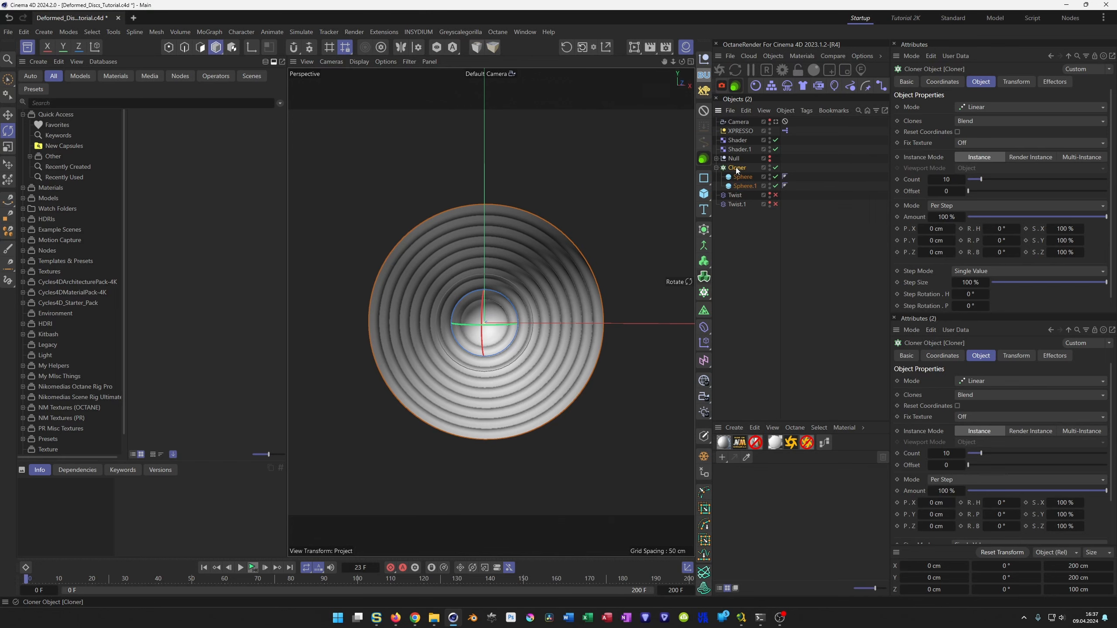
pyautogui.press('c')
pyautogui.click(716, 167)
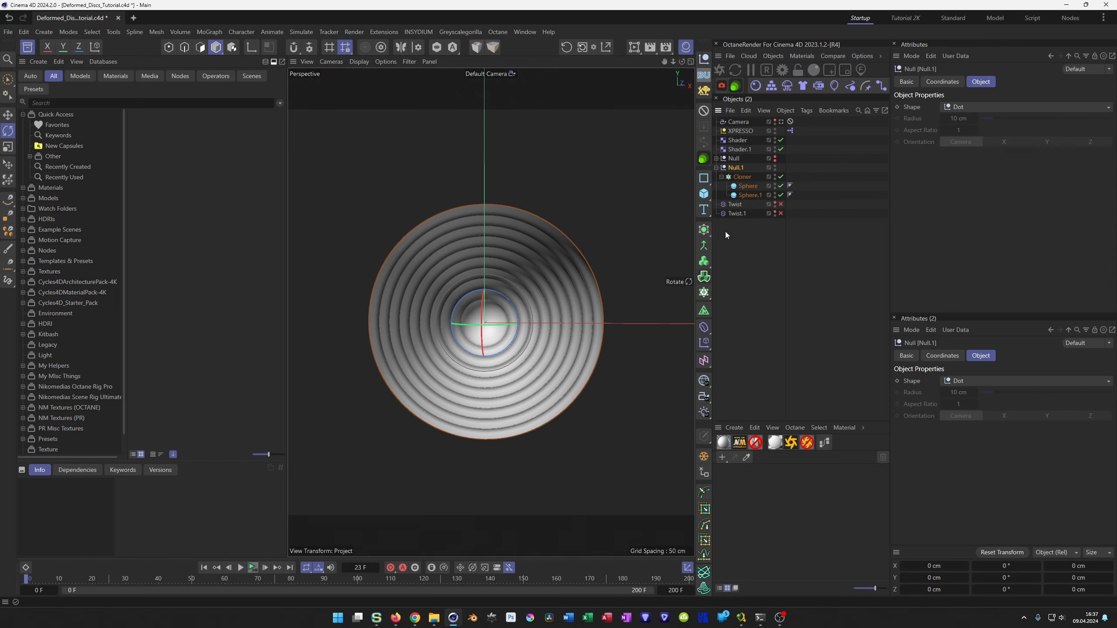
pyautogui.moveTo(726, 230); pyautogui.dragTo(738, 174)
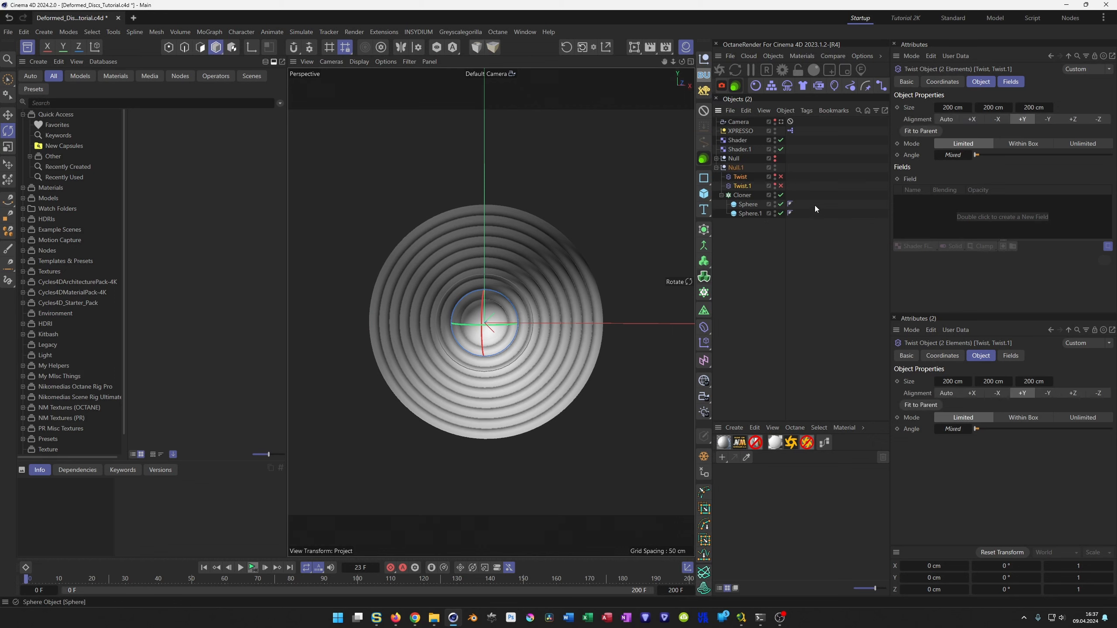
# Enable both Twist deformers in the new Null.1 group and open the XPresso node graph that drives the twist angles.
pyautogui.click(781, 176)
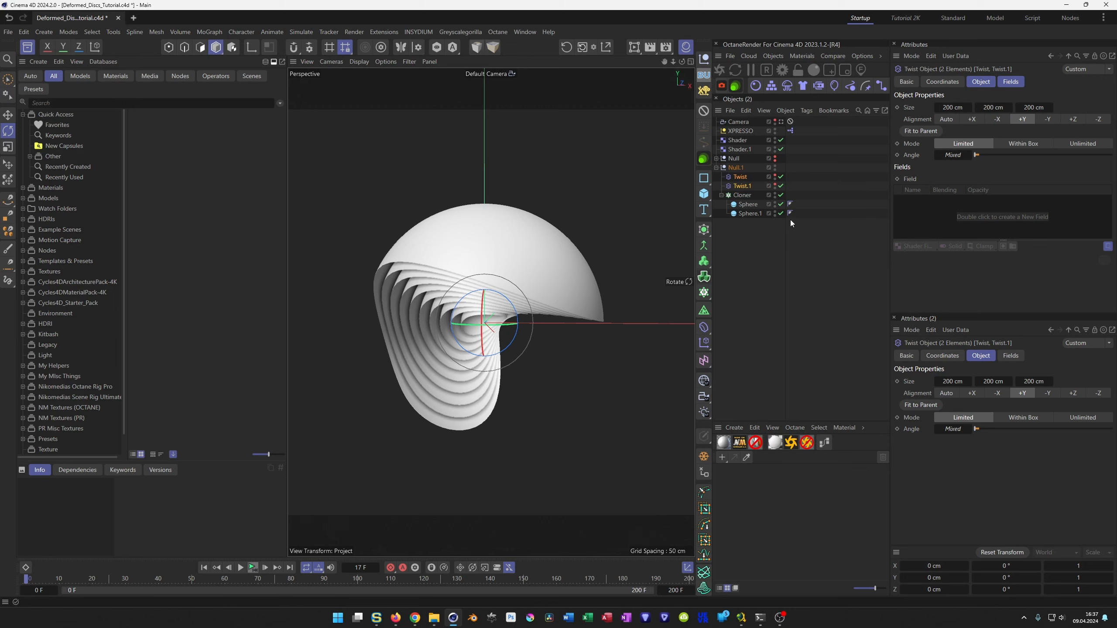
pyautogui.doubleClick(790, 130)
pyautogui.moveTo(831, 147); pyautogui.dragTo(700, 304)
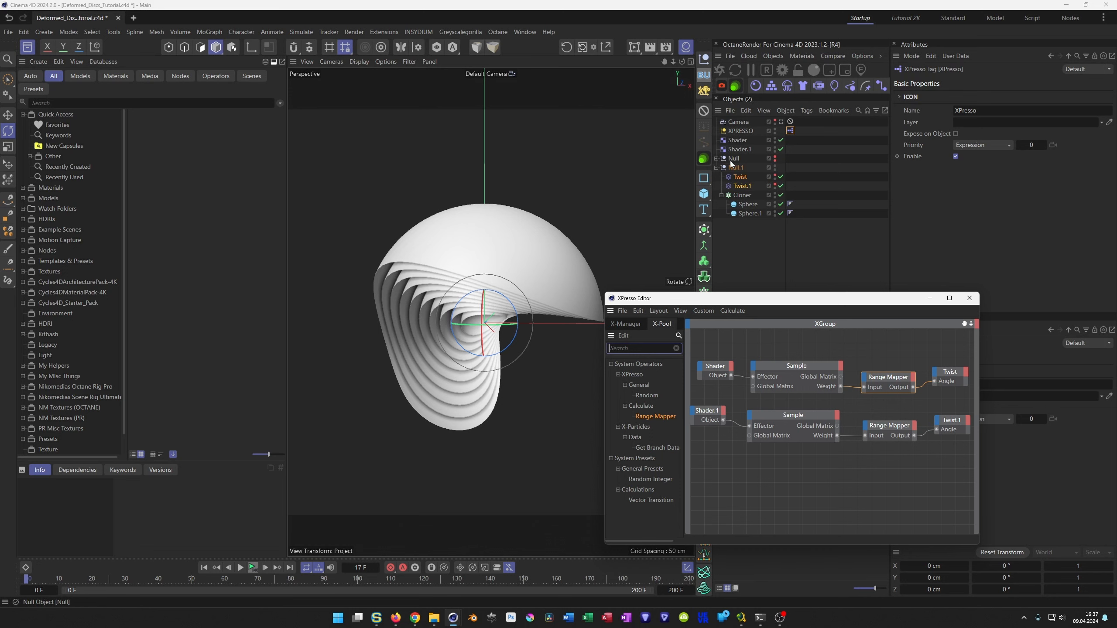
pyautogui.click(716, 159)
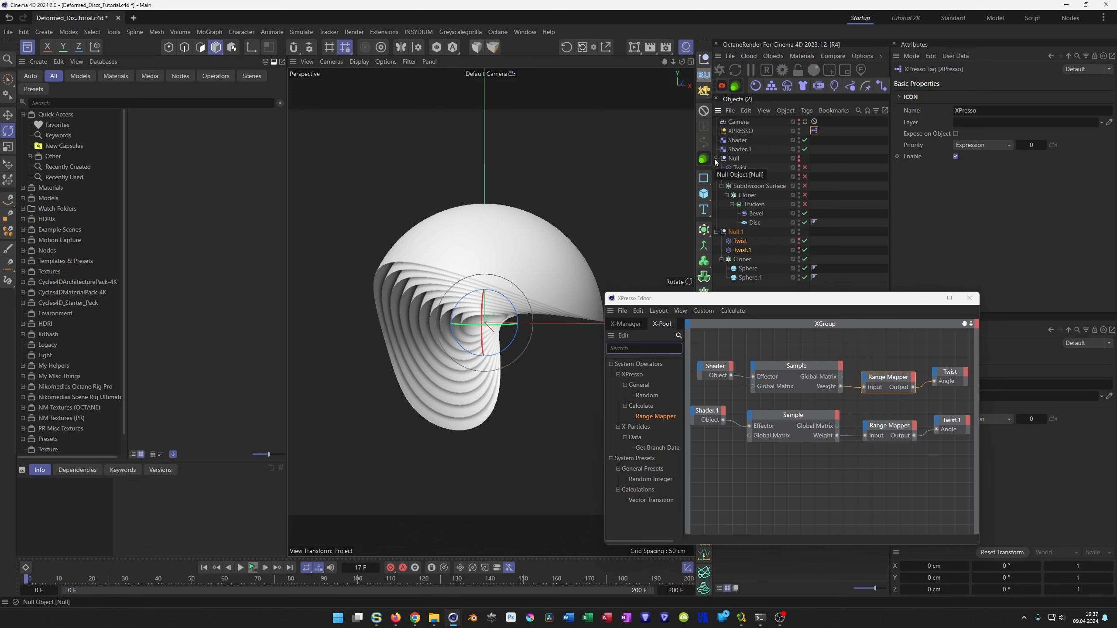
pyautogui.click(716, 159)
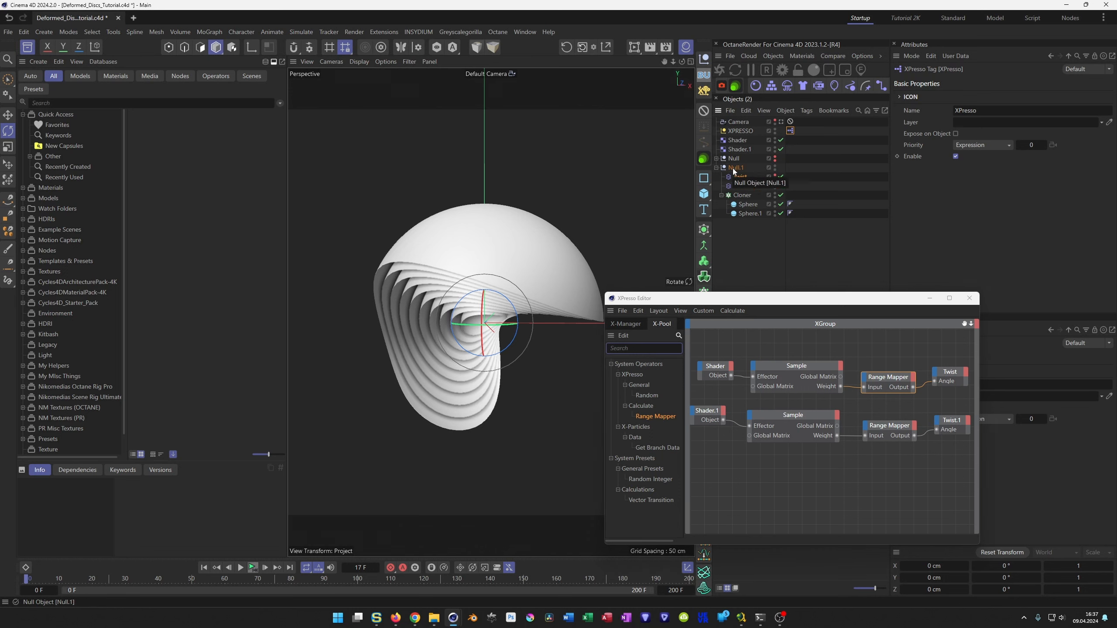
pyautogui.click(750, 177)
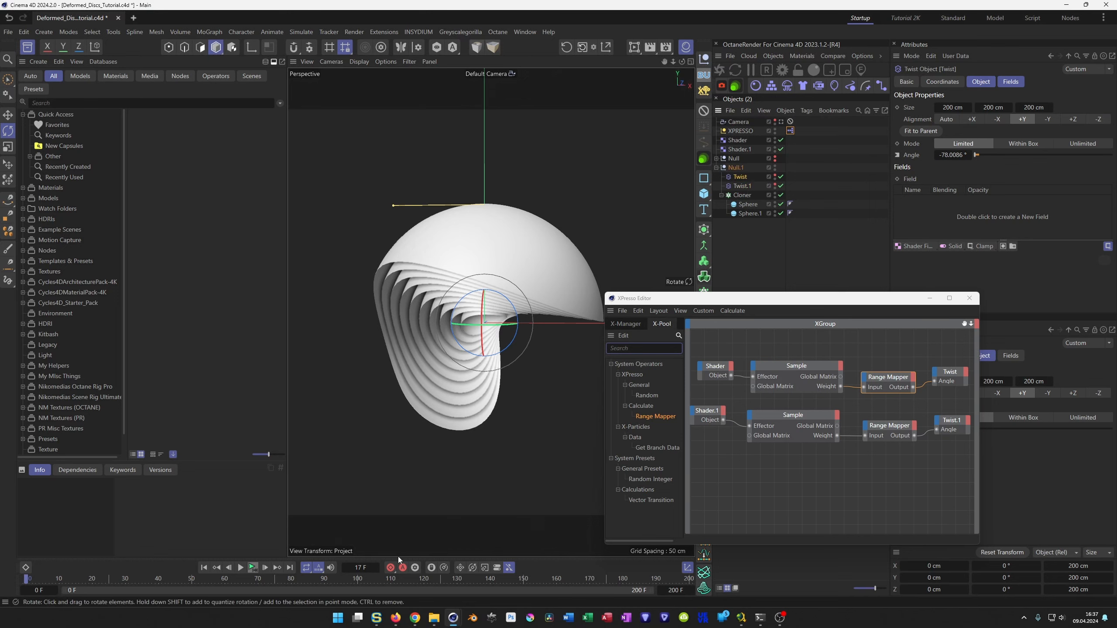
# Rewind the animation to frame 0 and copy the heading rotation (R.H) animation track from the old Null.
pyautogui.click(253, 567)
pyautogui.click(734, 160)
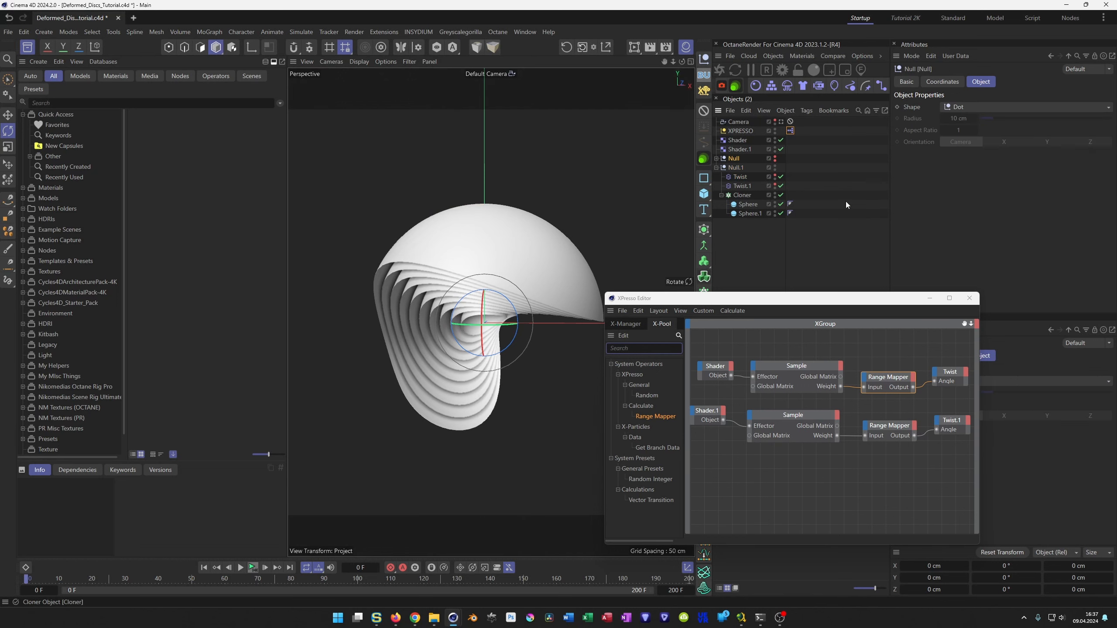
pyautogui.click(942, 82)
pyautogui.rightClick(981, 121)
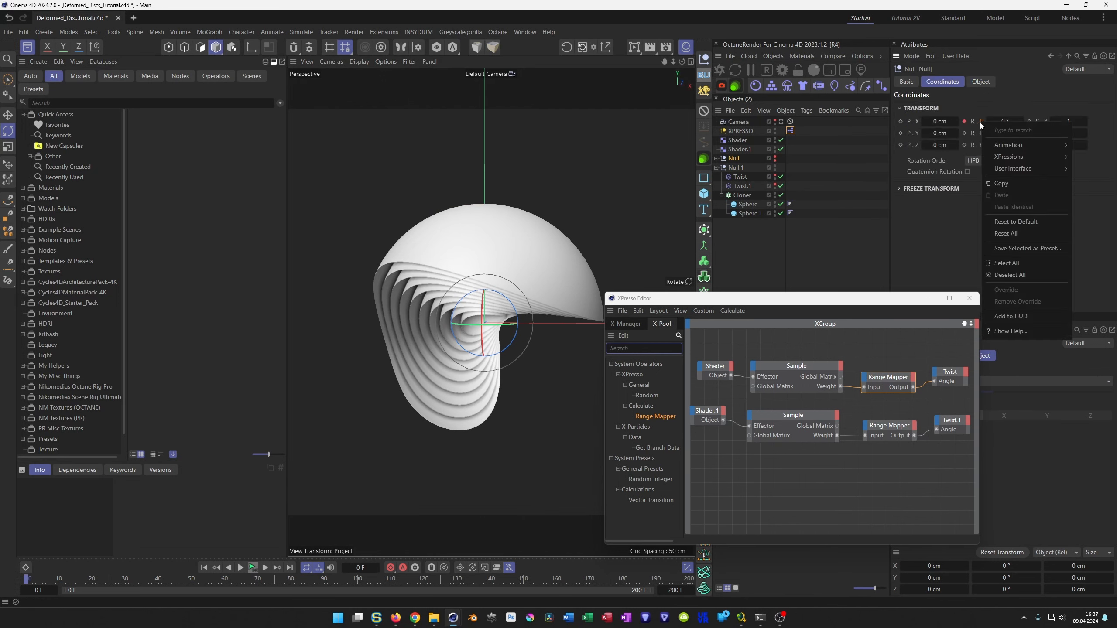
pyautogui.moveTo(998, 148)
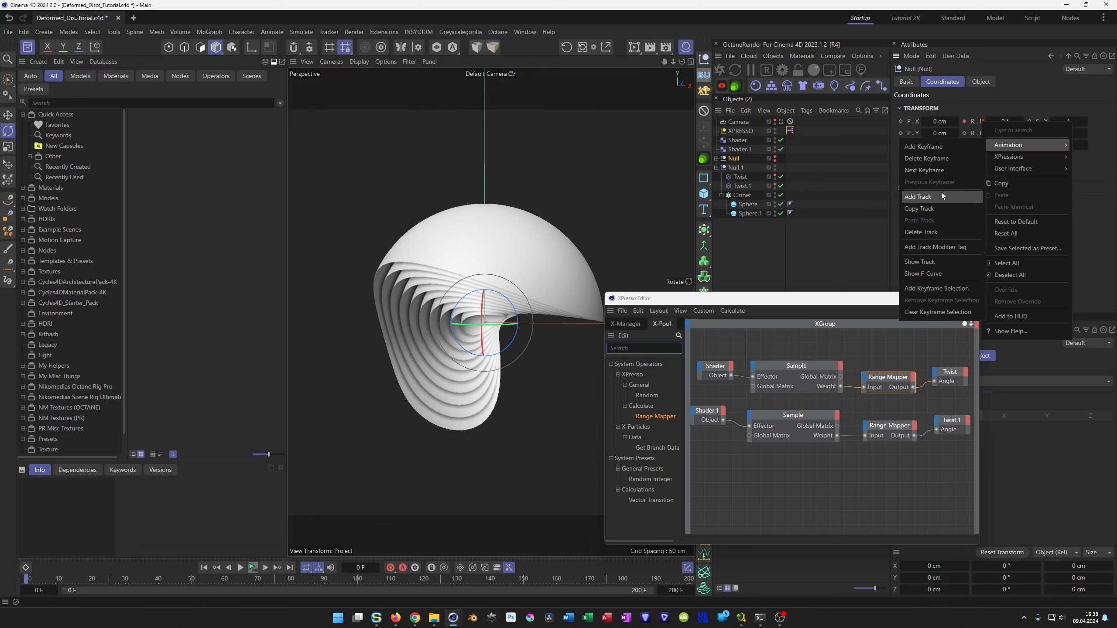
pyautogui.click(929, 211)
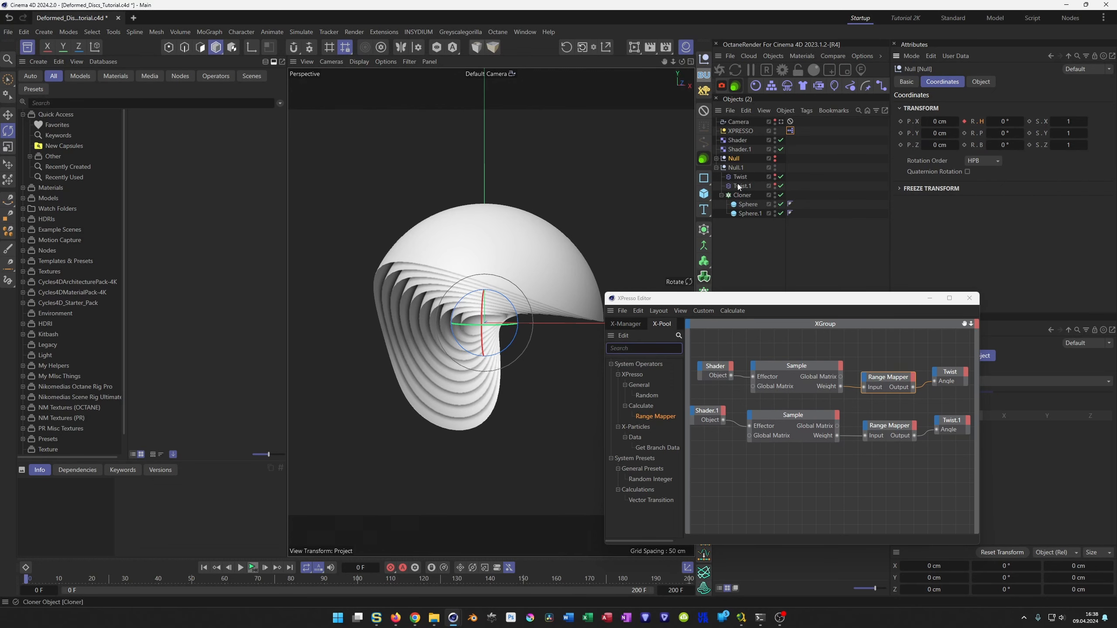
# Paste the copied track onto Null.1's heading rotation (R.H) and play the animation to check the spin.
pyautogui.click(733, 169)
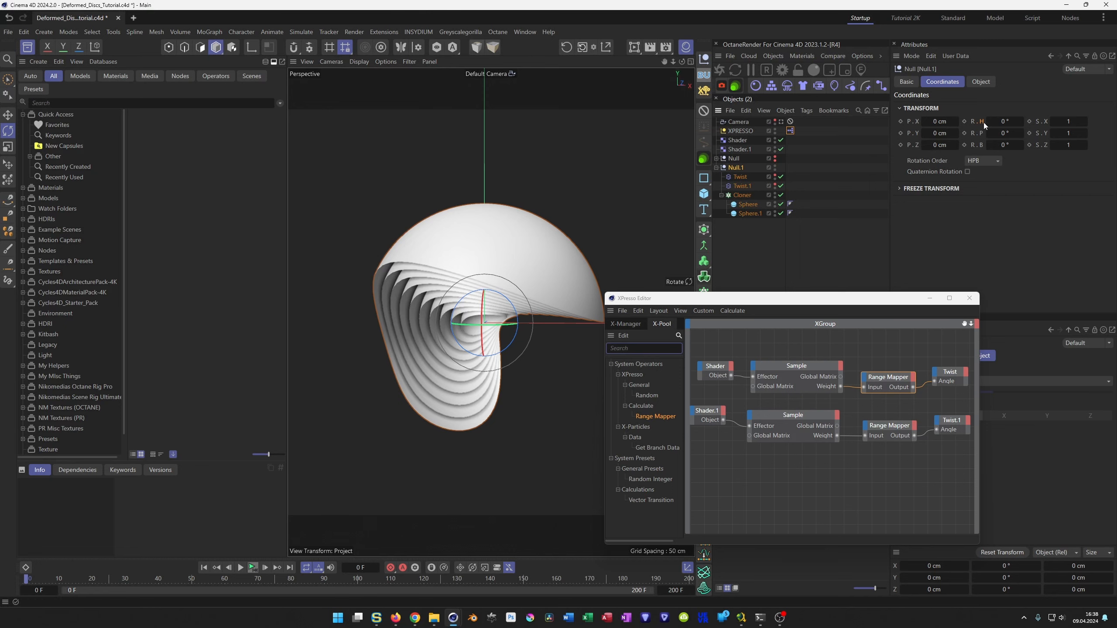
pyautogui.rightClick(983, 123)
pyautogui.moveTo(1023, 144)
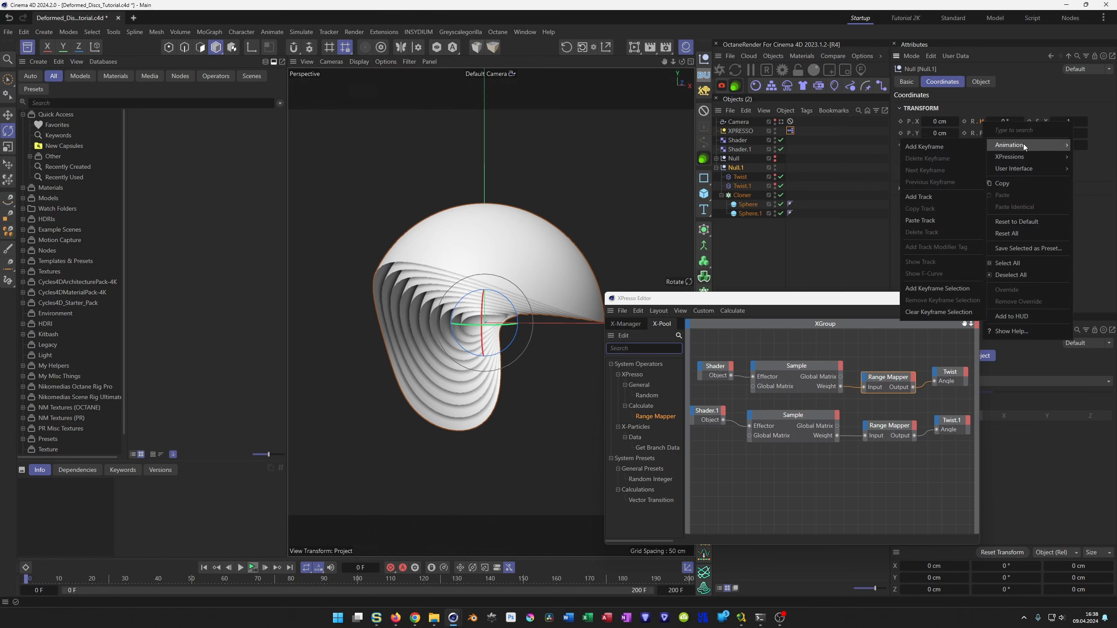
pyautogui.click(920, 221)
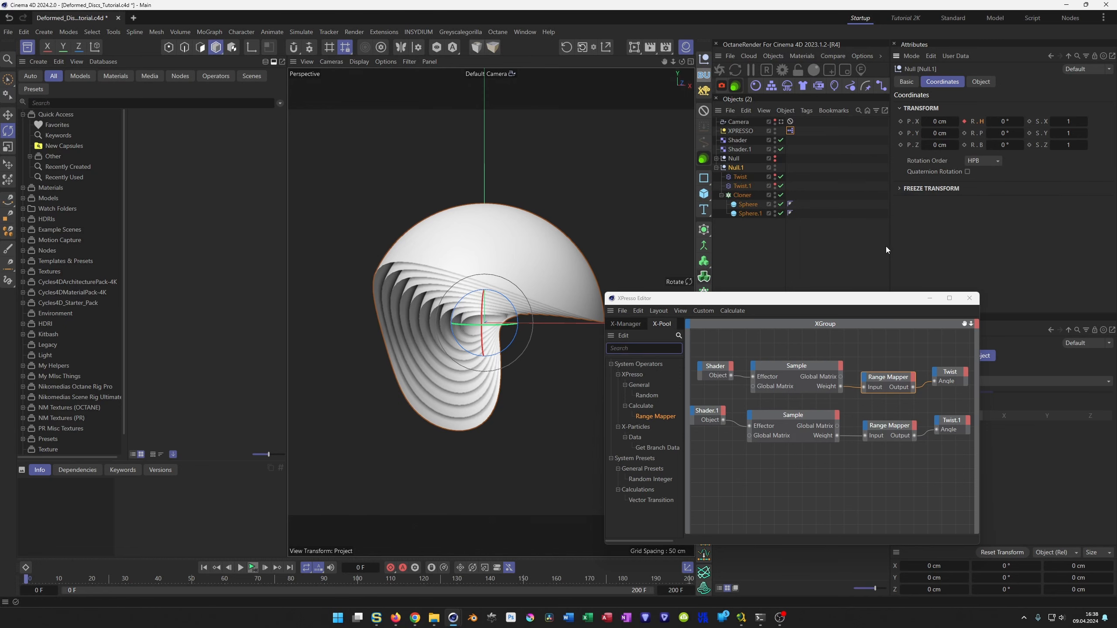
pyautogui.click(253, 570)
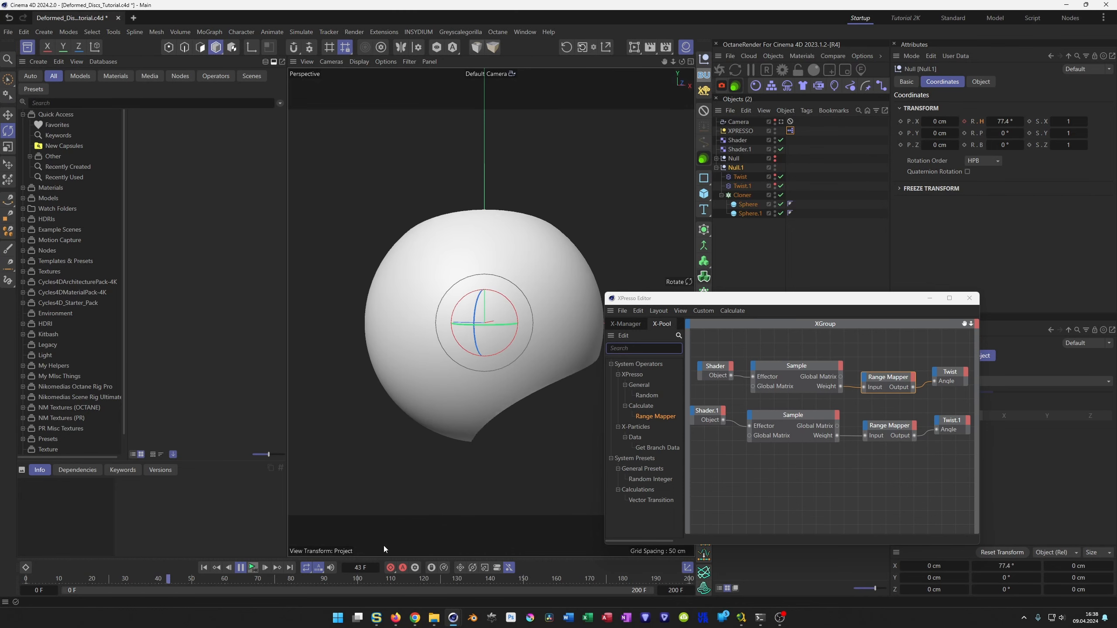
pyautogui.click(253, 567)
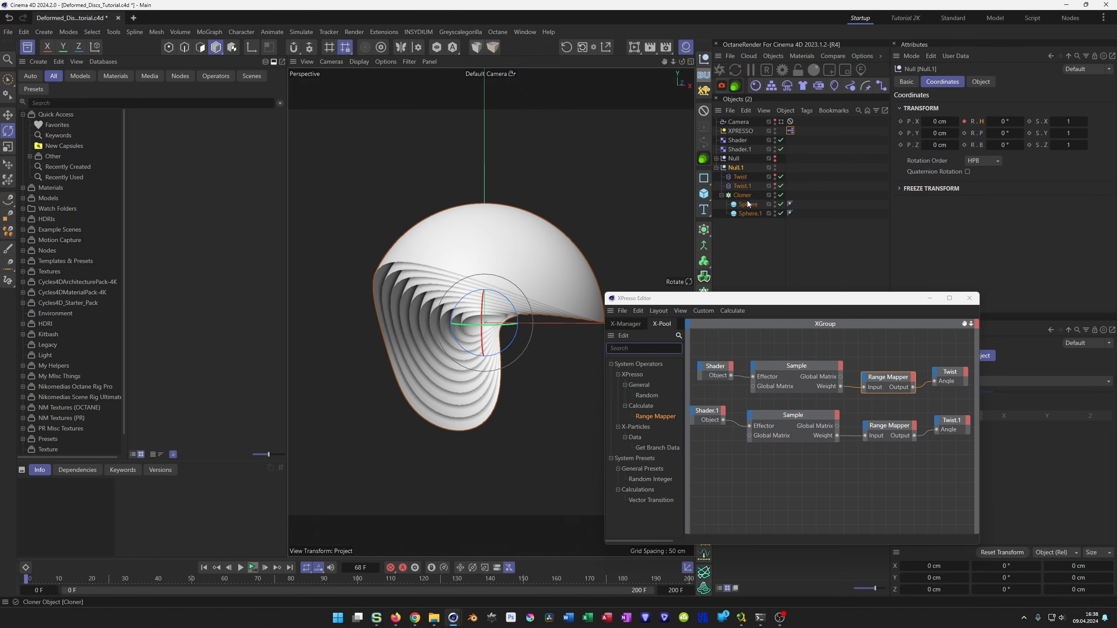
# Set the seed of the Shader effector's Noise to 669 and preview the twisted shape over the timeline.
pyautogui.click(742, 141)
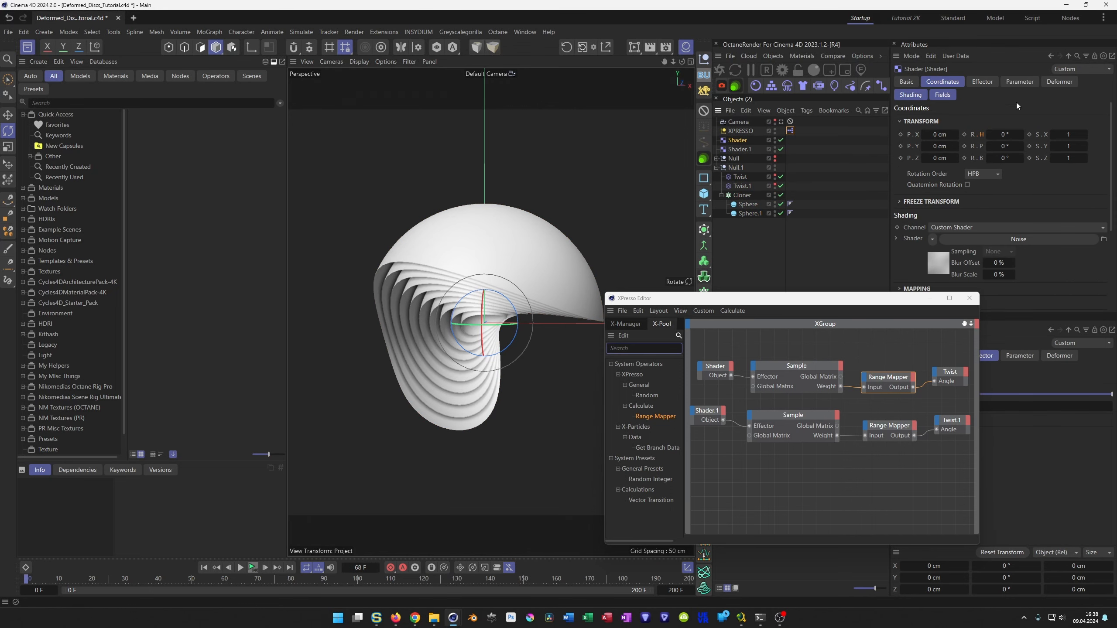
pyautogui.click(1019, 82)
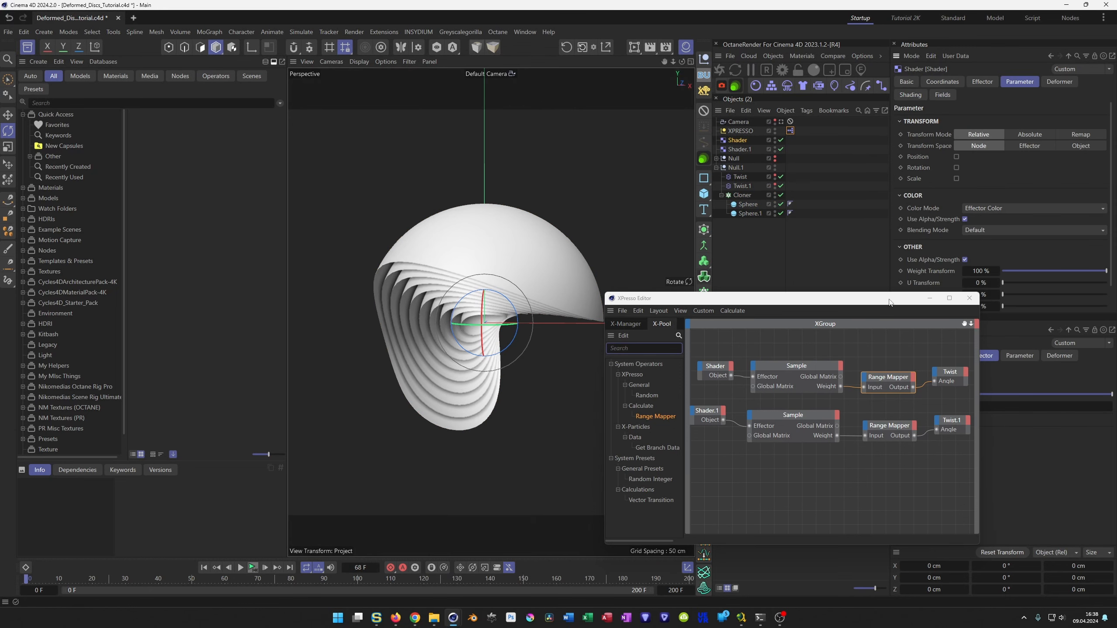
pyautogui.click(918, 96)
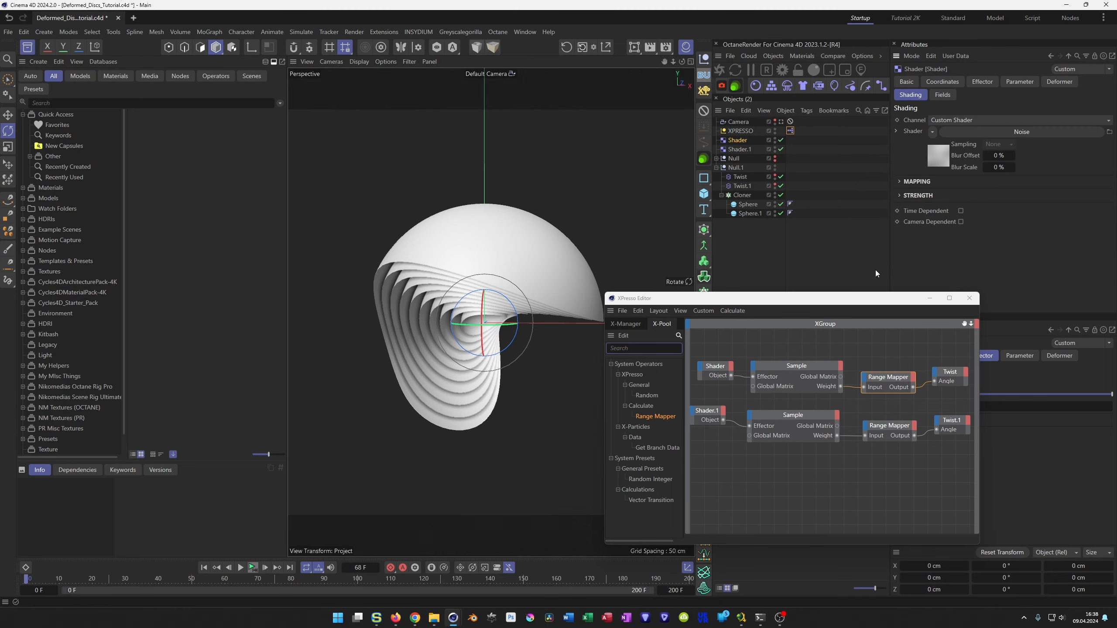
pyautogui.click(947, 162)
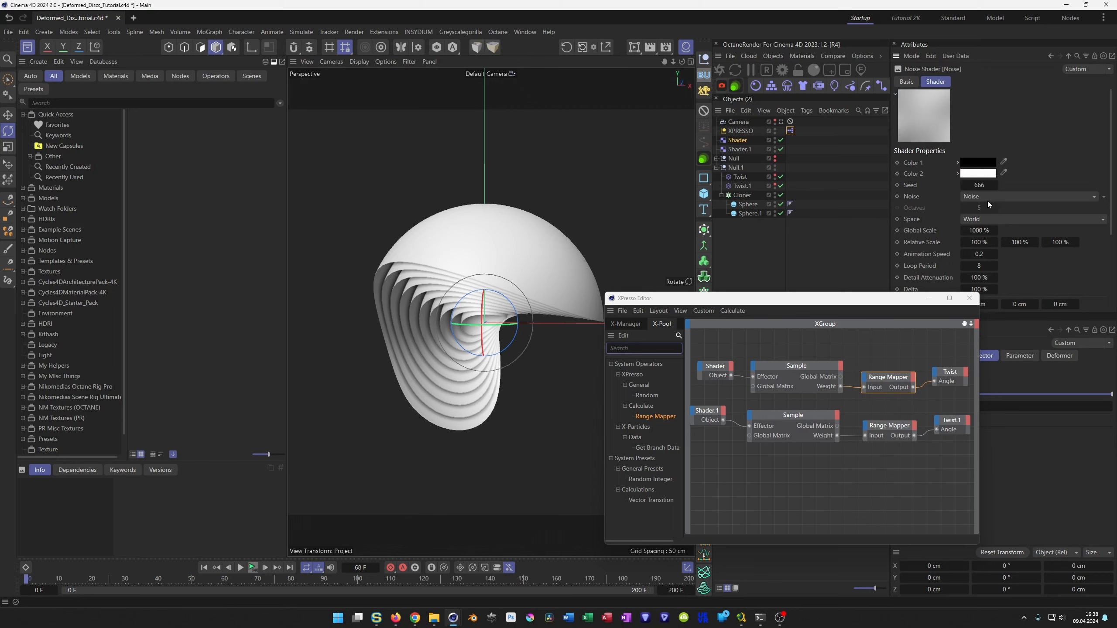
pyautogui.click(996, 185)
pyautogui.click(996, 185)
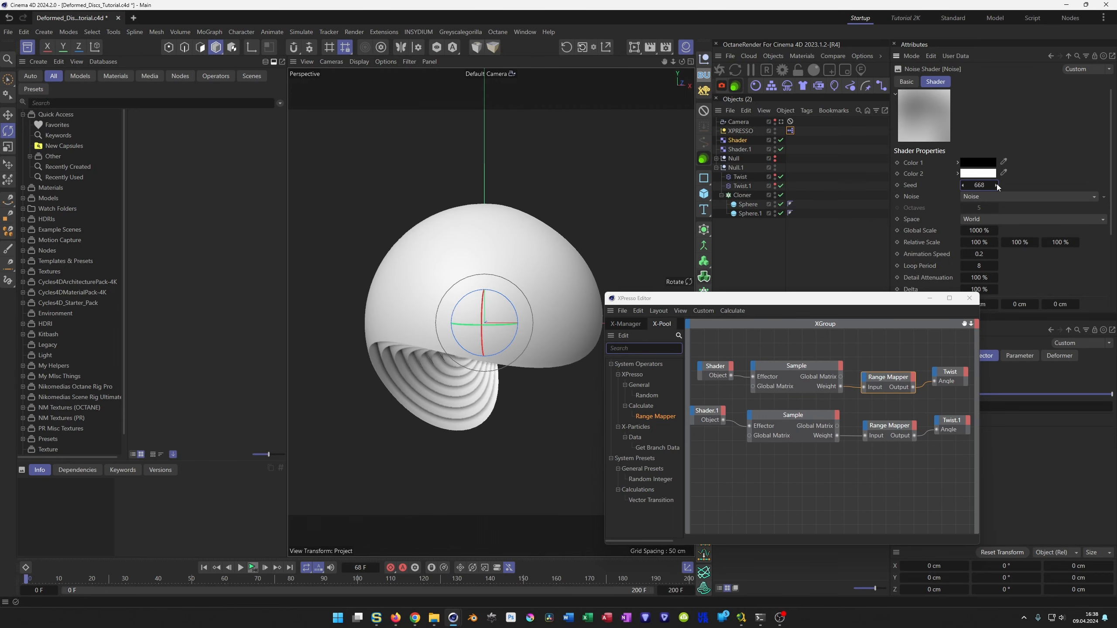
pyautogui.click(996, 185)
pyautogui.click(997, 185)
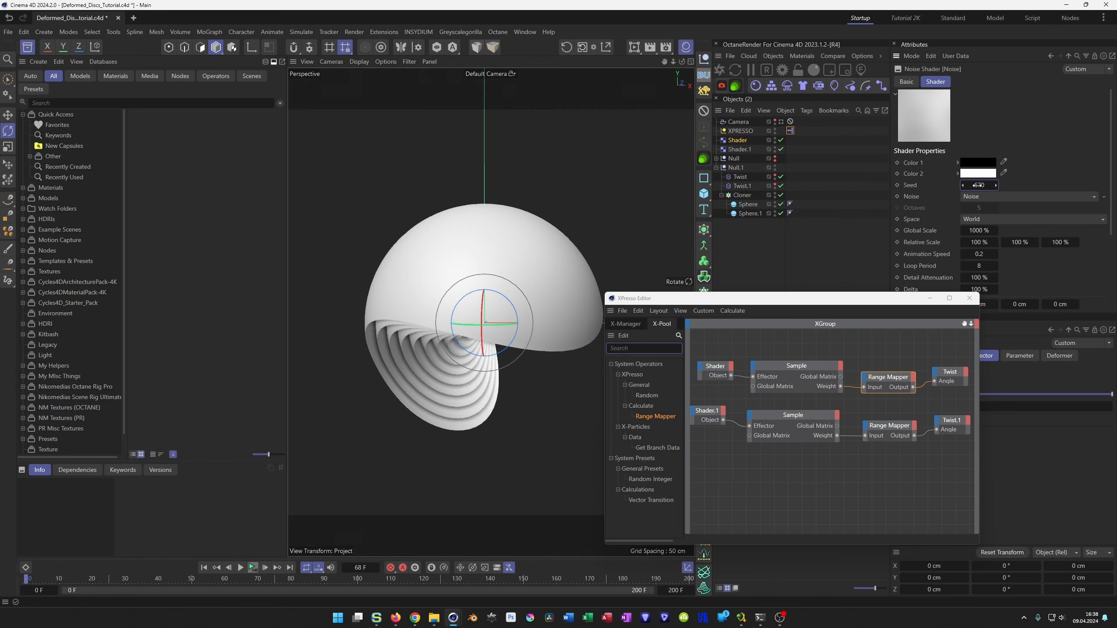
pyautogui.click(962, 185)
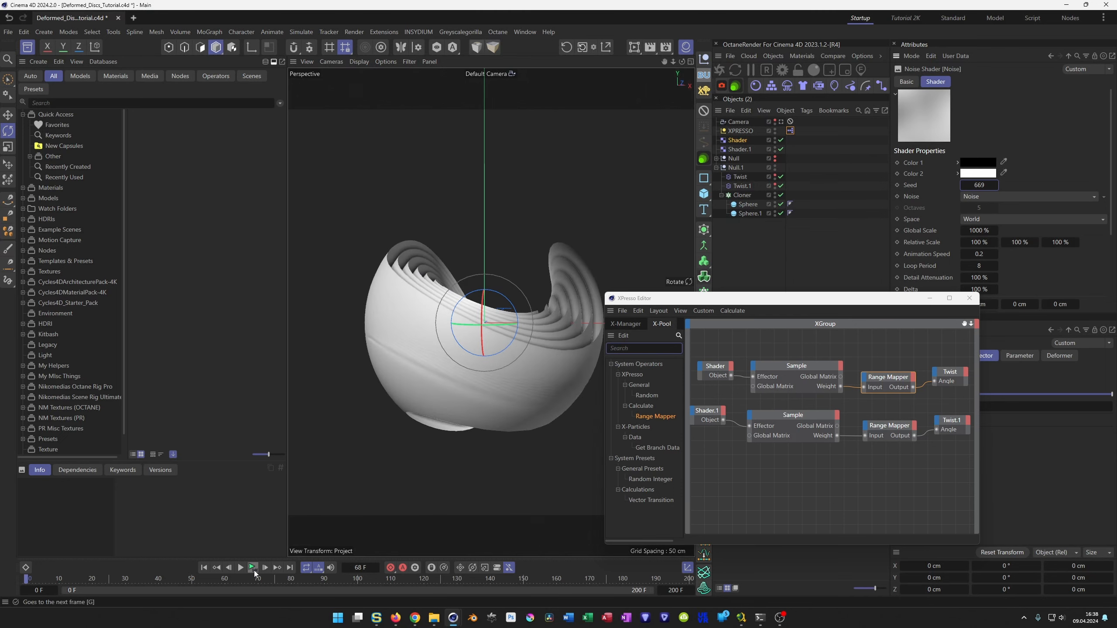
pyautogui.click(253, 568)
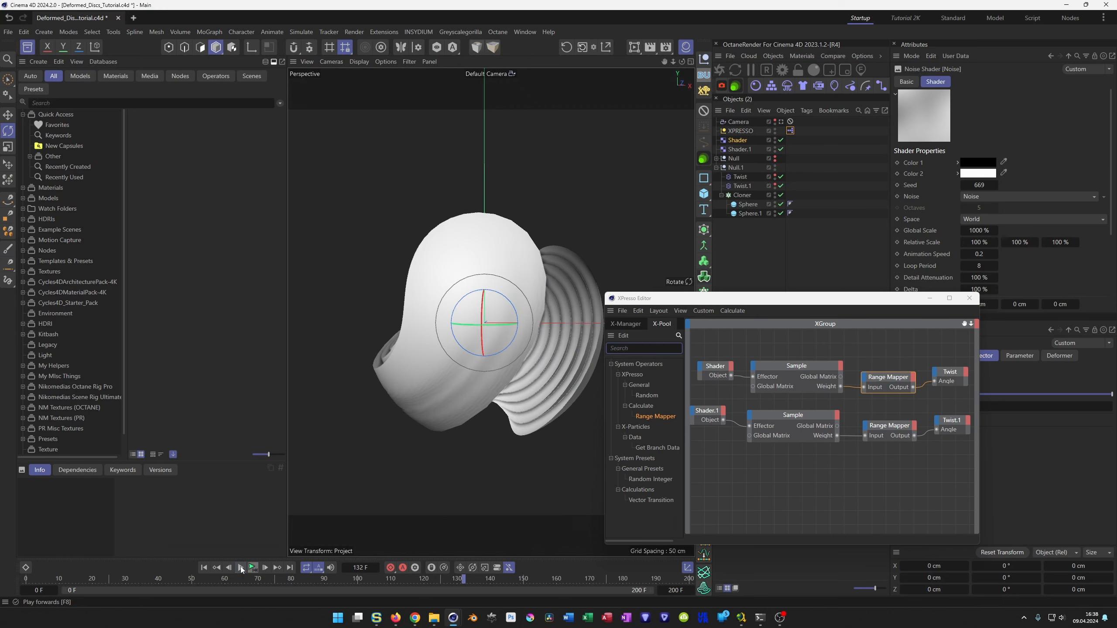
pyautogui.moveTo(463, 577); pyautogui.dragTo(40, 537)
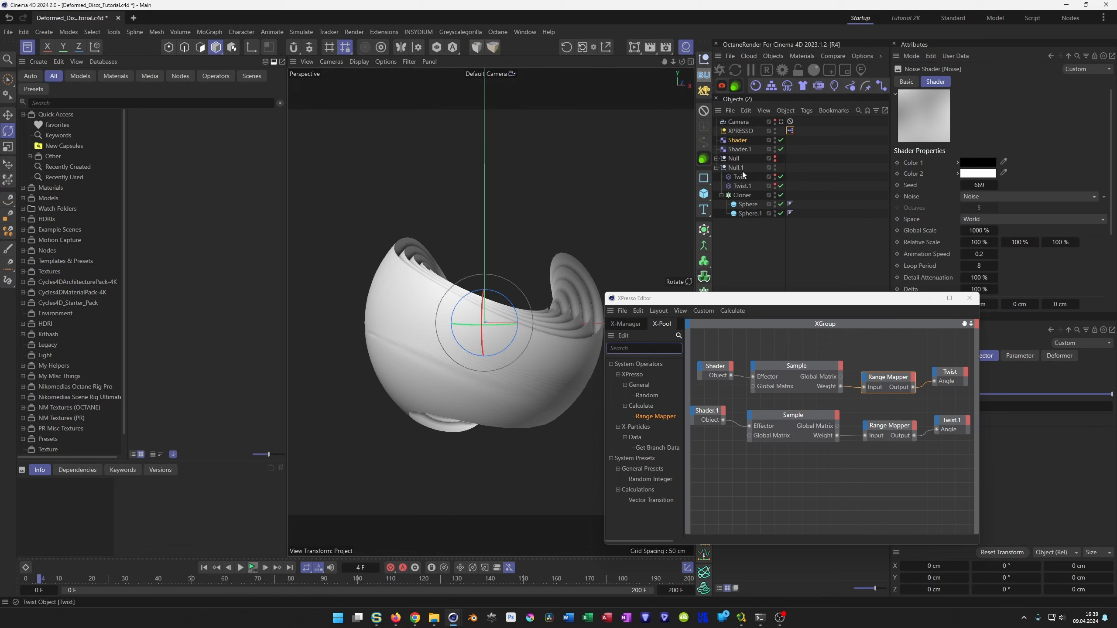
# Put the sphere Cloner inside a Subdivision Surface and play the animation from the start.
pyautogui.click(742, 196)
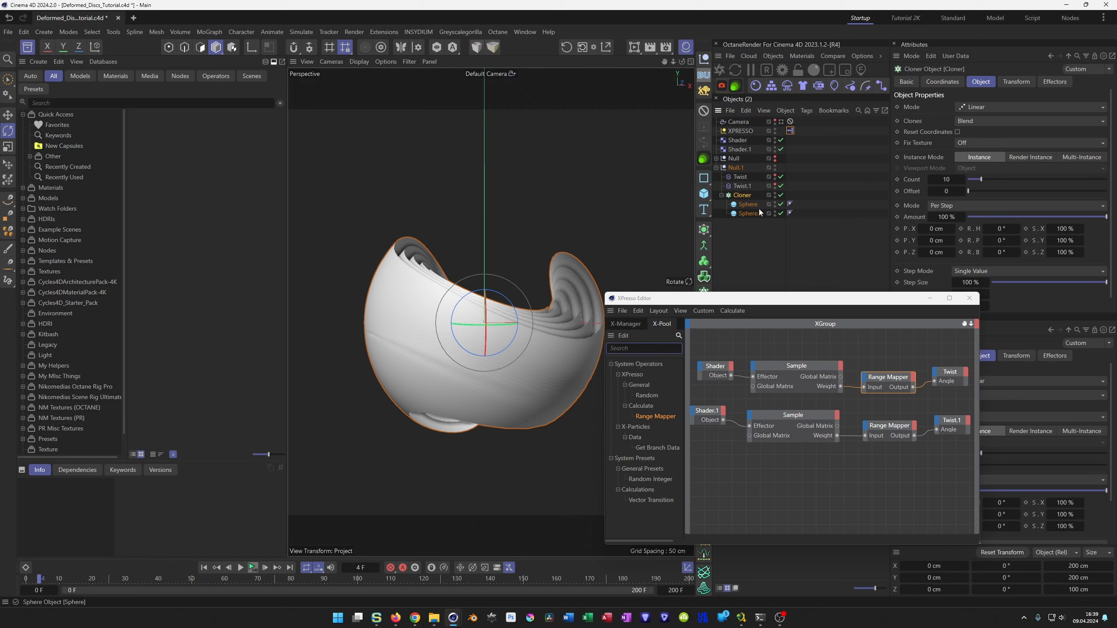
pyautogui.keyDown('alt'); pyautogui.click(704, 233); pyautogui.keyUp('alt')
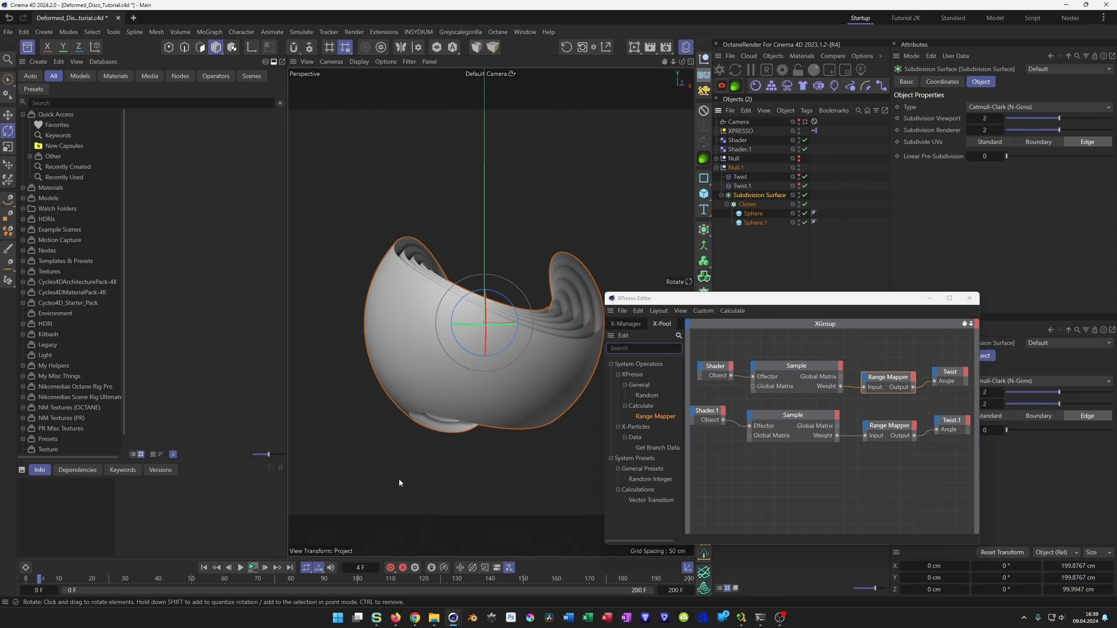
pyautogui.click(252, 568)
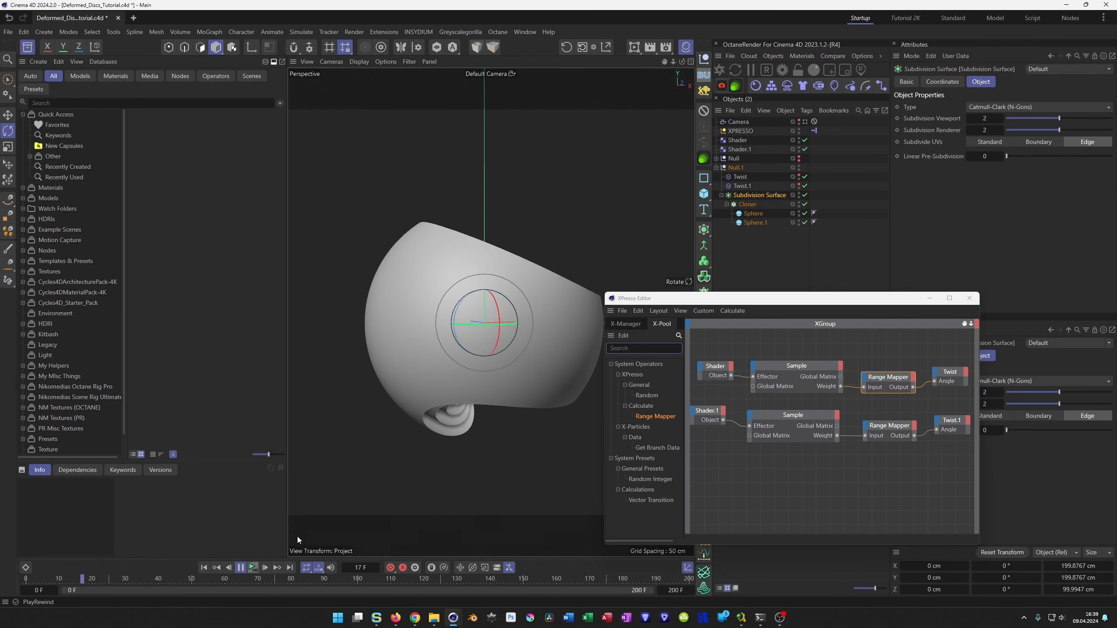
# Raise the Shader.1 effector's Noise seed step by step to 685, comparing the twisted shapes in playback and on a still frame.
pyautogui.click(743, 149)
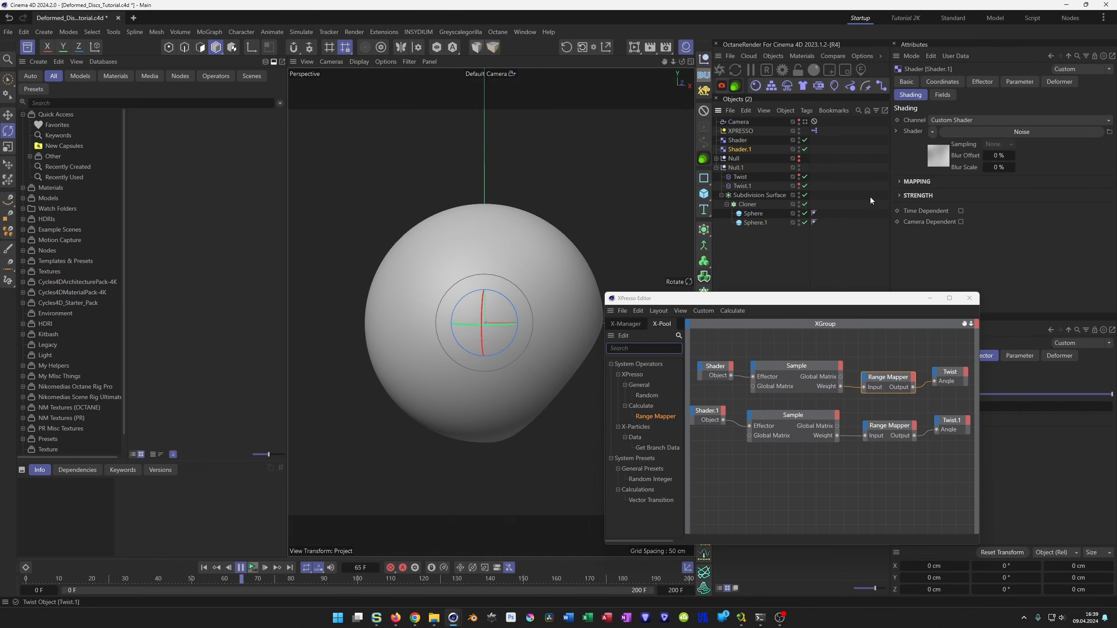
pyautogui.click(995, 186)
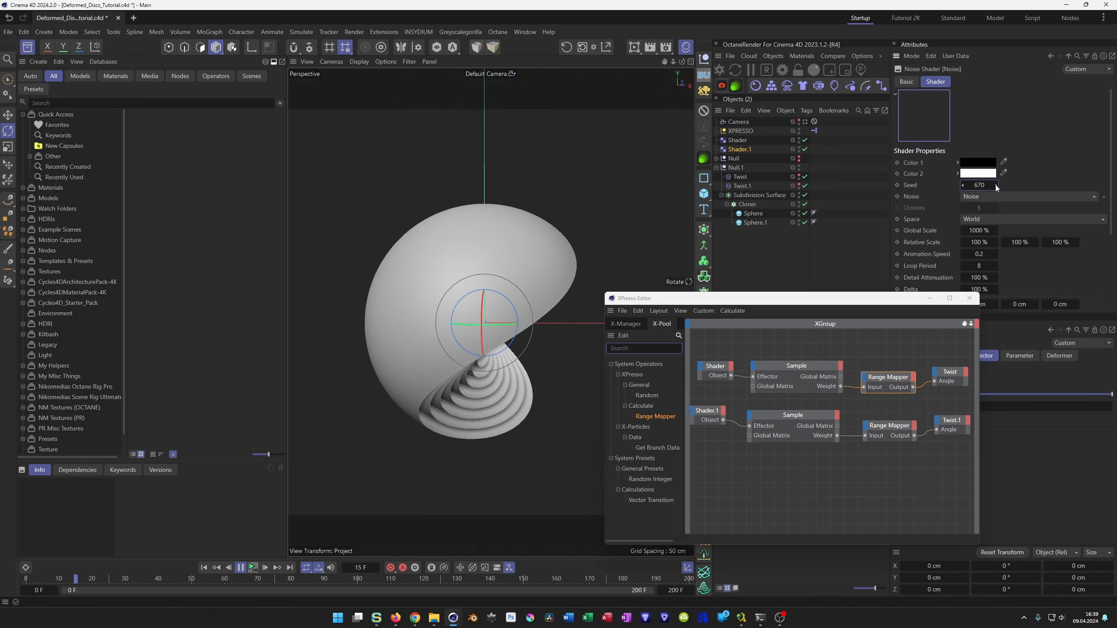
pyautogui.click(995, 185)
pyautogui.click(996, 185)
pyautogui.click(995, 185)
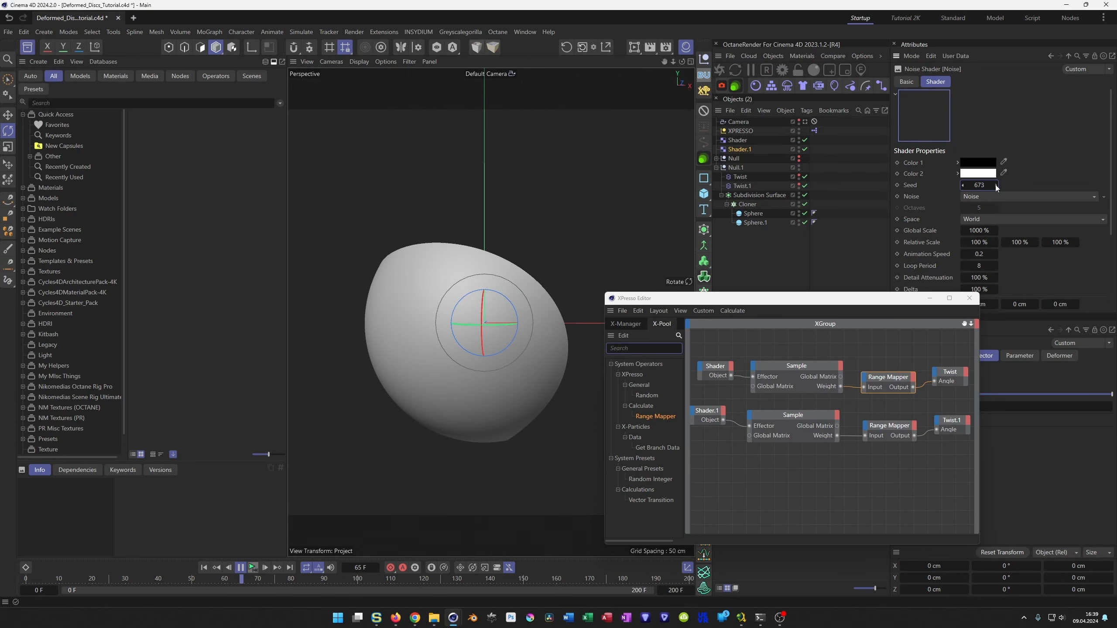
pyautogui.click(996, 185)
pyautogui.click(995, 185)
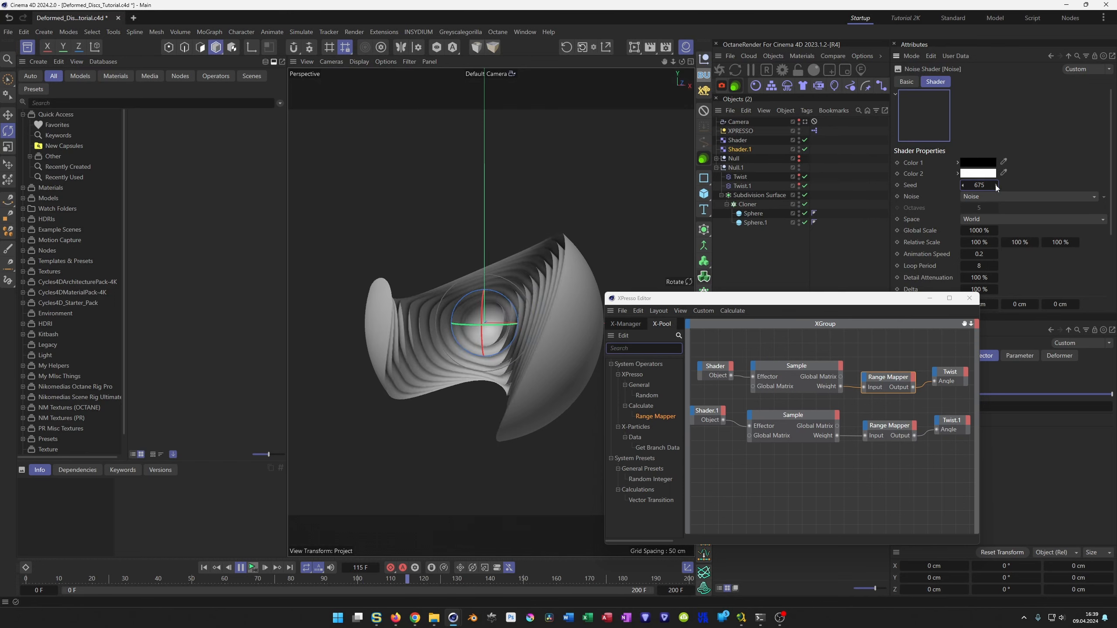
pyautogui.click(995, 185)
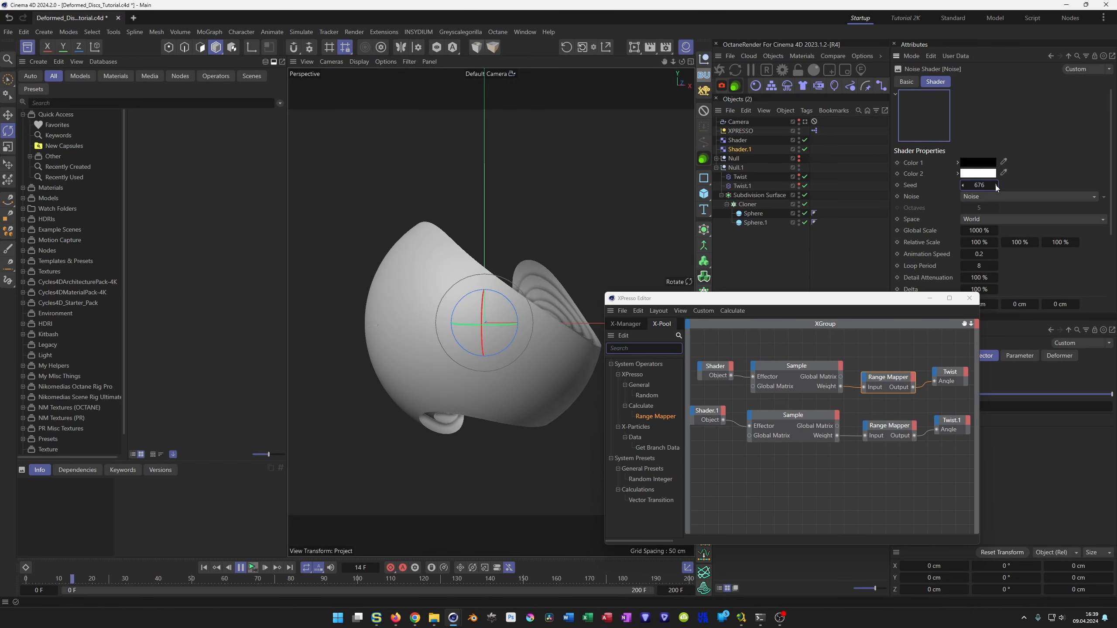
pyautogui.click(996, 185)
pyautogui.click(996, 185)
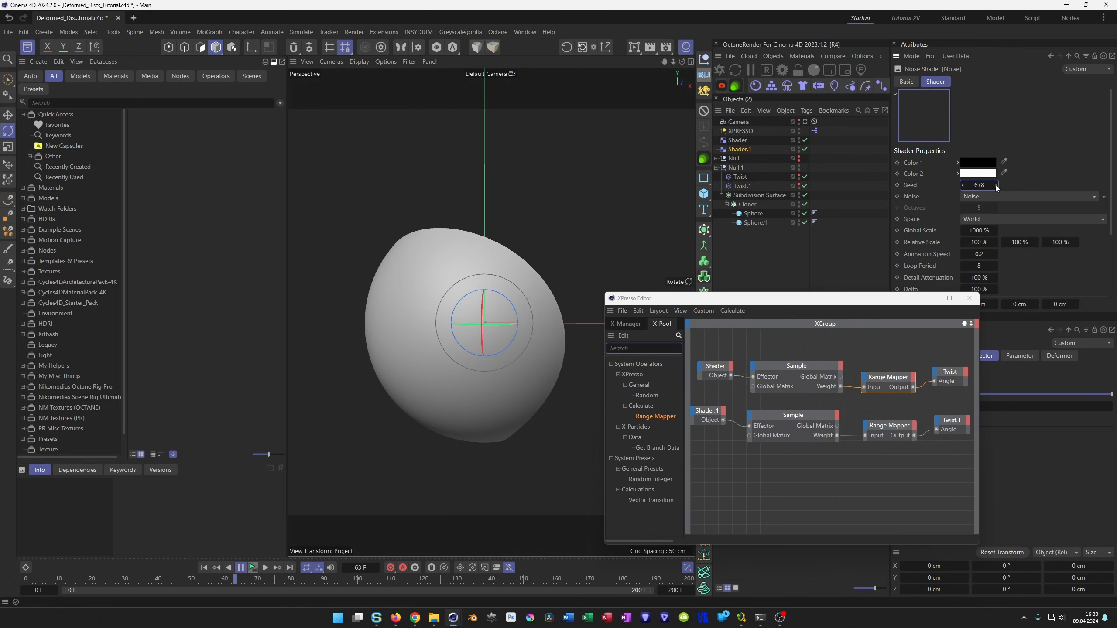
pyautogui.click(996, 186)
pyautogui.click(255, 572)
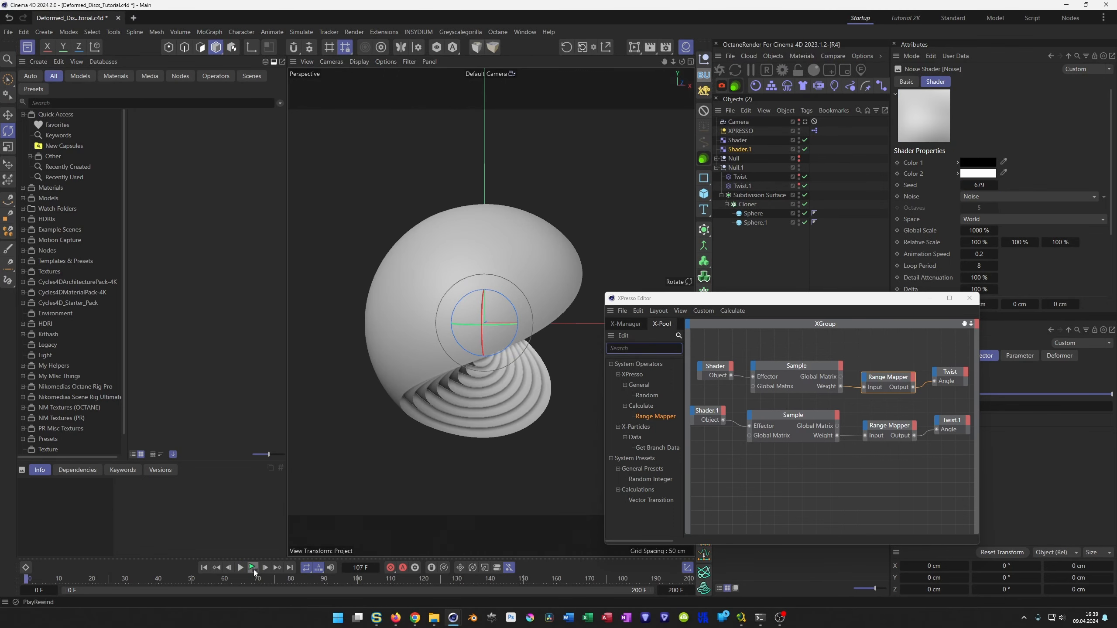
pyautogui.click(996, 186)
pyautogui.click(996, 186)
pyautogui.click(996, 186)
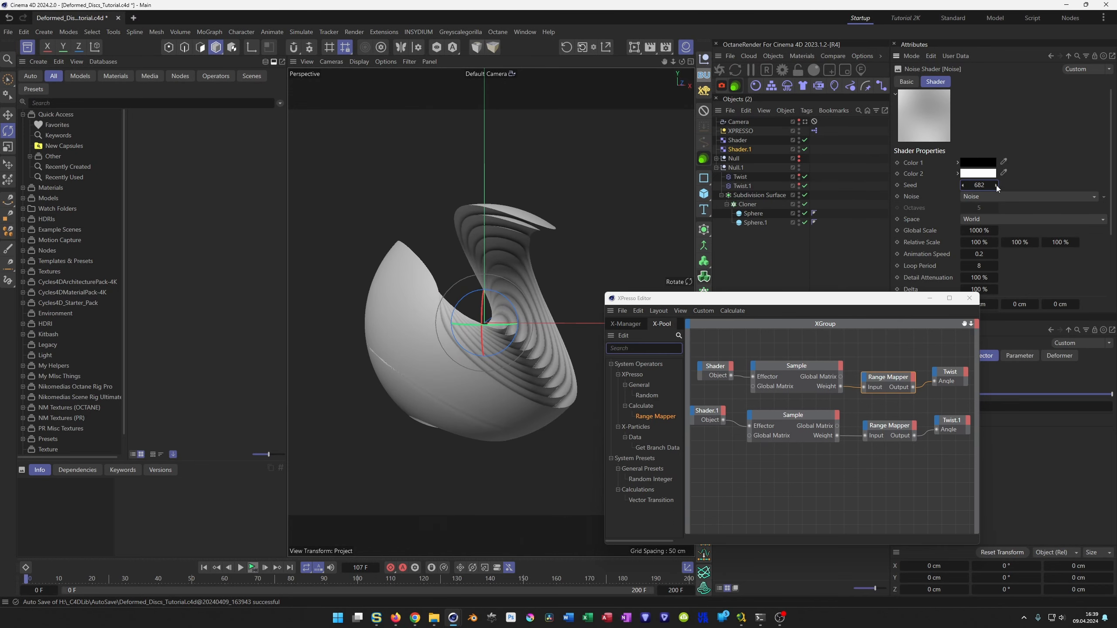
pyautogui.click(996, 185)
pyautogui.click(997, 185)
pyautogui.click(996, 185)
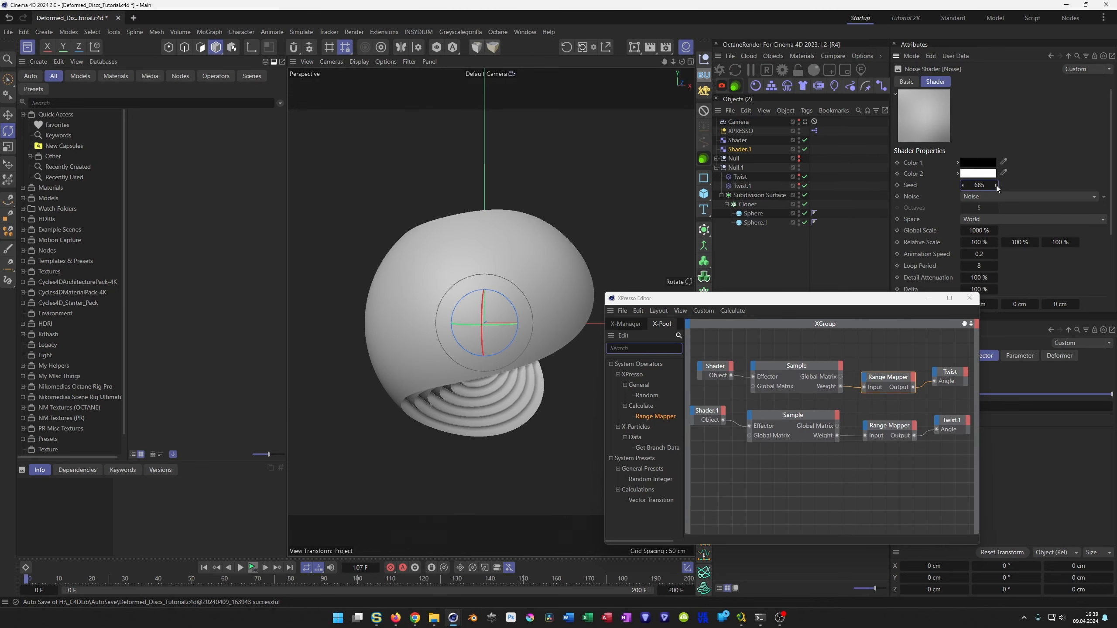
# Set the Shader.1 effector's Noise seed to 686, preview the animation and close the XPresso Editor.
pyautogui.click(996, 185)
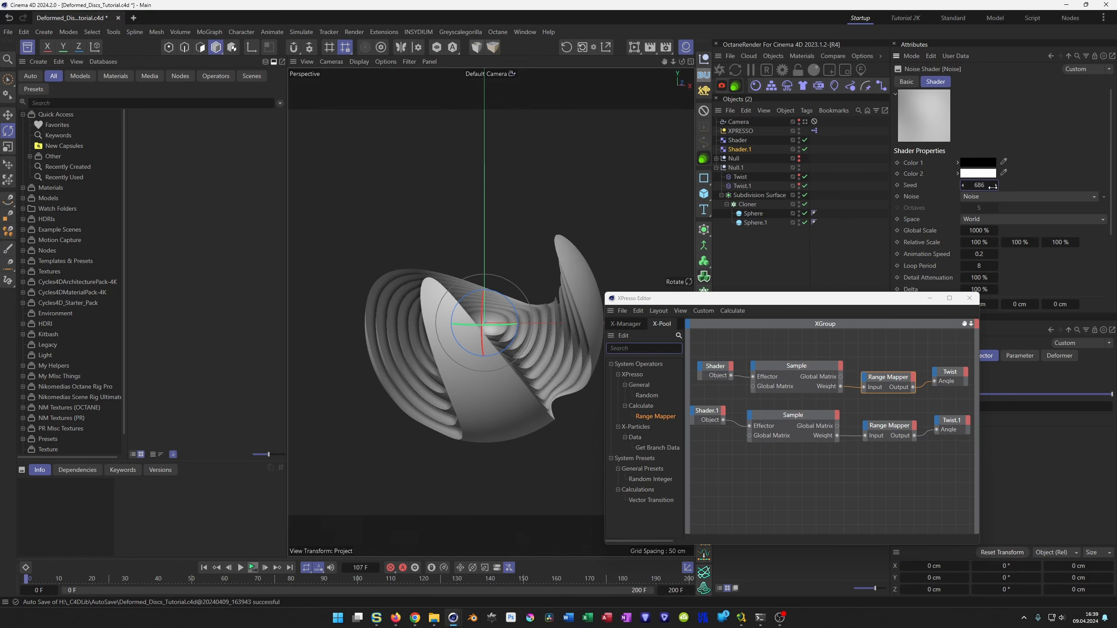
pyautogui.click(250, 566)
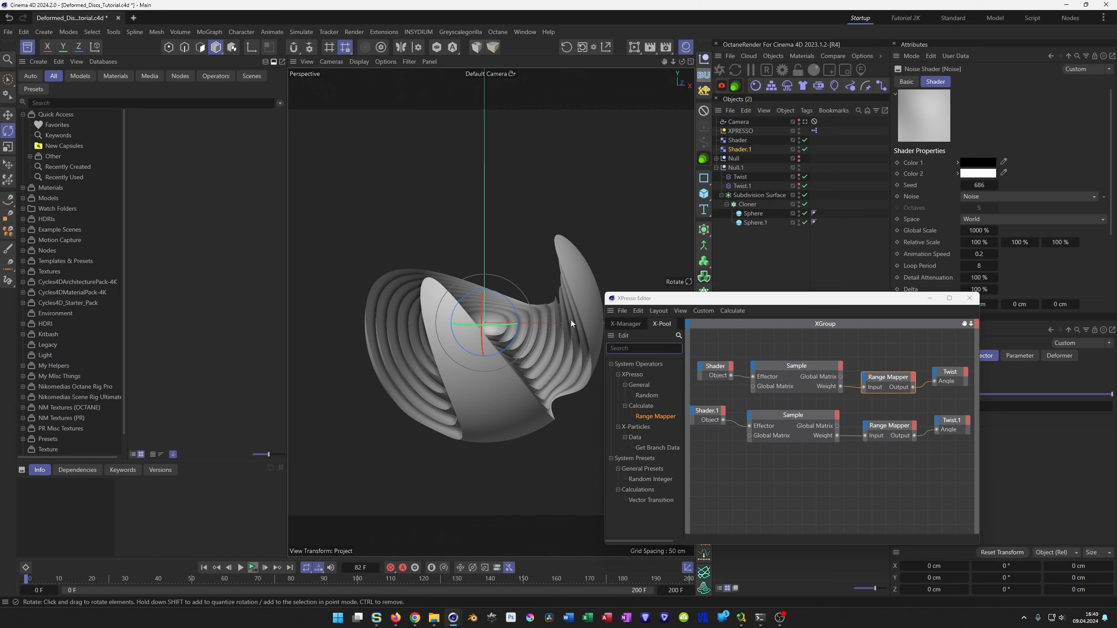
pyautogui.click(969, 298)
# Examine the twisted hemisphere layers from several angles and close up to judge their thin shells.
pyautogui.keyDown('alt'); pyautogui.moveTo(455, 318); pyautogui.dragTo(467, 324); pyautogui.keyUp('alt')
pyautogui.keyDown('alt'); pyautogui.moveTo(467, 325); pyautogui.dragTo(454, 317, button='middle'); pyautogui.keyUp('alt')
pyautogui.keyDown('alt'); pyautogui.moveTo(454, 316); pyautogui.dragTo(477, 307, button='right'); pyautogui.keyUp('alt')
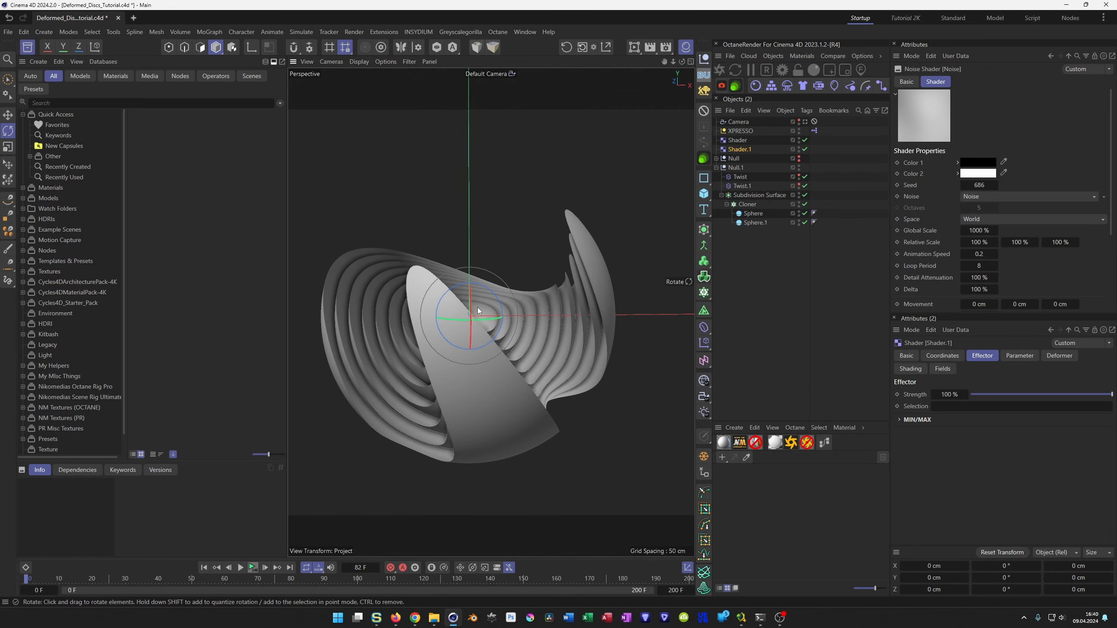
pyautogui.keyDown('alt'); pyautogui.moveTo(477, 307); pyautogui.dragTo(523, 305); pyautogui.keyUp('alt')
pyautogui.keyDown('alt'); pyautogui.moveTo(502, 315); pyautogui.dragTo(522, 308, button='right'); pyautogui.keyUp('alt')
pyautogui.keyDown('alt'); pyautogui.moveTo(521, 309); pyautogui.dragTo(528, 311); pyautogui.keyUp('alt')
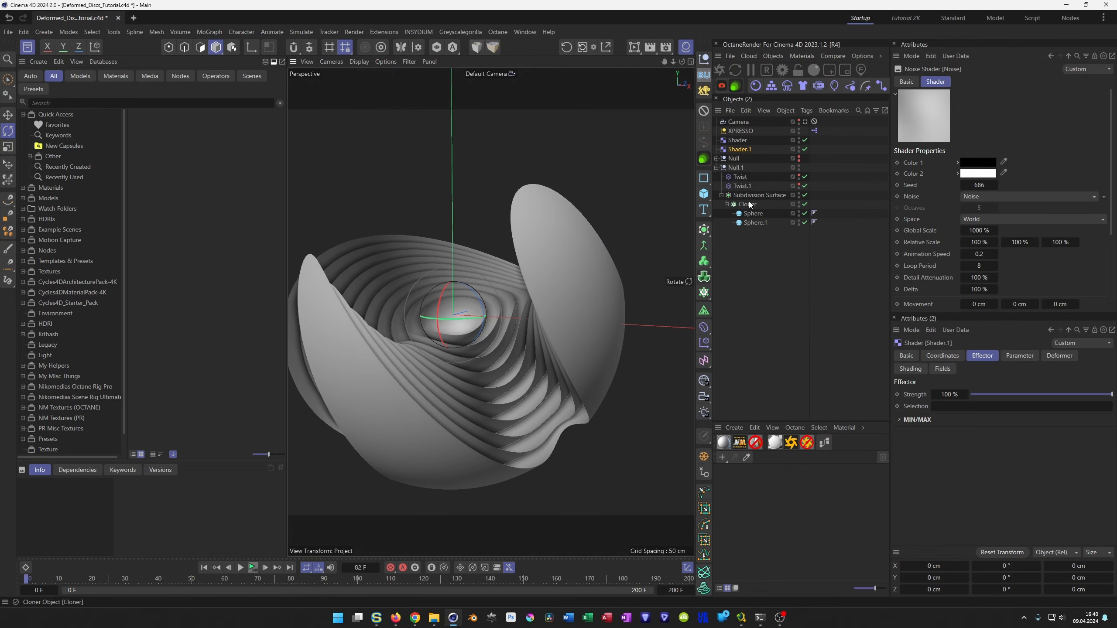
pyautogui.click(754, 214)
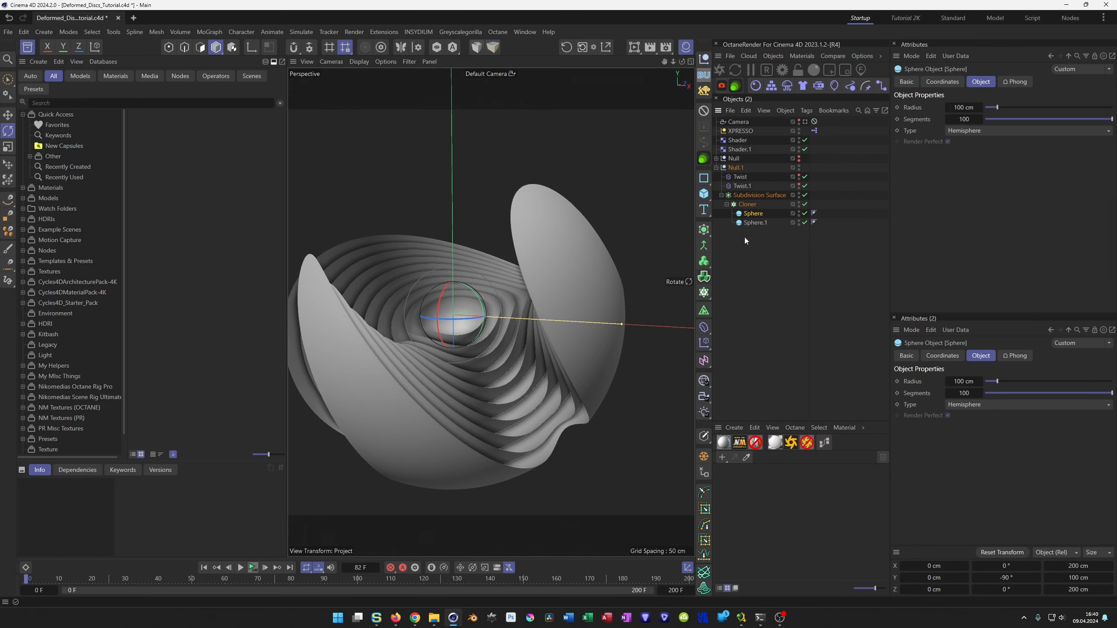
pyautogui.keyDown('alt'); pyautogui.moveTo(460, 324); pyautogui.dragTo(448, 316); pyautogui.keyUp('alt')
pyautogui.keyDown('alt'); pyautogui.moveTo(450, 320); pyautogui.dragTo(499, 297, button='right'); pyautogui.keyUp('alt')
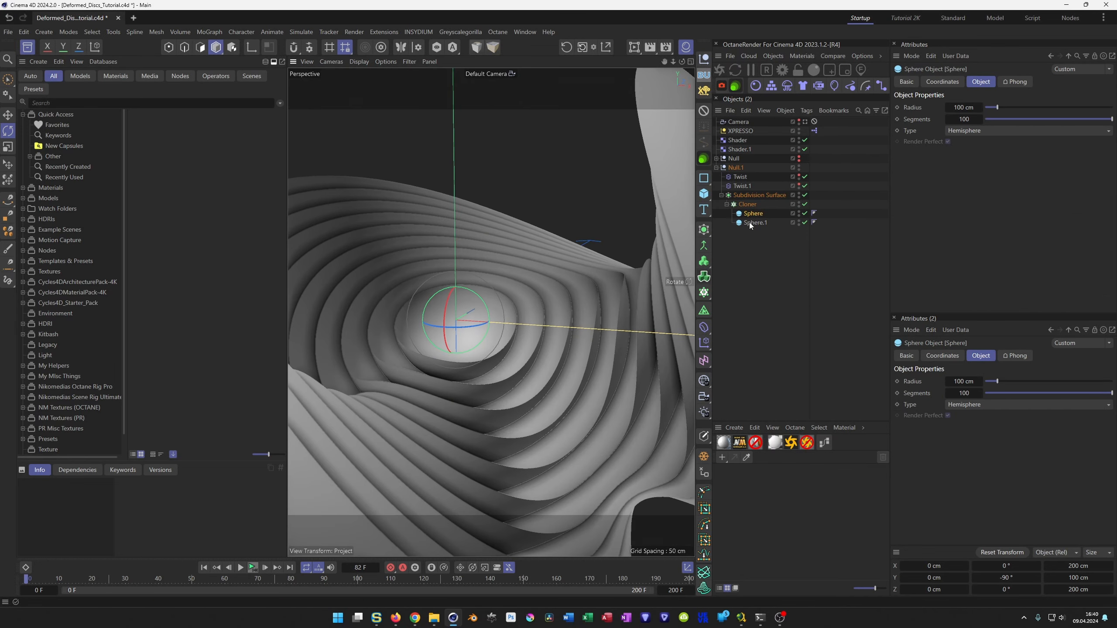
# Put the Cloner inside a Thicken generator and set its thickness to 5 cm.
pyautogui.click(753, 205)
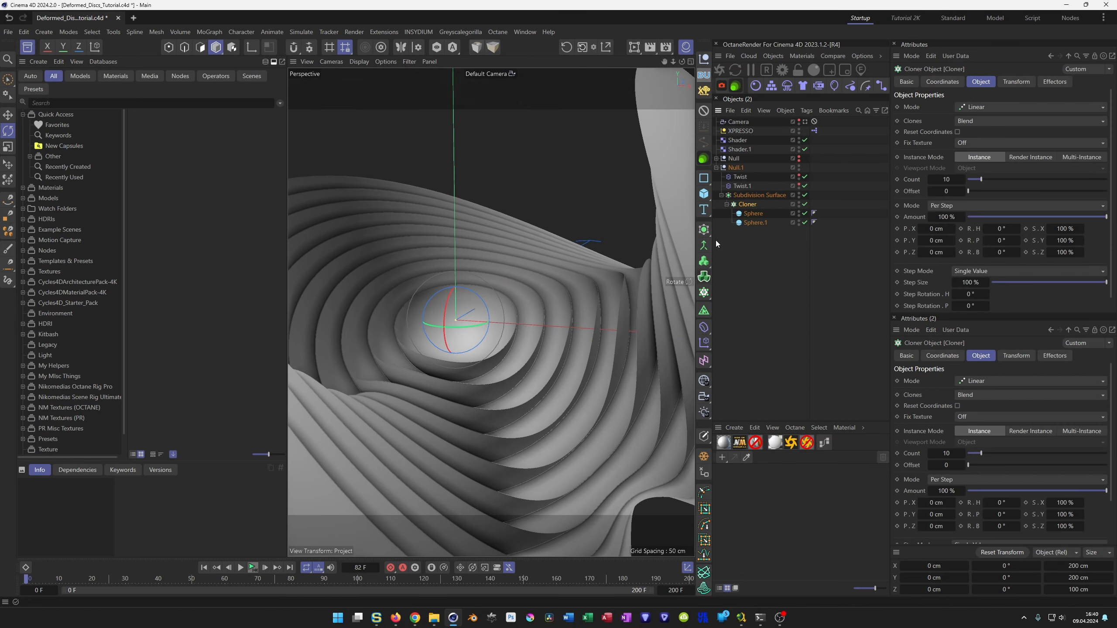
pyautogui.click(704, 229)
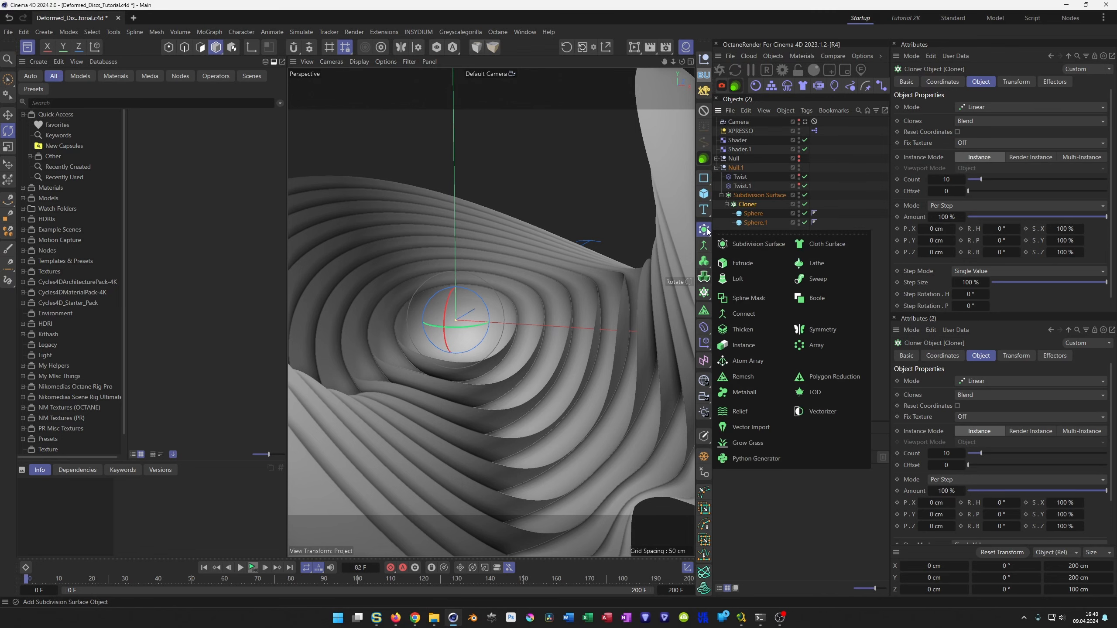
pyautogui.keyDown('alt'); pyautogui.click(748, 328); pyautogui.keyUp('alt')
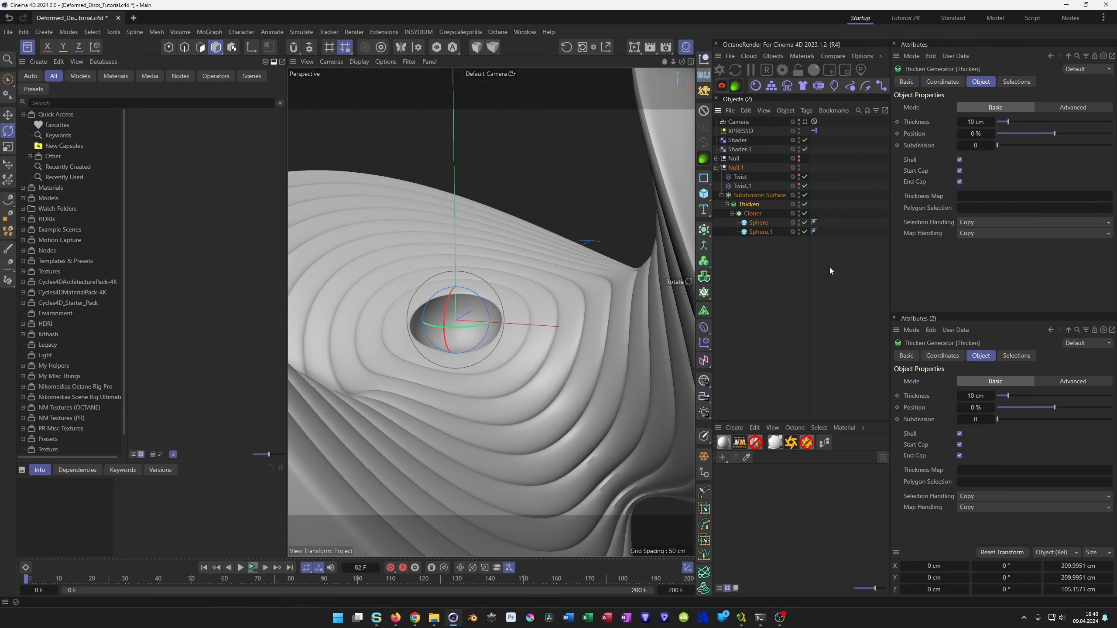
pyautogui.doubleClick(979, 124)
pyautogui.write('5')
pyautogui.press('Return')
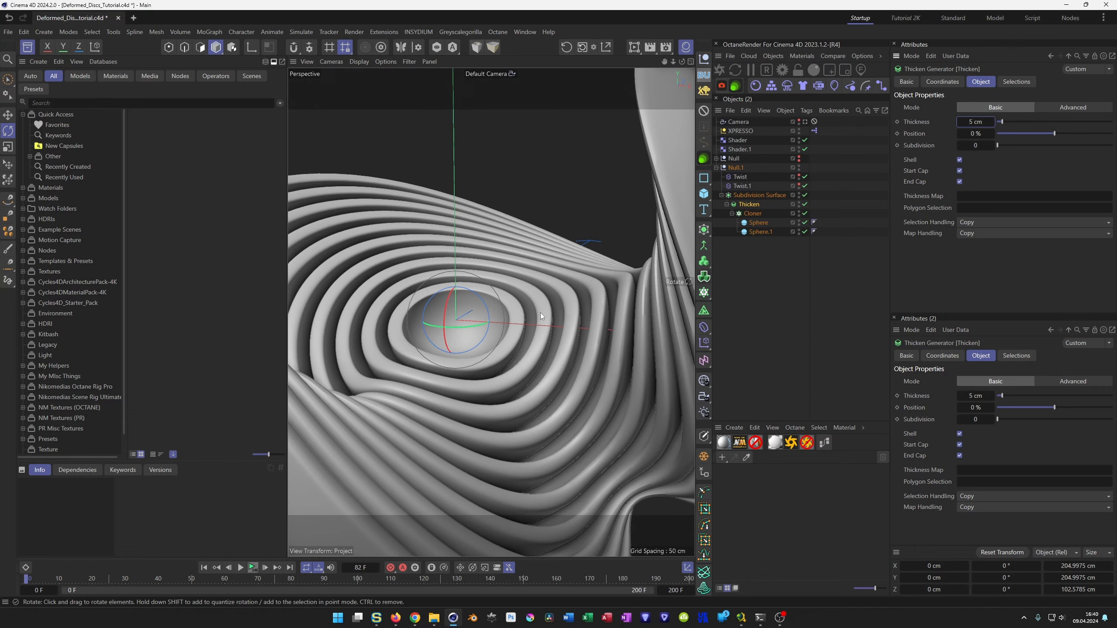
# Try the weighted shading styles on both spheres' Phong tags and set the style to Angle and Area Weighted.
pyautogui.keyDown('alt'); pyautogui.moveTo(490, 382); pyautogui.dragTo(431, 402); pyautogui.keyUp('alt')
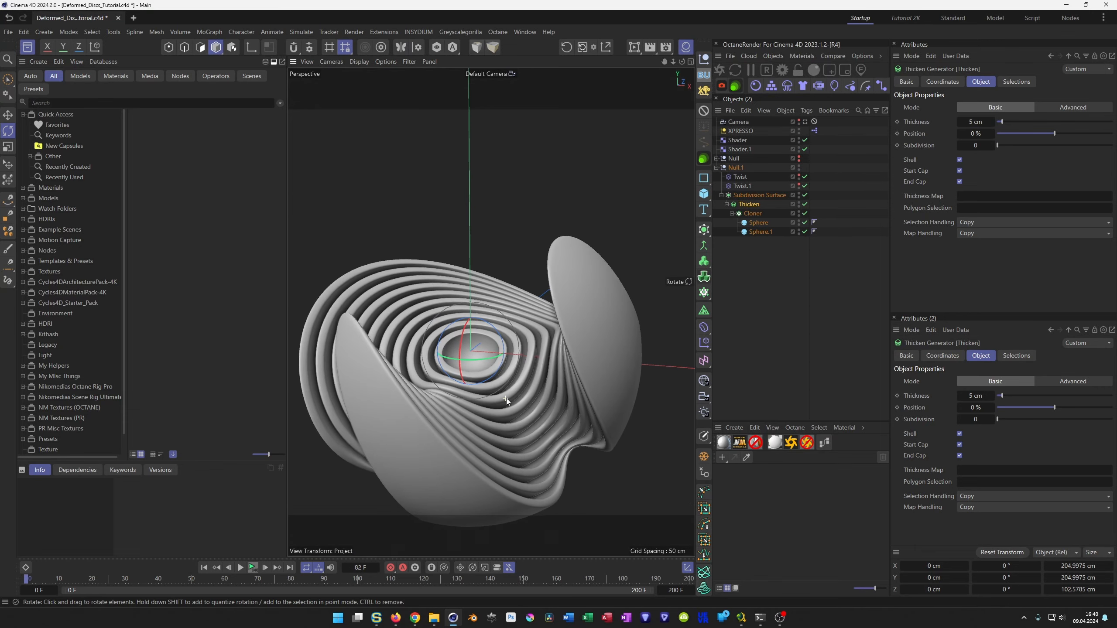
pyautogui.keyDown('alt'); pyautogui.moveTo(506, 398); pyautogui.dragTo(538, 397, button='right'); pyautogui.keyUp('alt')
pyautogui.keyDown('alt'); pyautogui.moveTo(543, 397); pyautogui.dragTo(576, 388); pyautogui.keyUp('alt')
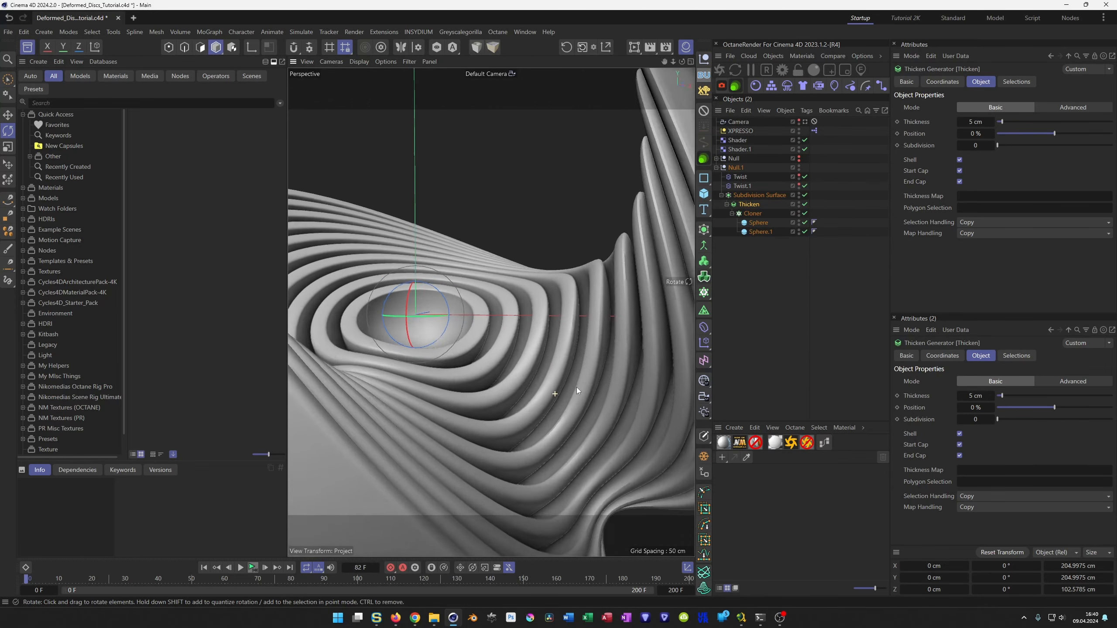
pyautogui.keyDown('alt'); pyautogui.moveTo(575, 387); pyautogui.dragTo(593, 340, button='right'); pyautogui.keyUp('alt')
pyautogui.moveTo(492, 313)
pyautogui.keyDown('alt'); pyautogui.mouseDown()
pyautogui.moveTo(550, 332)
pyautogui.moveTo(588, 258)
pyautogui.moveTo(604, 169)
pyautogui.moveTo(532, 288)
pyautogui.moveTo(548, 284)
pyautogui.moveTo(495, 305)
pyautogui.mouseUp(); pyautogui.keyUp('alt')
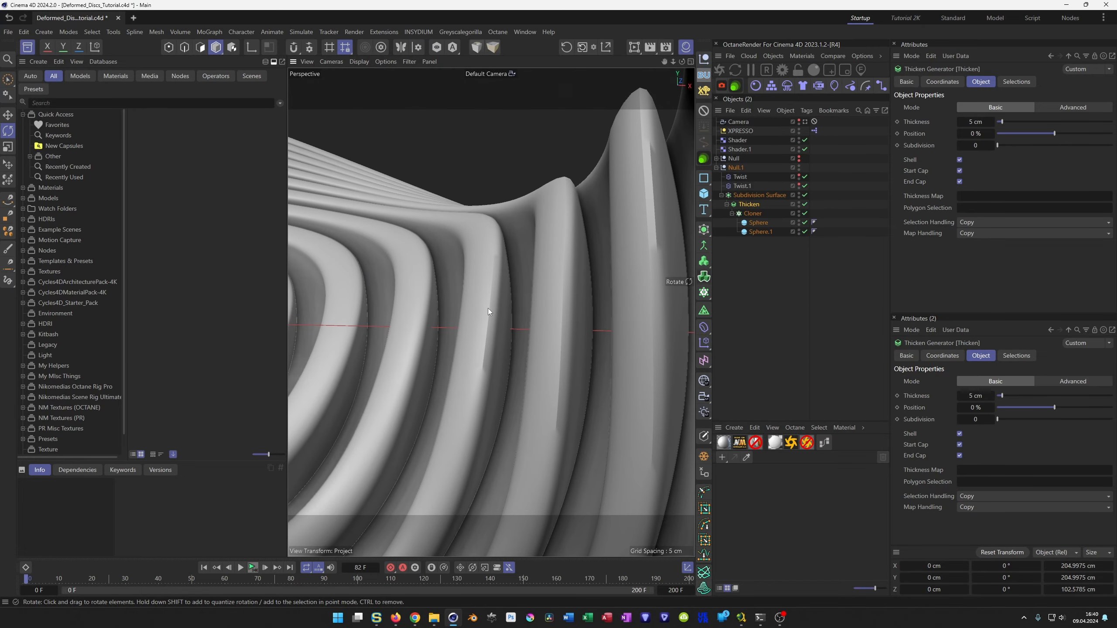
pyautogui.click(814, 223)
pyautogui.keyDown('shift'); pyautogui.click(815, 232); pyautogui.keyUp('shift')
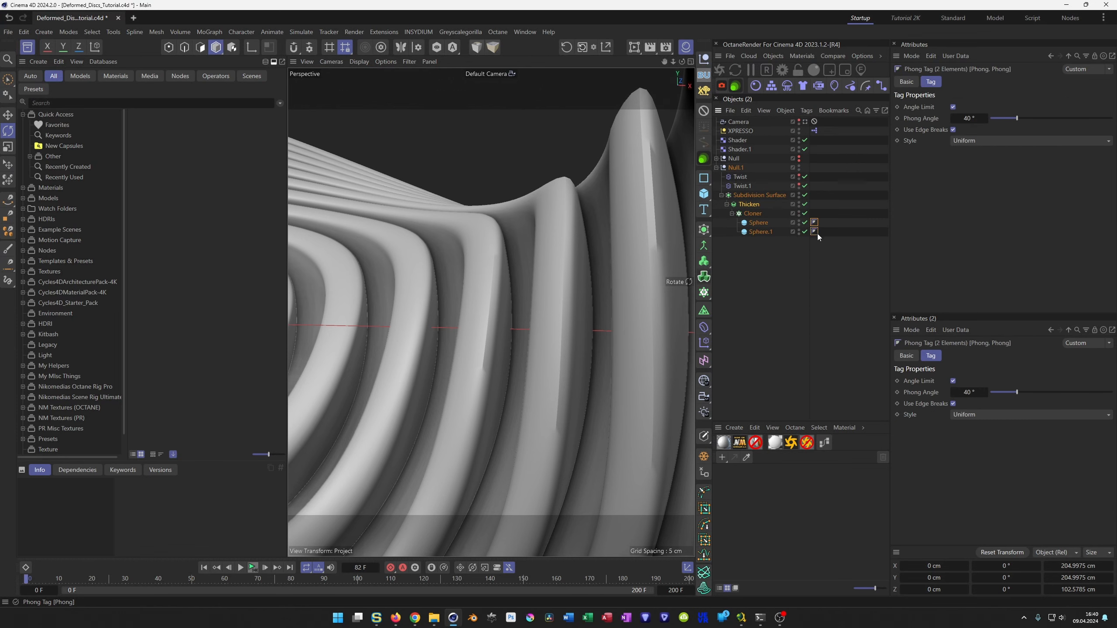
pyautogui.click(968, 141)
pyautogui.click(993, 190)
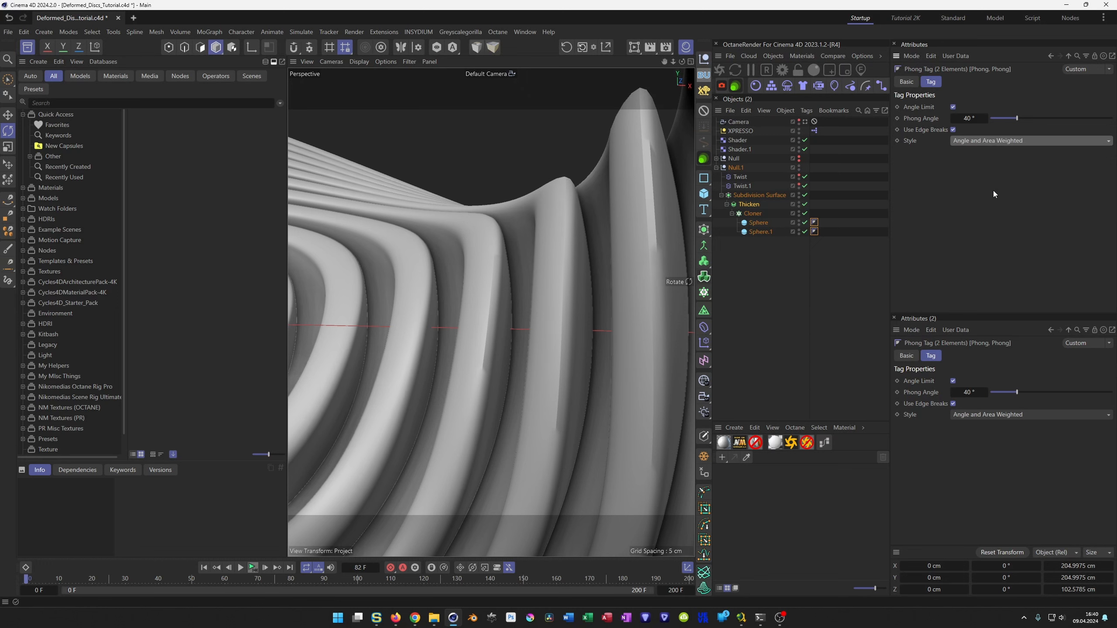
pyautogui.click(1006, 142)
pyautogui.click(1008, 203)
pyautogui.click(1007, 141)
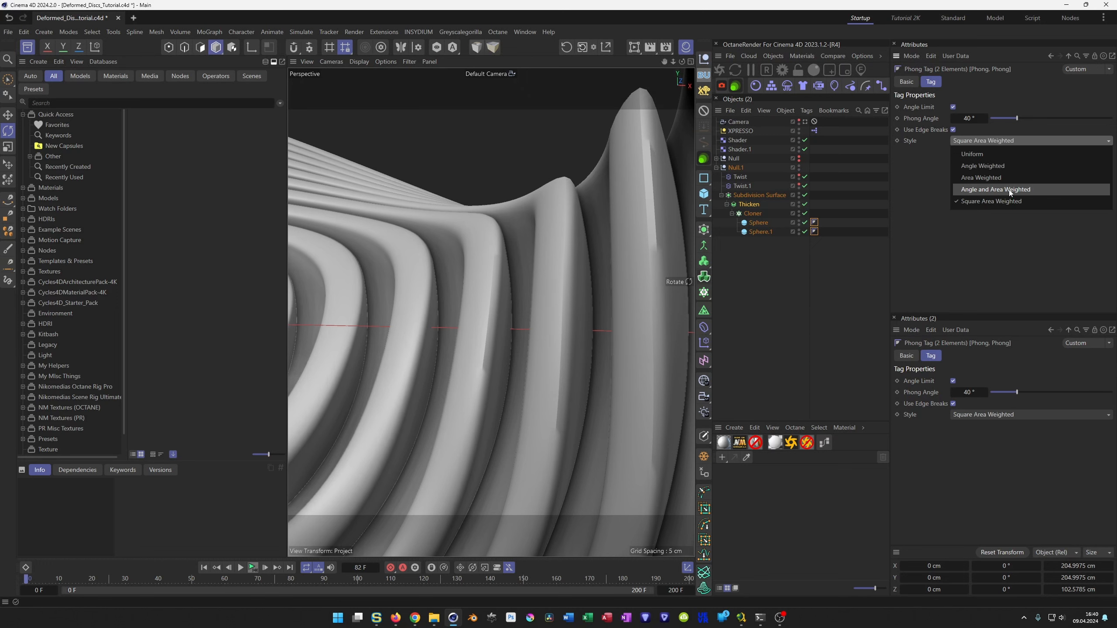
pyautogui.click(1008, 190)
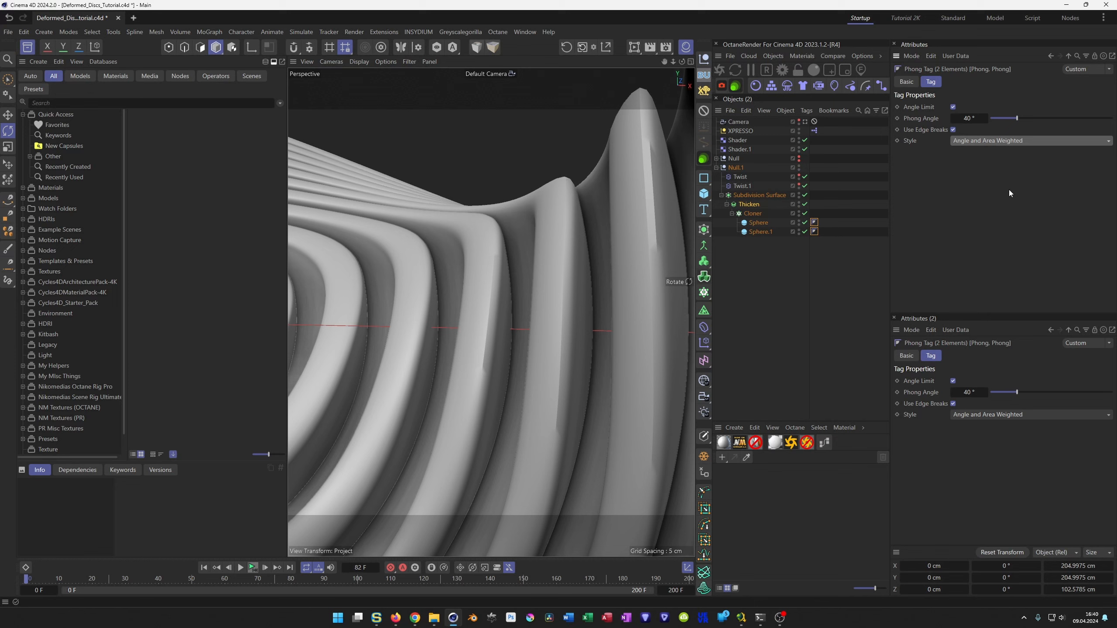
# Try a copy of the Phong tag on the Thicken generator with the Square Area Weighted style, and delete that copy.
pyautogui.click(756, 203)
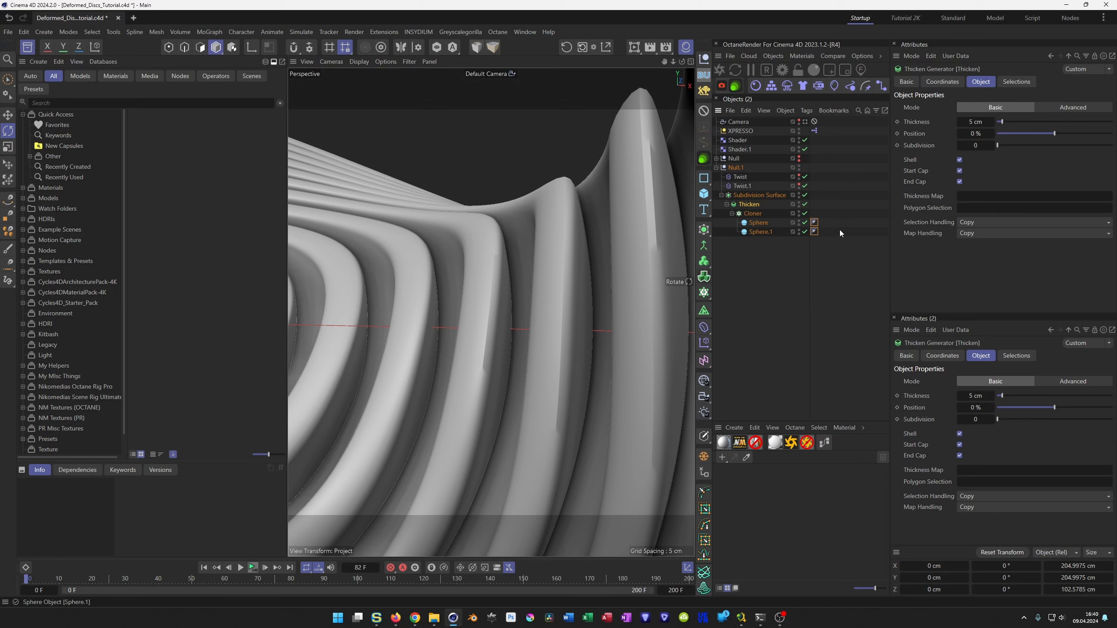
pyautogui.click(814, 224)
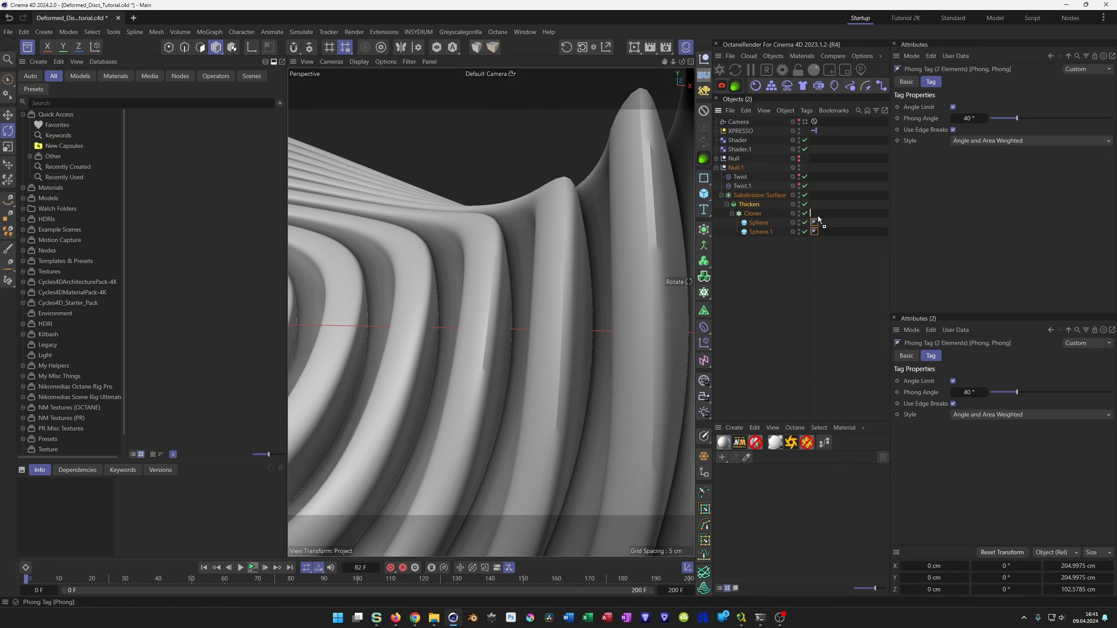
pyautogui.click(814, 223)
pyautogui.keyDown('ctrl'); pyautogui.moveTo(814, 222); pyautogui.dragTo(820, 205); pyautogui.keyUp('ctrl')
pyautogui.click(984, 141)
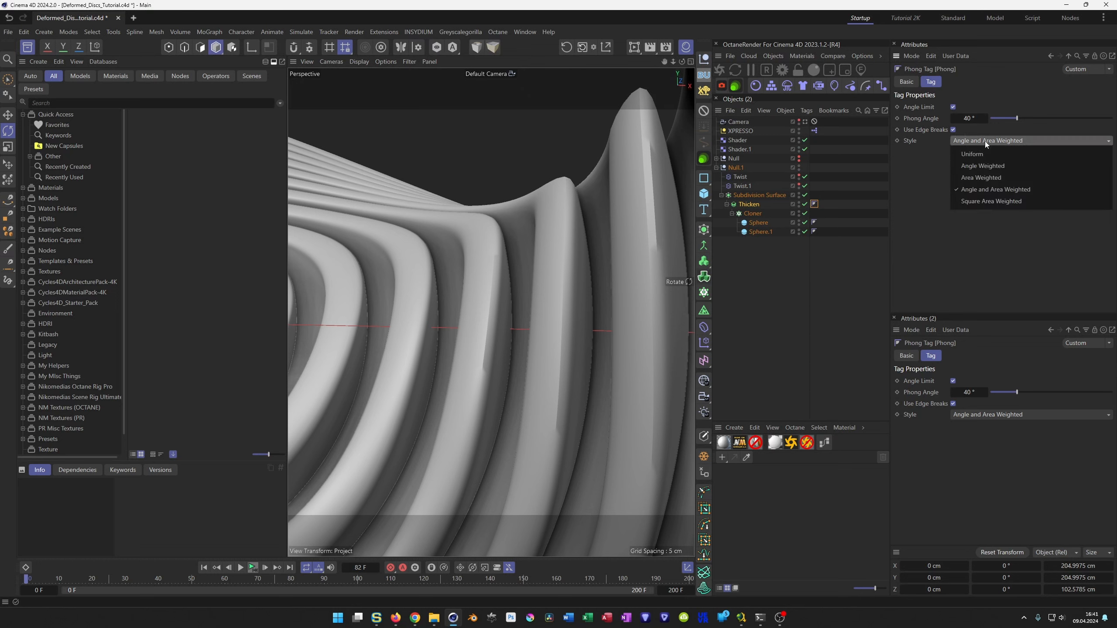
pyautogui.click(1001, 203)
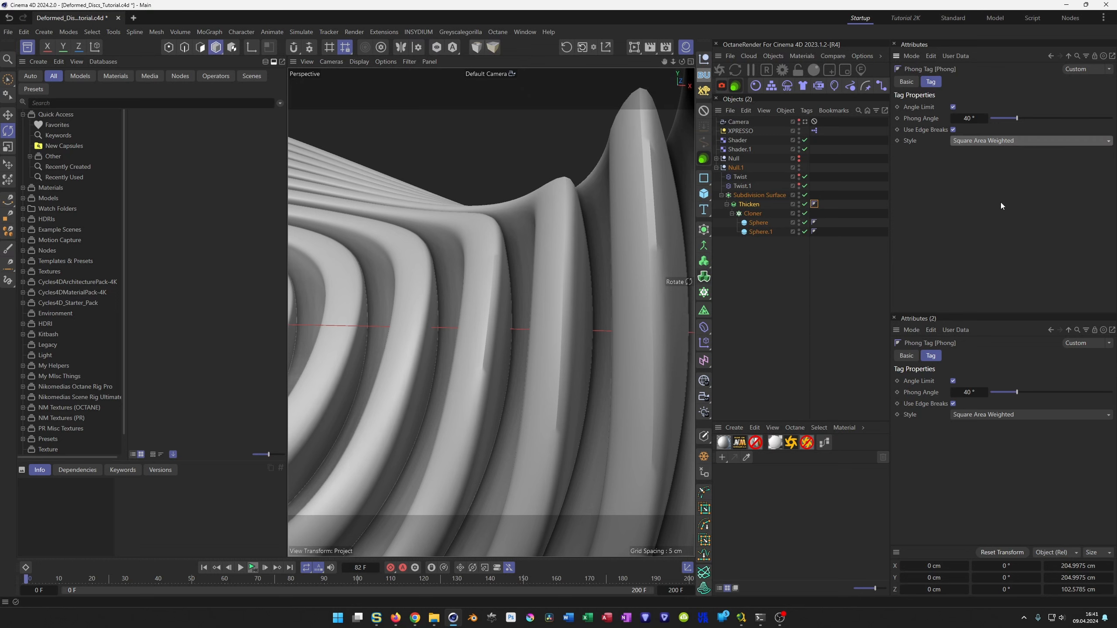
pyautogui.click(814, 204)
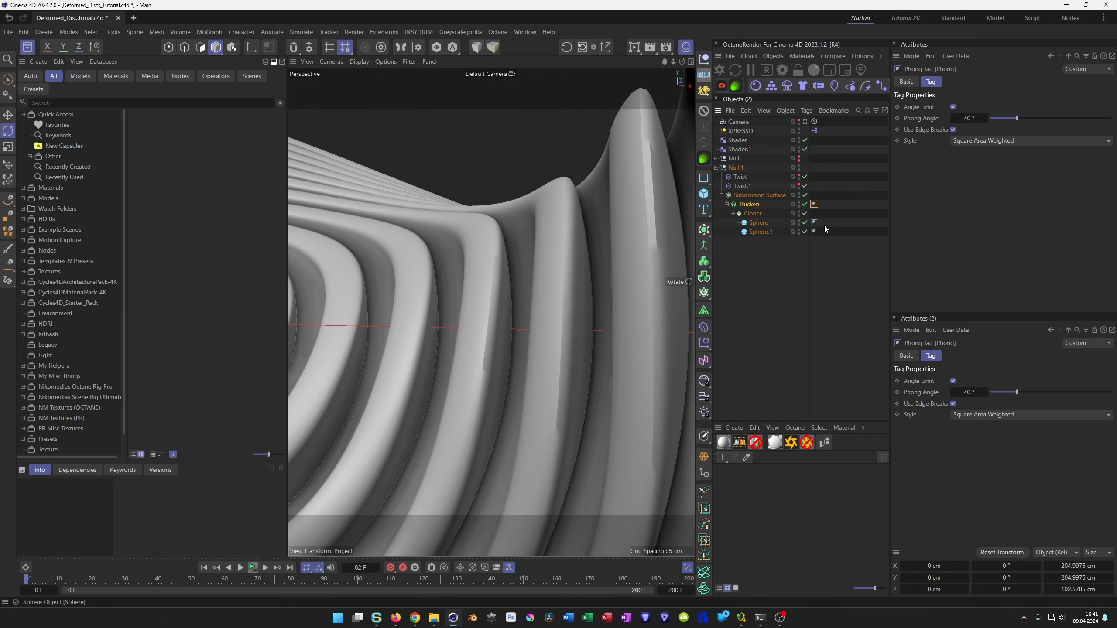
pyautogui.press('Delete')
pyautogui.moveTo(483, 355)
pyautogui.keyDown('alt'); pyautogui.mouseDown()
pyautogui.moveTo(498, 356)
pyautogui.moveTo(484, 359)
pyautogui.mouseUp(); pyautogui.keyUp('alt')
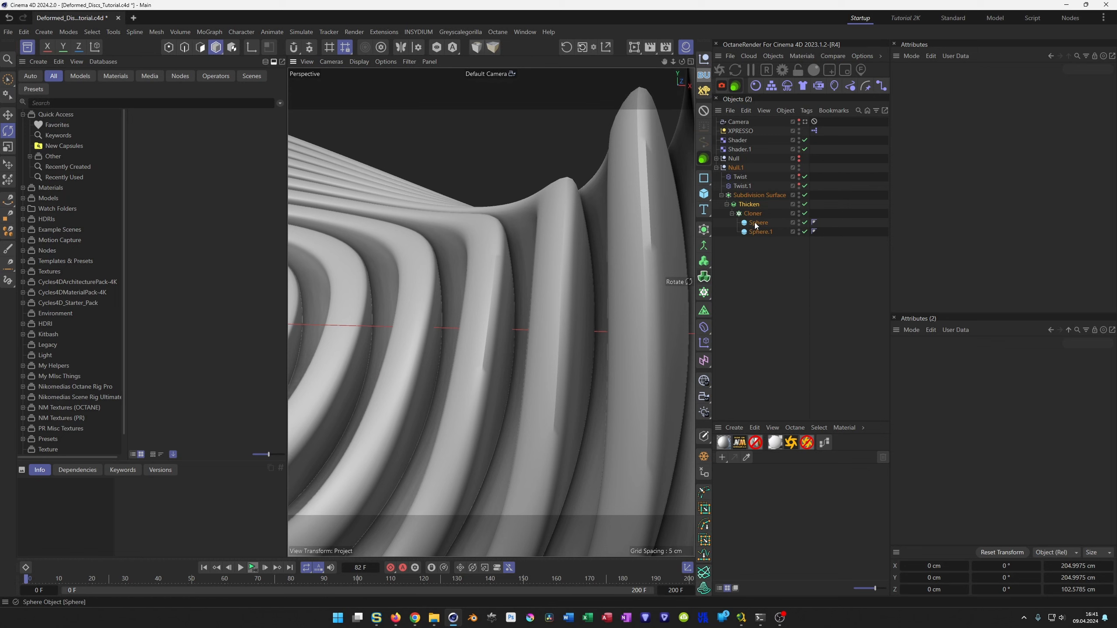
# Try the Catmull-Clark and OpenSubdiv Catmull-Clark types and a viewport subdivision of 3 on the Subdivision Surface.
pyautogui.click(751, 205)
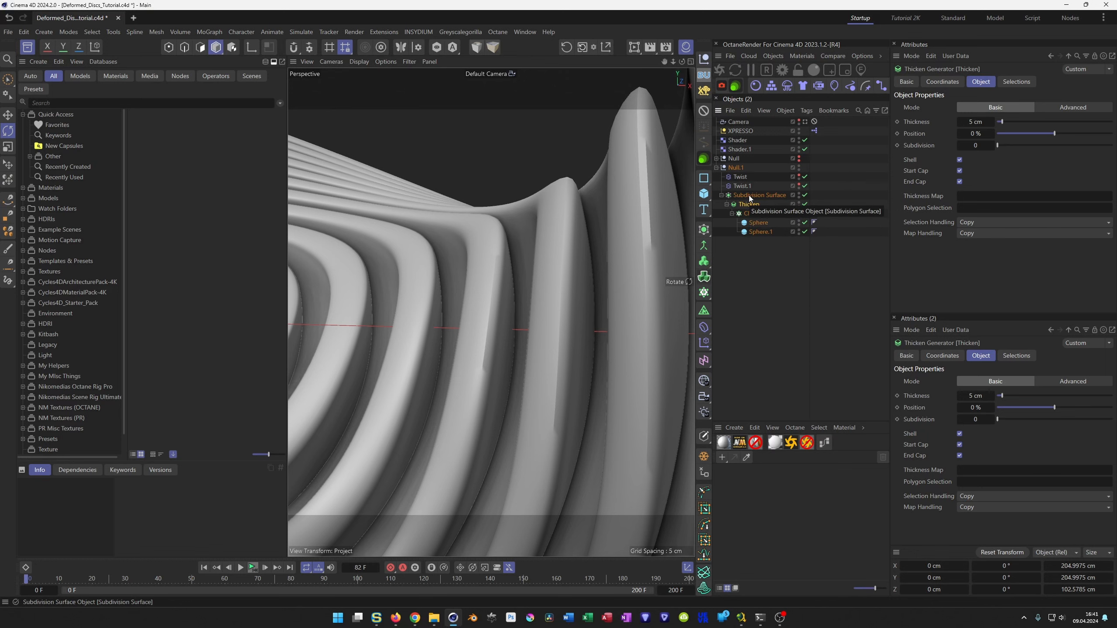
pyautogui.click(748, 195)
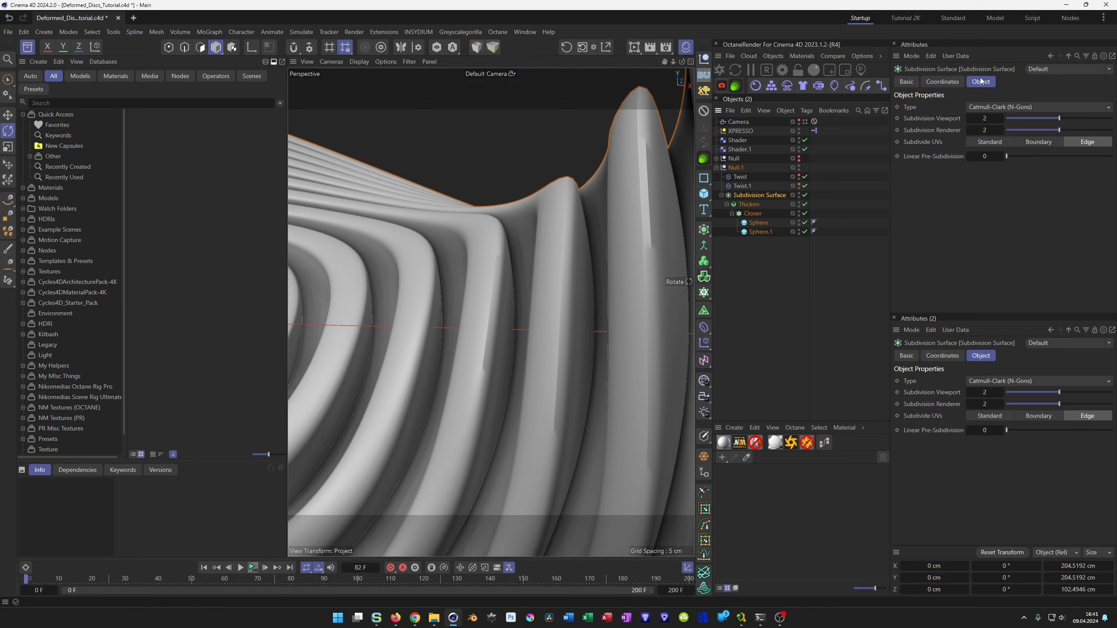
pyautogui.click(995, 107)
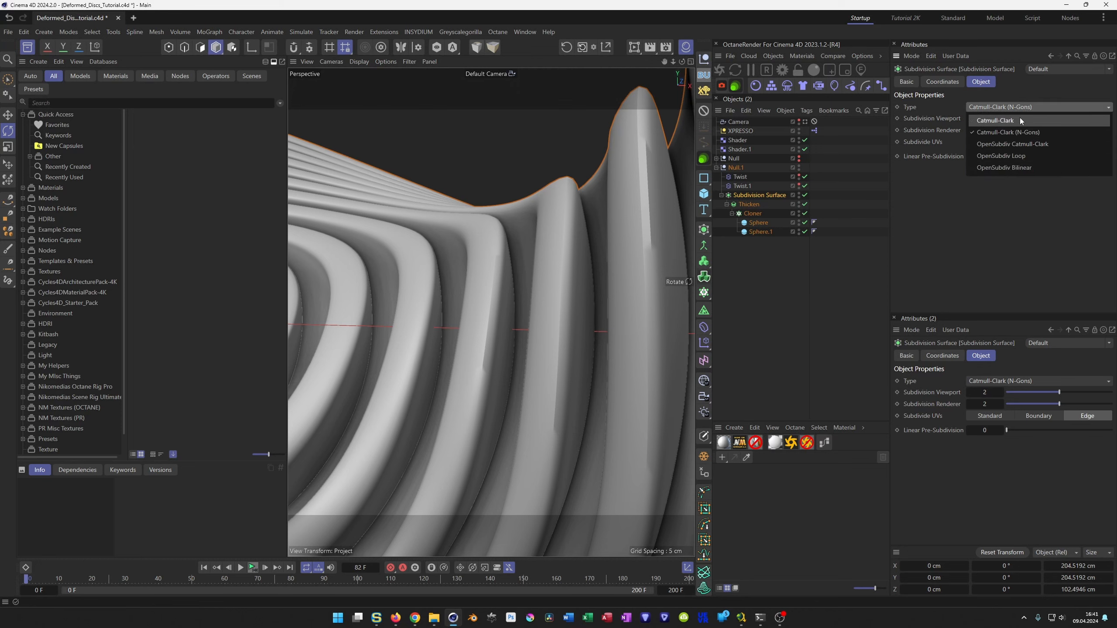
pyautogui.click(1020, 119)
pyautogui.click(1006, 107)
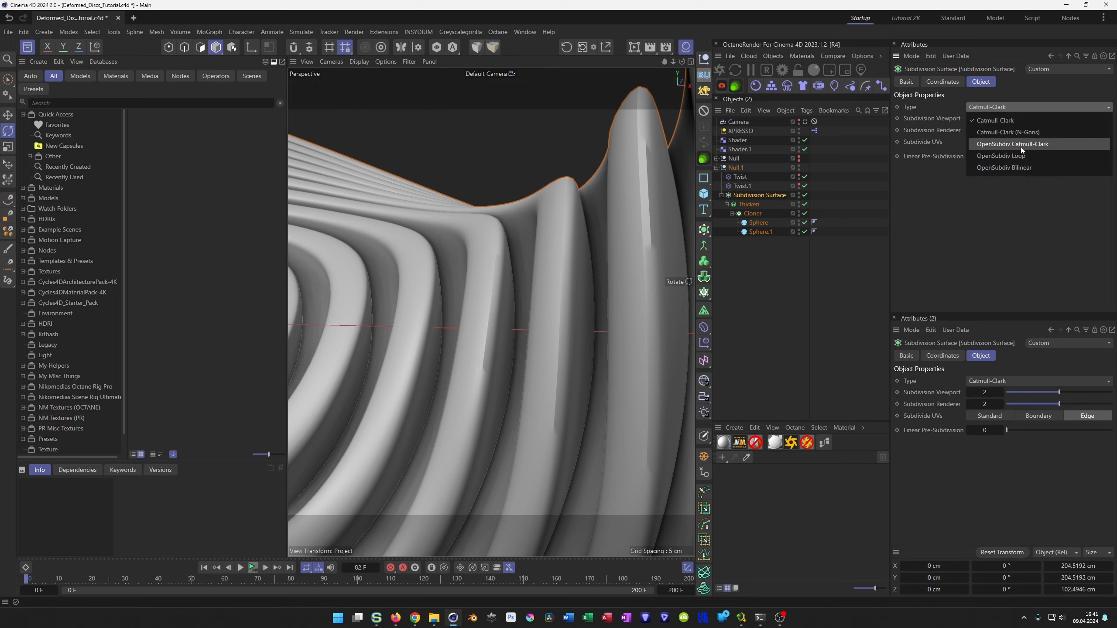
pyautogui.click(1021, 147)
pyautogui.click(1006, 109)
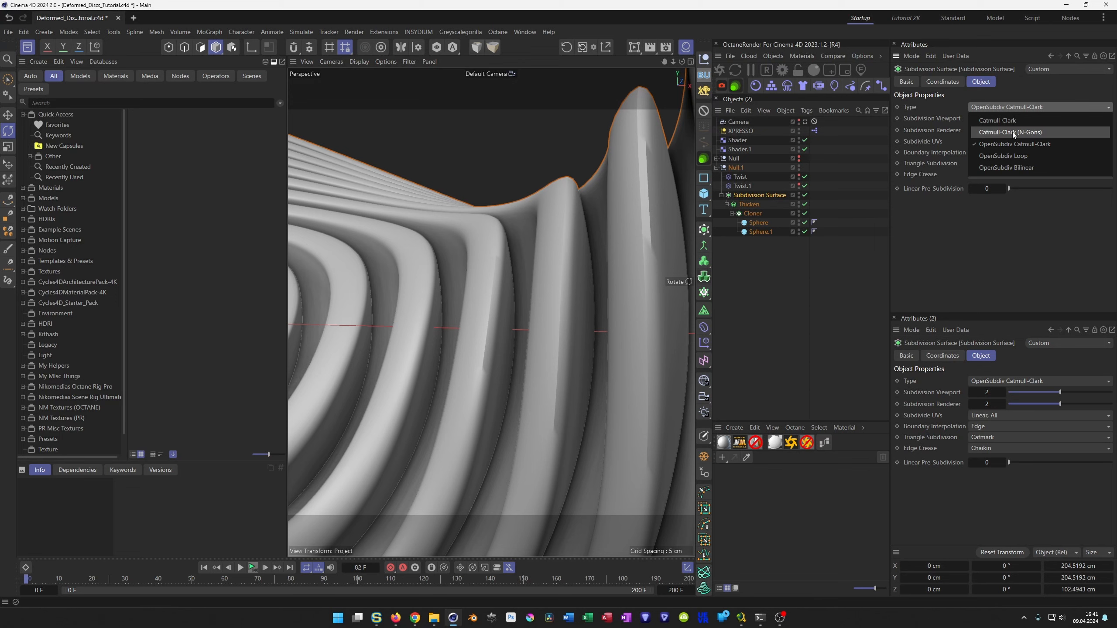
pyautogui.click(1012, 131)
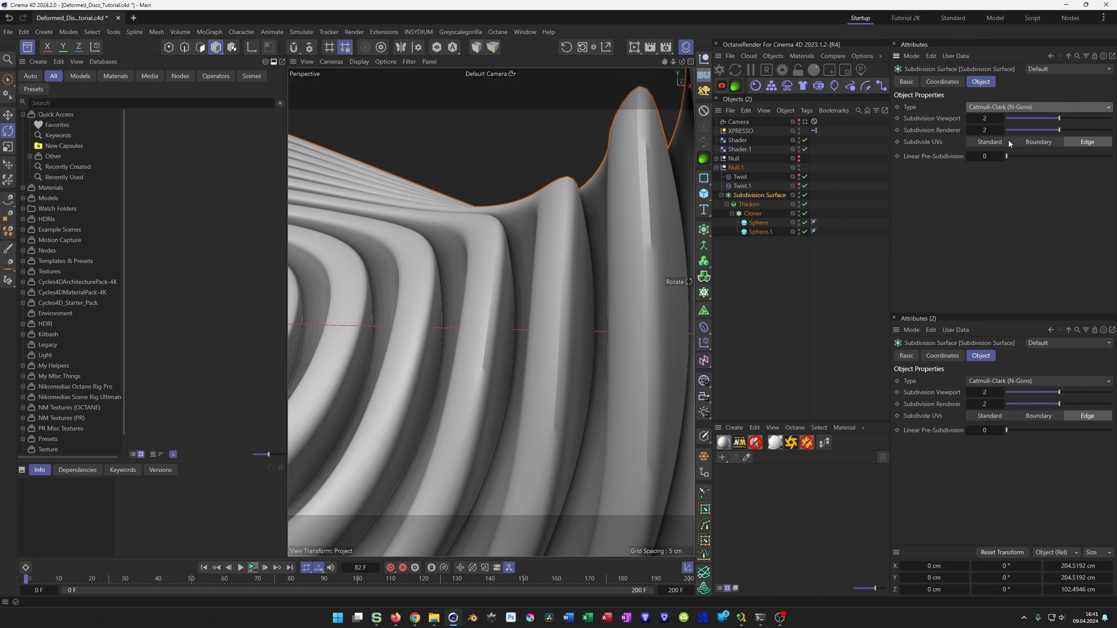
pyautogui.click(1002, 119)
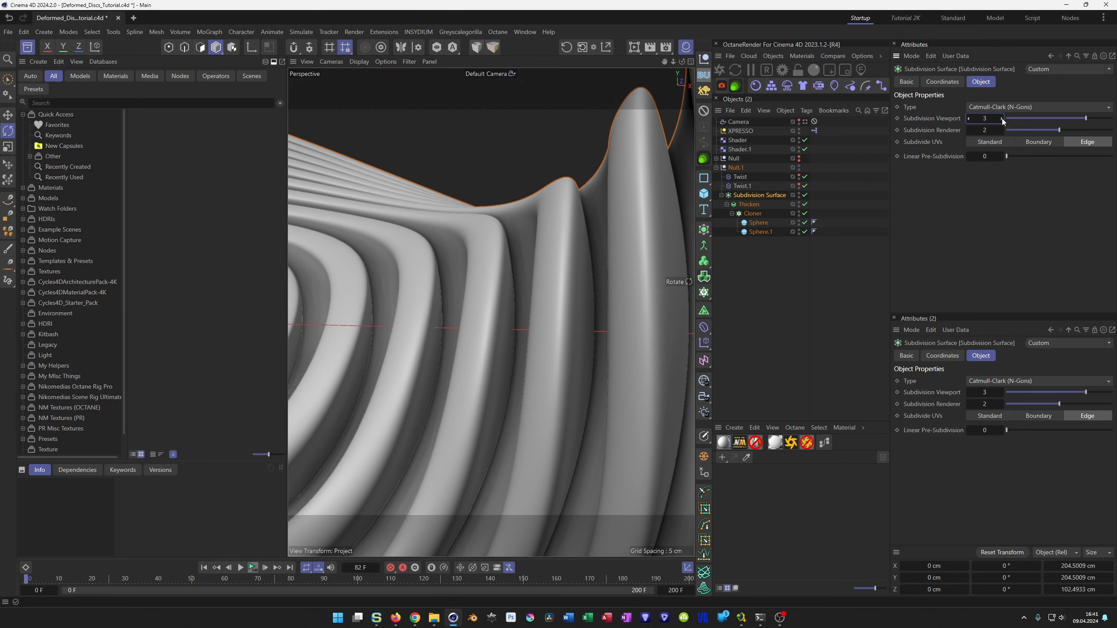
pyautogui.click(968, 118)
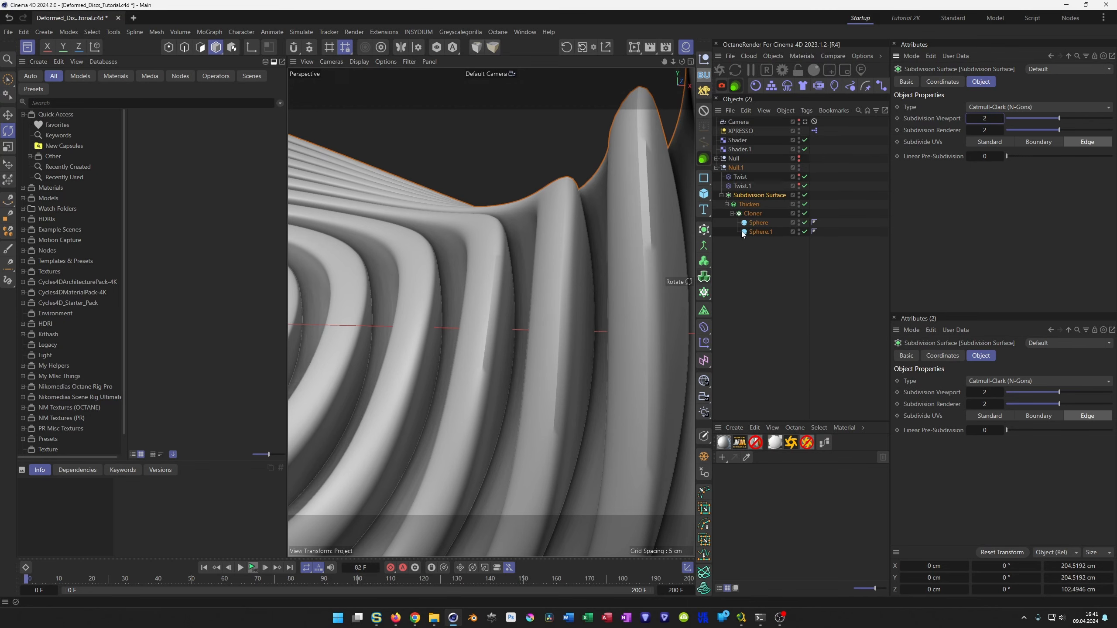
# Add a Bevel deformer inside the Thicken generator, above the Cloner.
pyautogui.click(752, 205)
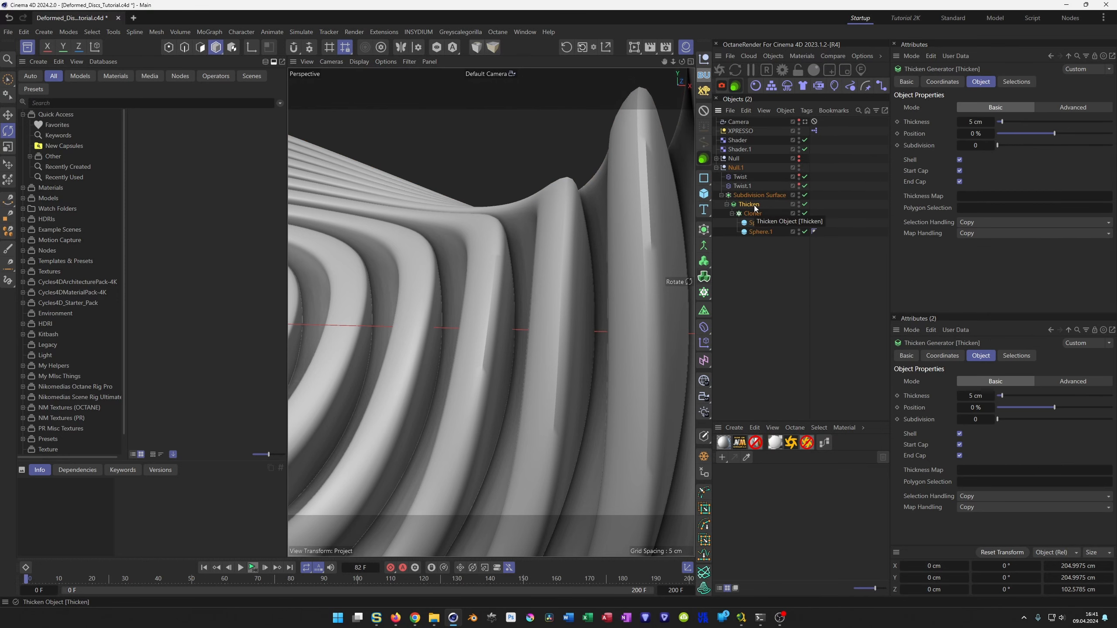
pyautogui.click(705, 345)
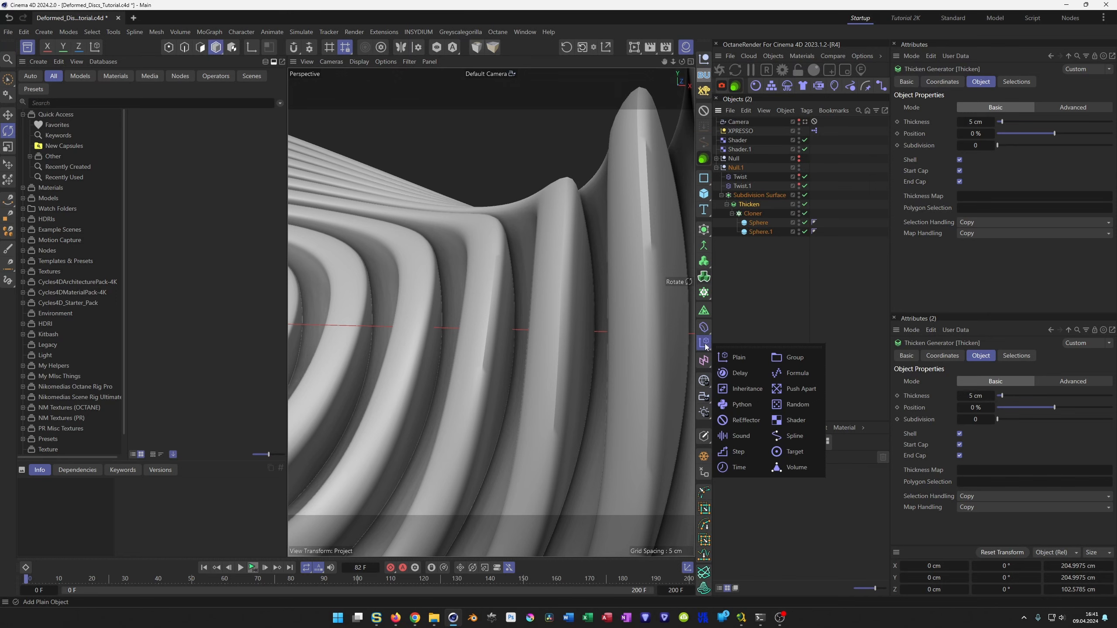
pyautogui.click(704, 327)
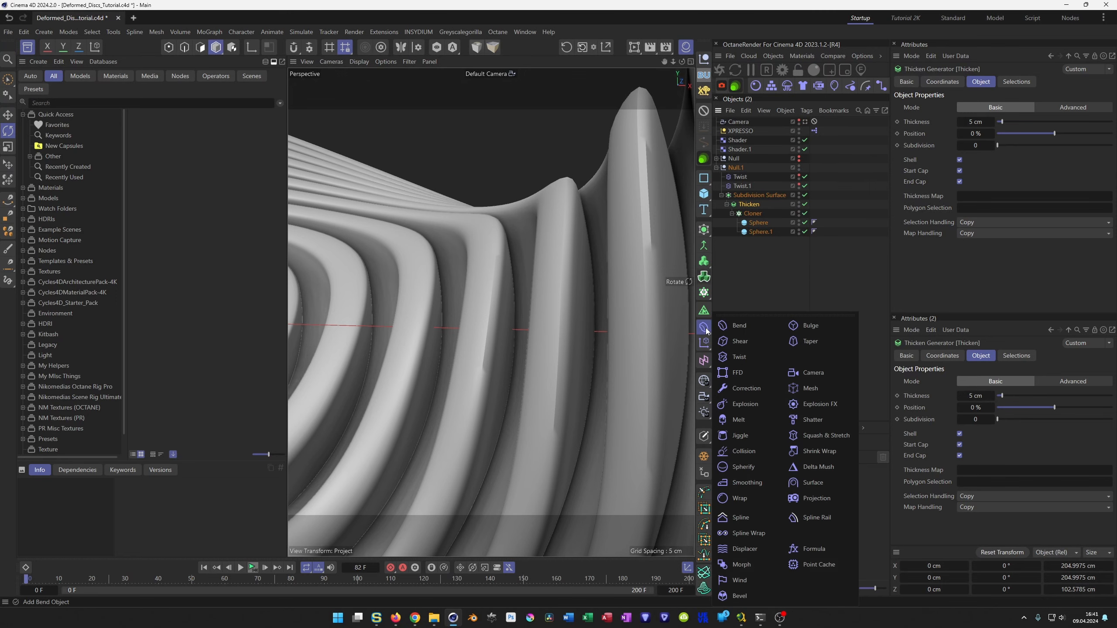
pyautogui.click(751, 591)
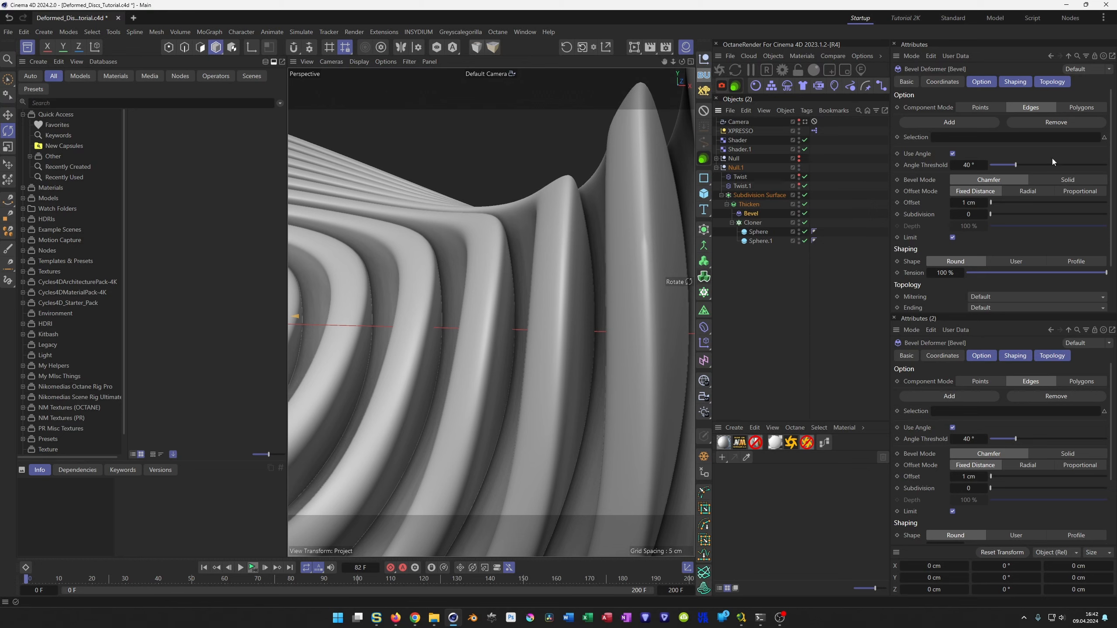
# Try the Solid bevel mode on the Bevel deformer with offsets of 2 cm and 5 cm.
pyautogui.click(1066, 180)
pyautogui.write('2')
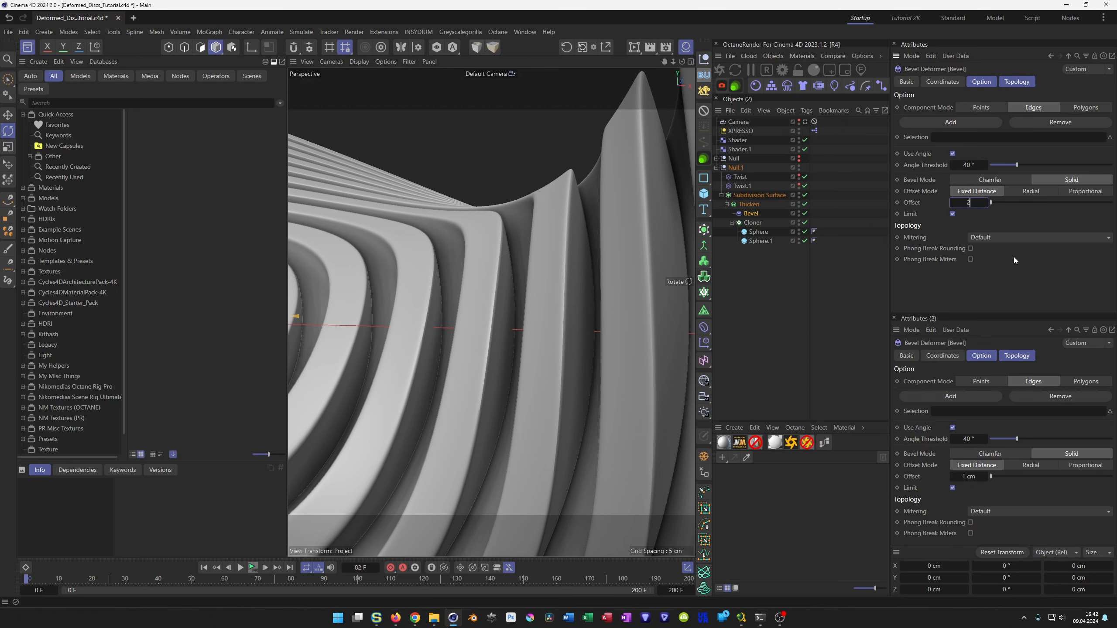
pyautogui.press('Return')
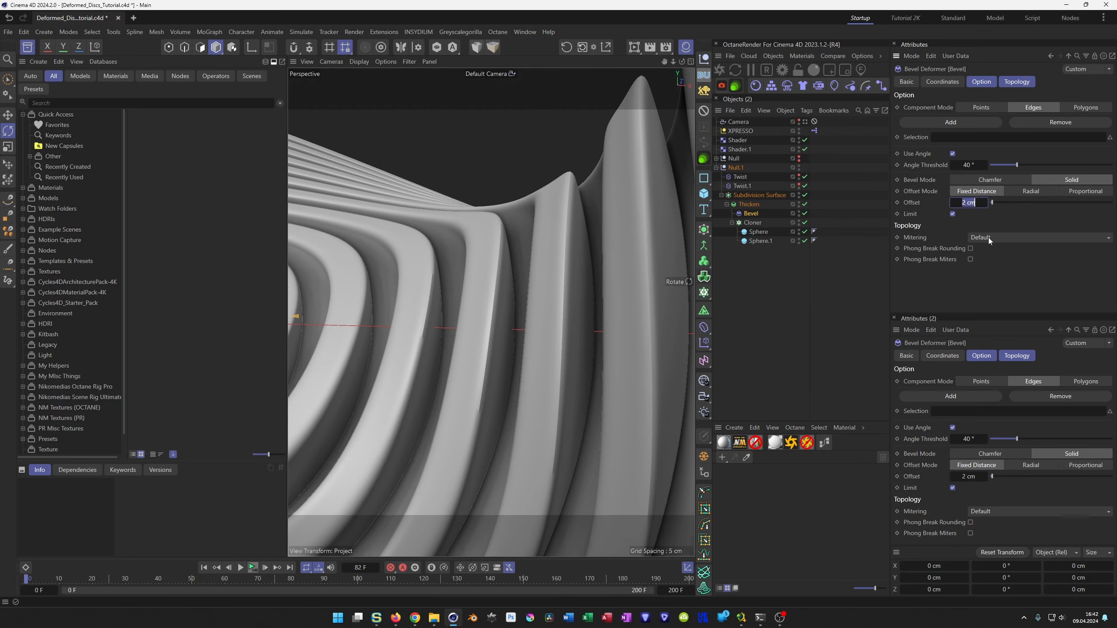
pyautogui.write('5')
pyautogui.press('Return')
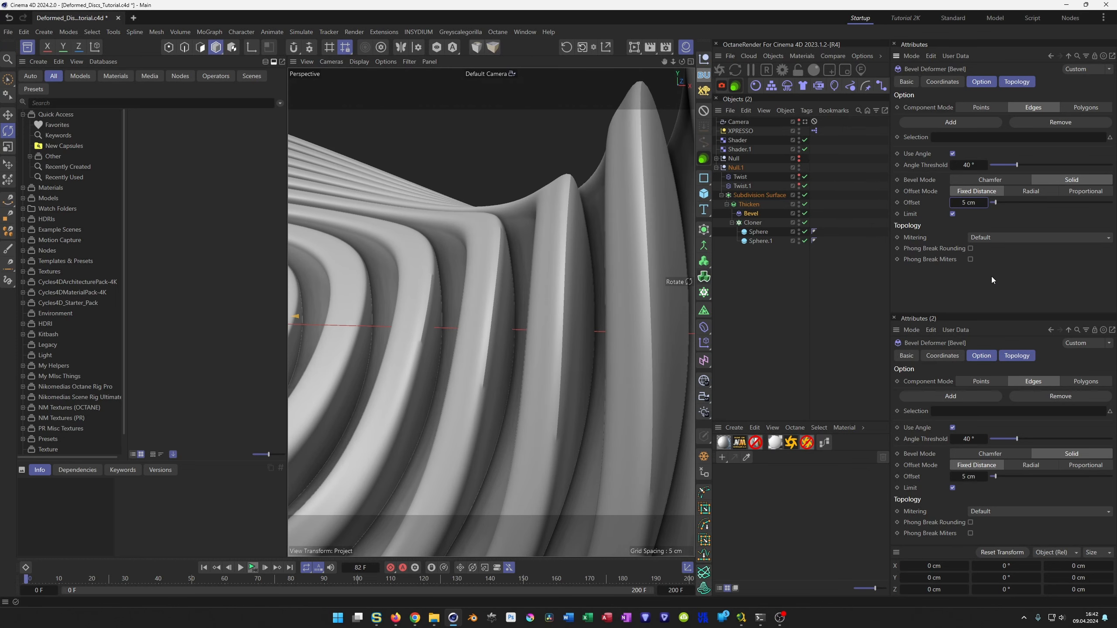
# Try Phong Break Rounding and Phong Break Miters on the Bevel deformer and look through its mitering choices.
pyautogui.click(755, 215)
pyautogui.click(1017, 82)
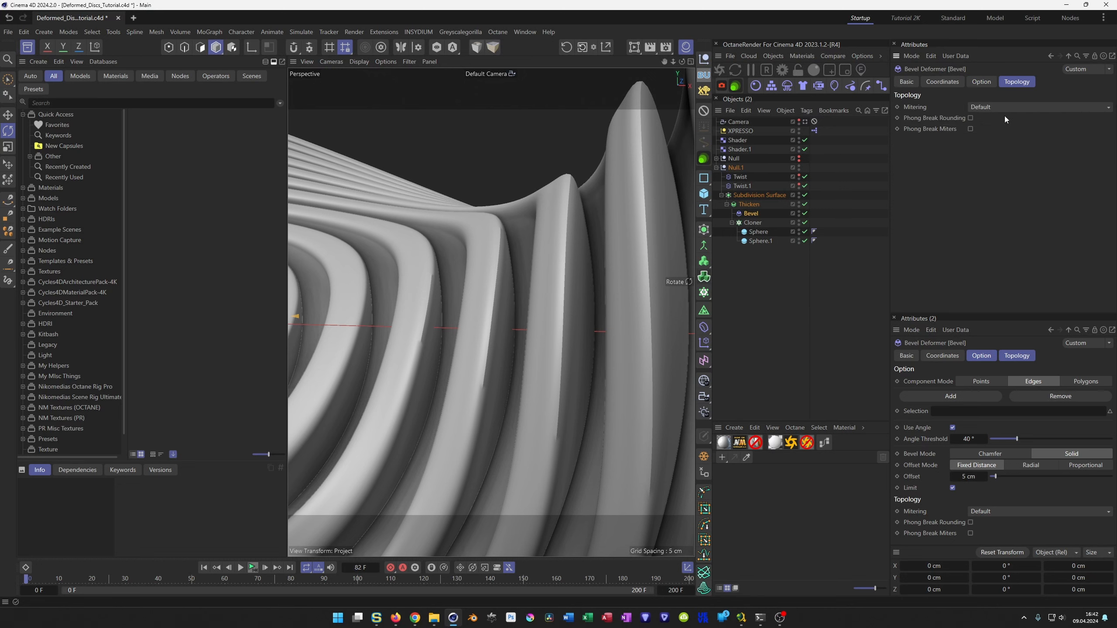
pyautogui.click(970, 117)
pyautogui.click(981, 107)
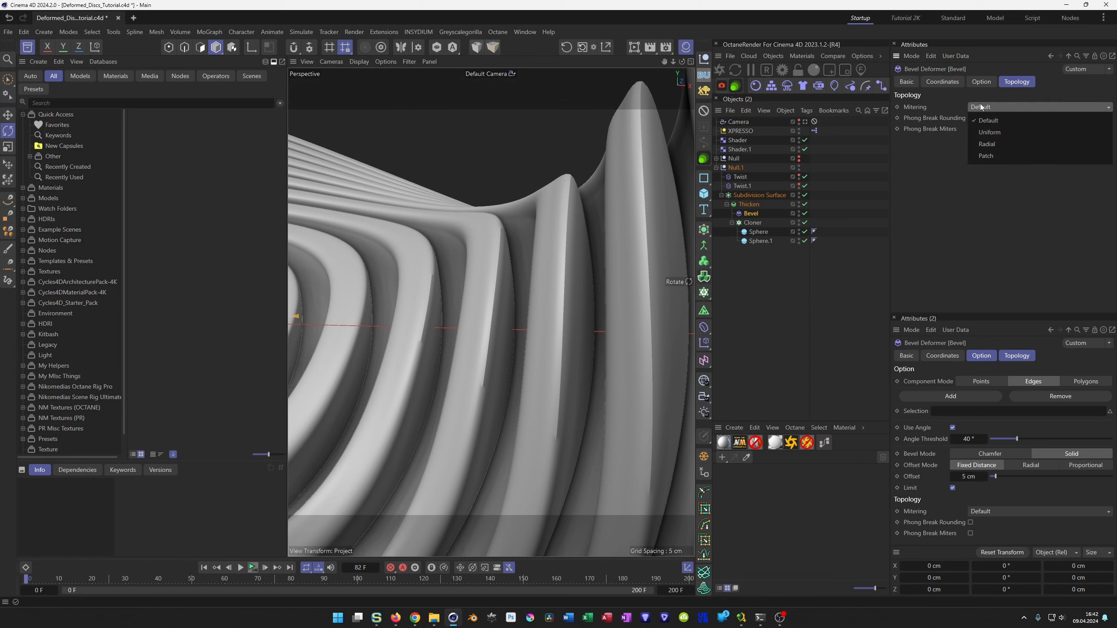
pyautogui.click(981, 107)
pyautogui.click(945, 83)
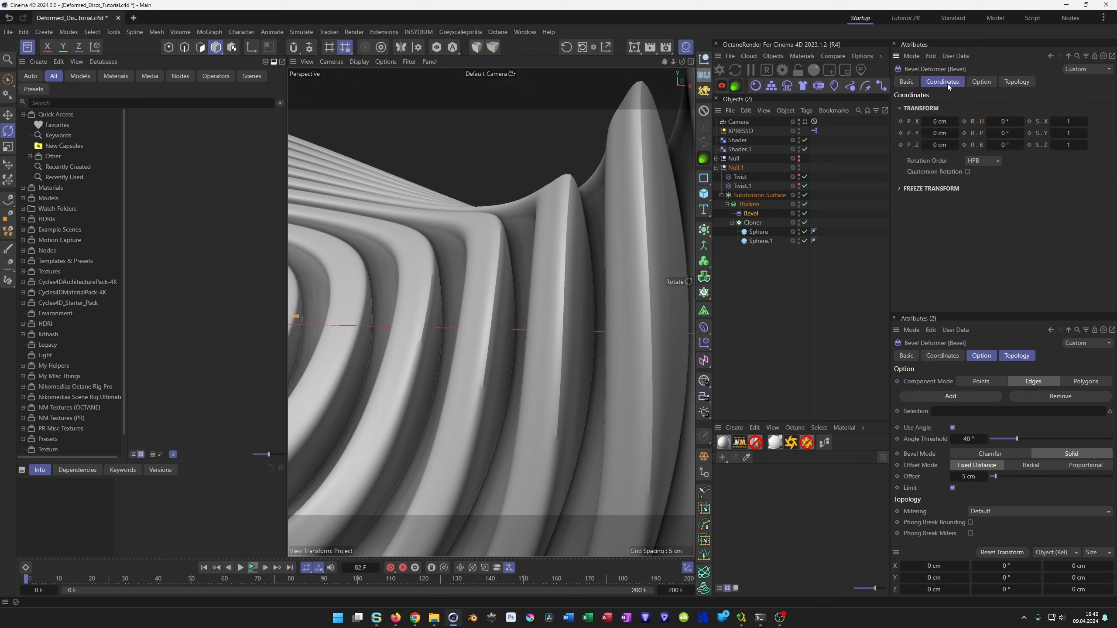
pyautogui.click(978, 83)
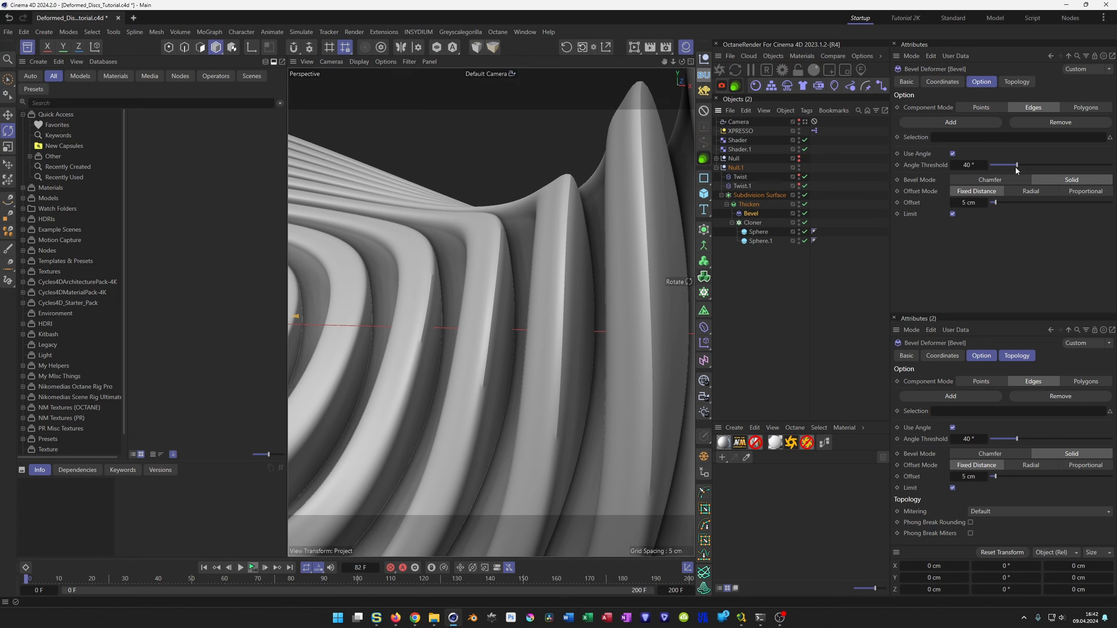
# Set the Bevel deformer to Chamfer mode with a subdivision of 2 and an offset of 2 cm.
pyautogui.click(995, 180)
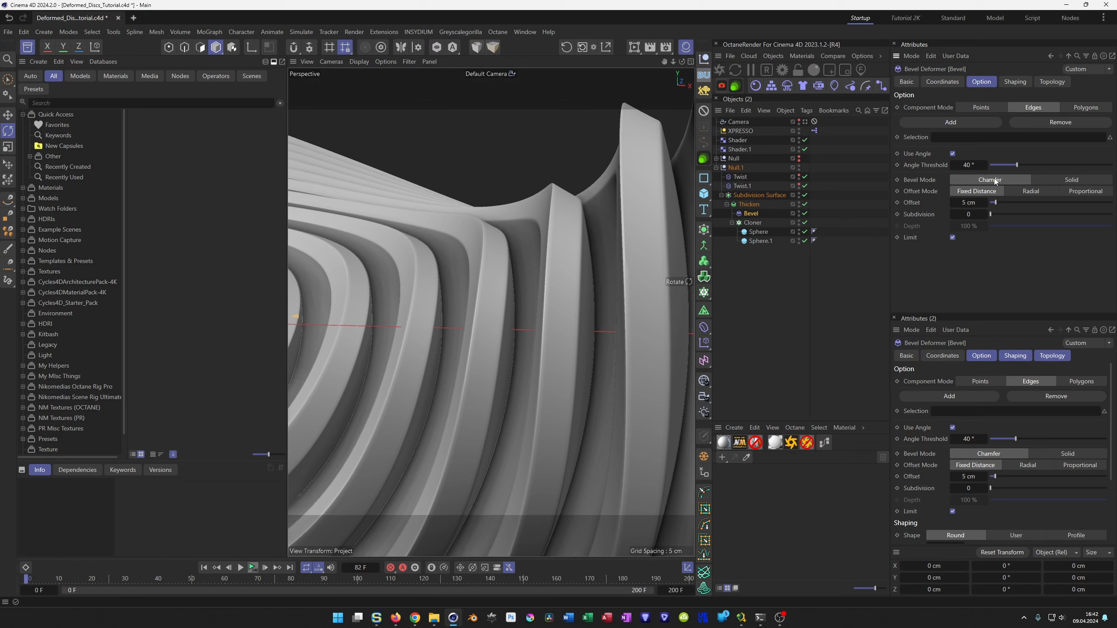
pyautogui.click(969, 204)
pyautogui.write('3')
pyautogui.press('Return')
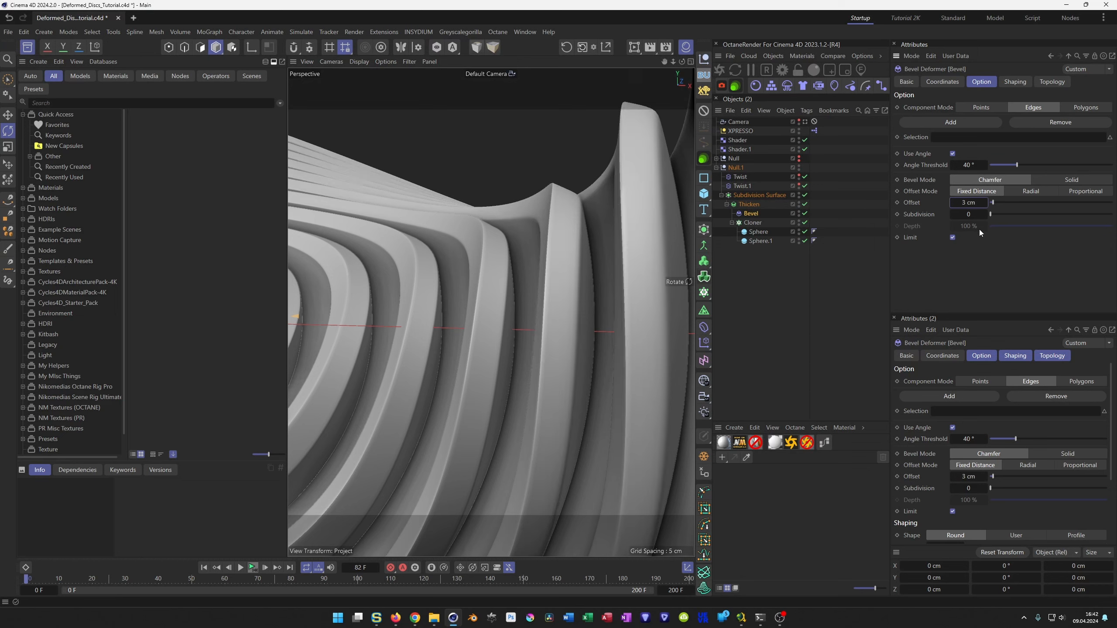
pyautogui.click(968, 214)
pyautogui.write('2')
pyautogui.press('Return')
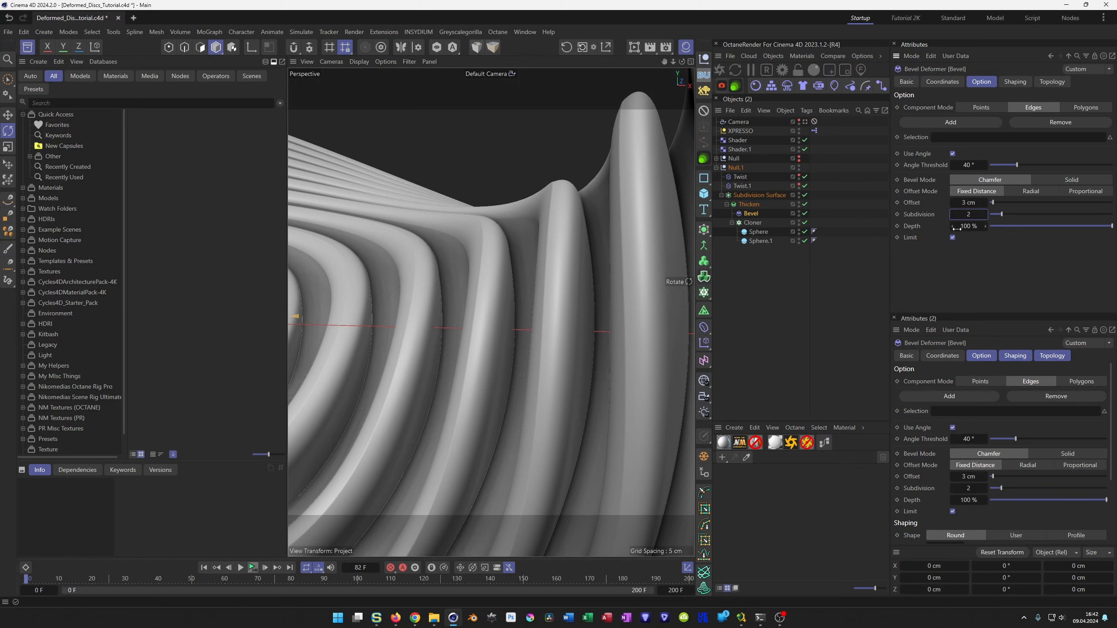
pyautogui.hotkey('shift', 'Tab')
pyautogui.write('2')
pyautogui.press('Return')
# Examine the bevelled shape from several angles, and play the animation through the scene camera.
pyautogui.keyDown('alt'); pyautogui.moveTo(487, 267); pyautogui.dragTo(378, 322, button='right'); pyautogui.keyUp('alt')
pyautogui.keyDown('alt'); pyautogui.moveTo(379, 325); pyautogui.dragTo(475, 336); pyautogui.keyUp('alt')
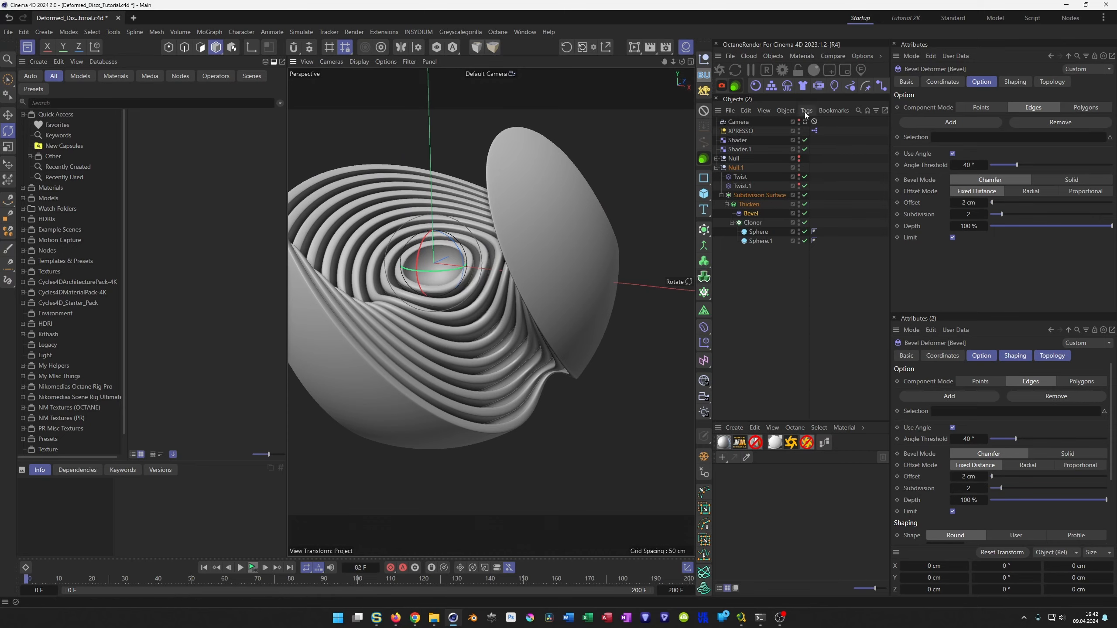
pyautogui.click(804, 121)
pyautogui.click(771, 344)
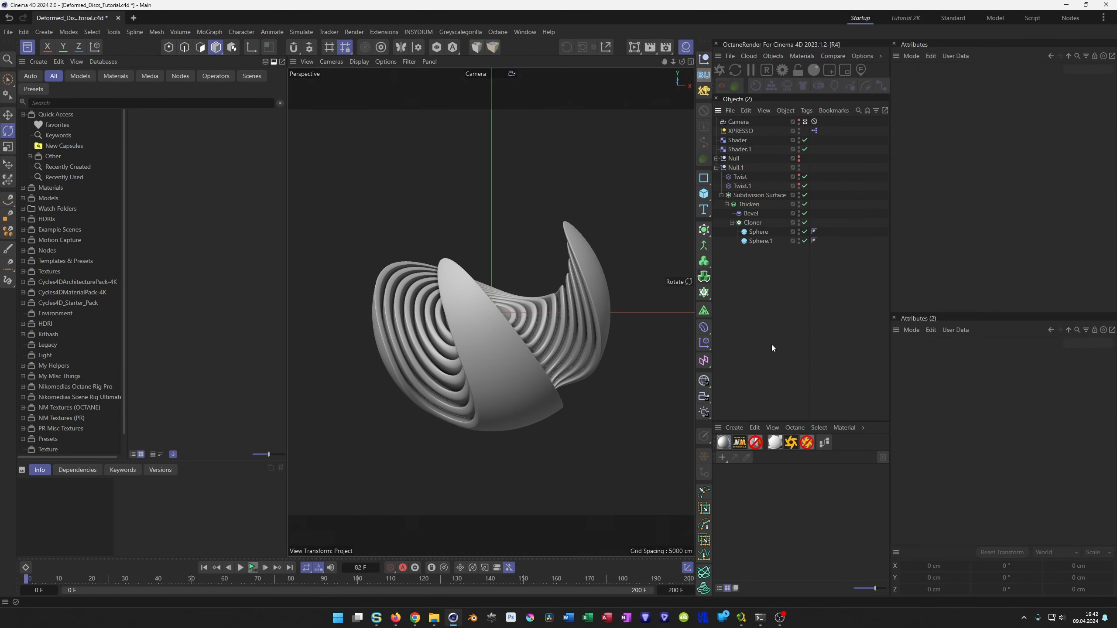
pyautogui.click(253, 567)
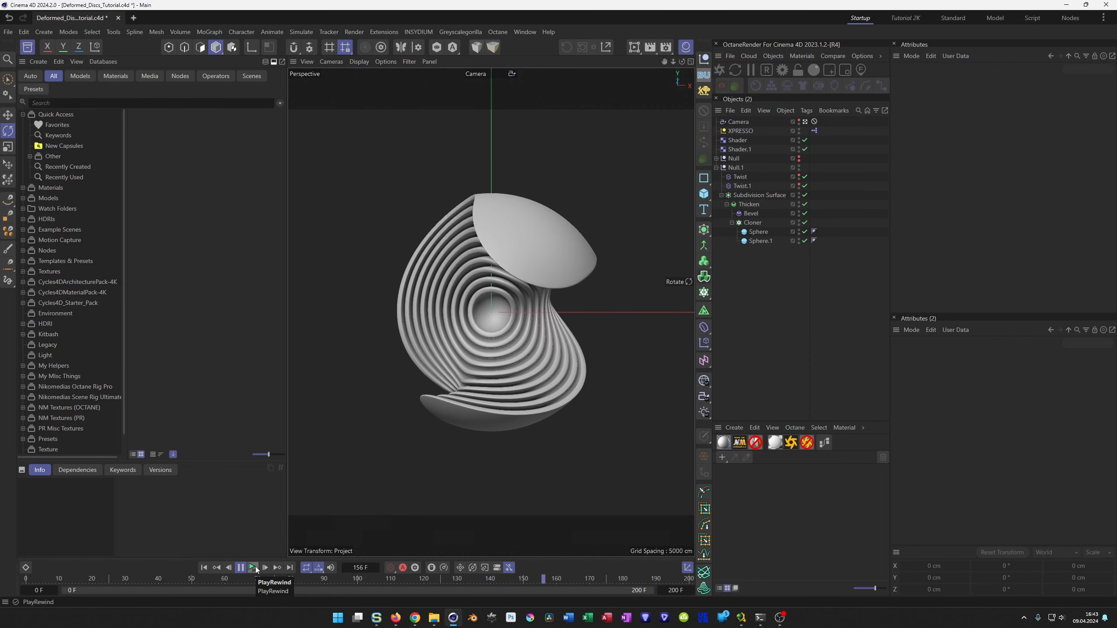
pyautogui.click(254, 567)
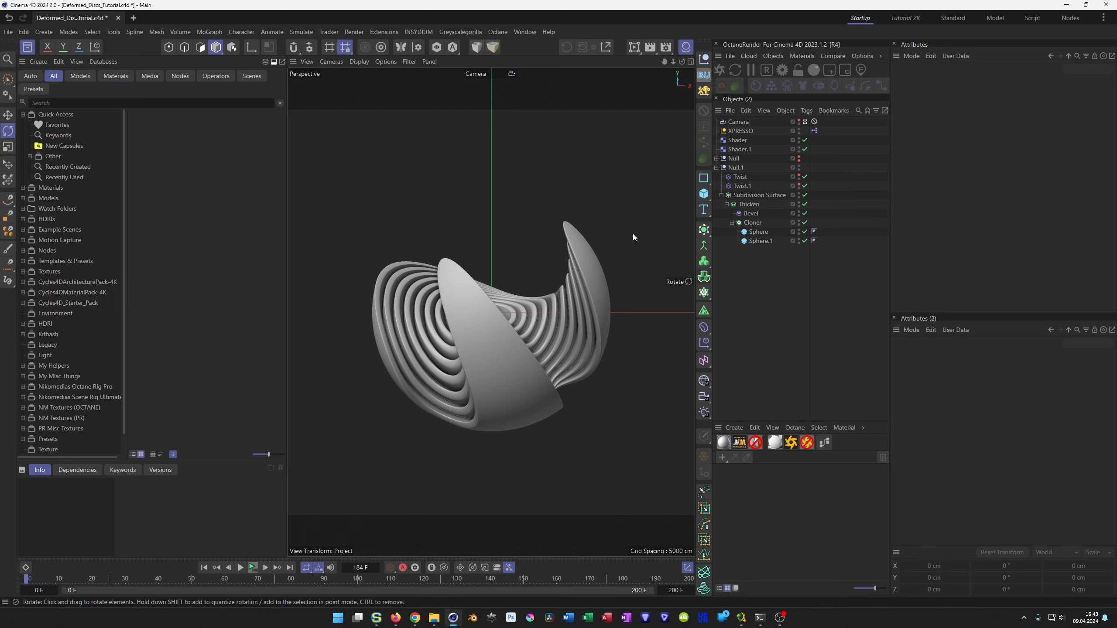
pyautogui.click(704, 194)
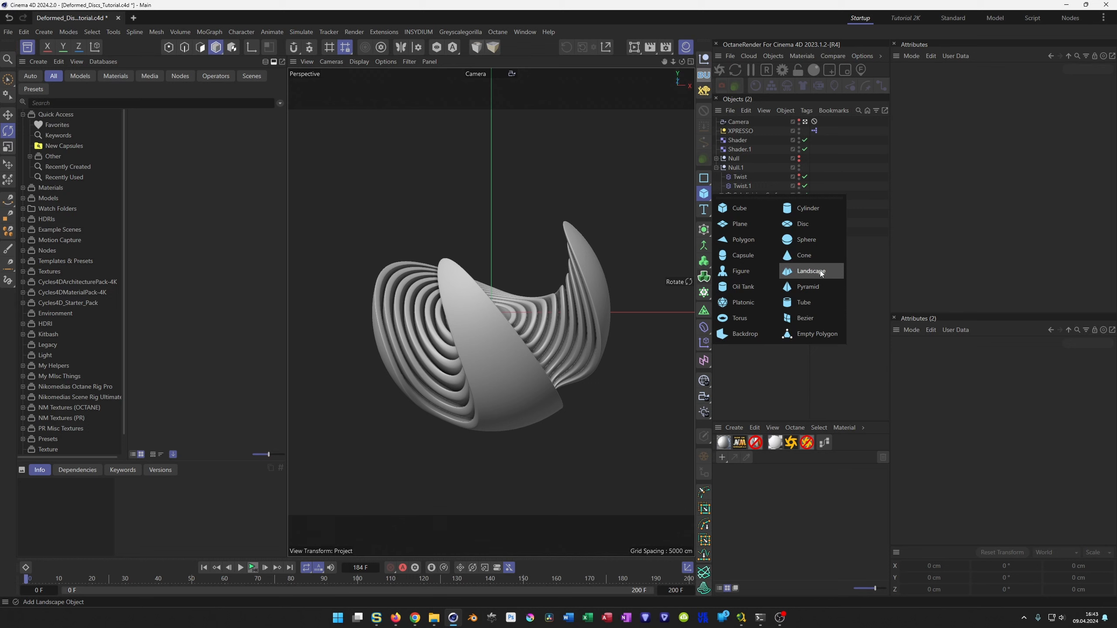
pyautogui.click(770, 363)
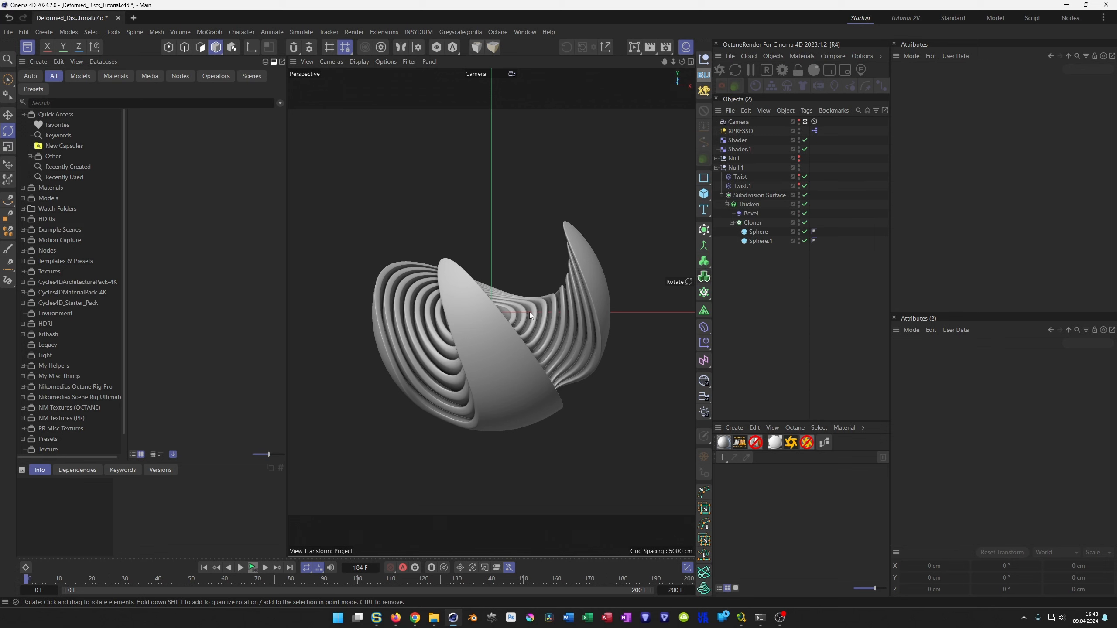
# Leave the scene camera's view and review the Noise shader settings of the first Shader effector.
pyautogui.click(738, 122)
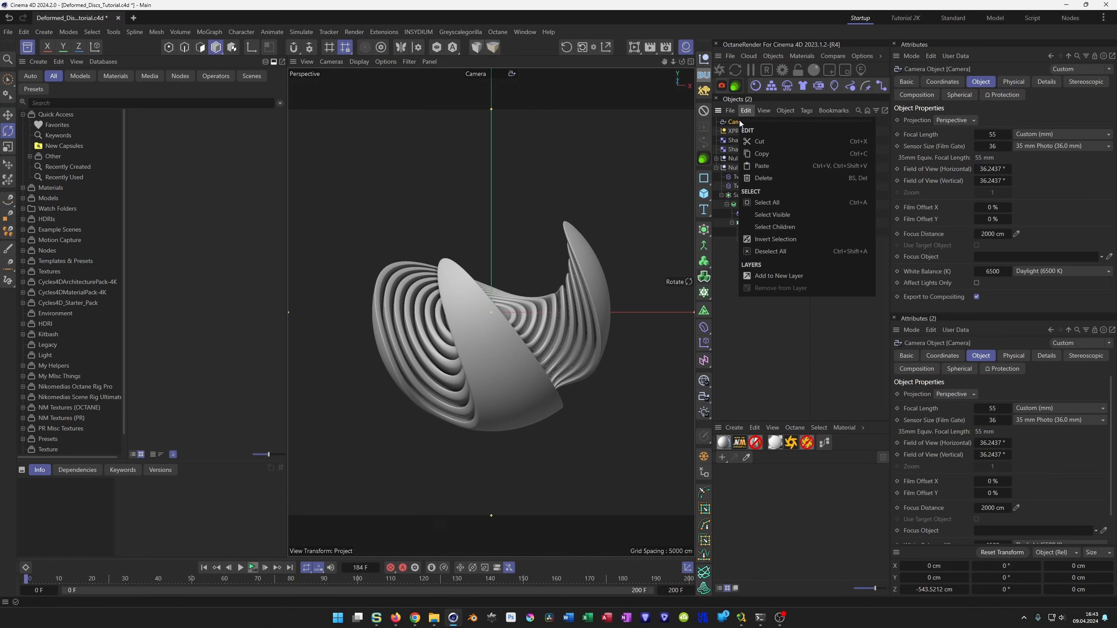
pyautogui.click(804, 121)
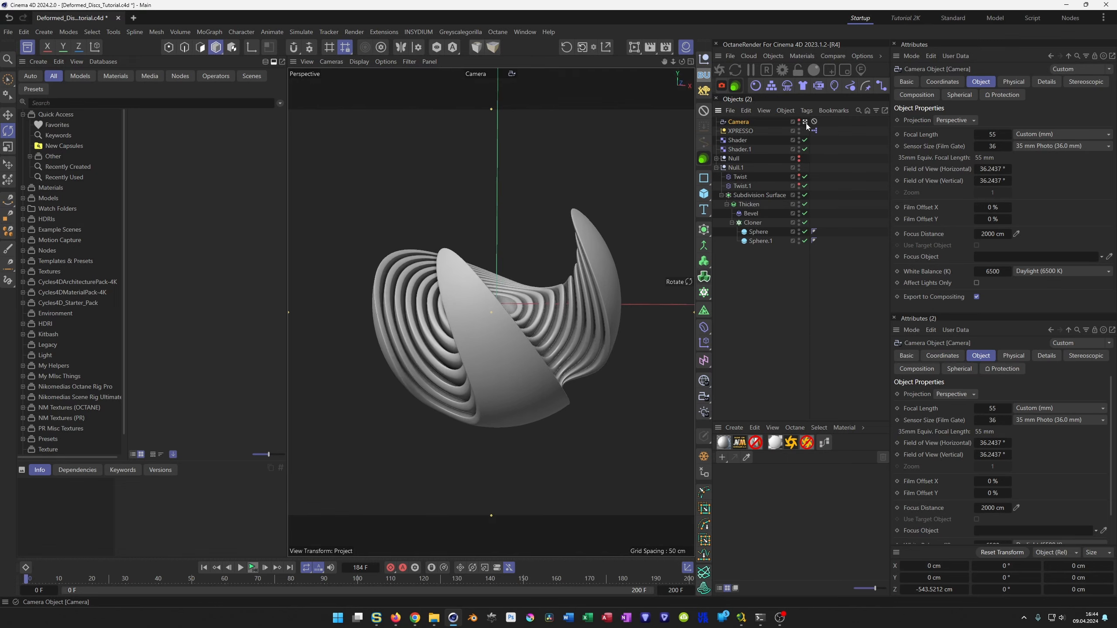
pyautogui.keyDown('alt'); pyautogui.moveTo(471, 351); pyautogui.dragTo(518, 360); pyautogui.keyUp('alt')
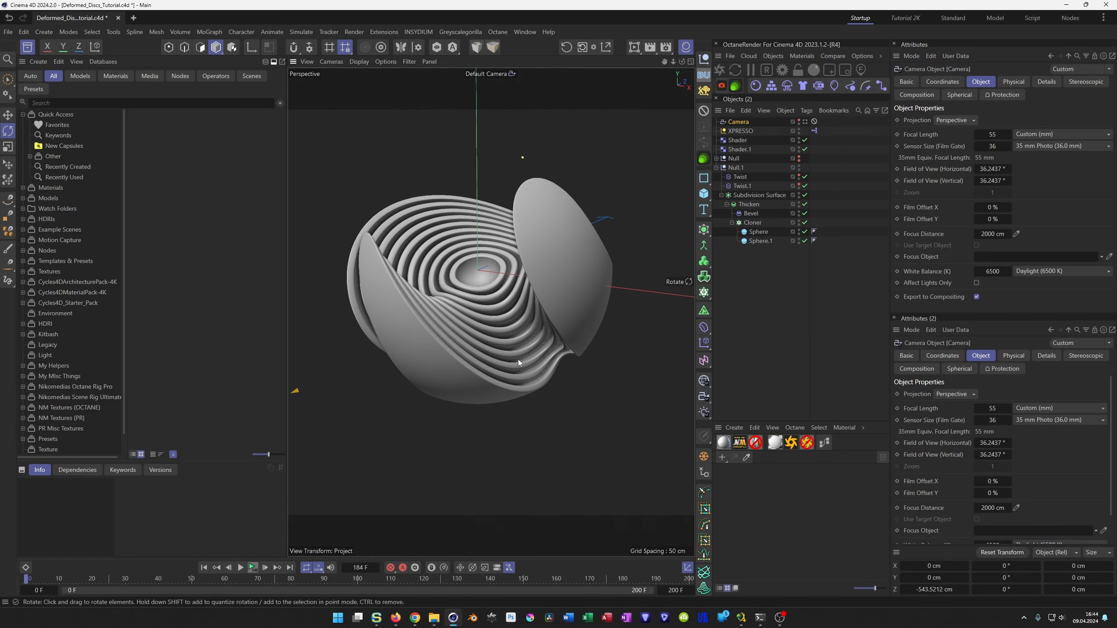
pyautogui.click(741, 141)
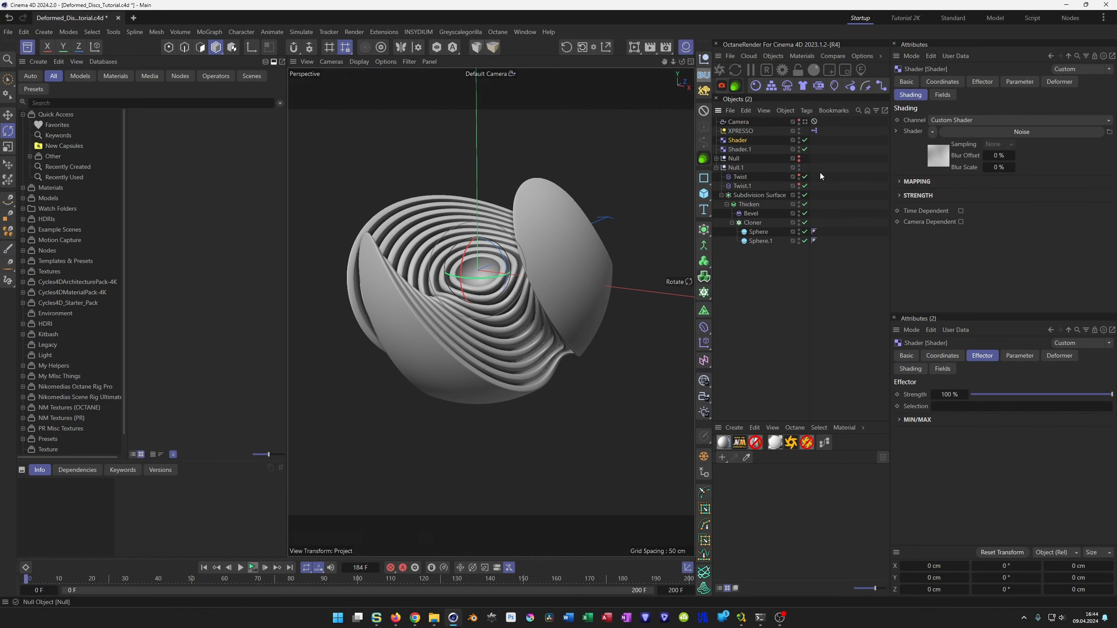
pyautogui.click(937, 197)
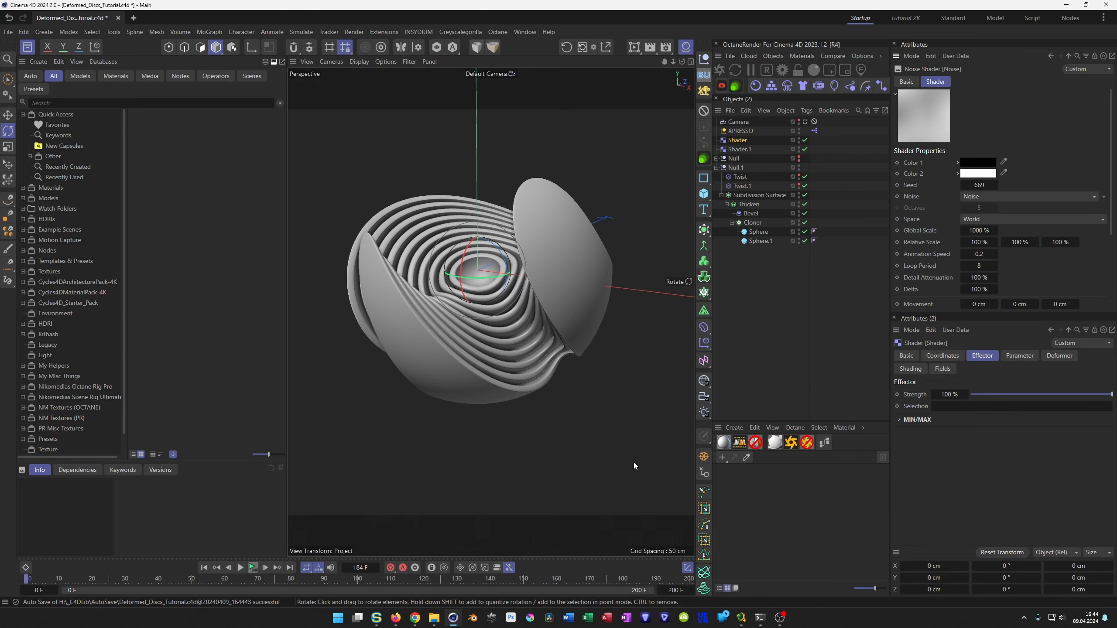
# Create a PR GGX material and load the Ambient Occlusion effect as its color texture.
pyautogui.click(724, 444)
pyautogui.doubleClick(726, 478)
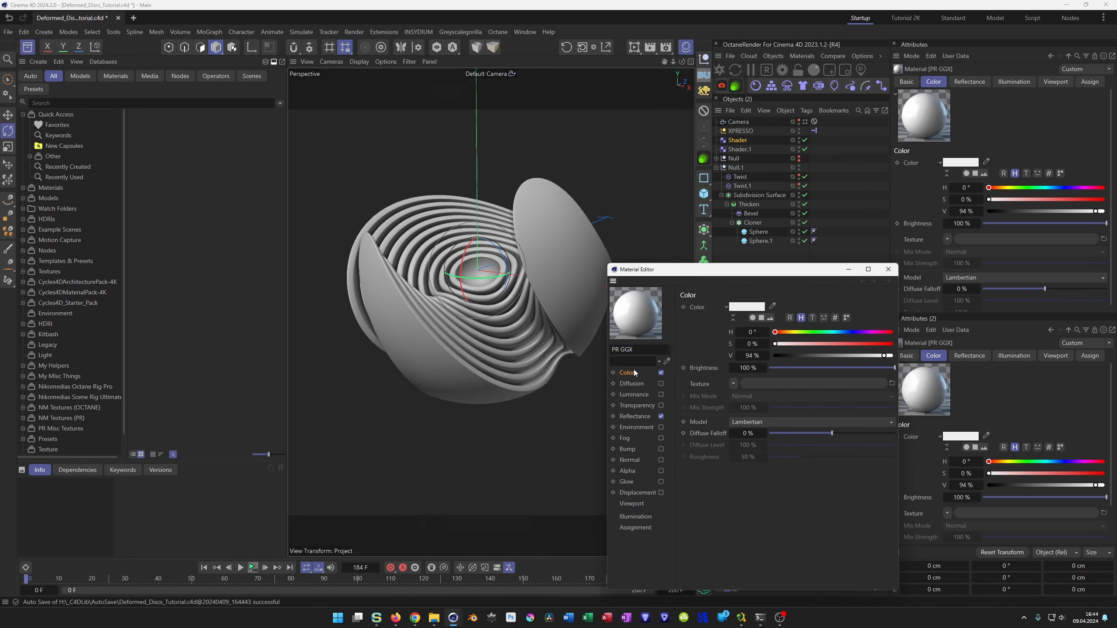
pyautogui.click(733, 383)
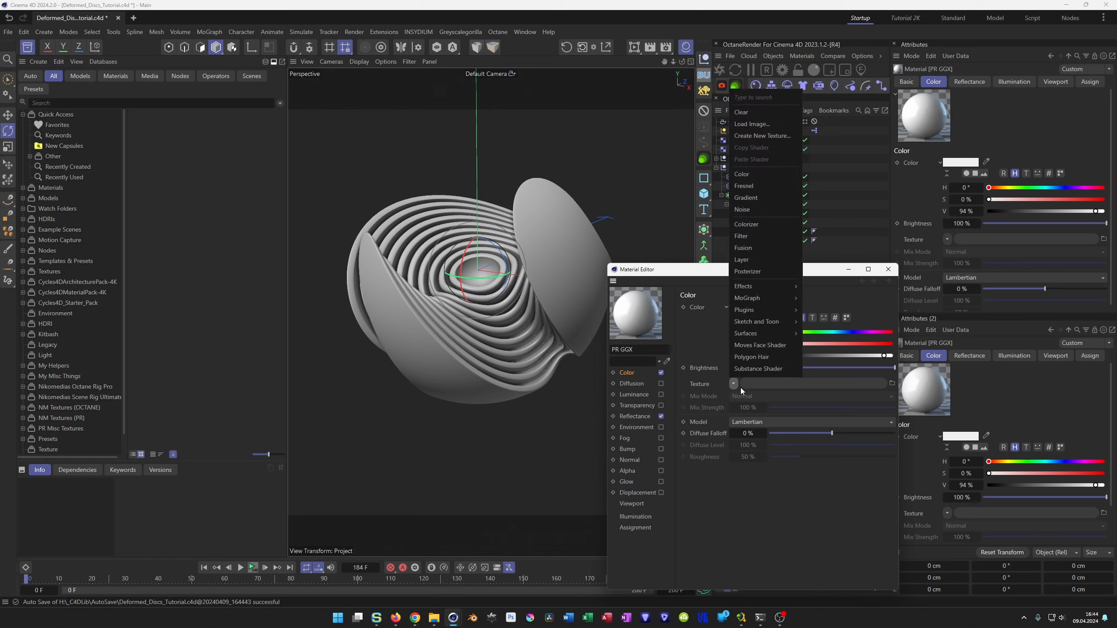
pyautogui.moveTo(759, 286)
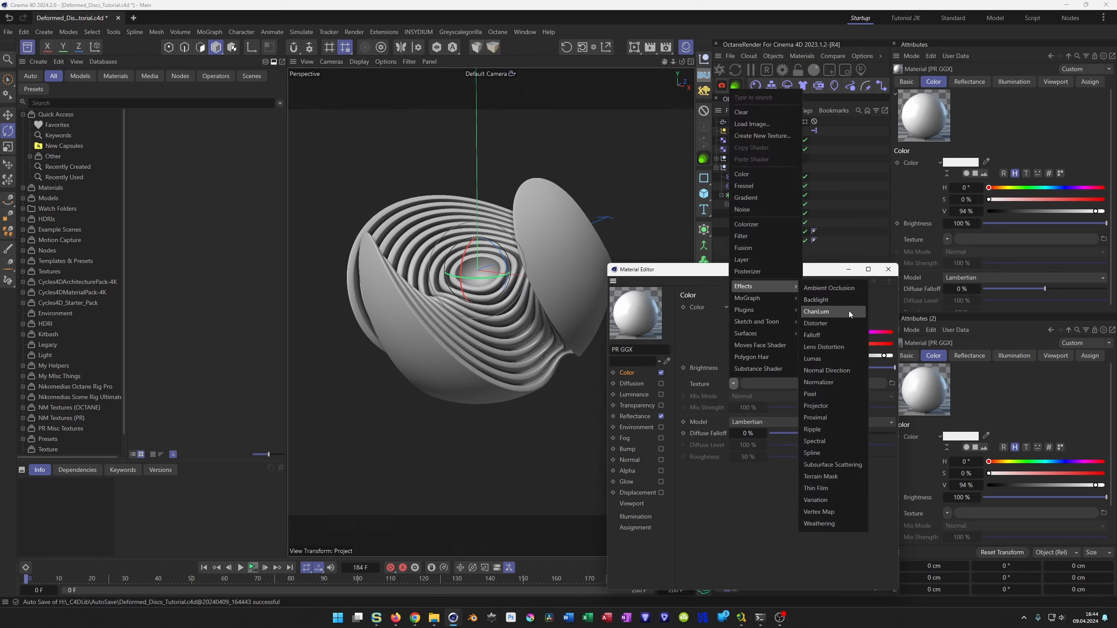
pyautogui.click(830, 288)
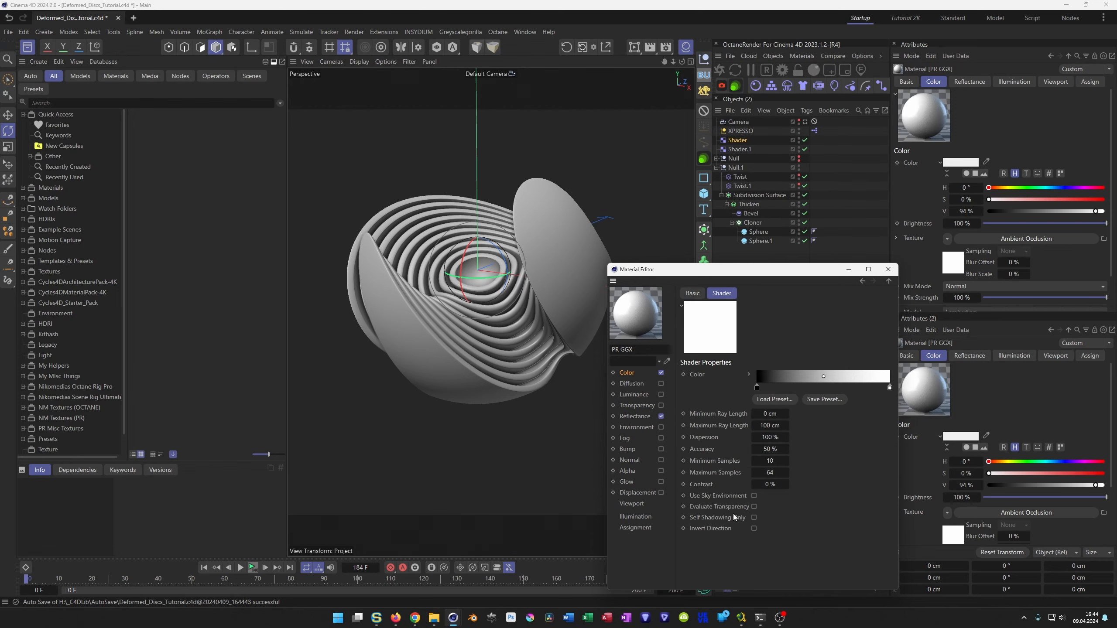
# Try Invert Direction and an inverted gradient on the Ambient Occlusion shader, and delete the PR GGX material.
pyautogui.click(753, 529)
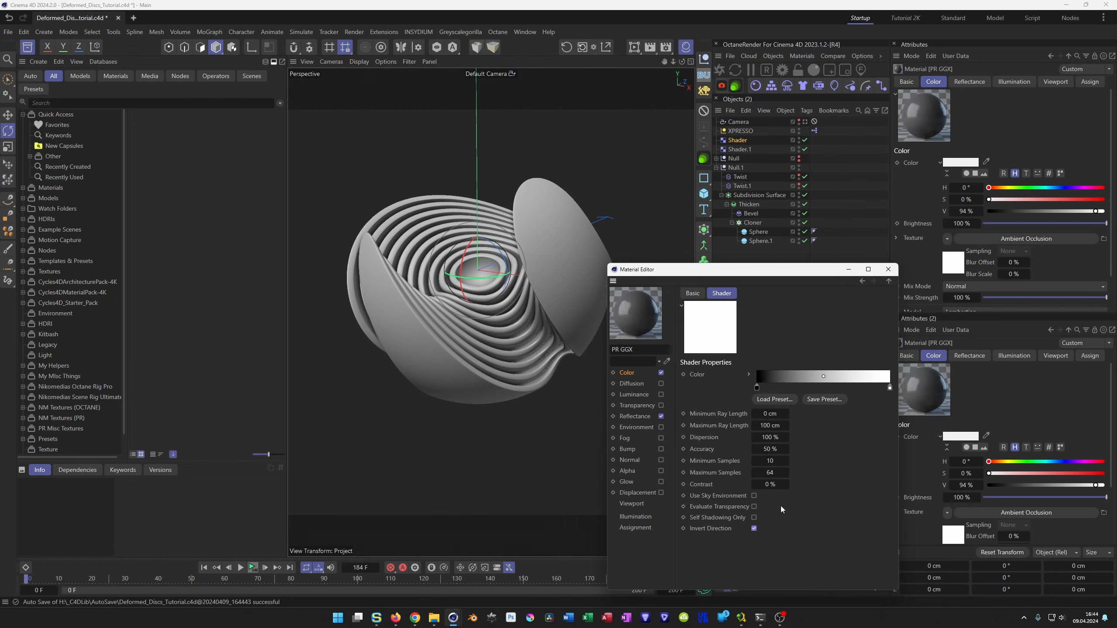
pyautogui.rightClick(801, 379)
pyautogui.click(837, 401)
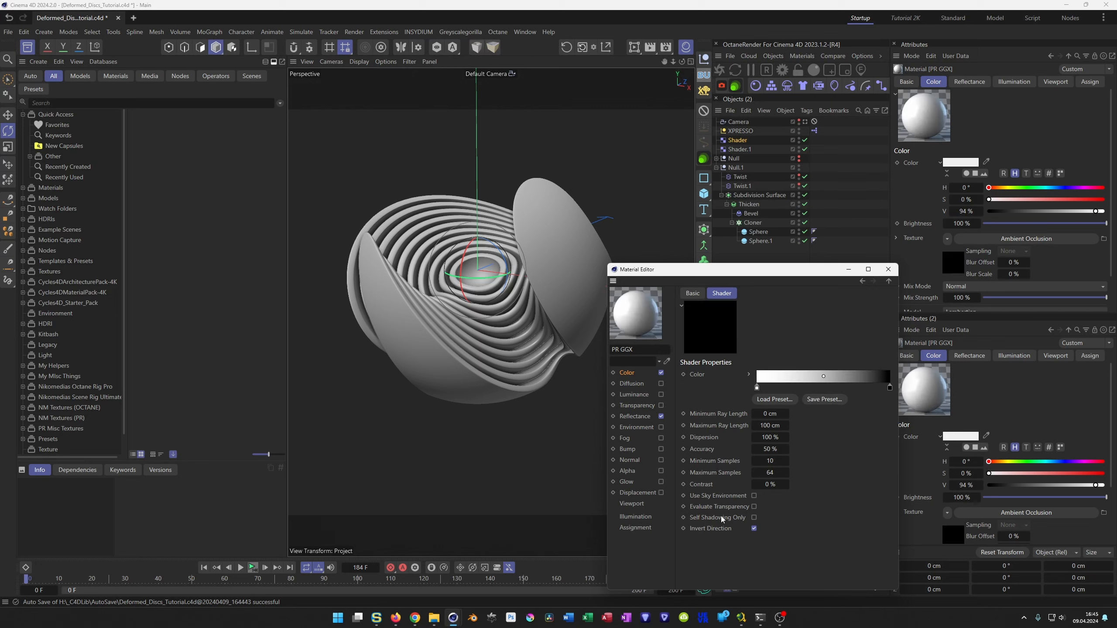
pyautogui.click(888, 269)
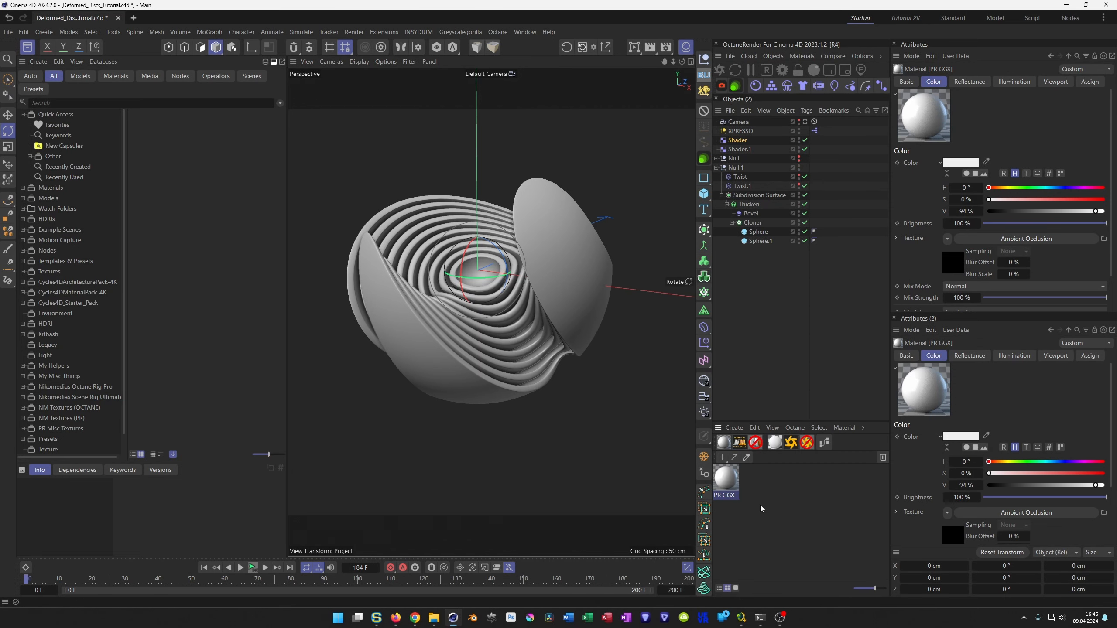
pyautogui.press('Delete')
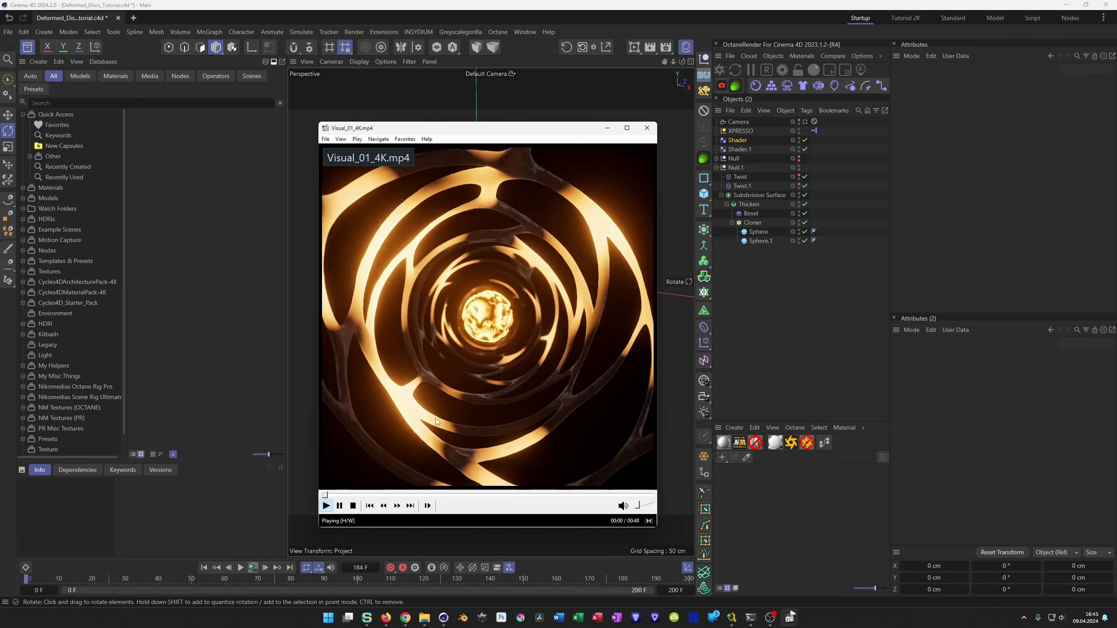
# Watch Visual_01_4K.mp4 in the media player, replaying its opening section several times.
pyautogui.scroll(-3, 462, 393)
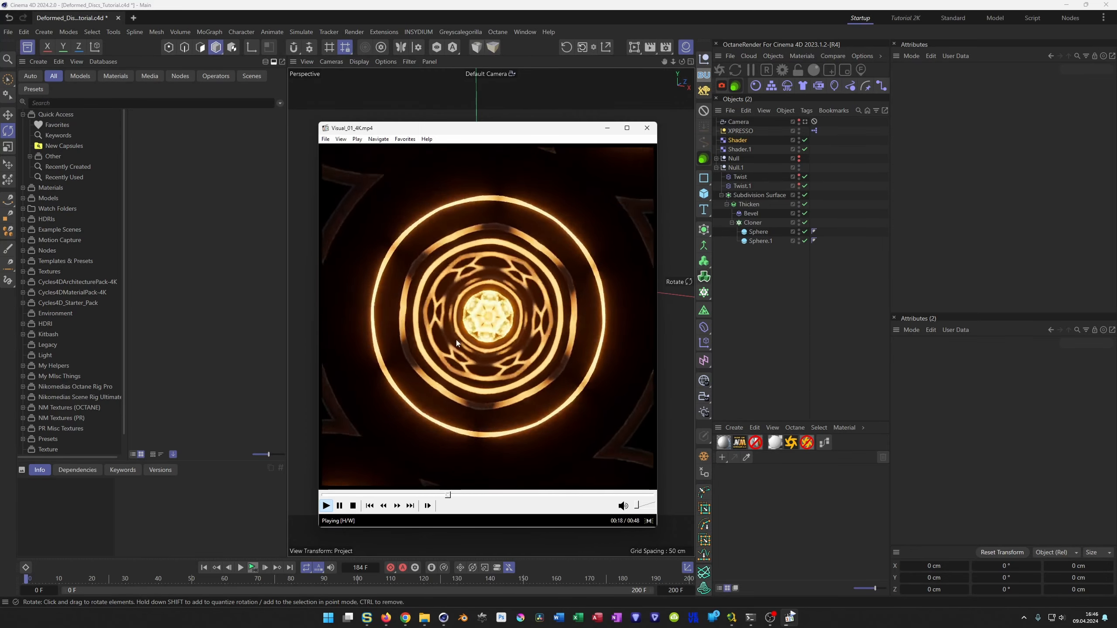
pyautogui.moveTo(425, 495); pyautogui.dragTo(322, 495)
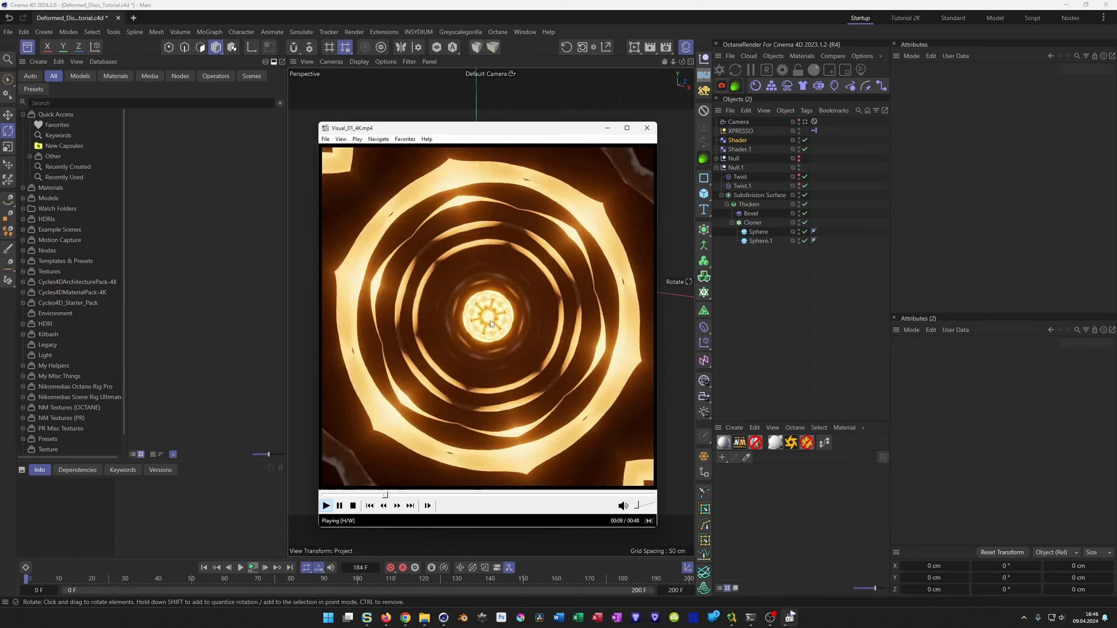
pyautogui.moveTo(397, 495); pyautogui.dragTo(326, 495)
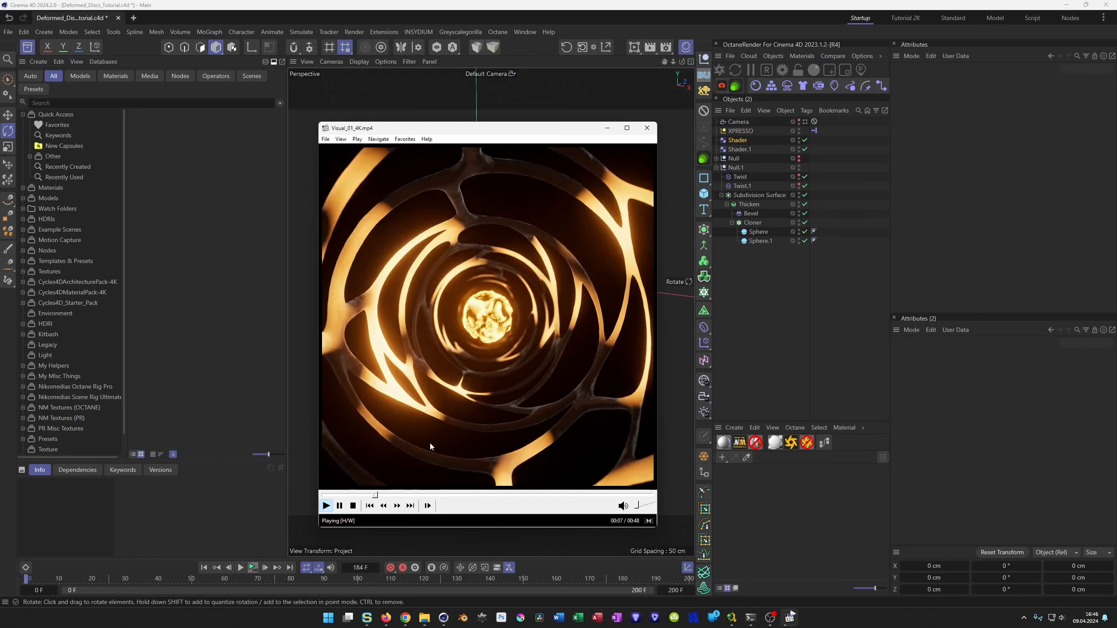
pyautogui.click(429, 457)
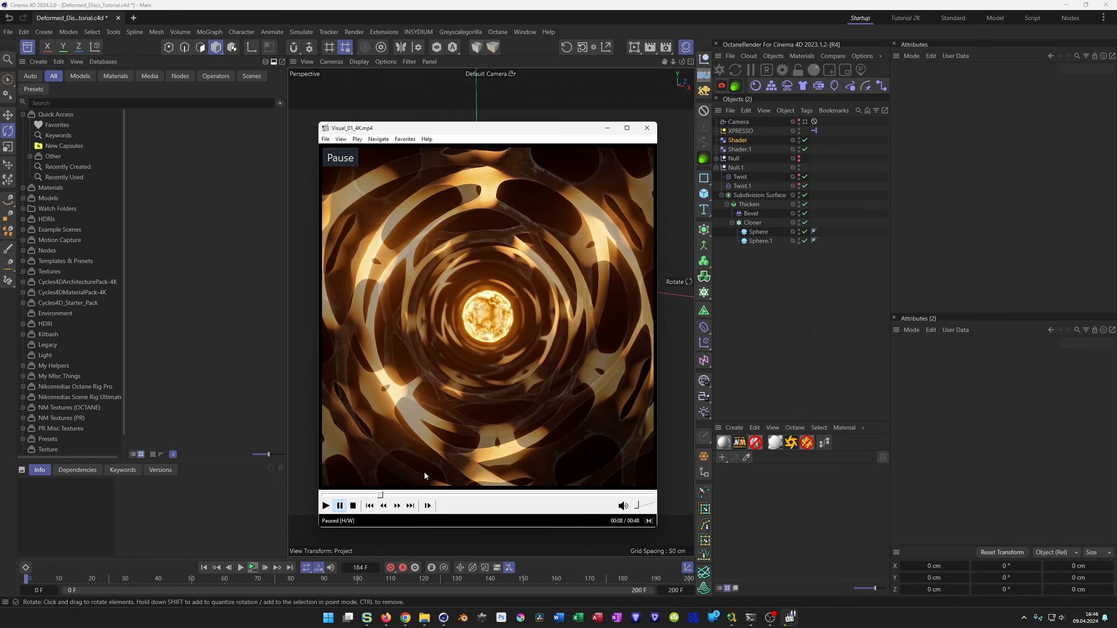
pyautogui.moveTo(375, 496); pyautogui.dragTo(303, 497)
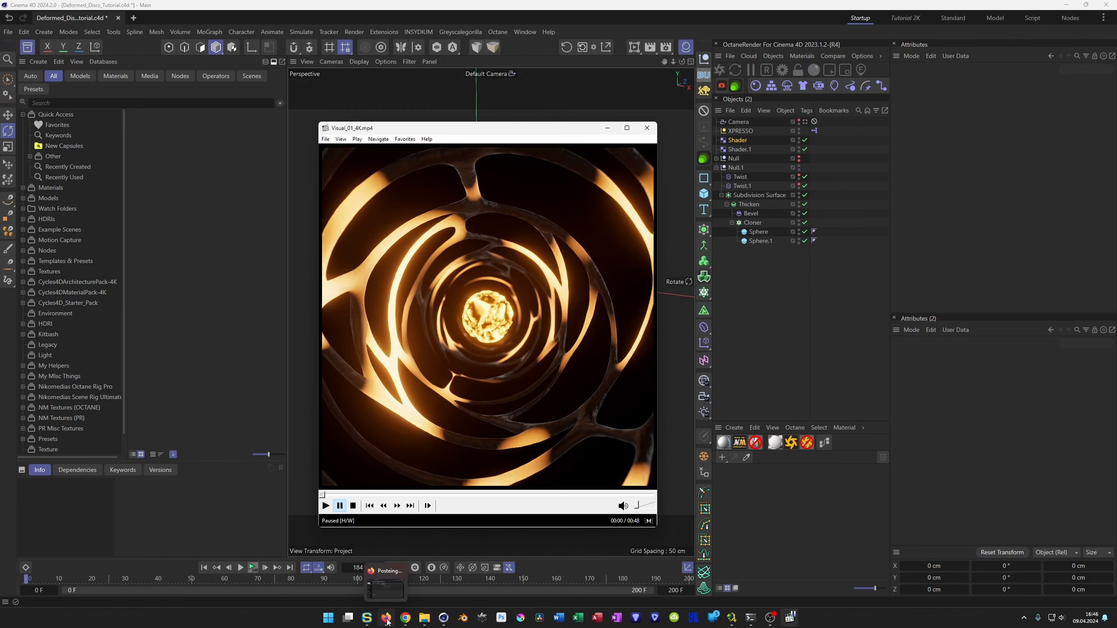
# Switch to Firefox, find the Visual-01 - Project File post on the NIKOMEDIA Patreon page, and return to Cinema 4D with the video player closed.
pyautogui.click(385, 580)
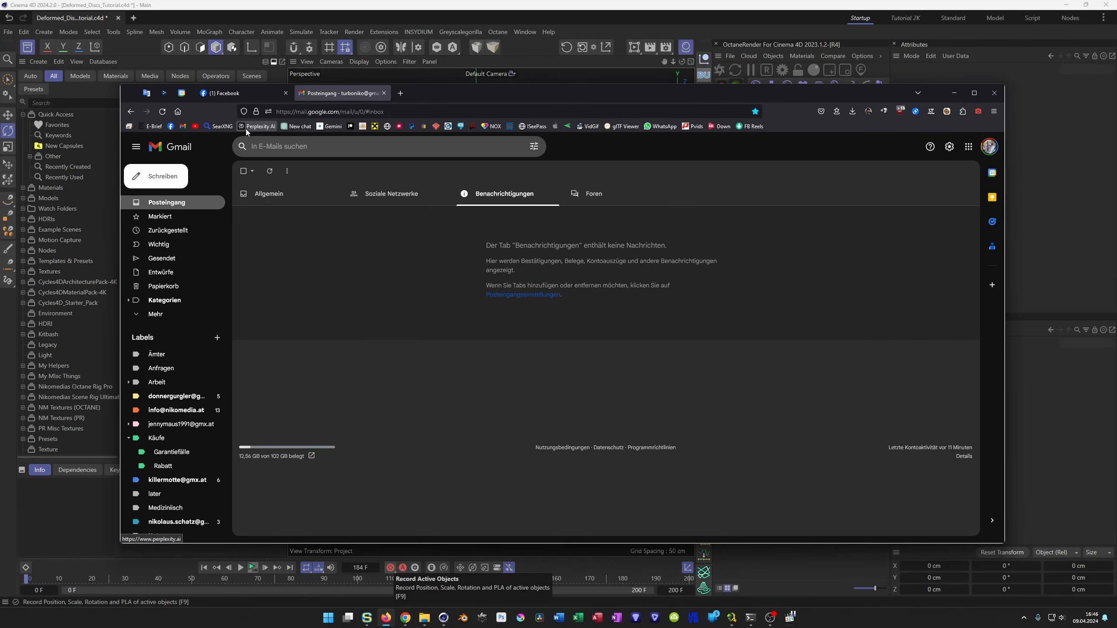
pyautogui.middleClick(351, 126)
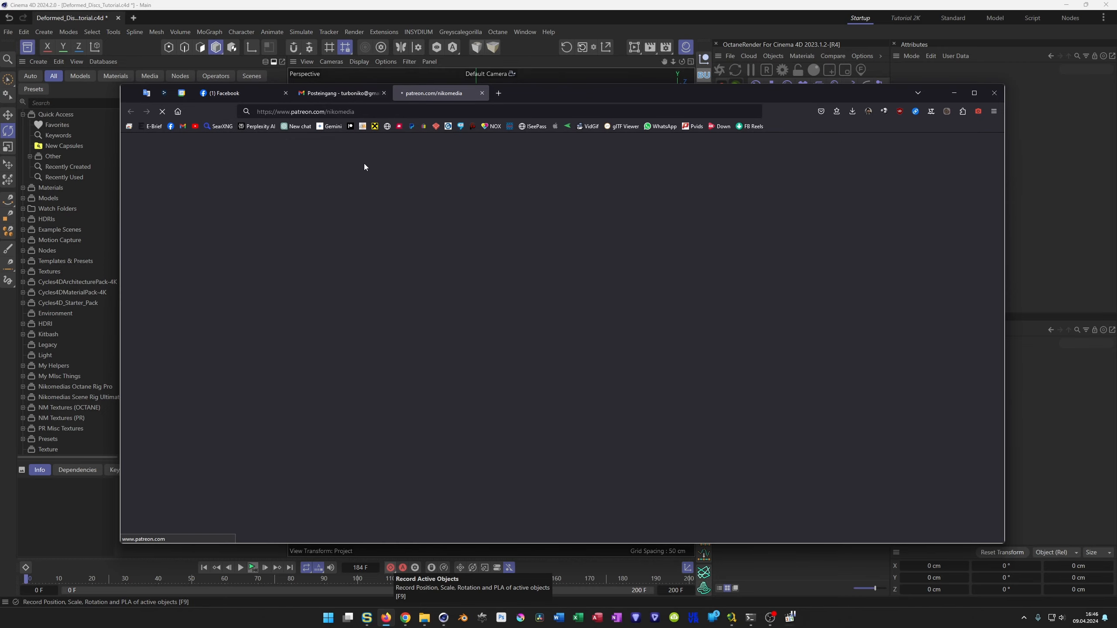
pyautogui.scroll(-3, 429, 344)
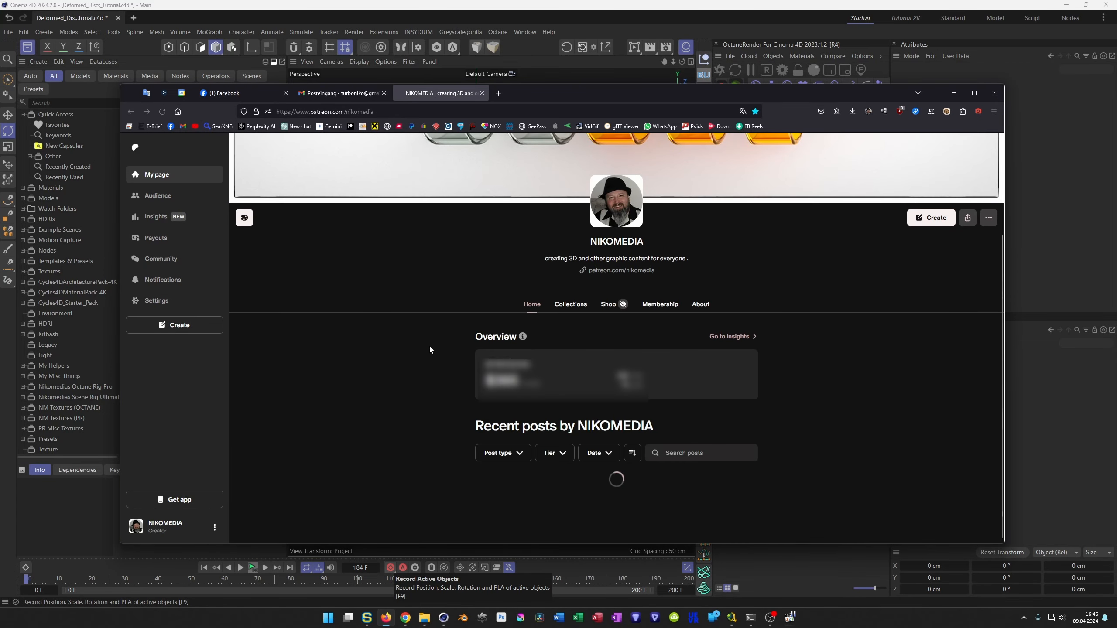
pyautogui.scroll(-5, 426, 356)
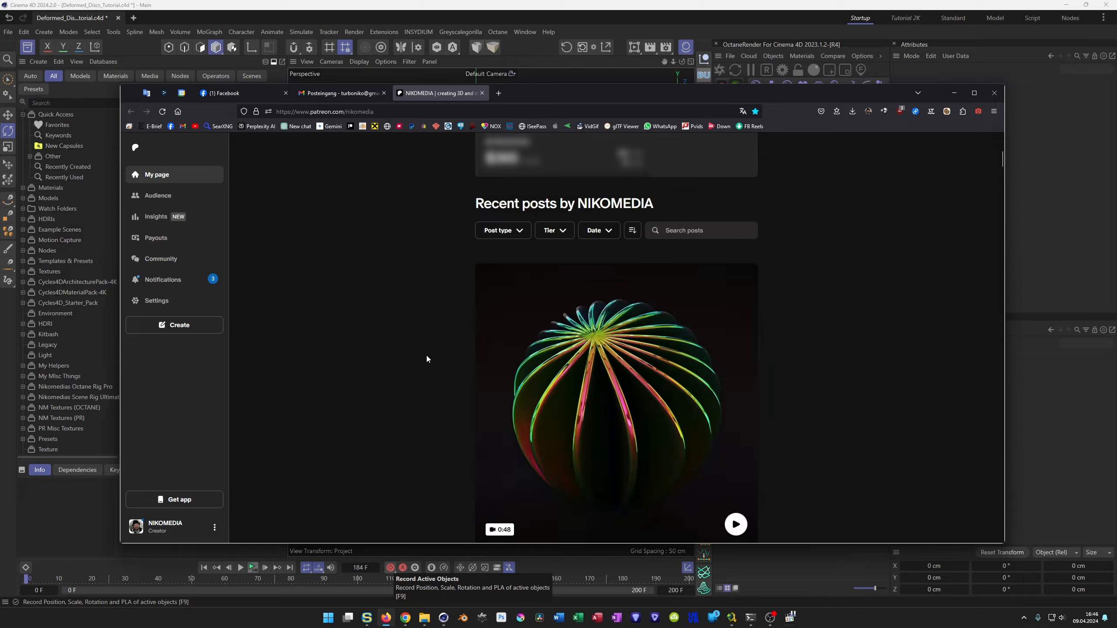
pyautogui.scroll(-15, 426, 356)
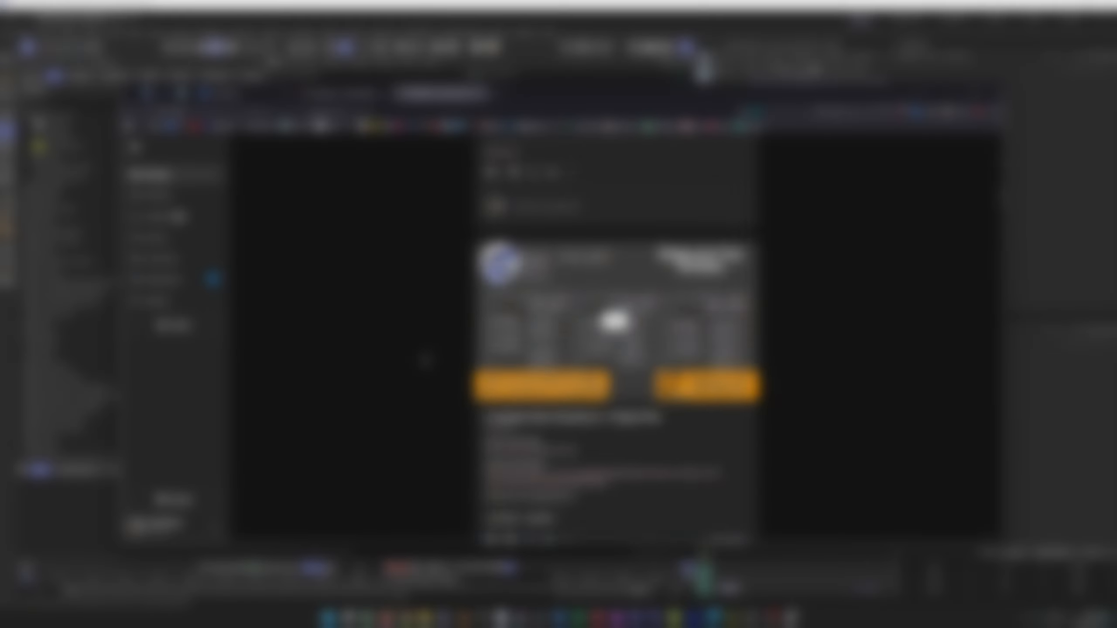
pyautogui.scroll(-10, 425, 361)
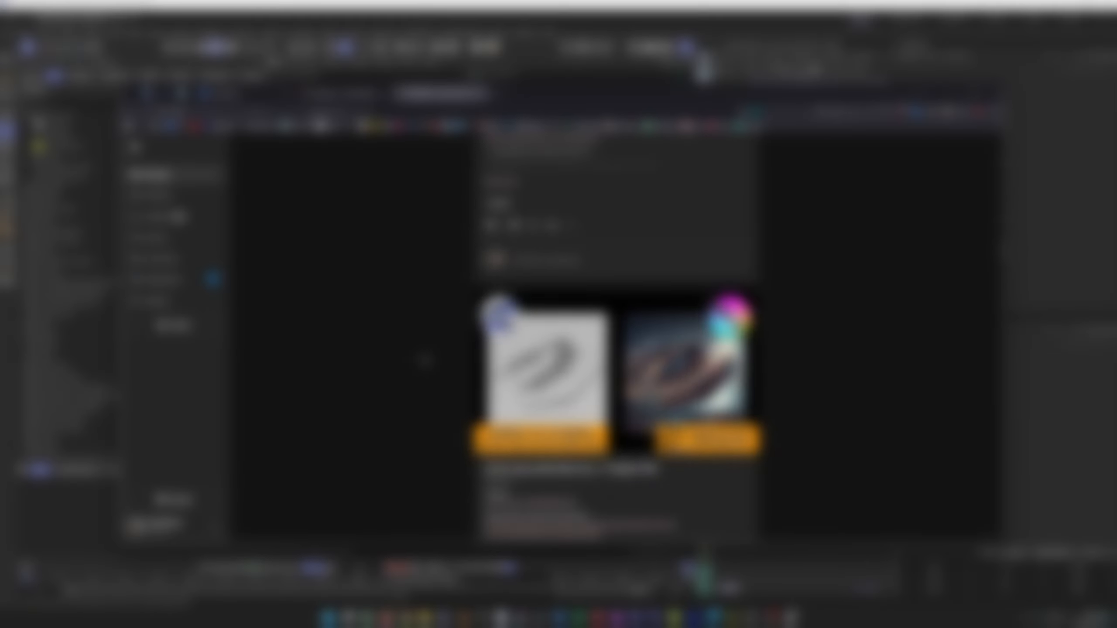
pyautogui.scroll(-7, 420, 362)
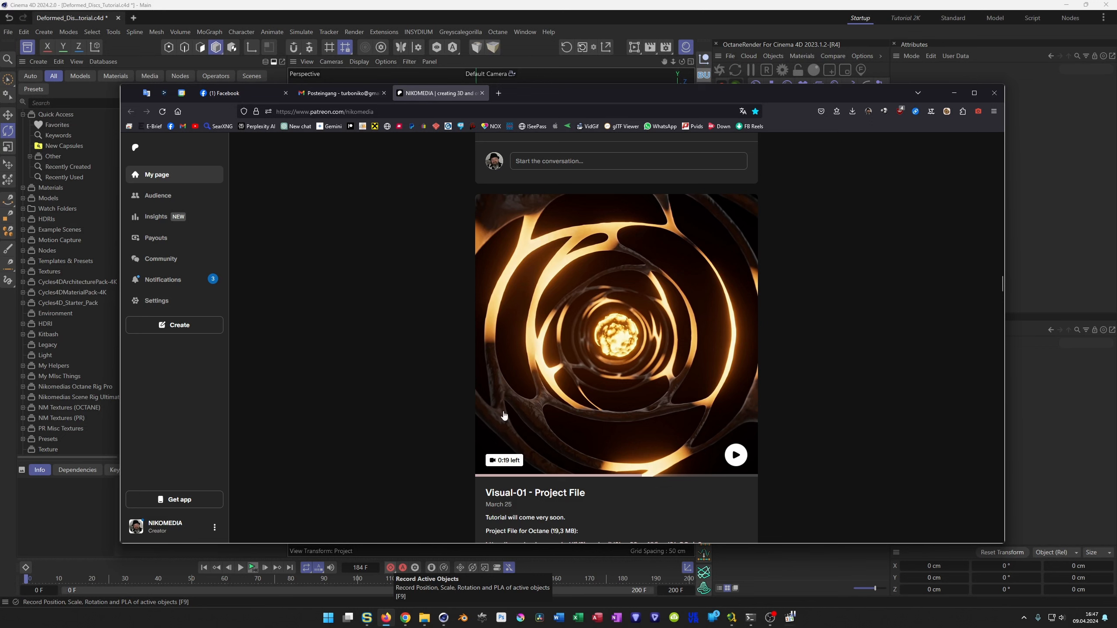
pyautogui.click(955, 97)
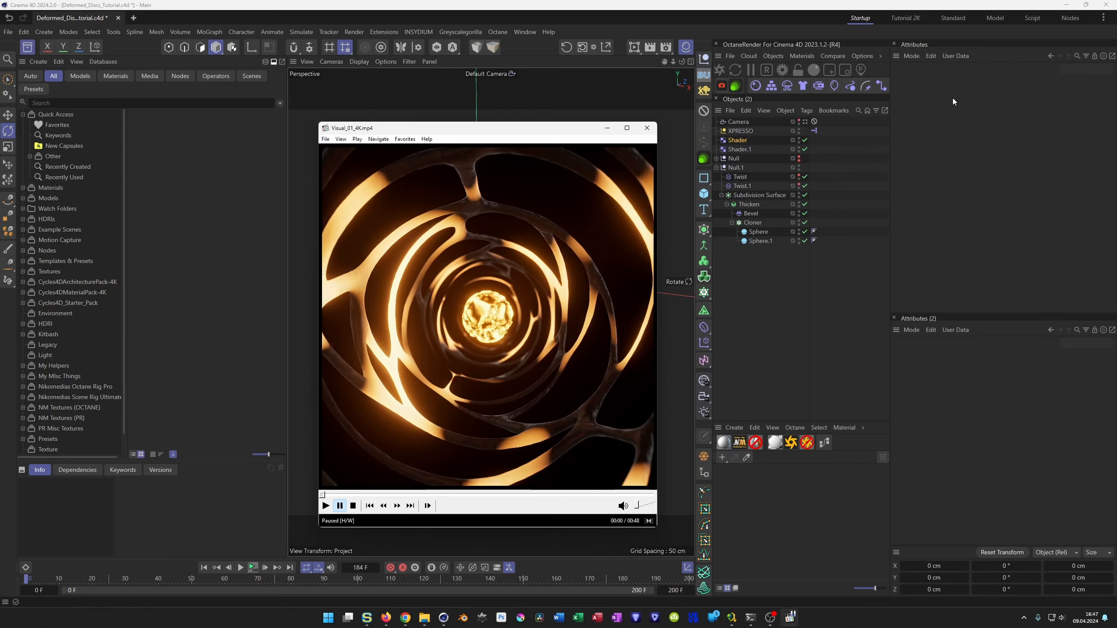
pyautogui.click(646, 128)
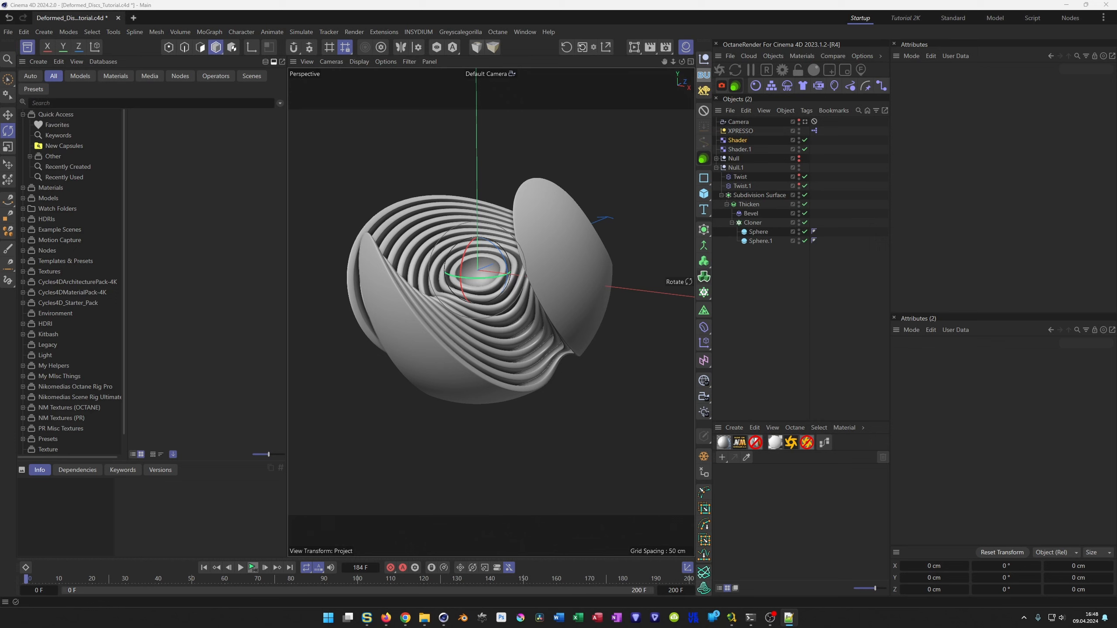
# Switch to Firefox, load the copied link to the Instagram post of the blue layered sphere, and open its artist's profile.
pyautogui.click(386, 617)
pyautogui.click(463, 112)
pyautogui.write('https://www.instagram.com/p/Cv92xSfOLhp/')
pyautogui.press('Return')
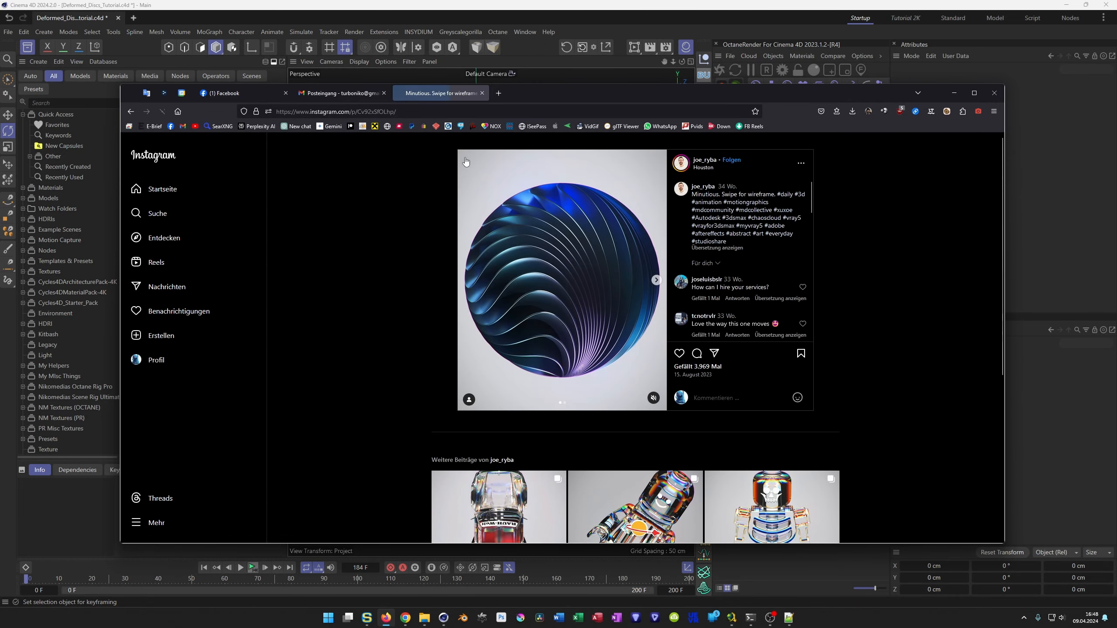
pyautogui.click(712, 168)
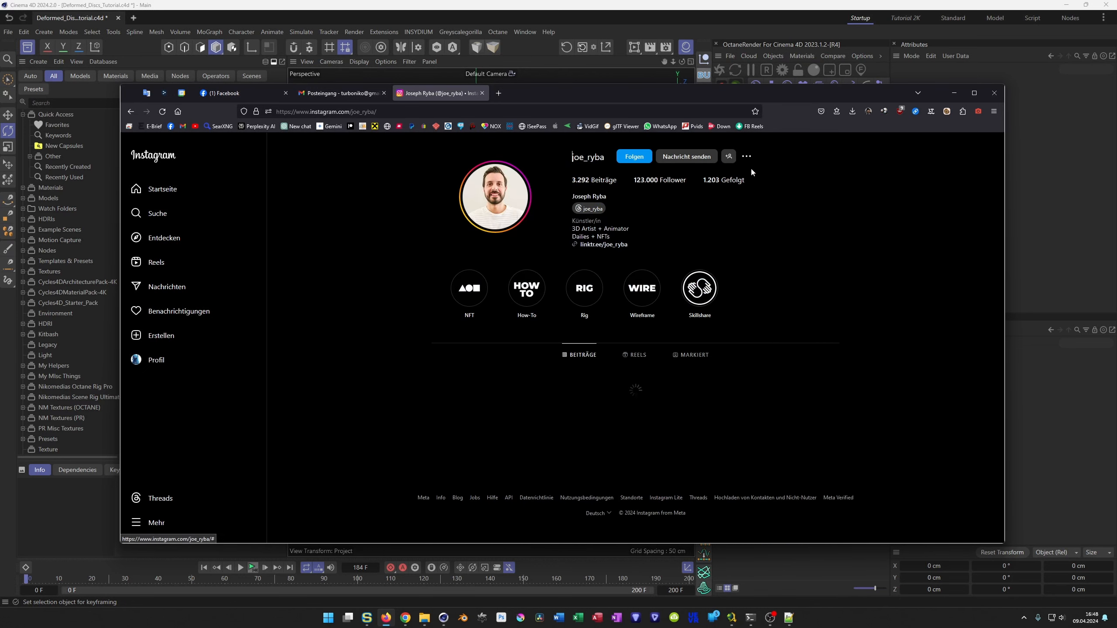